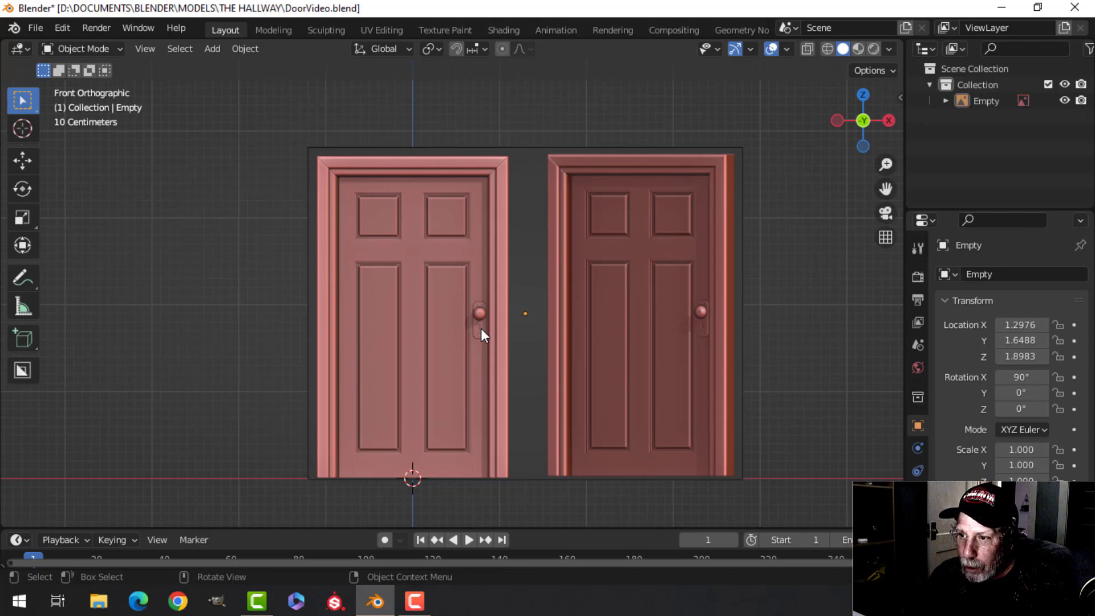
Examine the door reference image from an angled perspective and from the front orthographic view
scroll(501, 343, "down", 2)
key("KP_5")
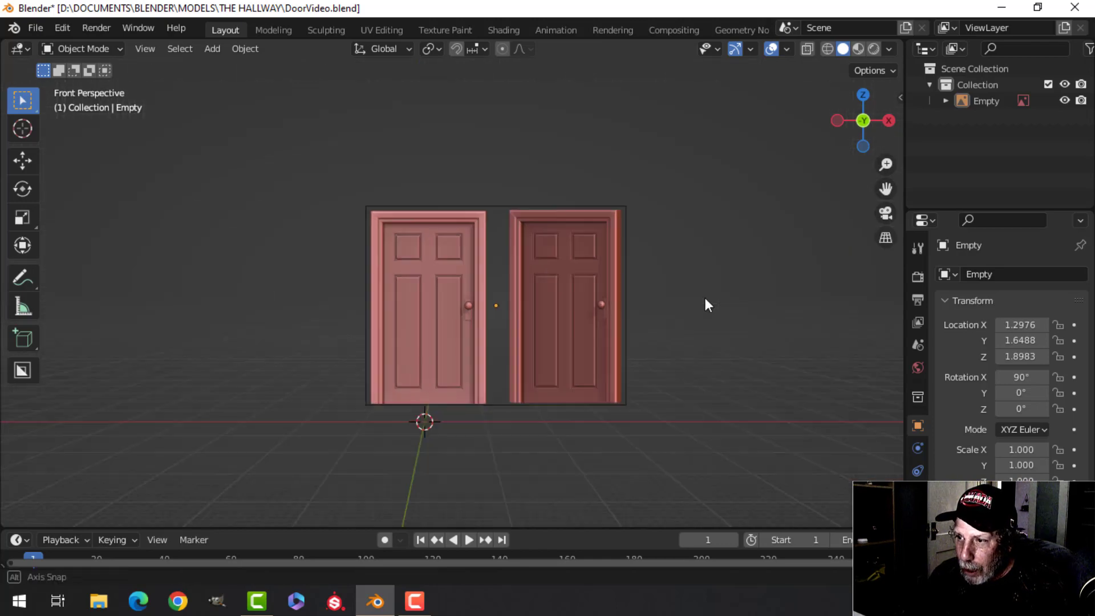
middle_click_drag(706, 303, 522, 331)
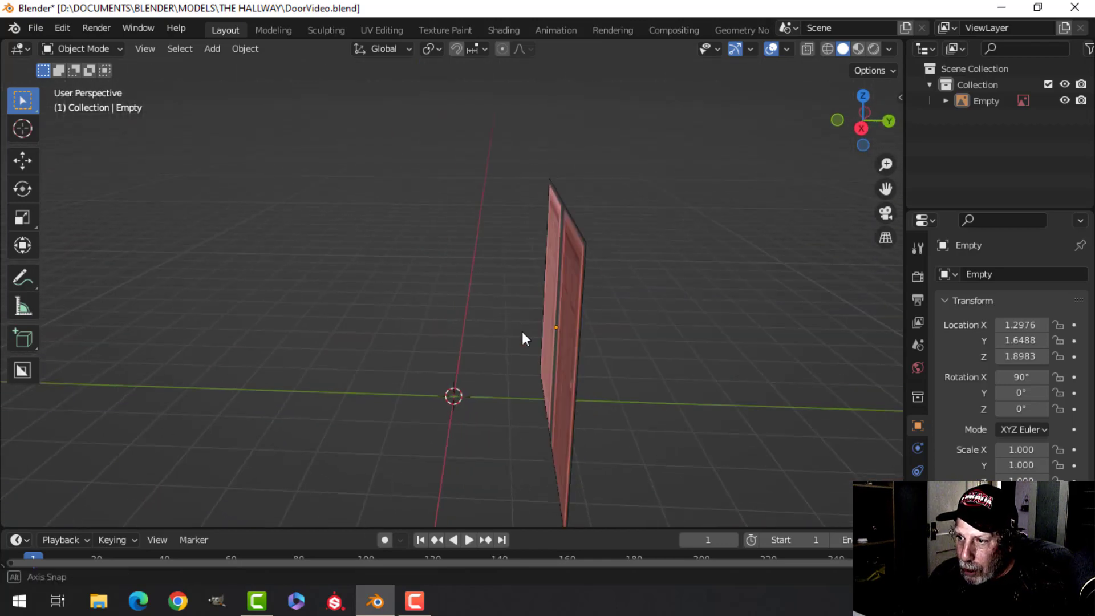
left_click(564, 302)
middle_click_drag(565, 303, 573, 341)
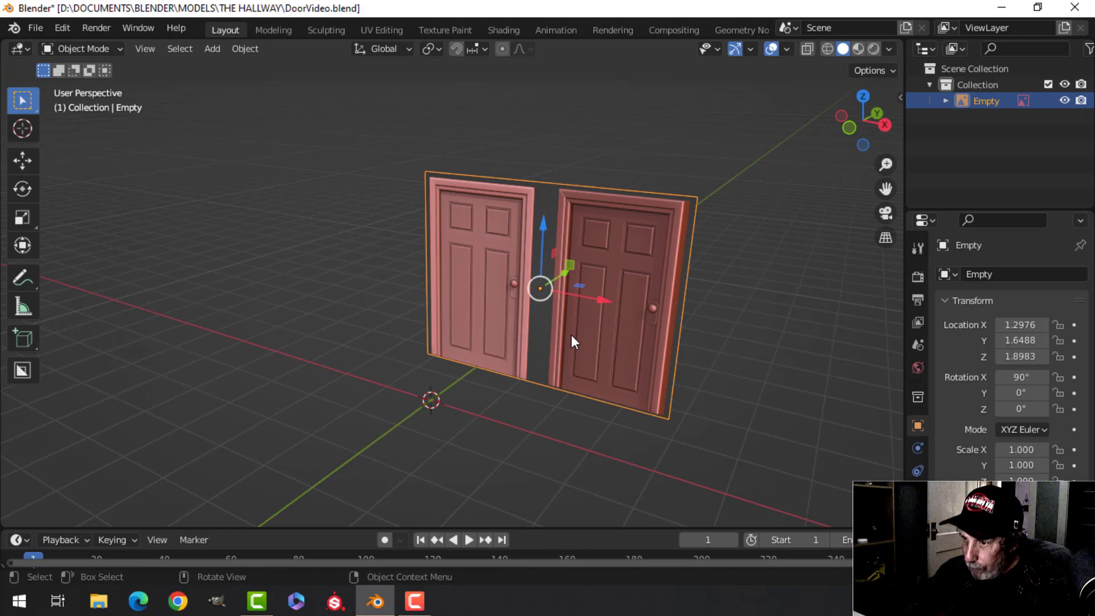
key("KP_1")
scroll(455, 416, "up", 2)
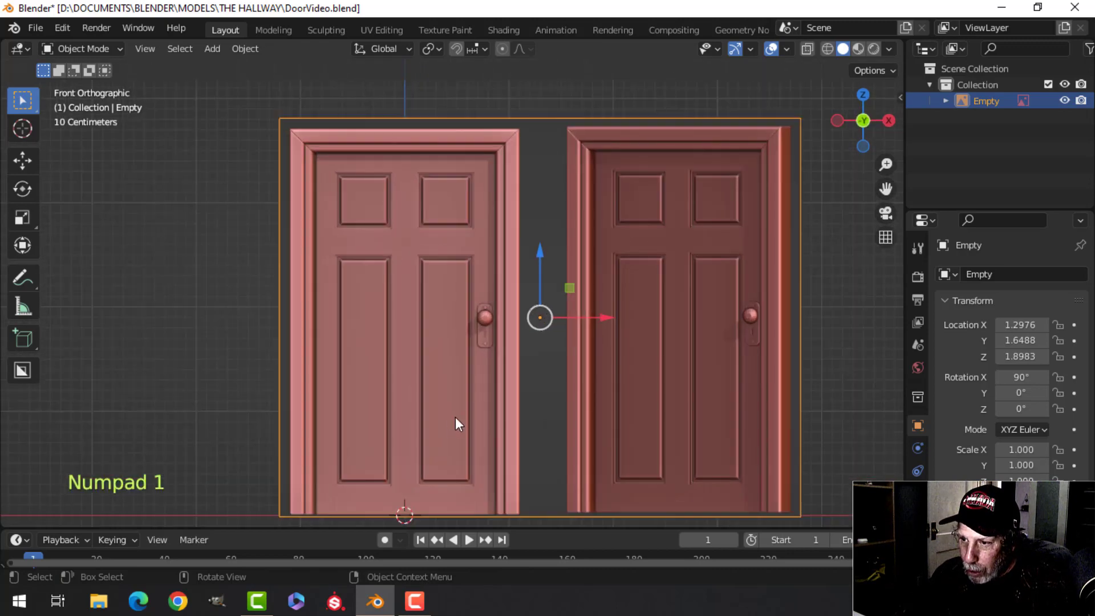
scroll(468, 324, "up", 1)
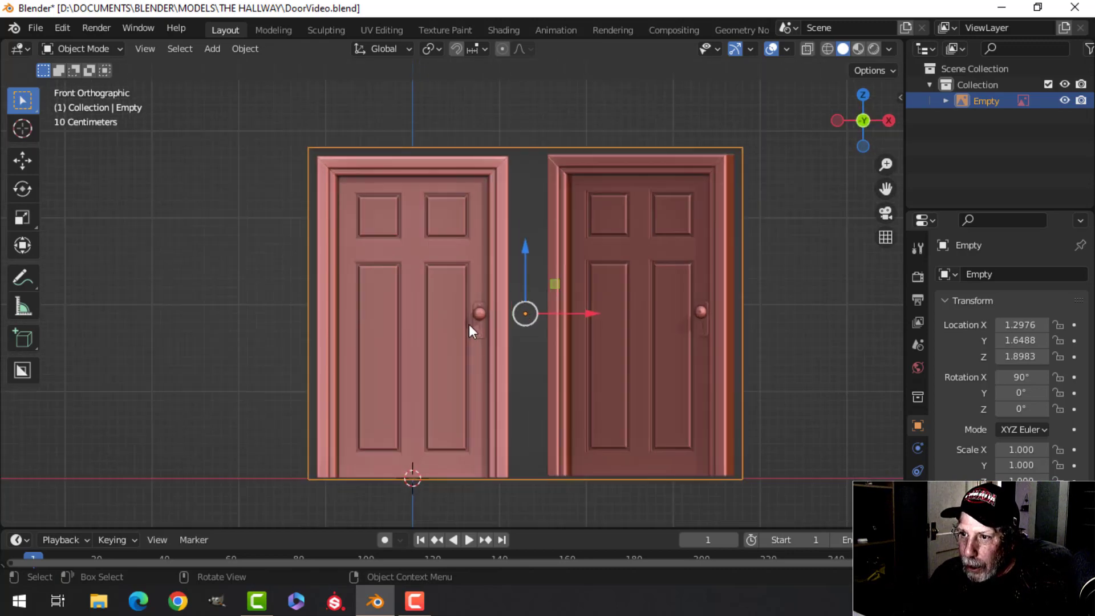
scroll(525, 289, "down", 1)
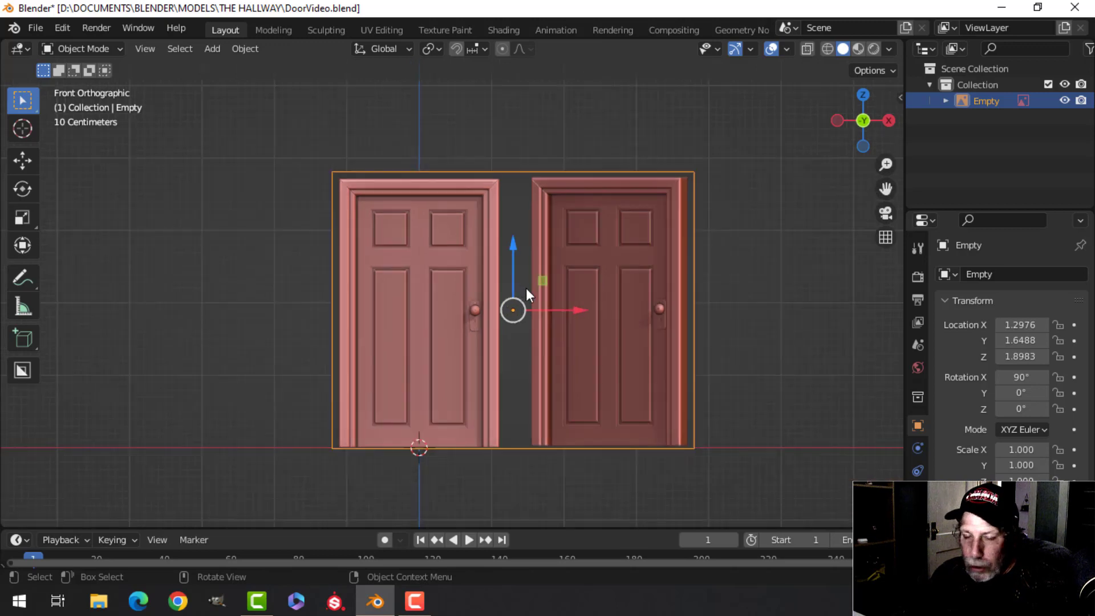
Add a mesh plane at the origin and open it in Edit Mode
scroll(523, 312, "down", 1)
mouse_move(514, 323)
middle_mouse_down("shift")
mouse_move(505, 295)
mouse_move(501, 313)
middle_mouse_up("shift")
scroll(488, 302, "up", 1)
key("shift+a")
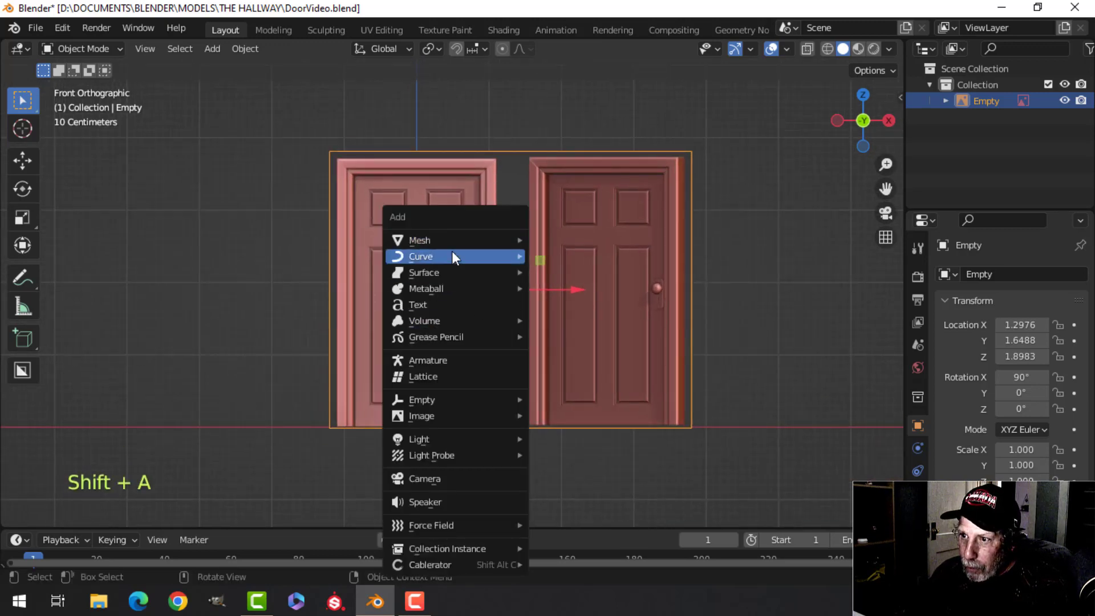
mouse_move(501, 241)
left_click(542, 244)
key("Tab")
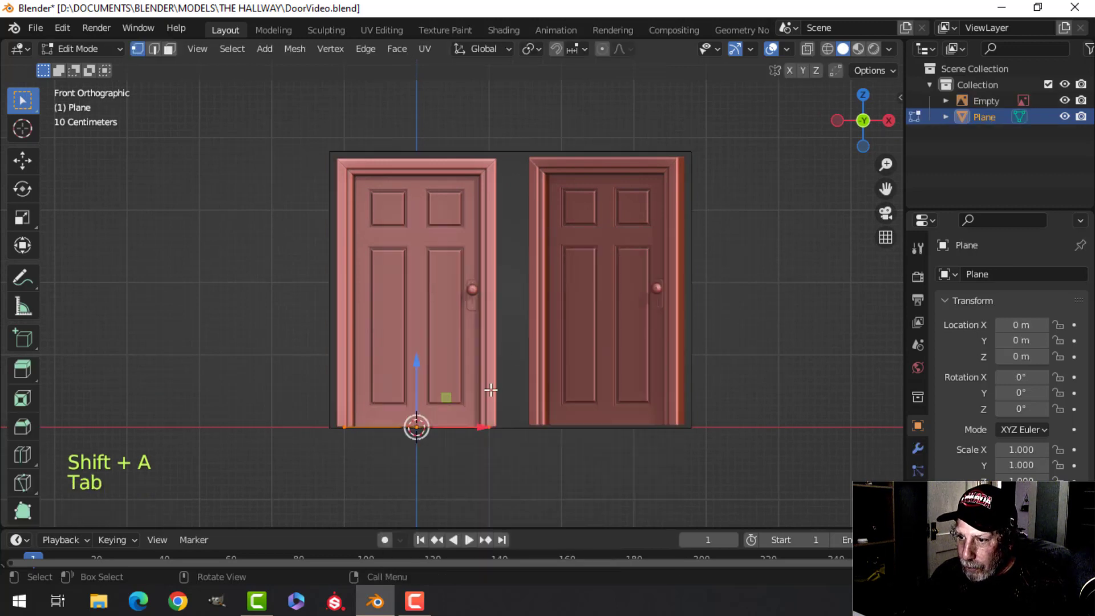
Rotate the plane's geometry 90° about the X axis so it stands upright
key("r")
key("x")
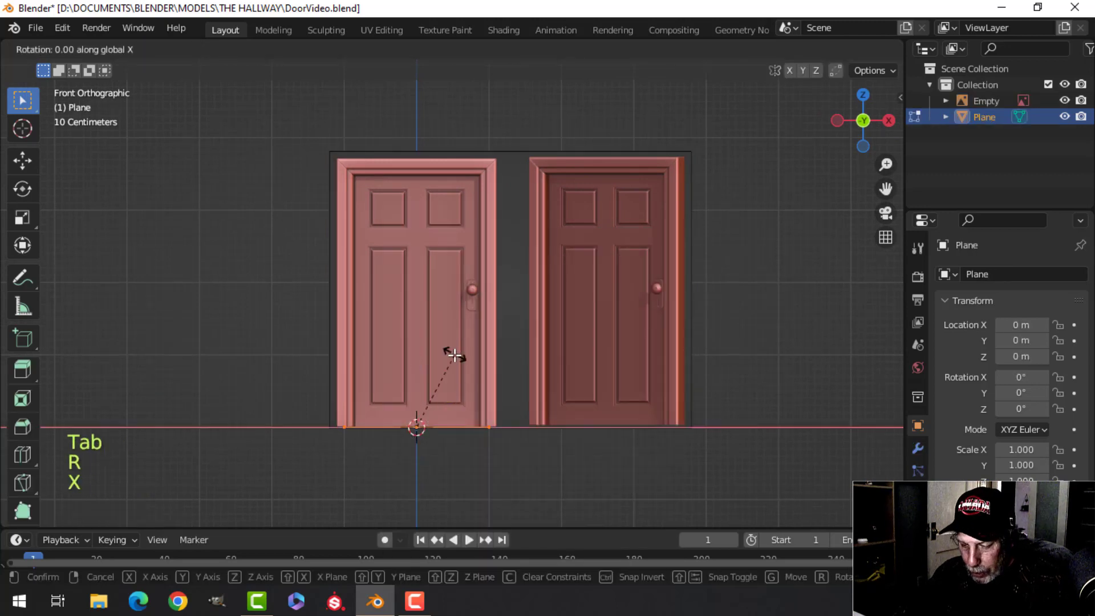
key("9")
key("0")
key("Return")
Raise the plane along Z in front of the left reference door and scale it to the frame's full width
left_click_drag(424, 373, 445, 285)
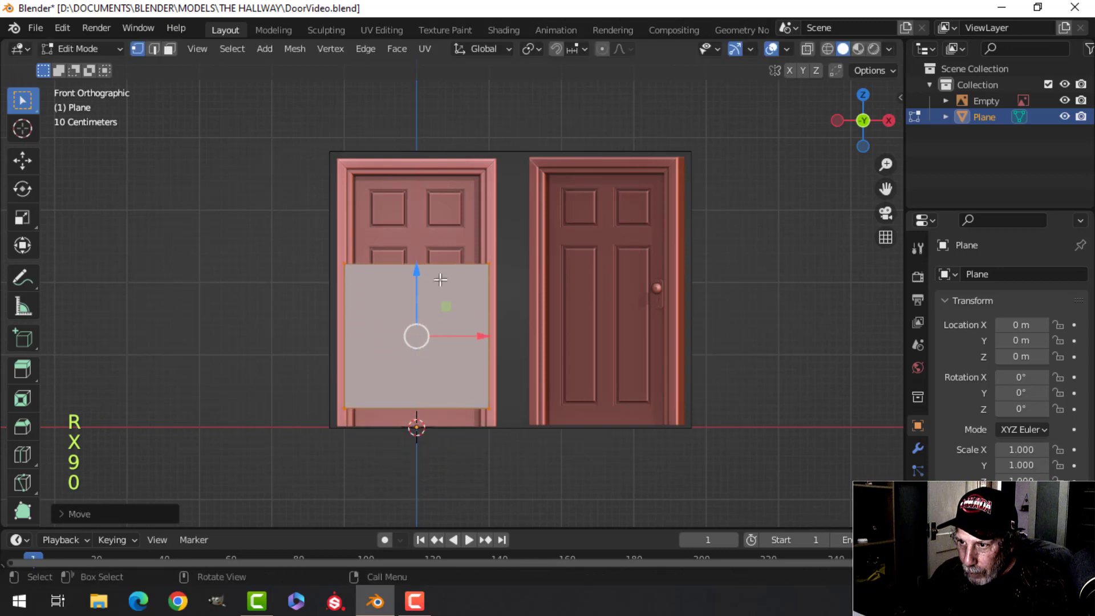
scroll(475, 284, "up", 3)
key("s")
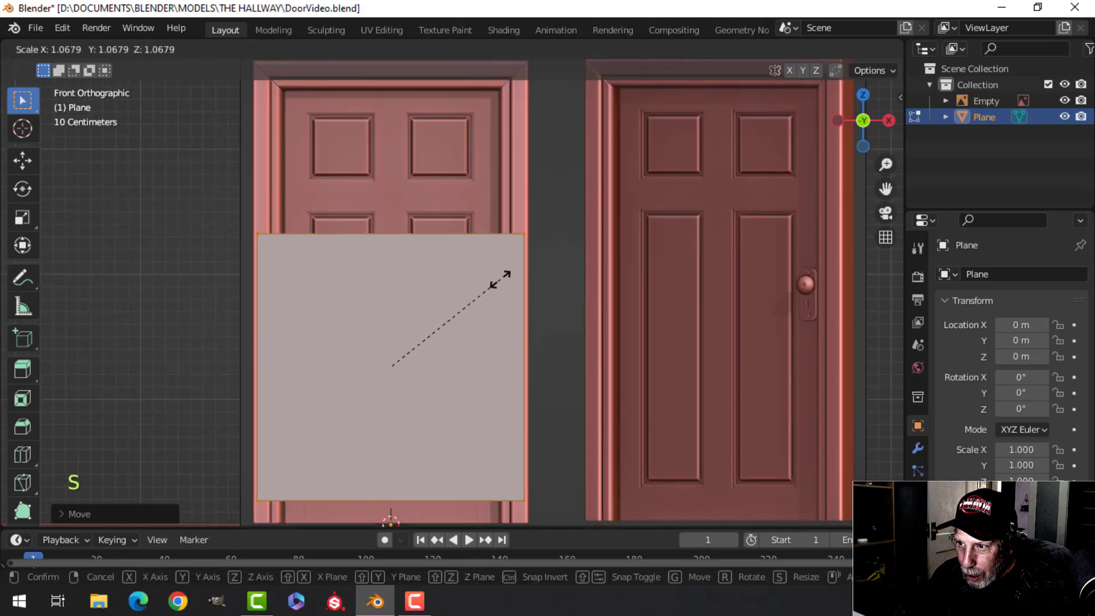
left_click(503, 278)
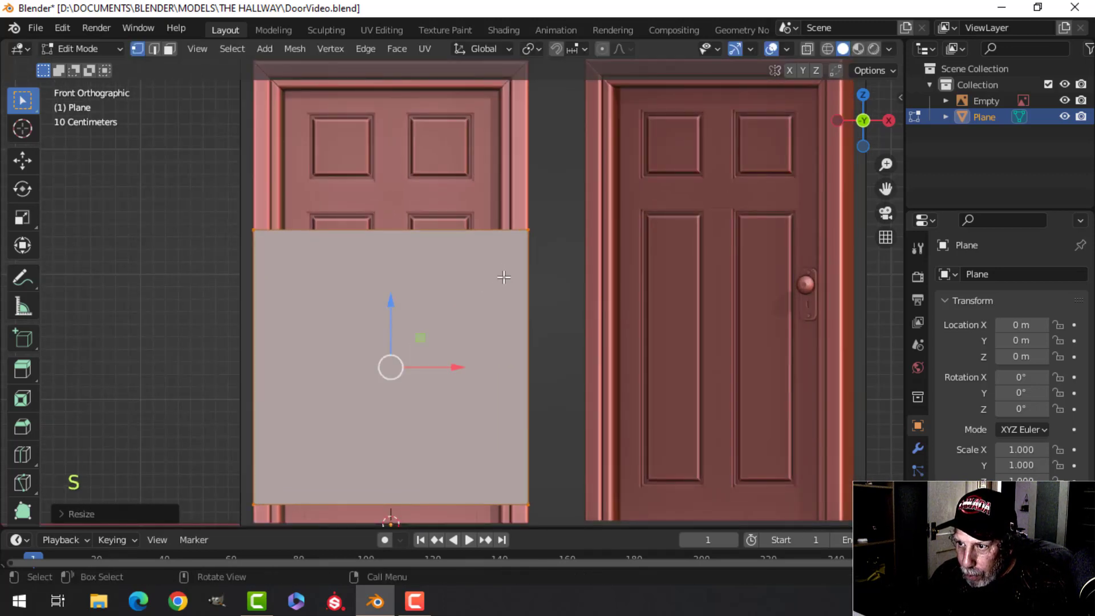
Move the plane's top edge up to the top of the left door frame and display the mesh in wireframe
key("2")
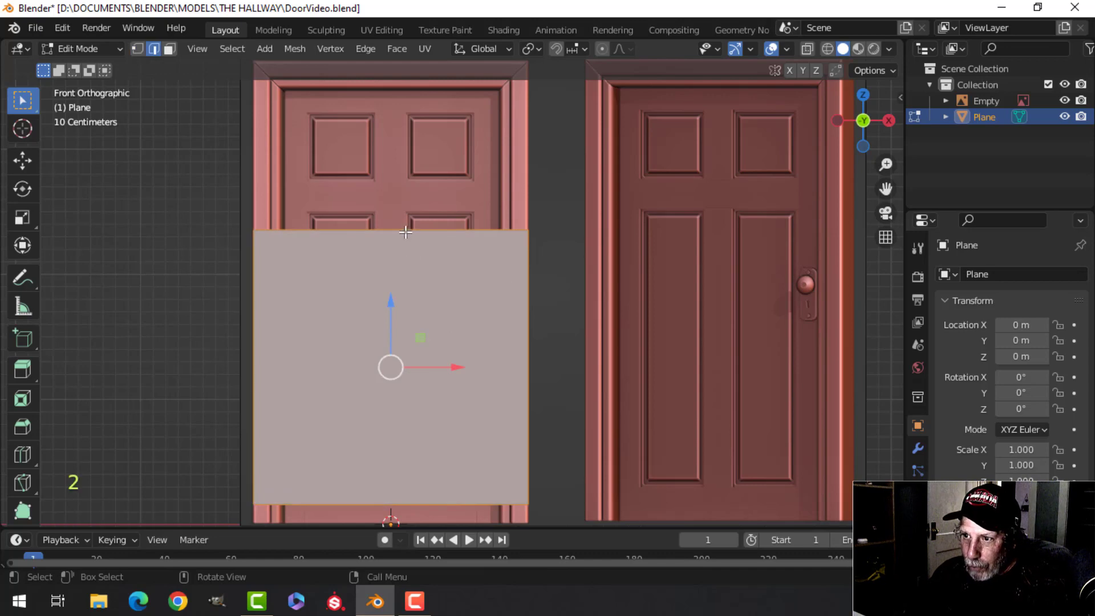
left_click(406, 232)
scroll(406, 232, "down", 2)
middle_click_drag(406, 237, 412, 357, "shift")
scroll(408, 287, "up", 3)
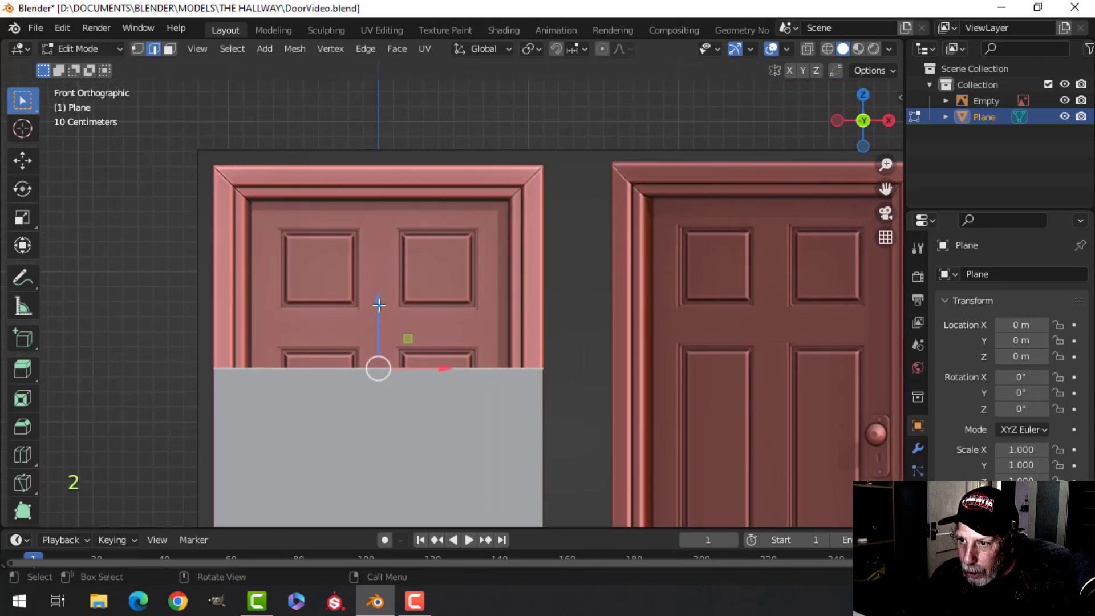
left_click_drag(379, 305, 375, 100)
key("z")
left_click(474, 297)
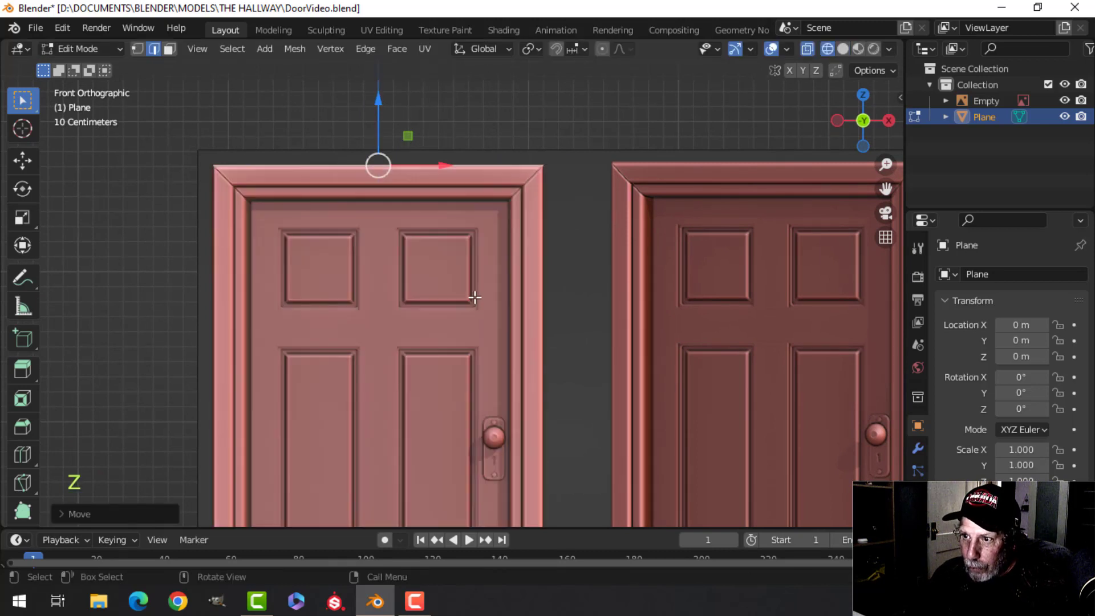
Move the plane's bottom edge down about 0.12 m along Z to meet the bottom of the left door
scroll(464, 256, "down", 2, "shift")
scroll(450, 365, "down", 4, "shift")
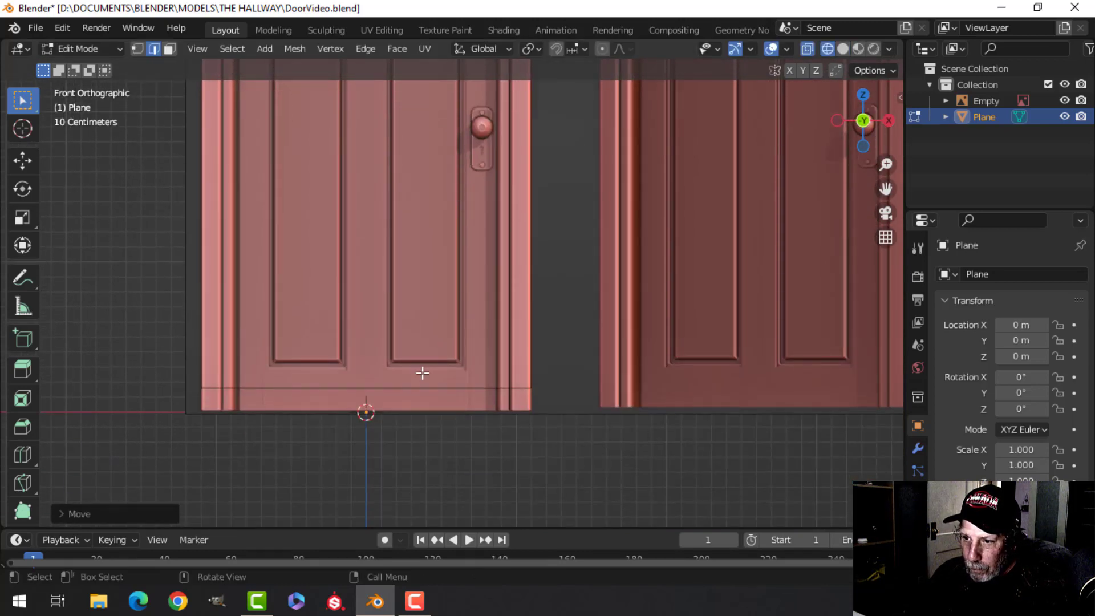
key("alt+a")
left_click(398, 386)
key("g")
key("z")
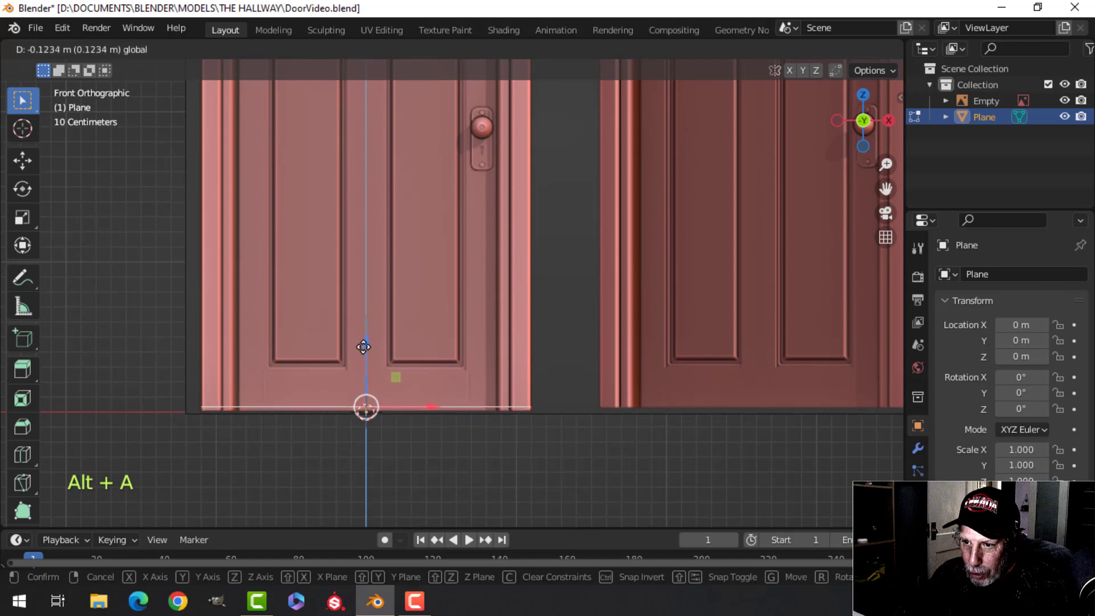
left_click(363, 347)
Add a vertical loop cut to the plane and align it with the first moulding line of the frame's left side
scroll(347, 302, "down", 2)
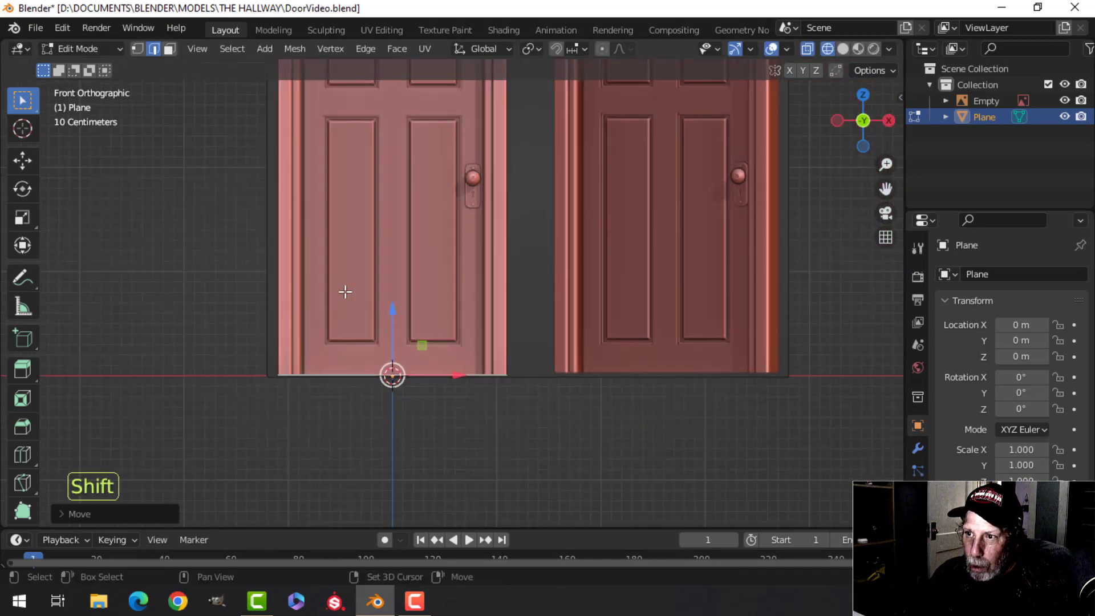
scroll(345, 291, "up", 2, "shift")
scroll(392, 313, "down", 1)
scroll(403, 295, "up", 1, "shift")
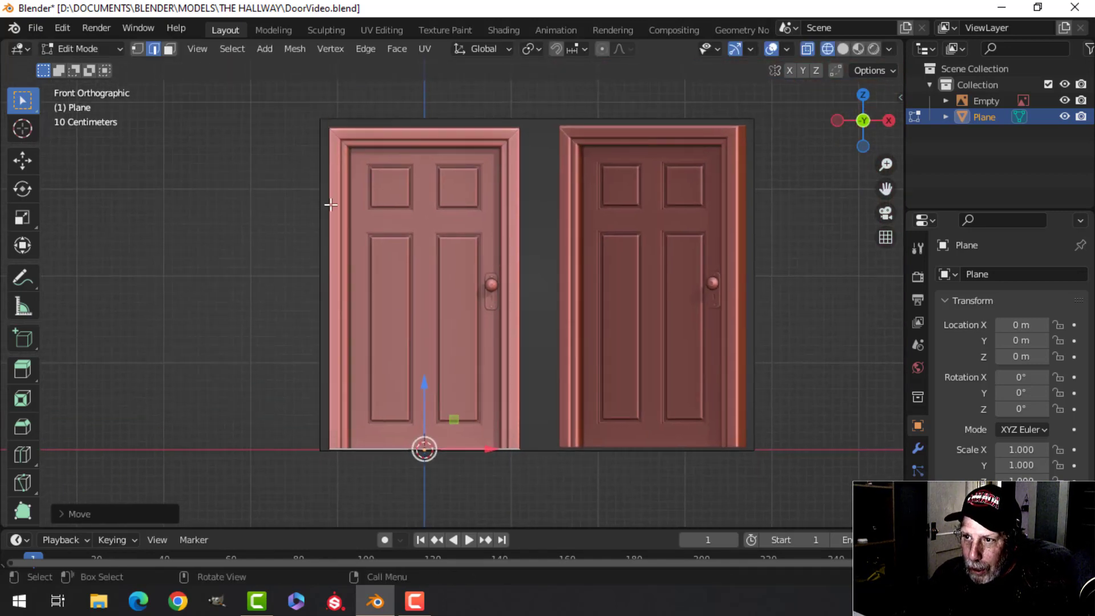
key("ctrl+r")
left_click(416, 123)
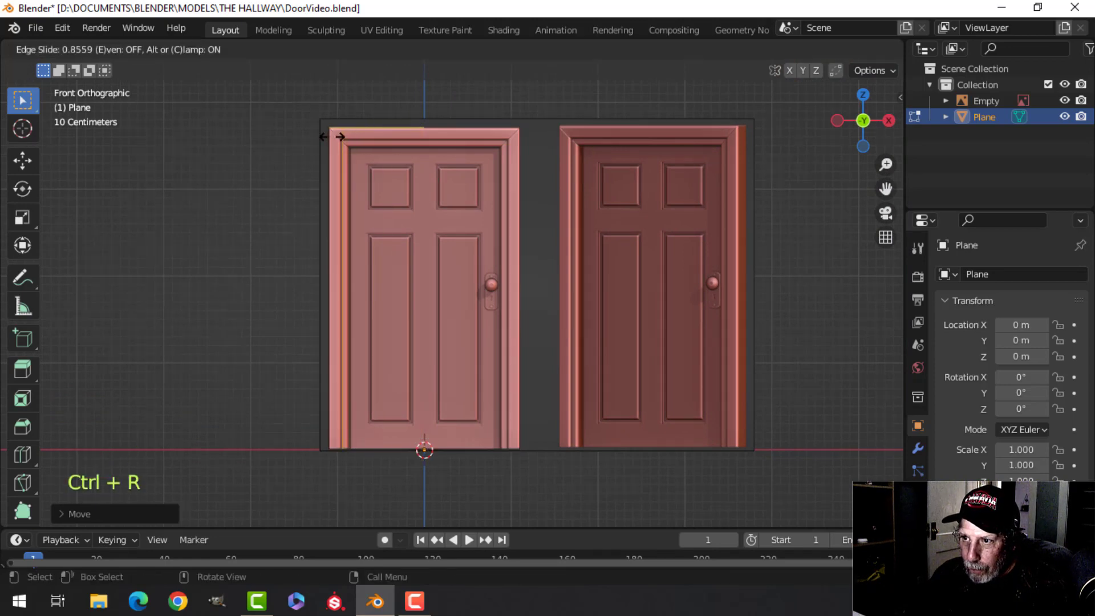
left_click(339, 137)
scroll(382, 179, "up", 6)
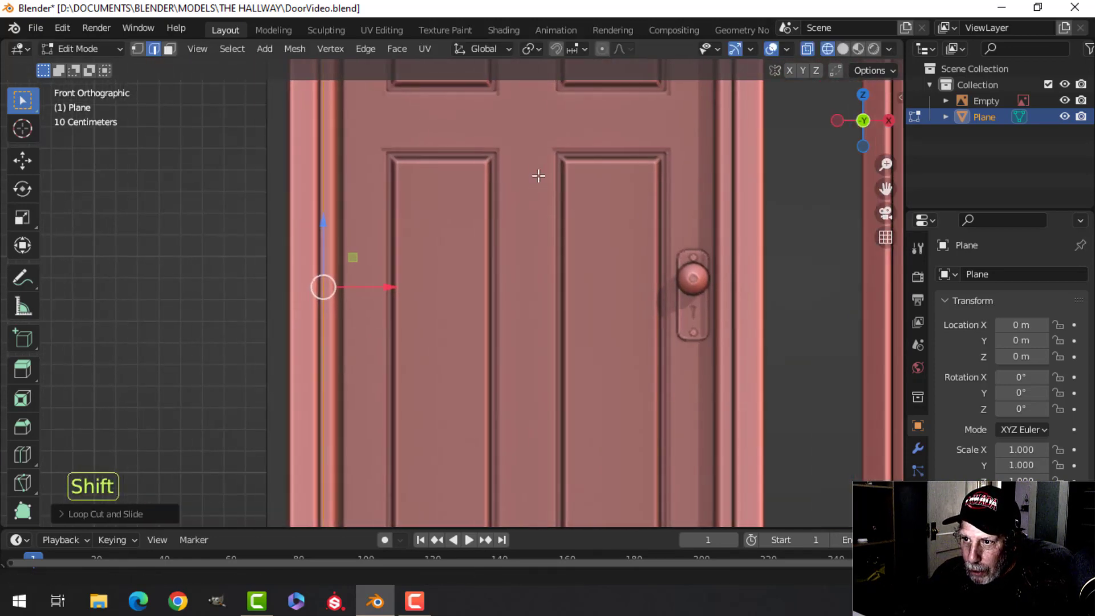
left_click_drag(432, 288, 434, 276)
scroll(501, 264, "down", 5)
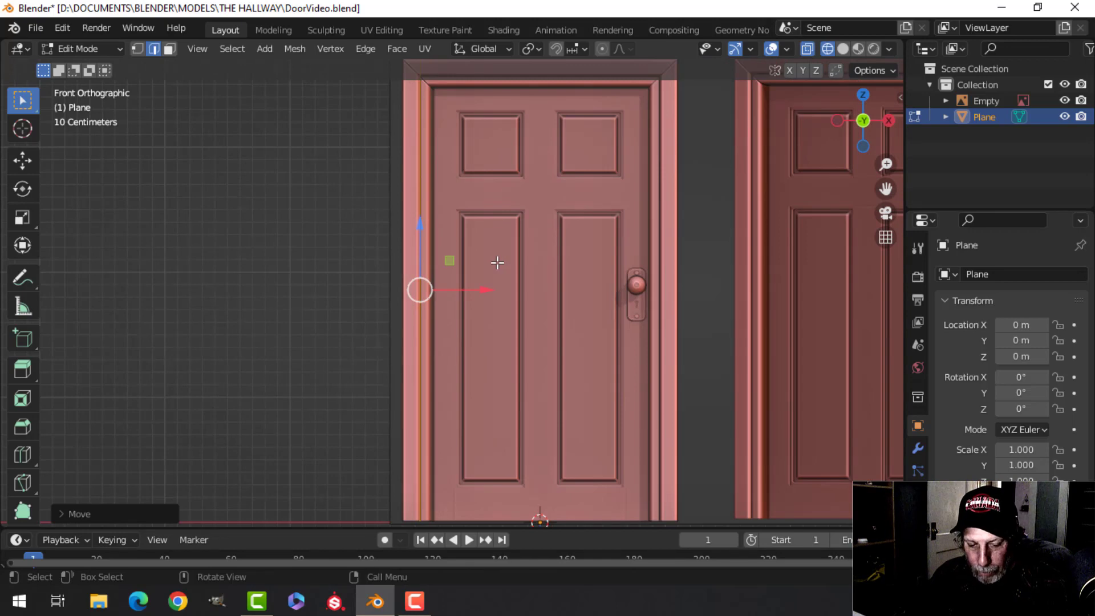
Delete the wide face covering the door, keeping only the narrow strip over the frame's left side
key("3")
left_click(577, 288)
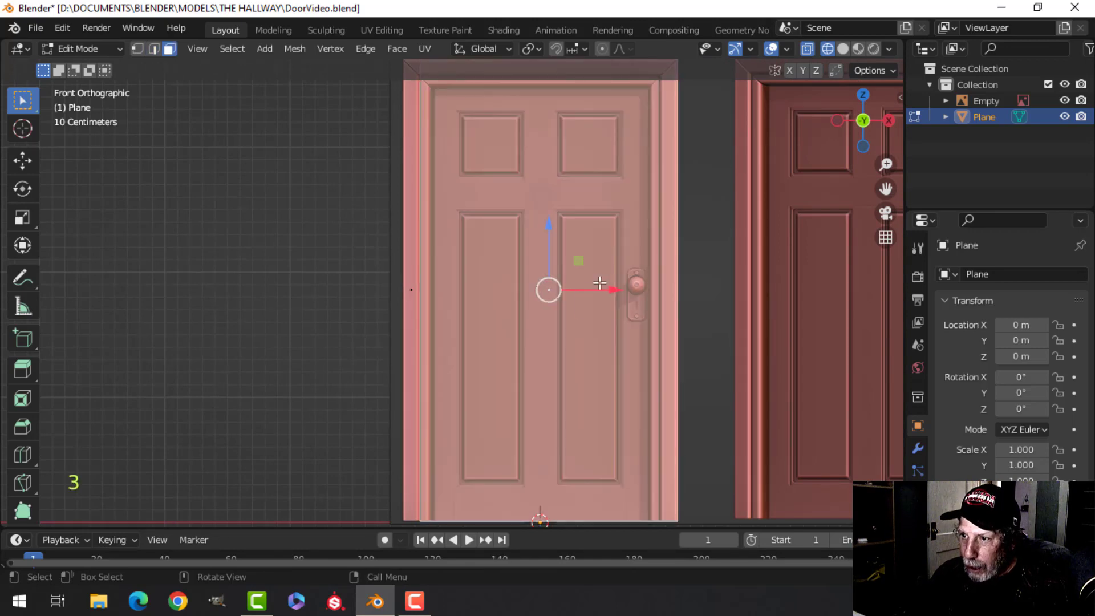
key("x")
left_click(560, 316)
scroll(490, 245, "down", 2)
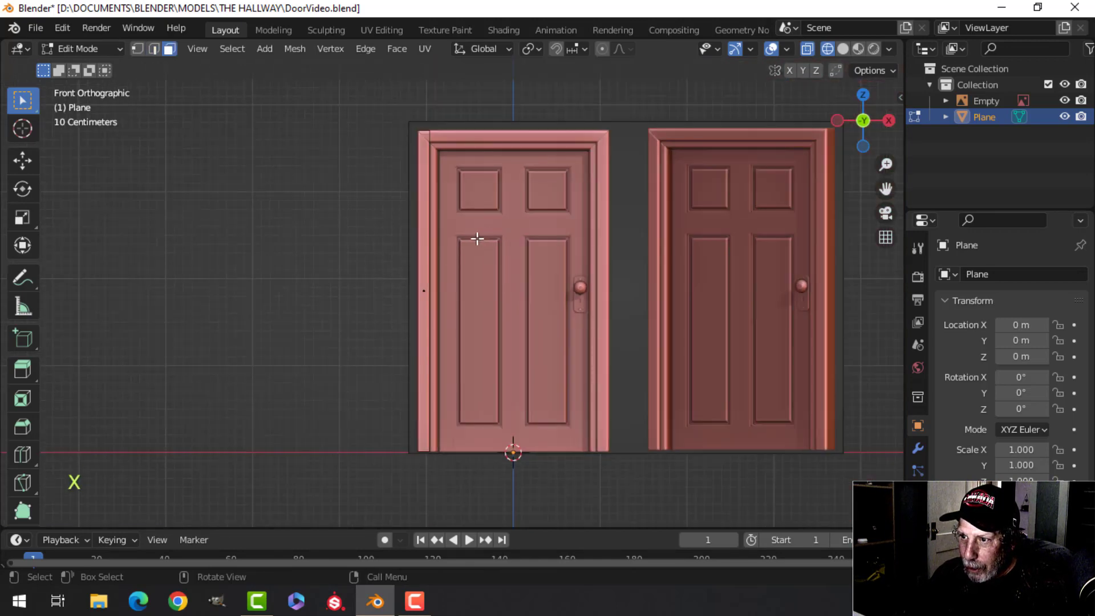
Return to solid shading with the strip viewed at an angle, clear the selection and switch to edge selection
key("a")
middle_click_drag(485, 238, 607, 284)
scroll(607, 284, "up", 2)
mouse_move(519, 257)
middle_mouse_down("shift")
mouse_move(565, 254)
mouse_move(506, 308)
mouse_move(510, 284)
middle_mouse_up("shift")
key("z")
left_click(672, 264)
key("alt+a")
key("2")
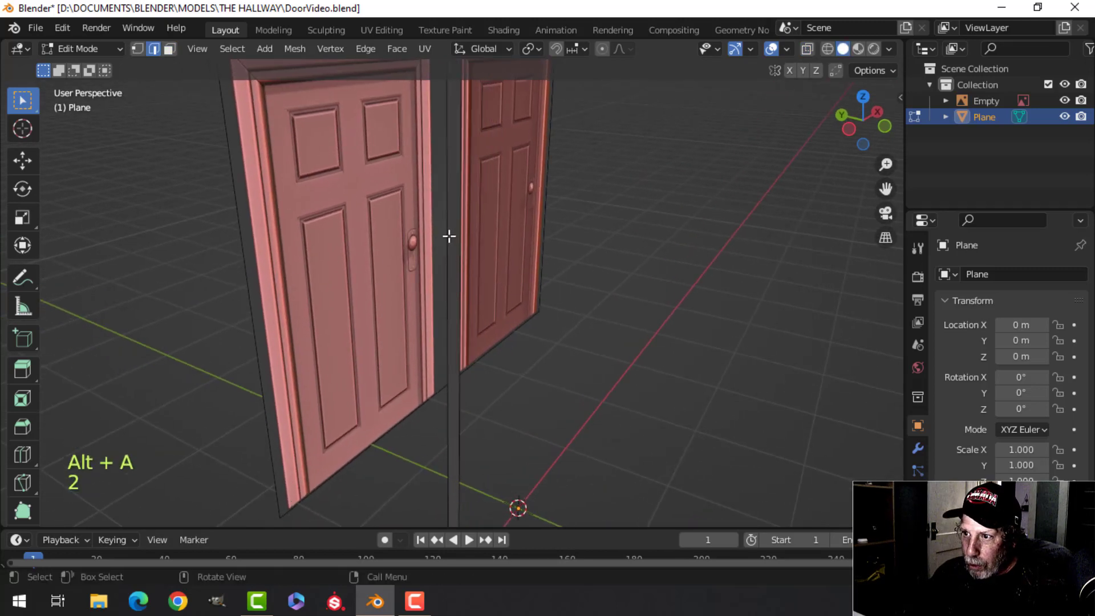
Extrude the strip's outer vertical edge back along Y toward the reference image to form the frame's side
left_click(448, 236)
key("x")
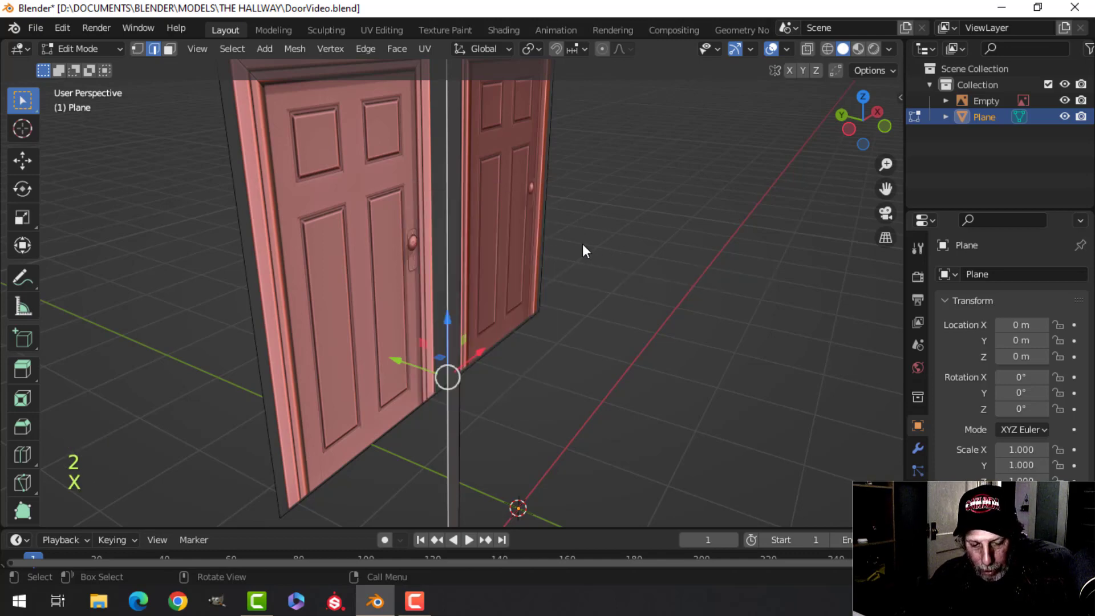
key("z")
left_click(704, 239)
mouse_move(537, 240)
middle_mouse_down()
mouse_move(459, 249)
mouse_move(484, 285)
mouse_move(530, 268)
mouse_move(677, 259)
mouse_move(574, 250)
mouse_move(604, 264)
middle_mouse_up()
key("e")
right_click(601, 268)
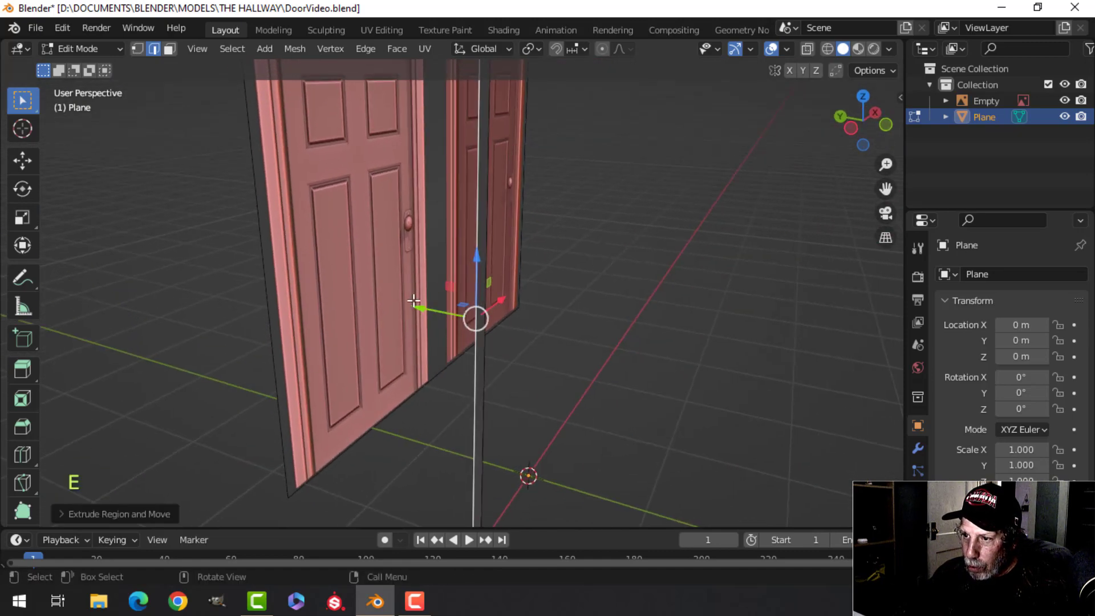
left_click_drag(414, 302, 375, 295)
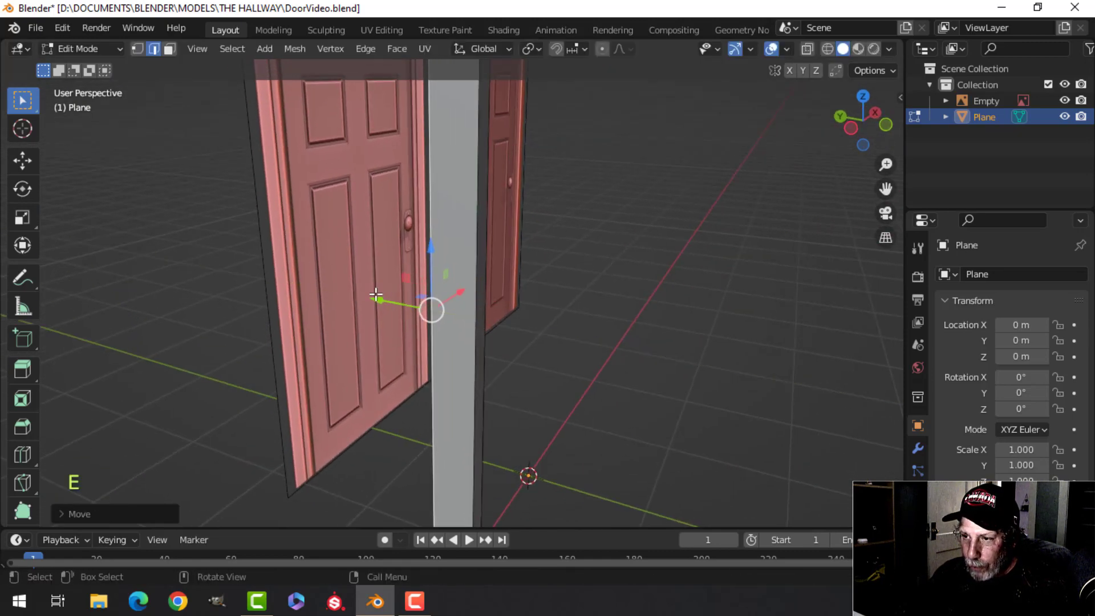
Extrude the strip's inner vertical edge a short distance back along Y to form a small step in the moulding
middle_click_drag(376, 295, 461, 259)
key("alt+a")
left_click(449, 238)
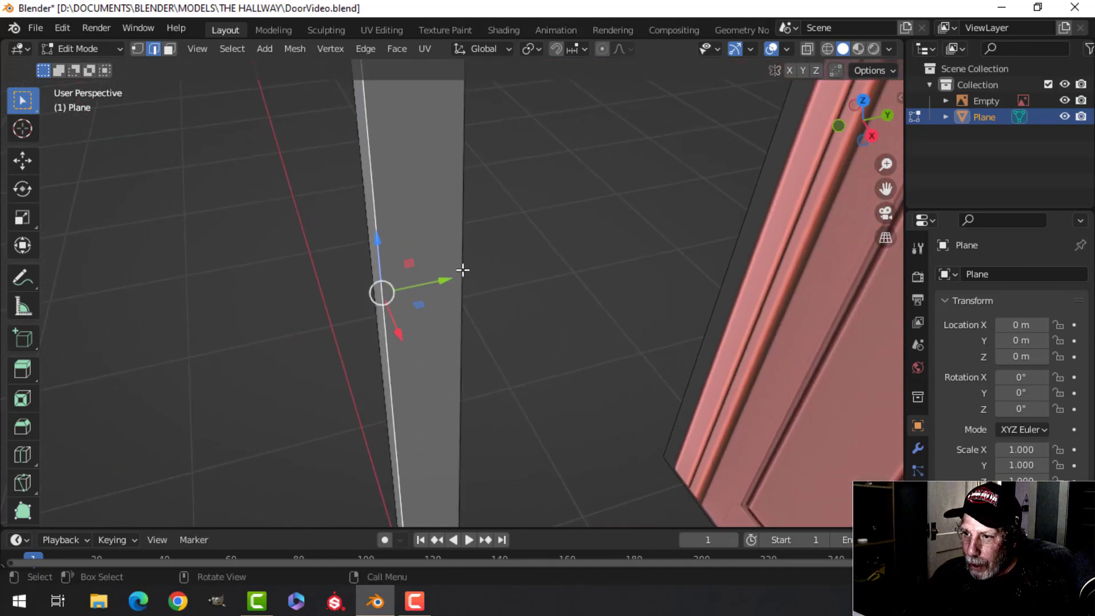
key("e")
left_click_drag(450, 279, 458, 277)
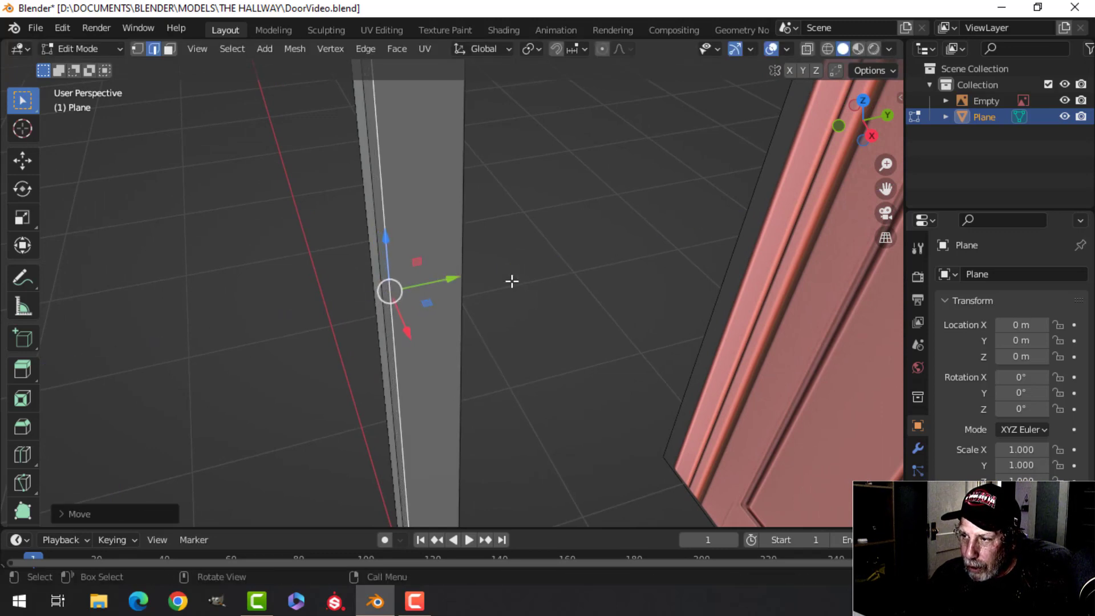
In front view, extrude the stepped edge along X toward the door to cover the next band of the moulding
key("KP_1")
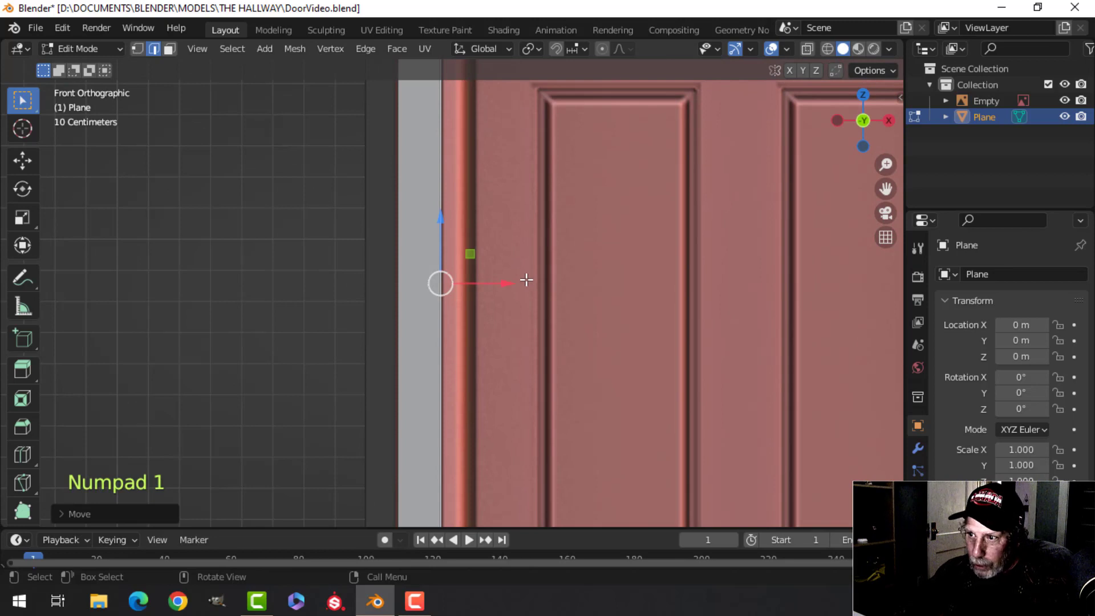
middle_click_drag(543, 296, 511, 246, "shift")
key("e")
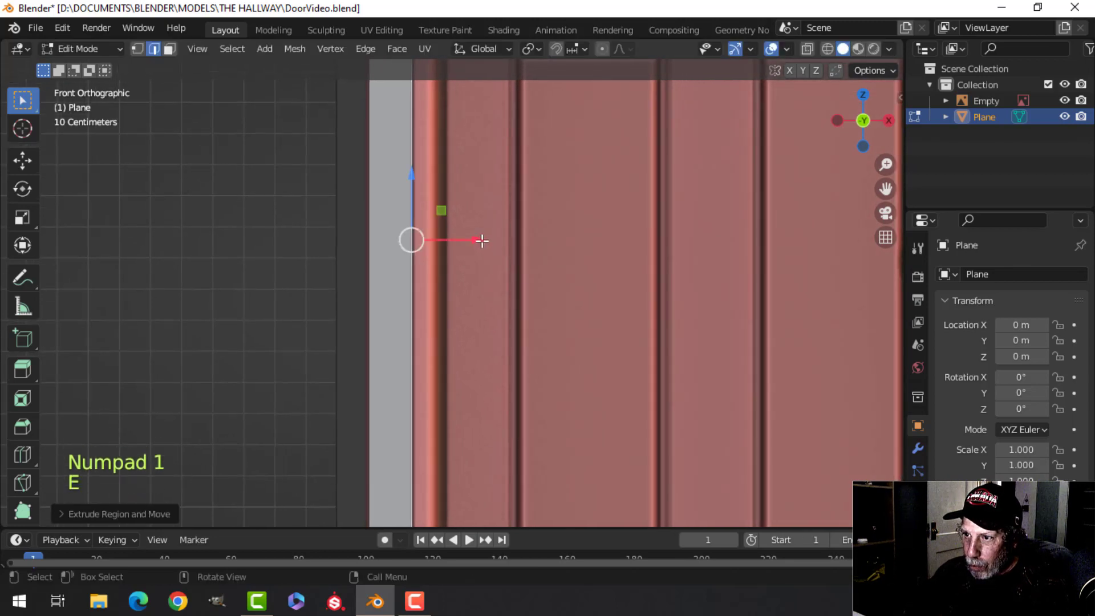
left_click_drag(482, 240, 511, 240)
Set snapping to edges and extend the frame's inner edge back along Y to align with the outer side's rear edge
middle_click_drag(538, 220, 438, 265)
scroll(424, 297, "down", 1)
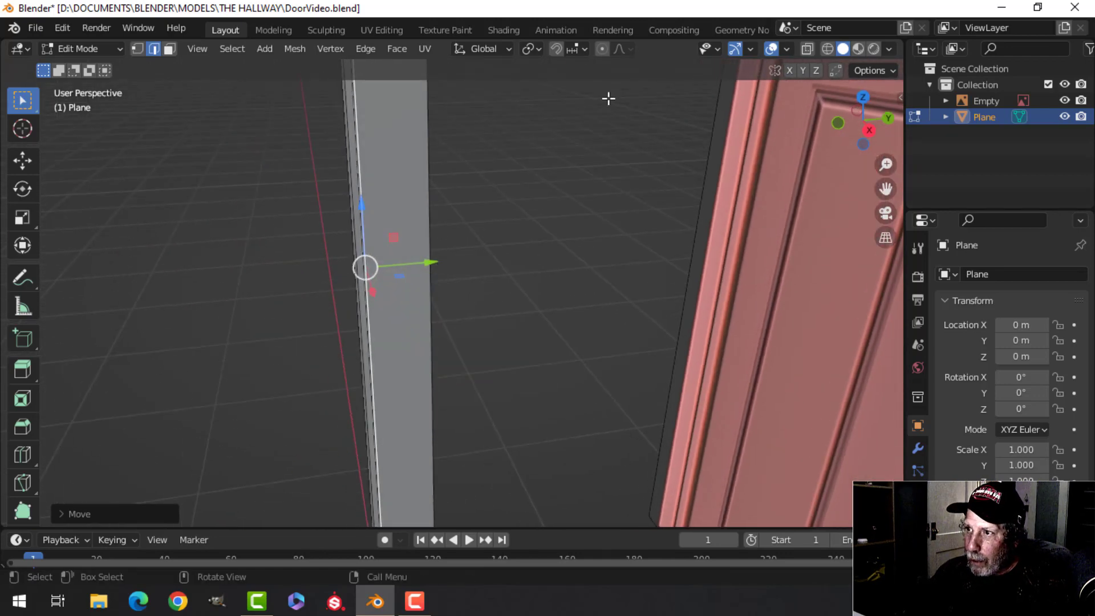
left_click(576, 52)
left_click(522, 126)
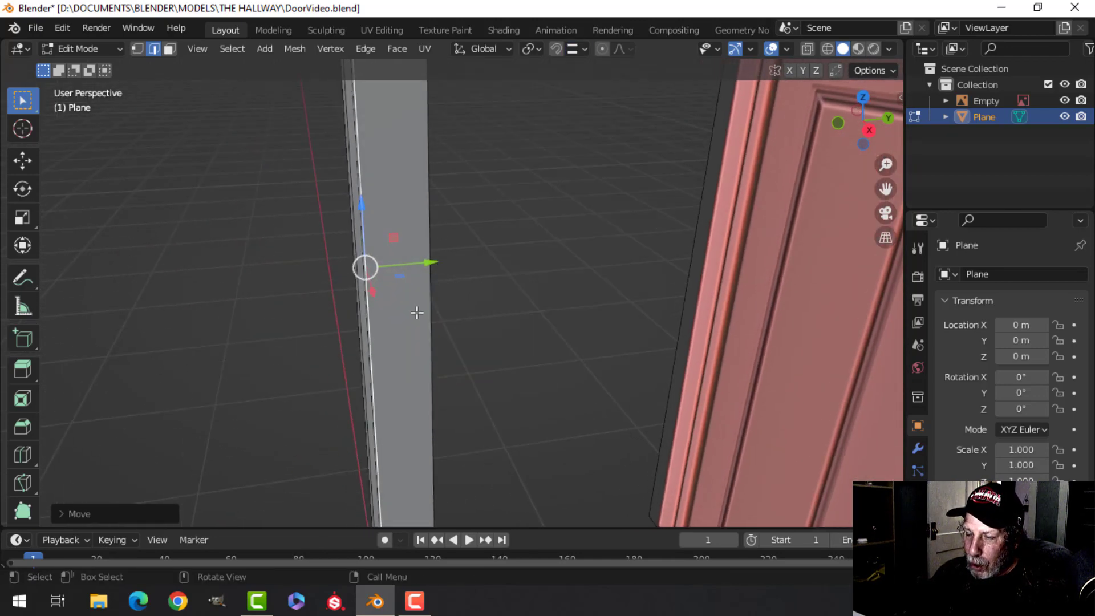
left_click_drag(433, 263, 438, 188)
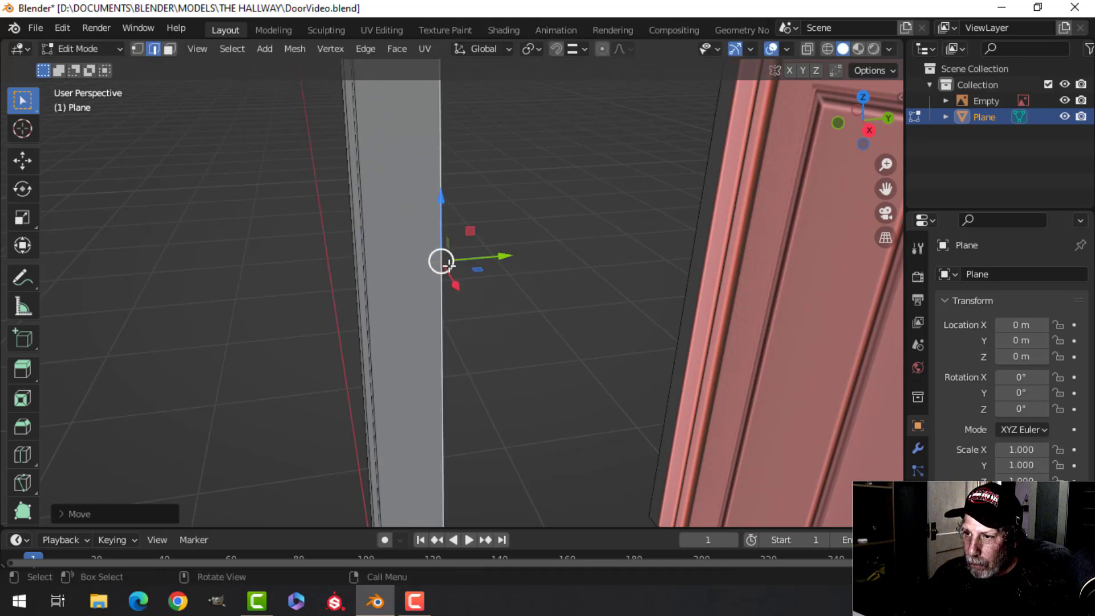
Bevel the frame's outer front vertical edge about 0.0186 m with two segments
middle_click_drag(438, 189, 548, 265)
key("alt+a")
left_click(445, 260)
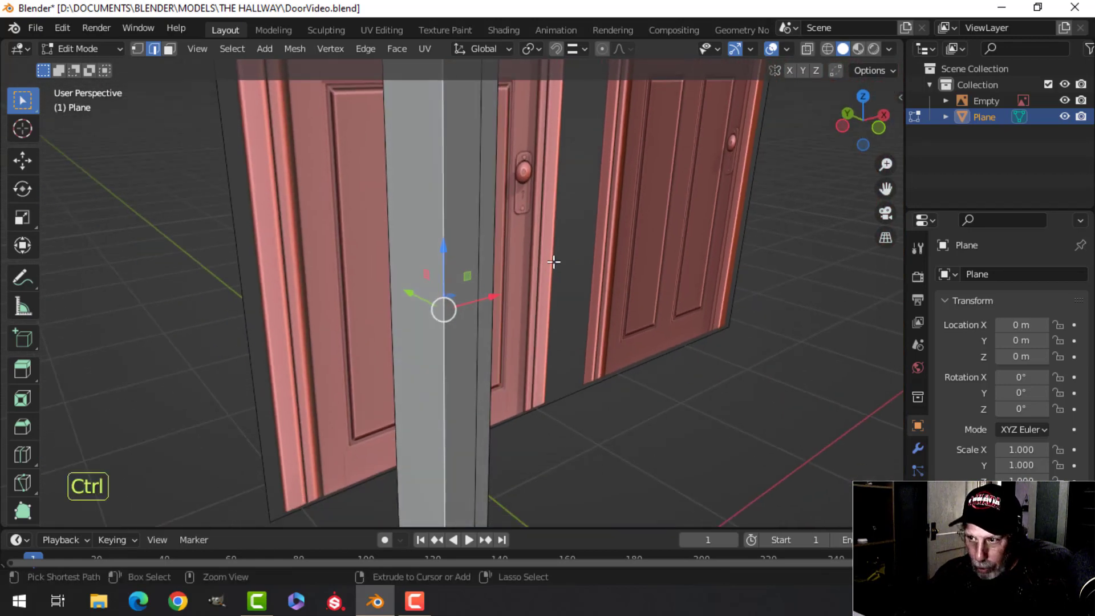
key("ctrl+b")
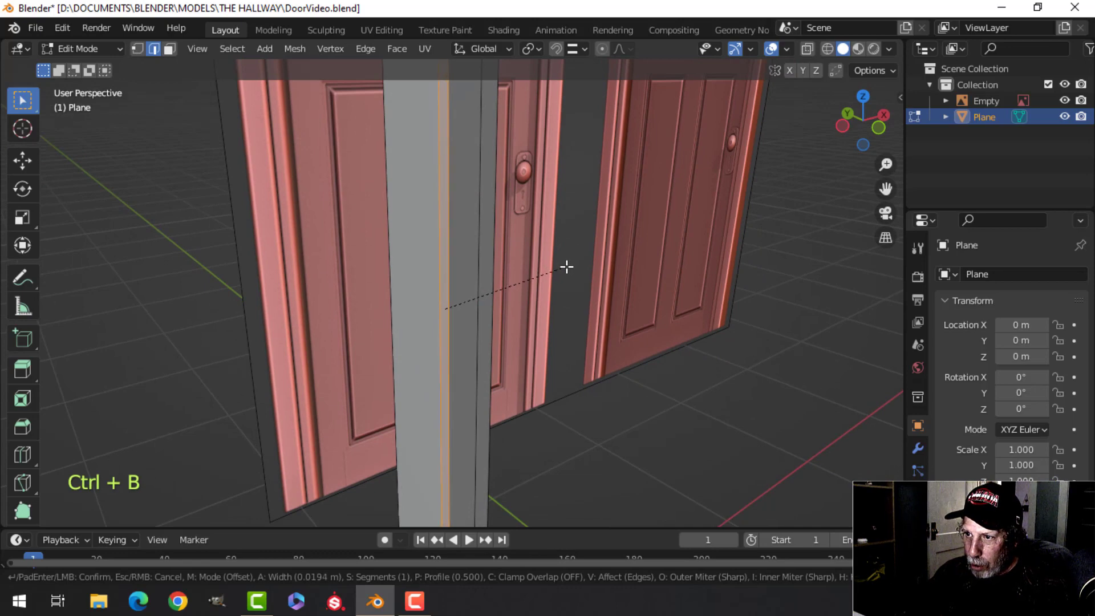
scroll(567, 267, "up", 1)
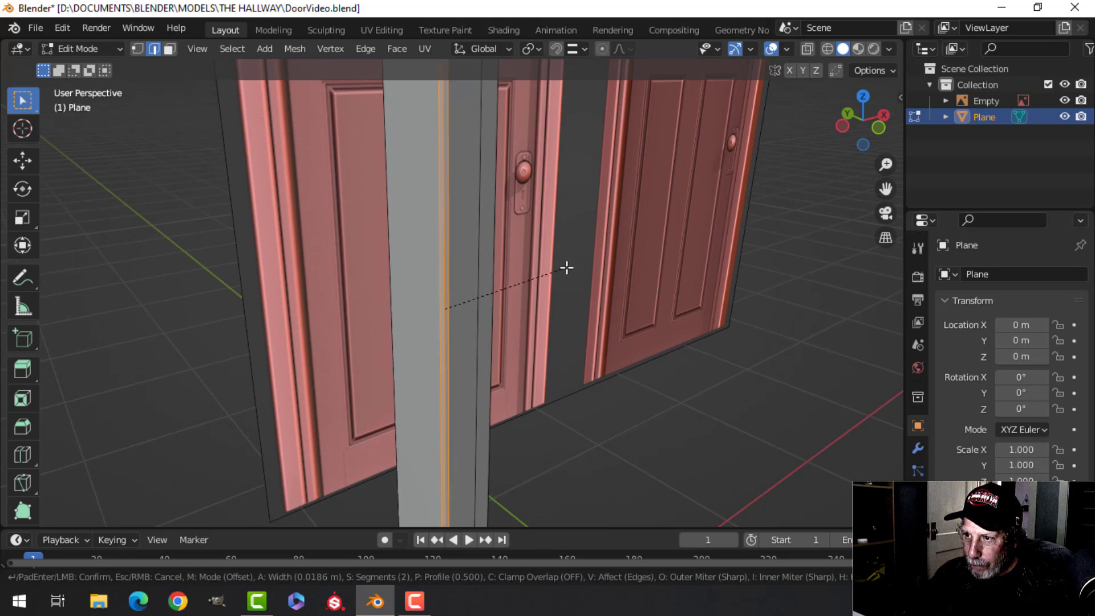
left_click(566, 267)
middle_click_drag(566, 268, 482, 264)
key("alt+a")
Bevel the front strip's inner vertical edge, where the moulding steps back, about 0.007 m with two segments
middle_click_drag(482, 263, 404, 249)
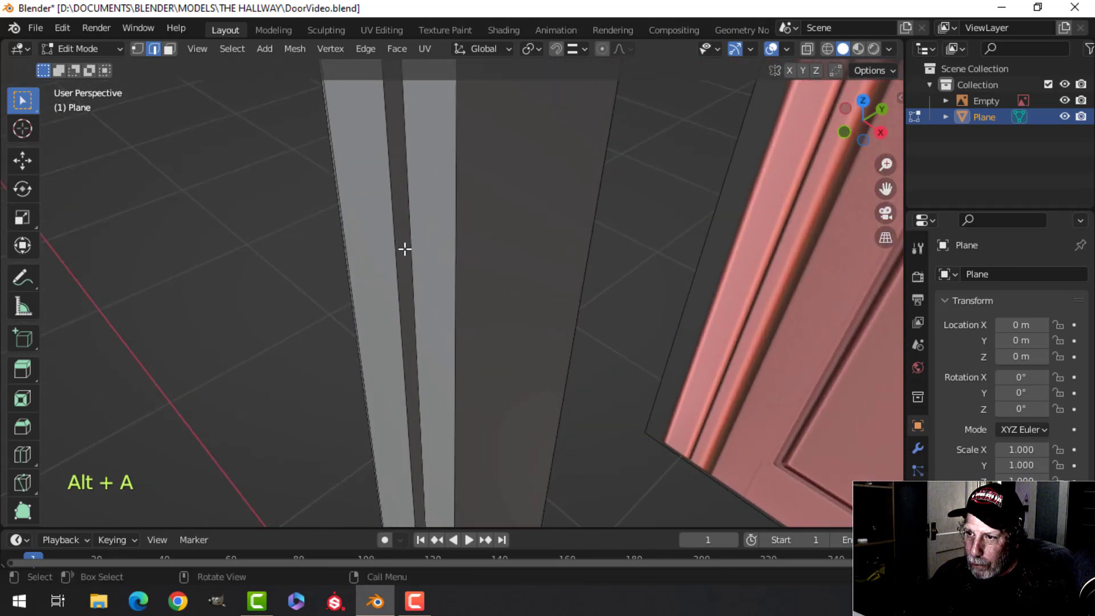
left_click(393, 213)
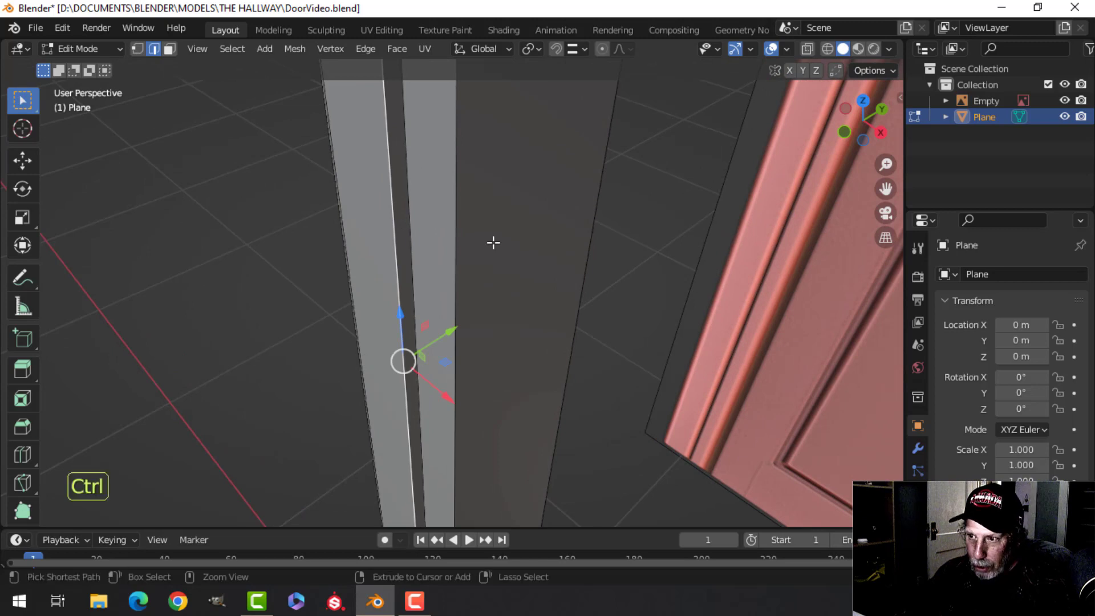
key("ctrl+b")
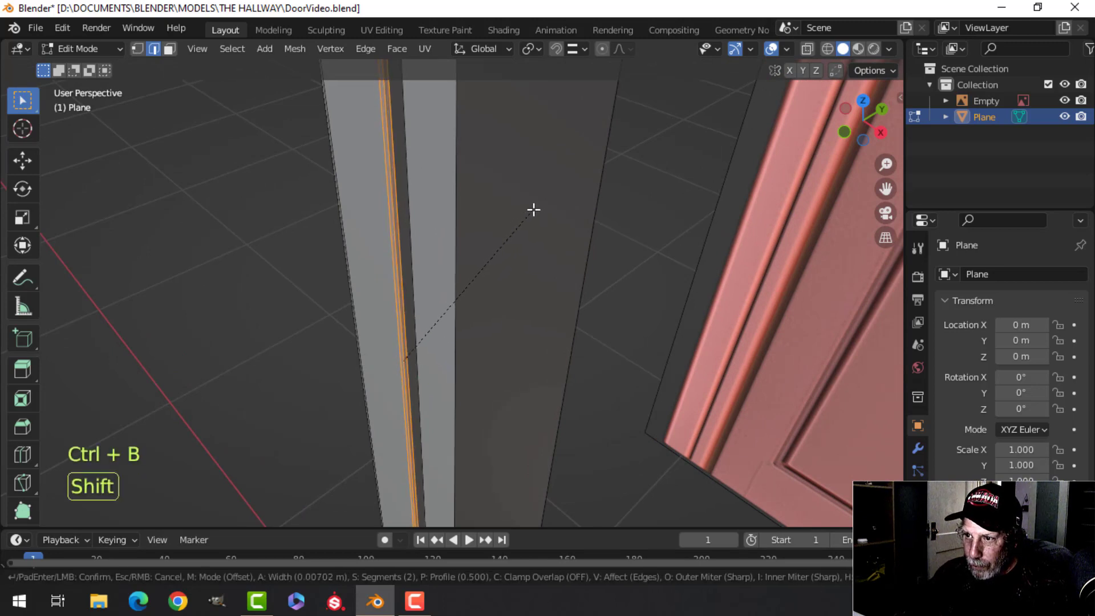
left_click(513, 208)
key("alt+a")
Bevel the inner front corner edge of the recessed moulding band about 0.006 m with two segments
left_click(461, 199)
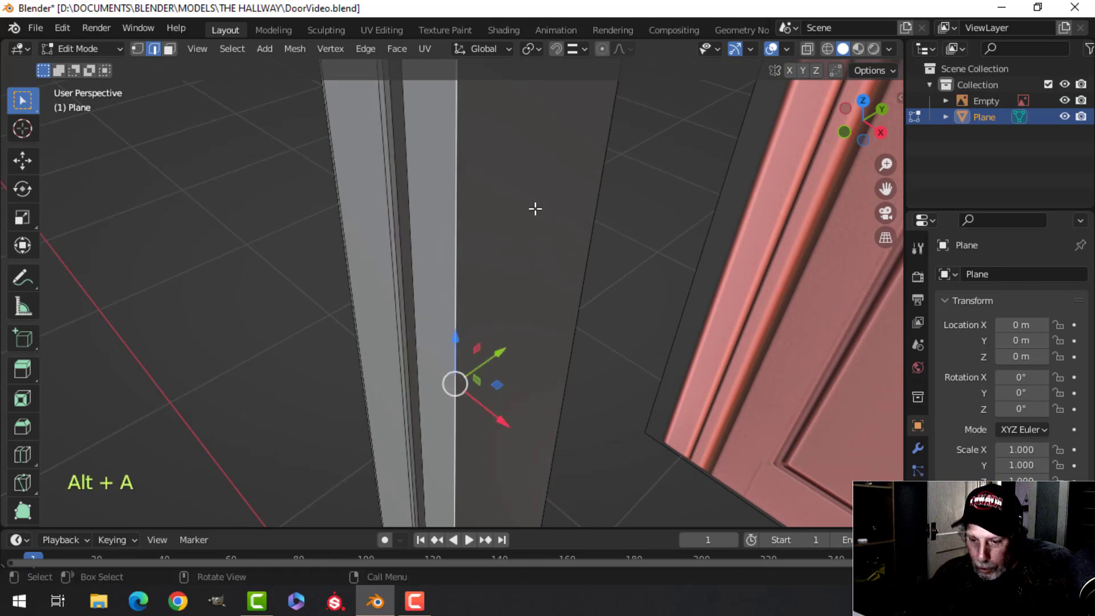
key("ctrl+b")
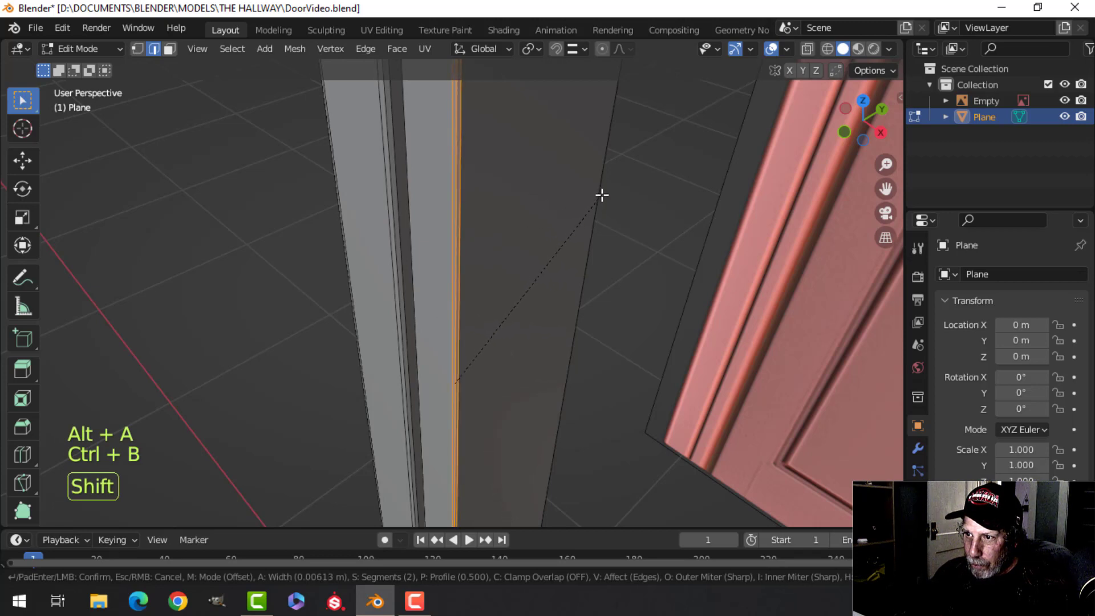
left_click(601, 195)
key("alt+a")
Bevel the vertical edge at the base of the moulding step slightly, keeping two segments
left_click(407, 186, "alt+shift")
key("ctrl+b")
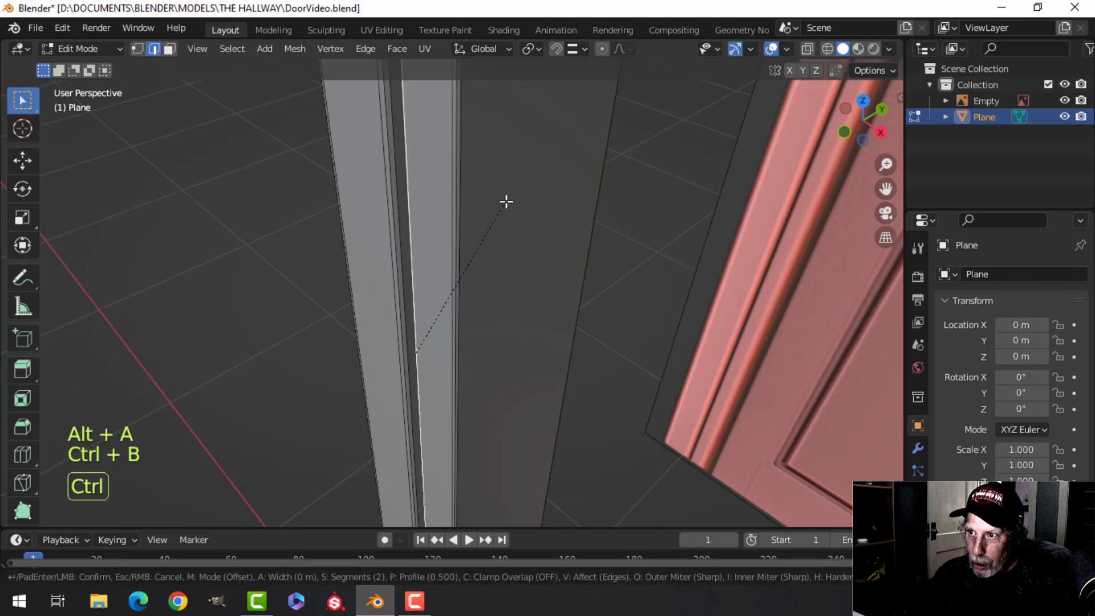
left_click(519, 199)
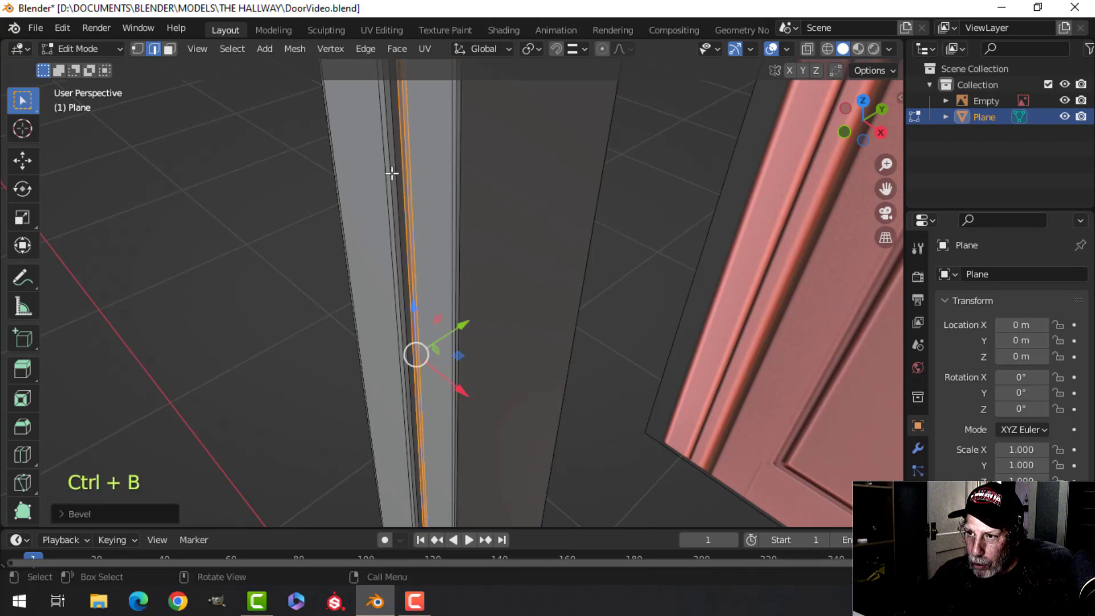
Leave mesh editing, examine the bevelled moulding profile from the front and open the viewport shading options
scroll(434, 208, "down", 6)
key("Tab")
middle_click_drag(443, 236, 466, 210)
scroll(499, 244, "down", 3)
key("alt+a")
scroll(468, 256, "up", 2)
left_click(889, 49)
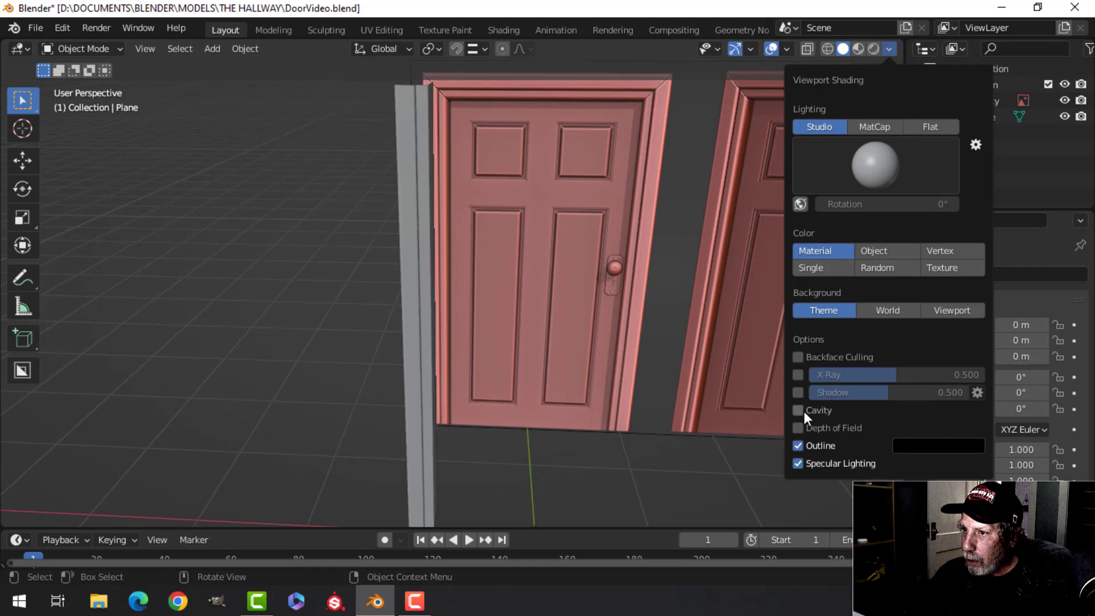
Snap the 3D cursor to the vertex at the frame's top outer front corner and make it the pivot point
mouse_move(531, 282)
middle_mouse_down("shift")
mouse_move(539, 343)
mouse_move(476, 366)
middle_mouse_up("shift")
scroll(477, 367, "up", 2)
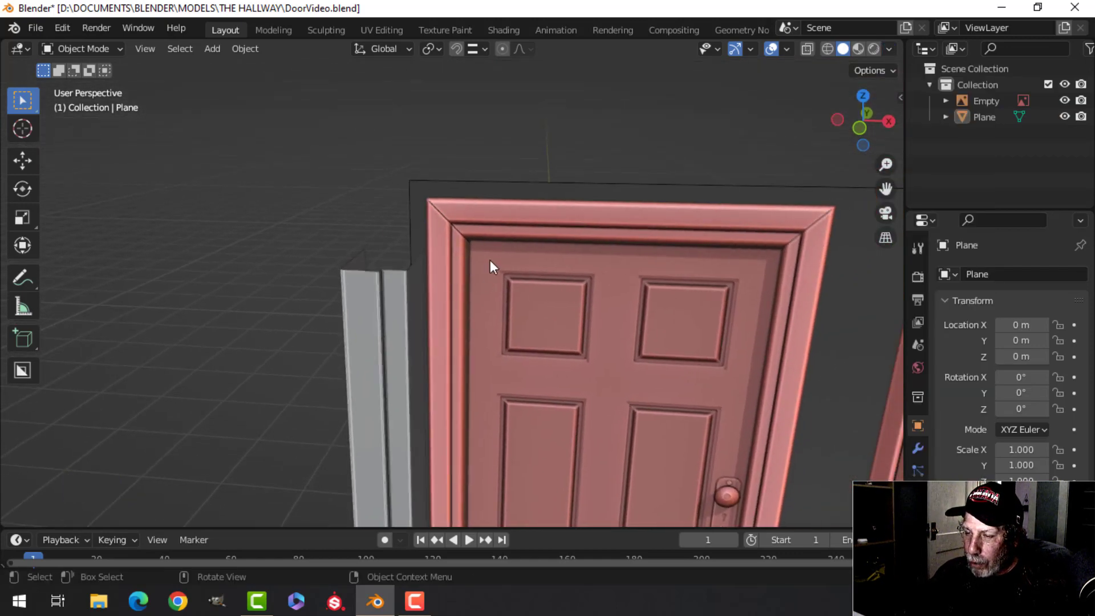
middle_click_drag(491, 264, 420, 298, "shift")
key("Tab")
key("alt+a")
key("1")
middle_click_drag(428, 343, 435, 324)
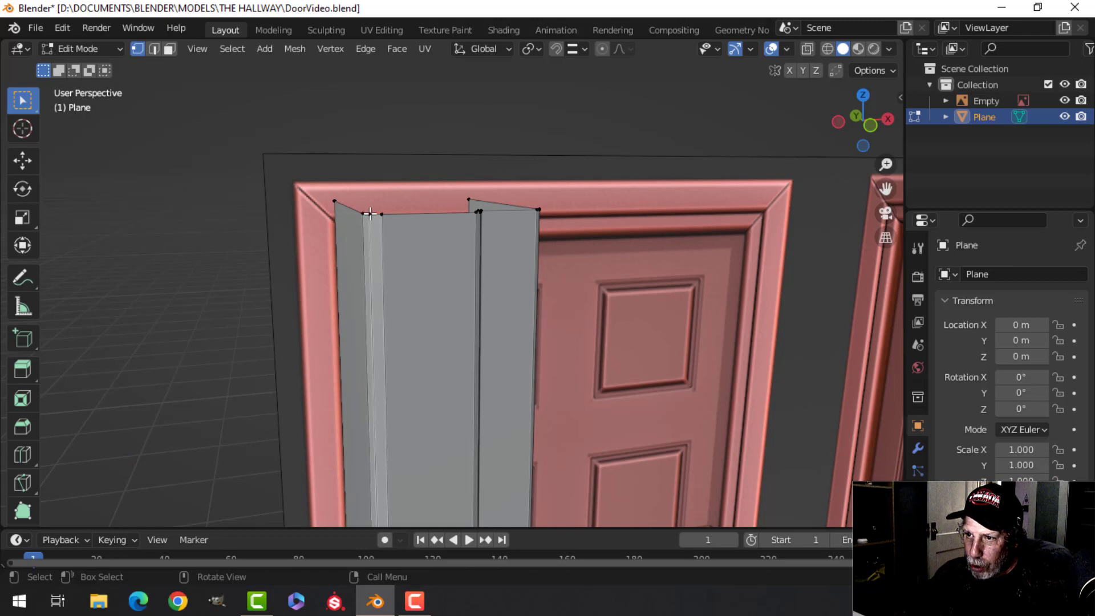
scroll(439, 301, "down", 1)
key("shift+s")
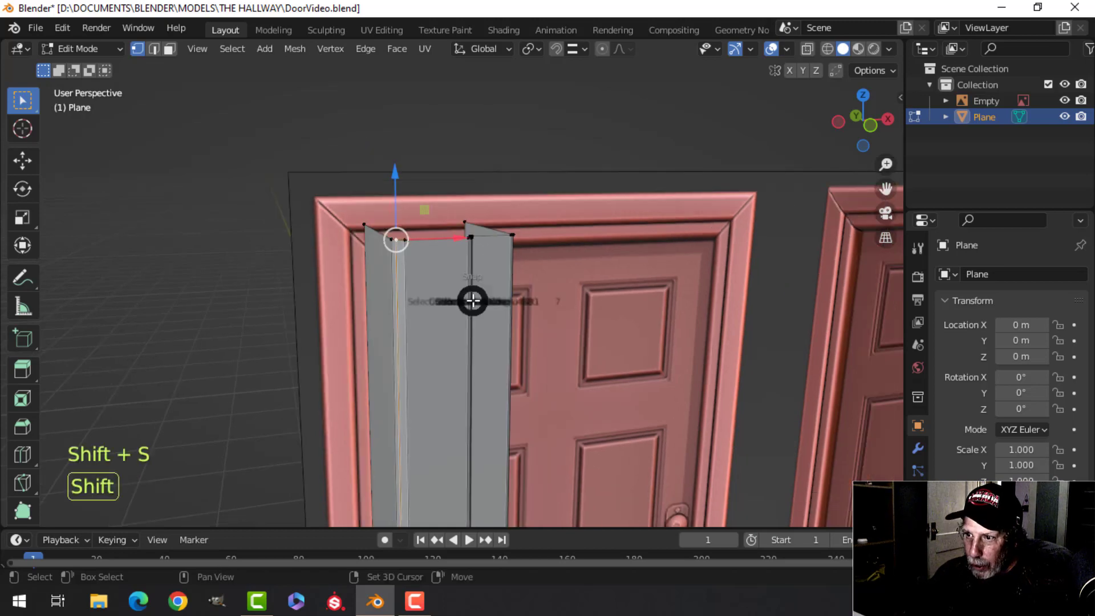
left_click(491, 391)
middle_click_drag(517, 306, 511, 258)
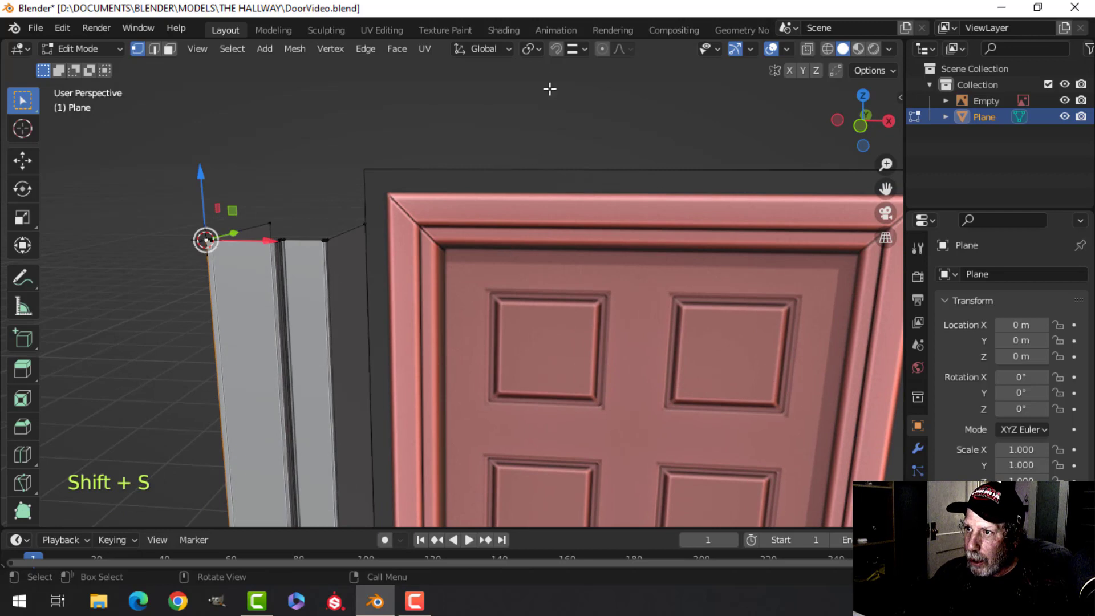
left_click(536, 50)
left_click(552, 83)
Select the whole frame mesh and, in front view, shear it vertically so its top follows the reference's mitred corner
middle_click_drag(323, 240, 467, 276, "shift")
scroll(467, 278, "up", 1)
key("alt+a")
key("a")
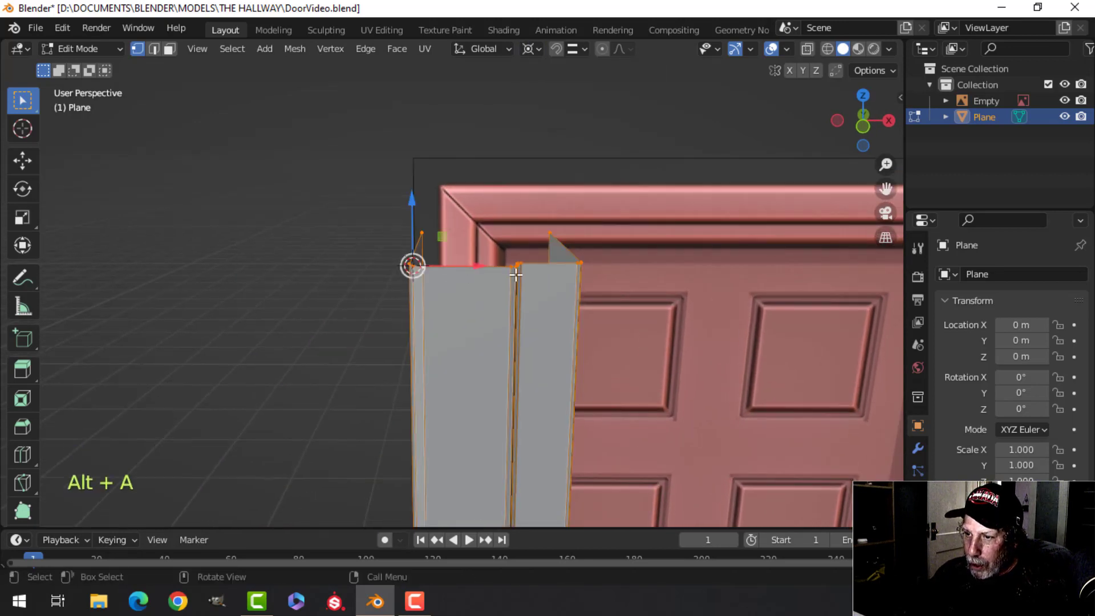
key("KP_1")
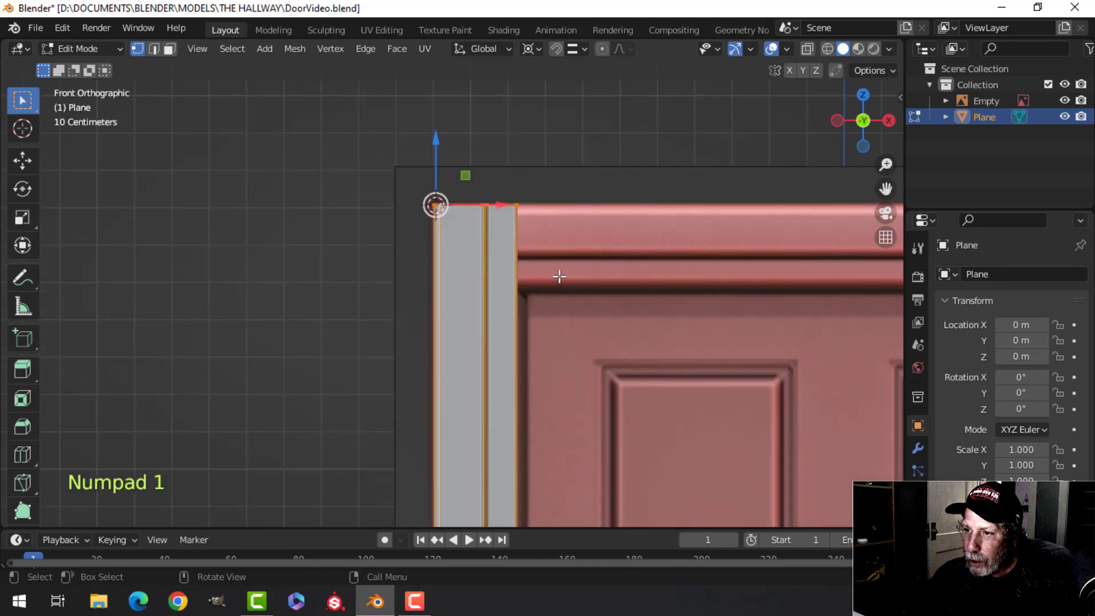
scroll(559, 277, "up", 1)
middle_click_drag(578, 269, 495, 222, "shift")
scroll(471, 232, "down", 1)
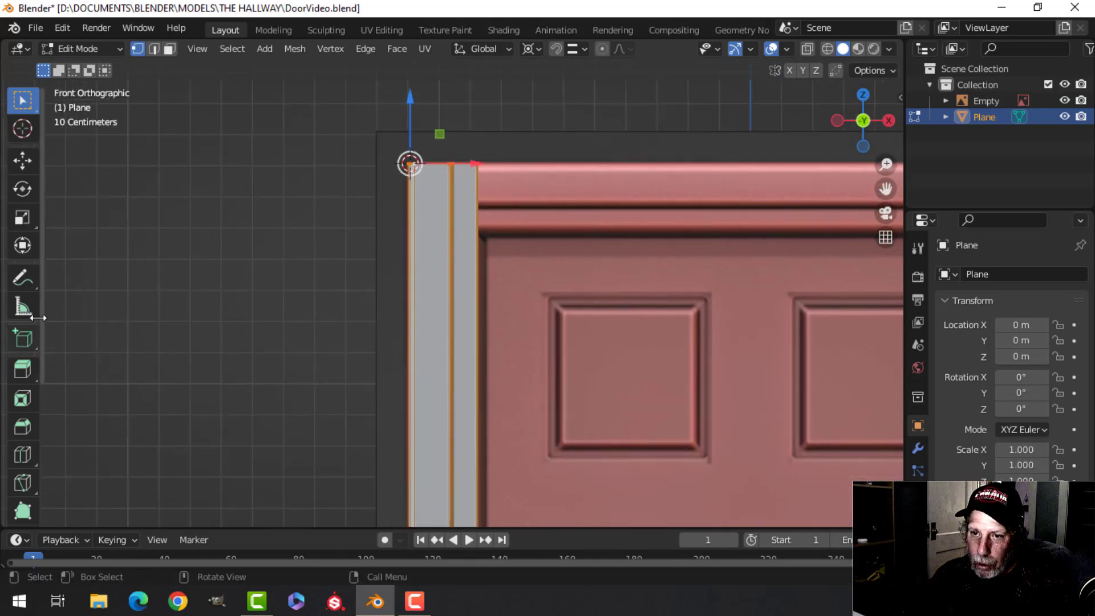
scroll(26, 292, "down", 4)
scroll(32, 354, "down", 1)
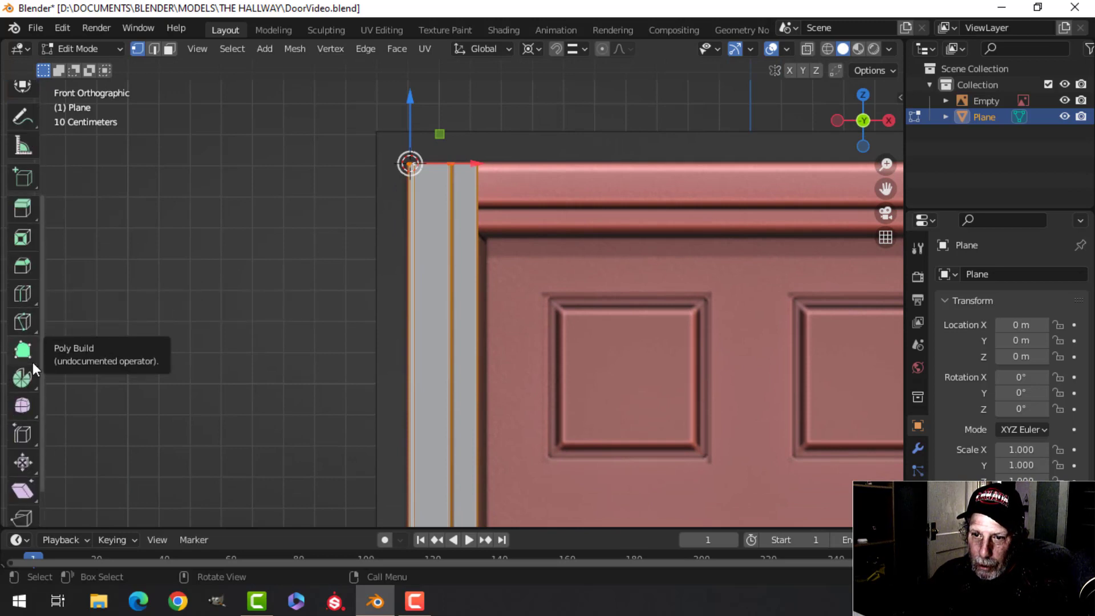
scroll(24, 368, "down", 1)
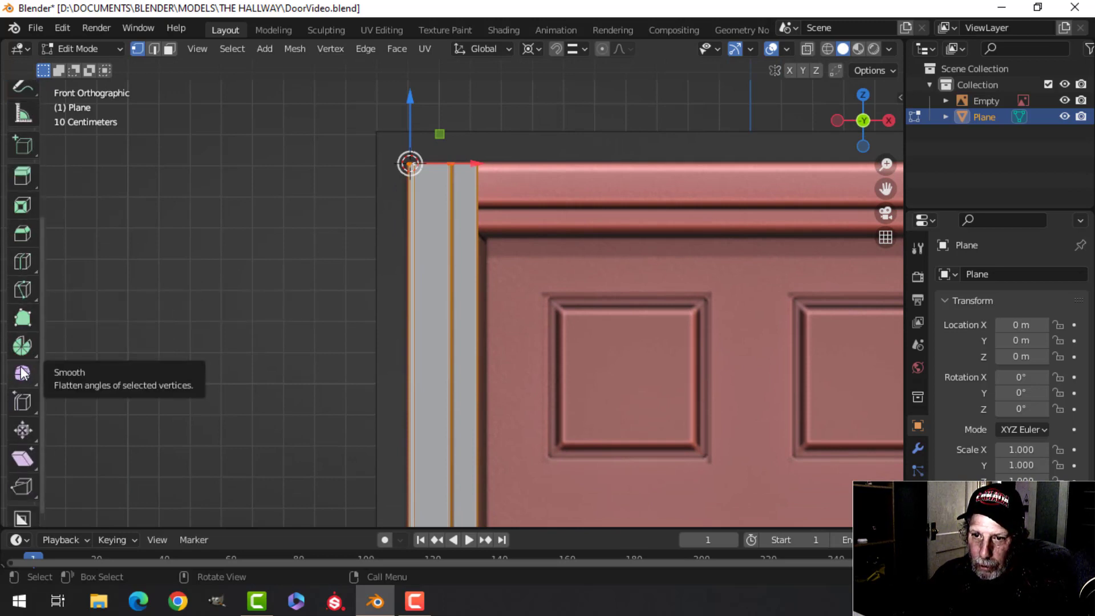
left_click(21, 460)
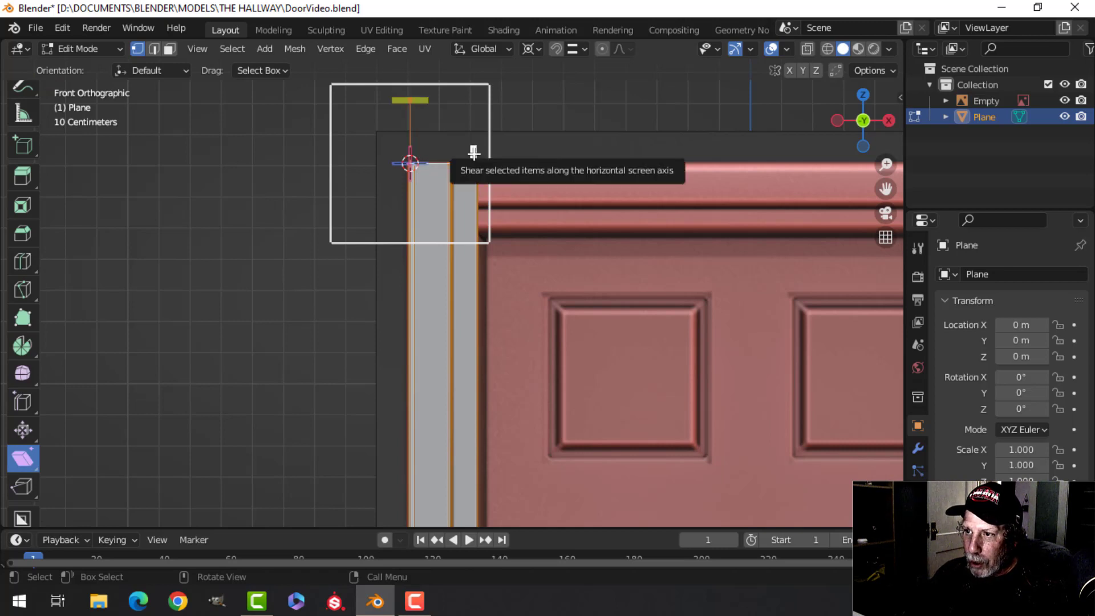
left_click_drag(474, 152, 469, 225)
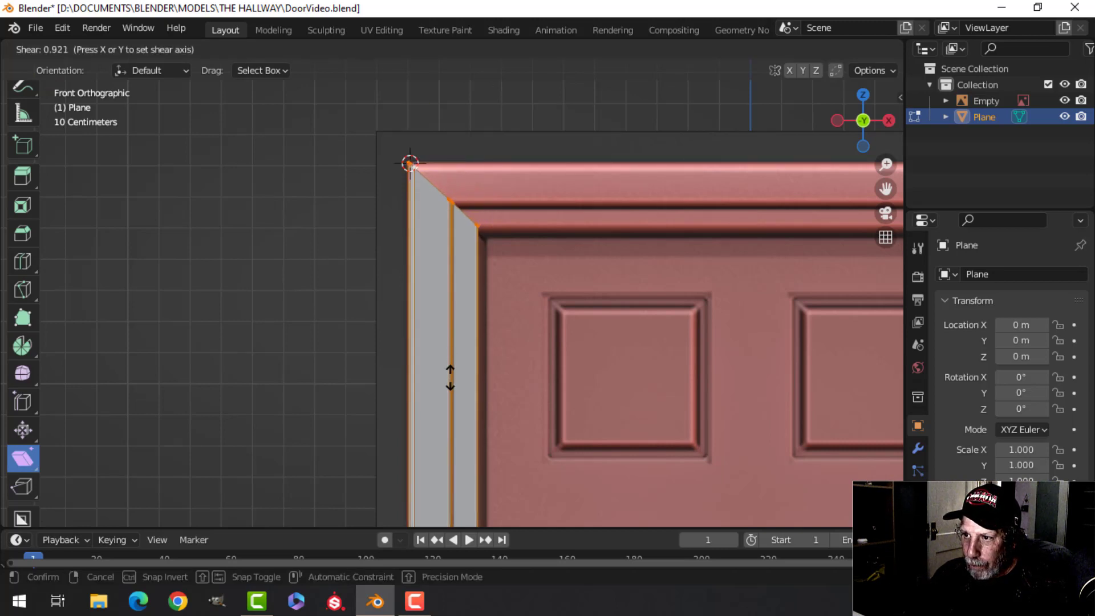
left_click_drag(450, 378, 450, 378)
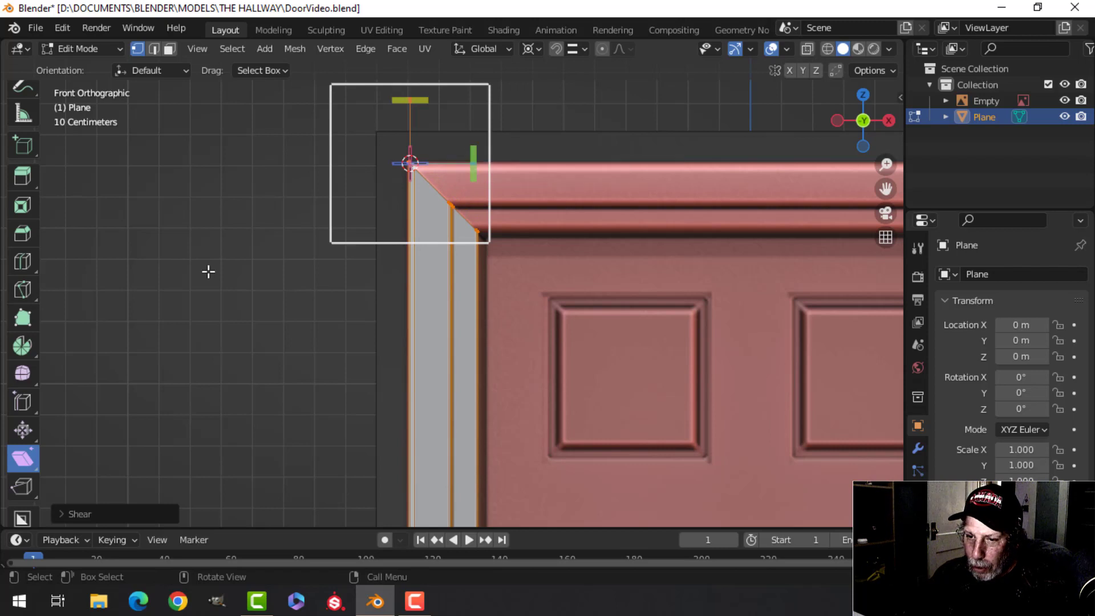
Set the shear offset to 1.000 and switch back to the Select Box tool
left_click(91, 519)
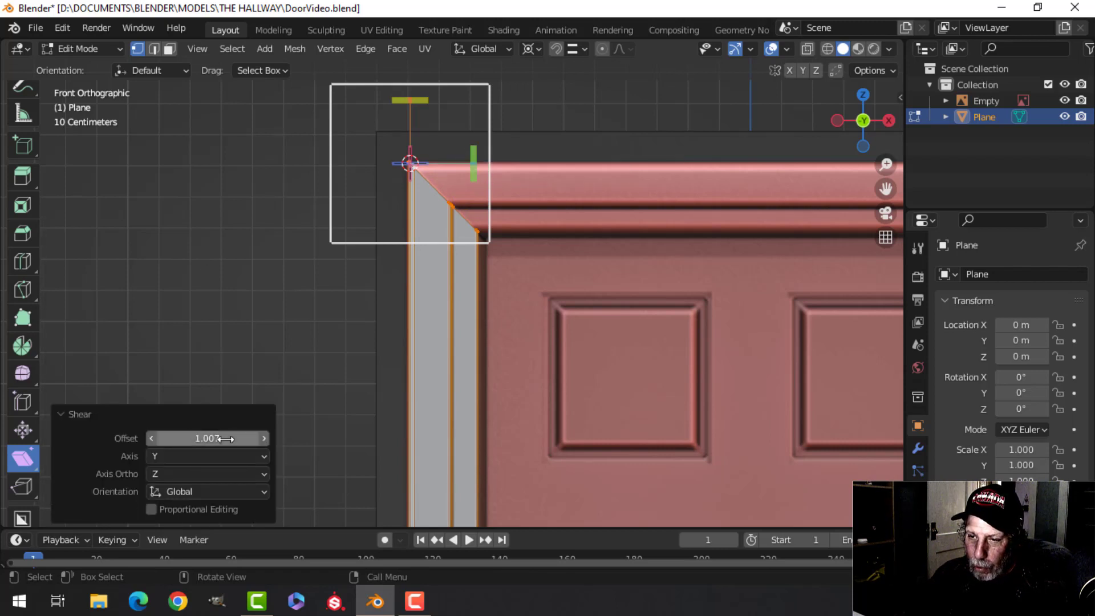
key("Return")
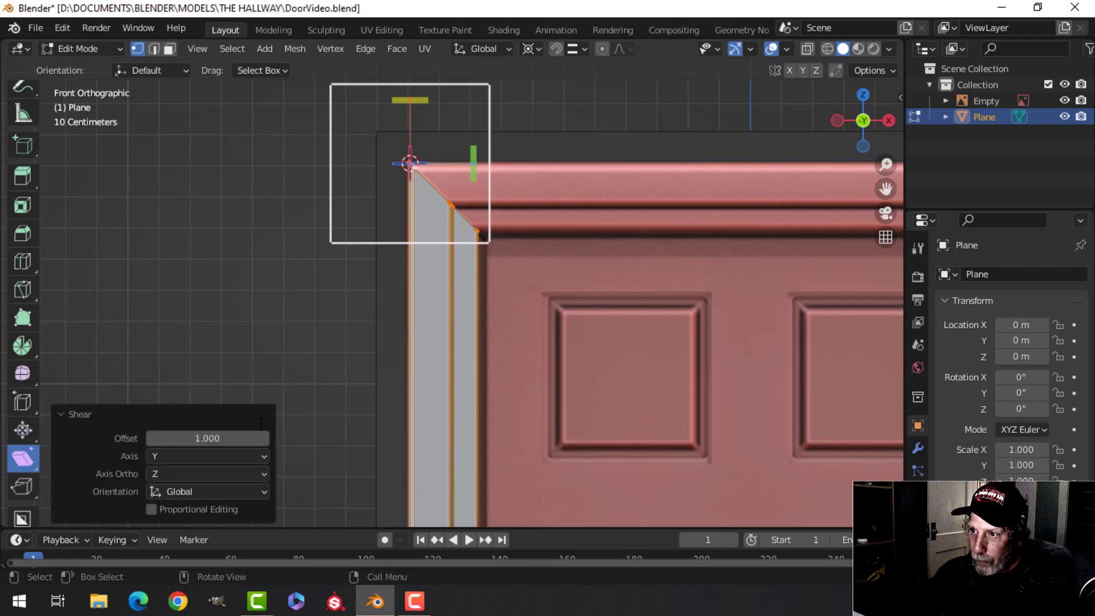
scroll(33, 176, "up", 5)
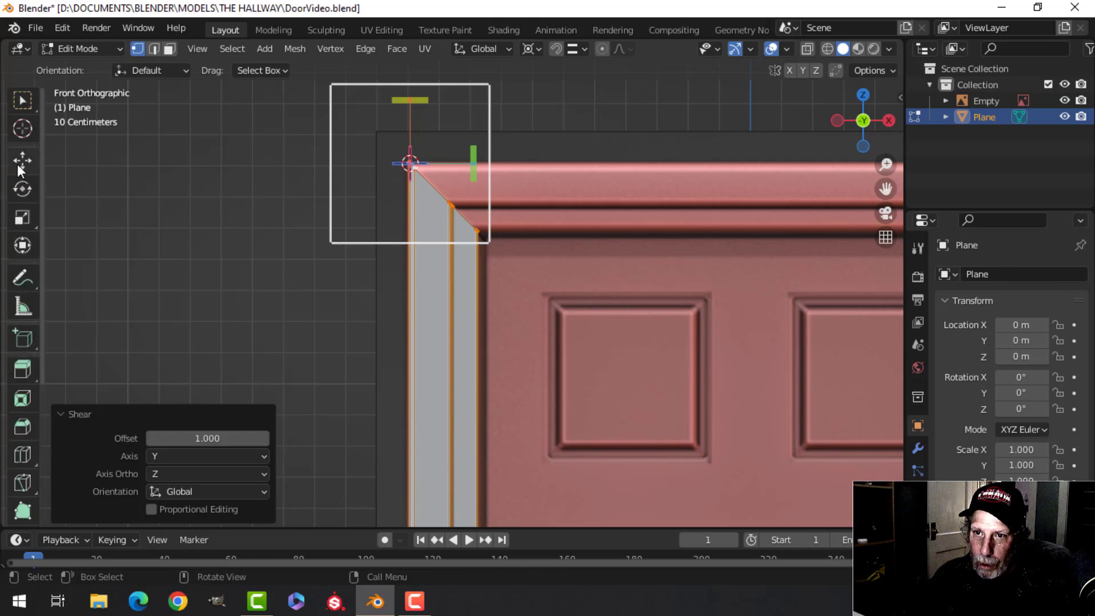
left_click(23, 161)
Return to object mode, deselect the frame and set the pivot point back to Median Point
middle_click_drag(538, 176, 450, 261)
key("Tab")
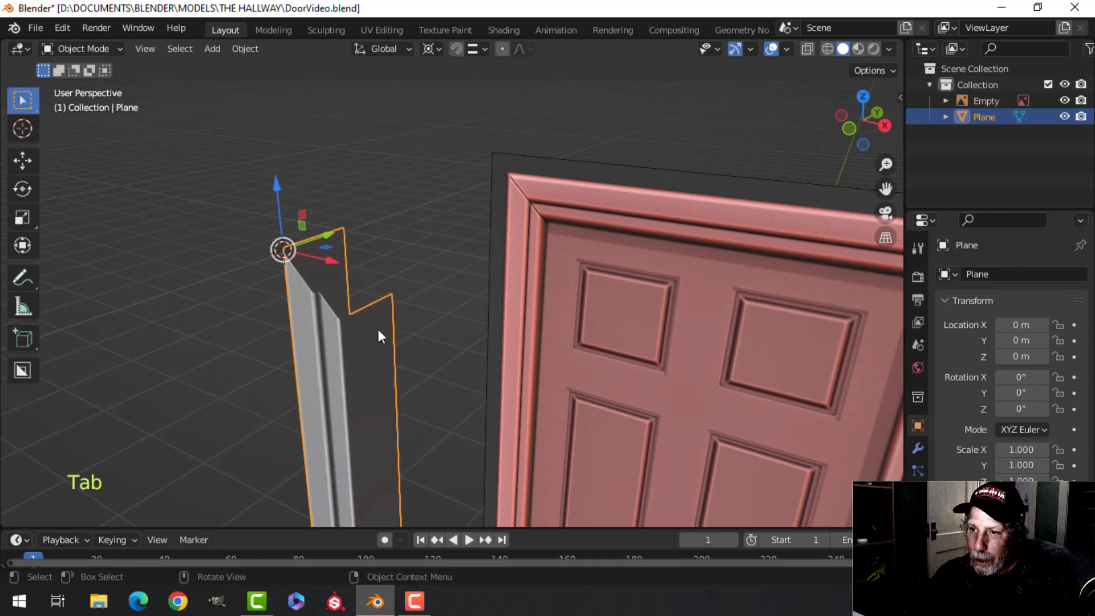
middle_click_drag(378, 329, 473, 278)
key("alt+a")
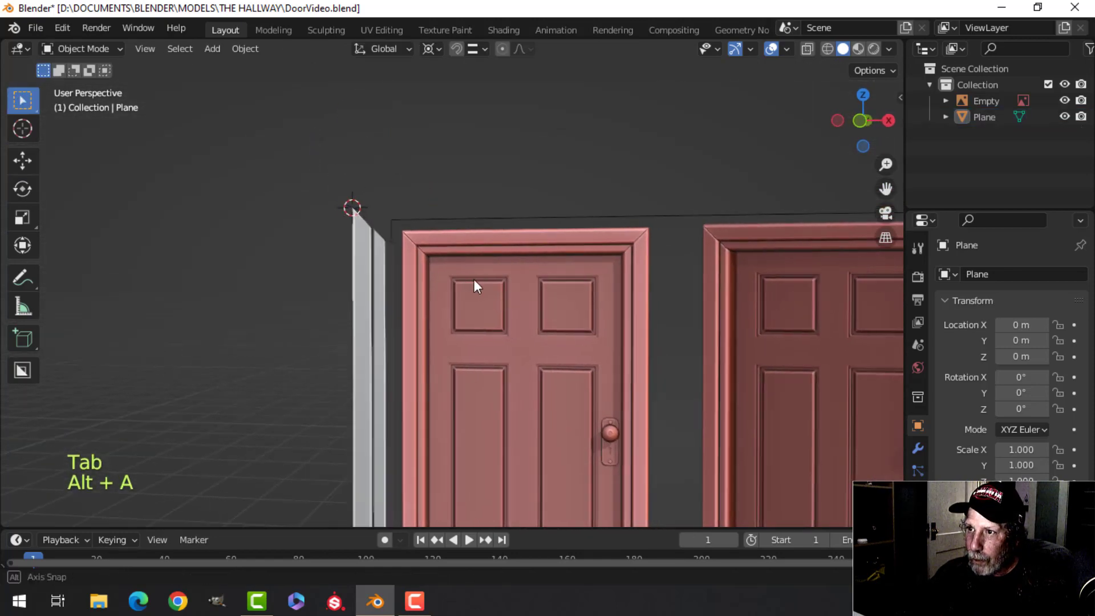
left_click(431, 50)
left_click(457, 120)
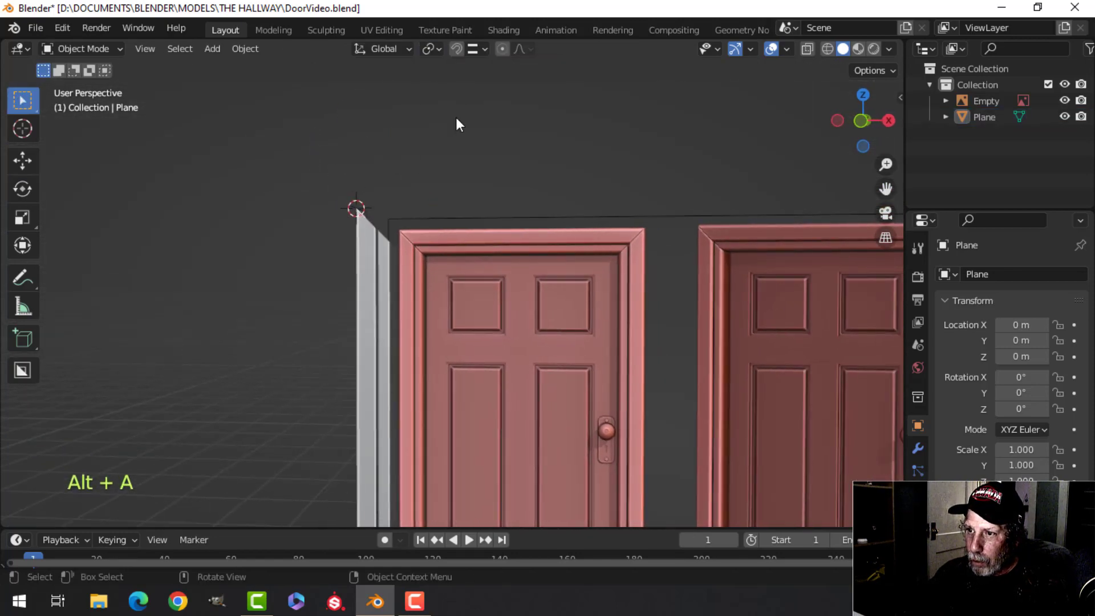
Switch to front view and reset the 3D cursor to the world origin
scroll(526, 241, "down", 4)
middle_click_drag(547, 251, 495, 231, "shift")
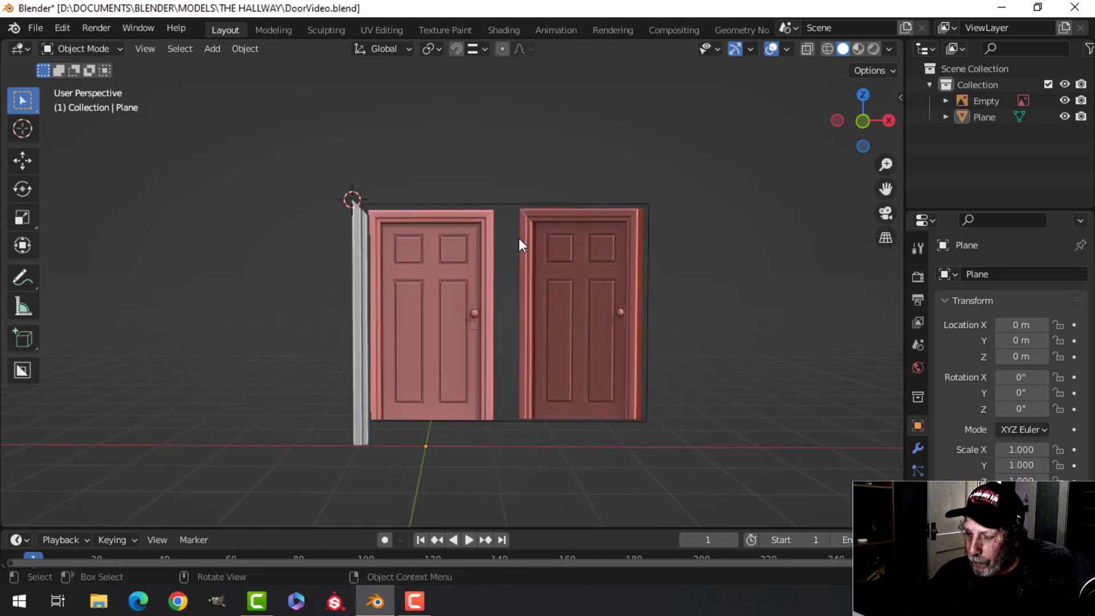
key("KP_1")
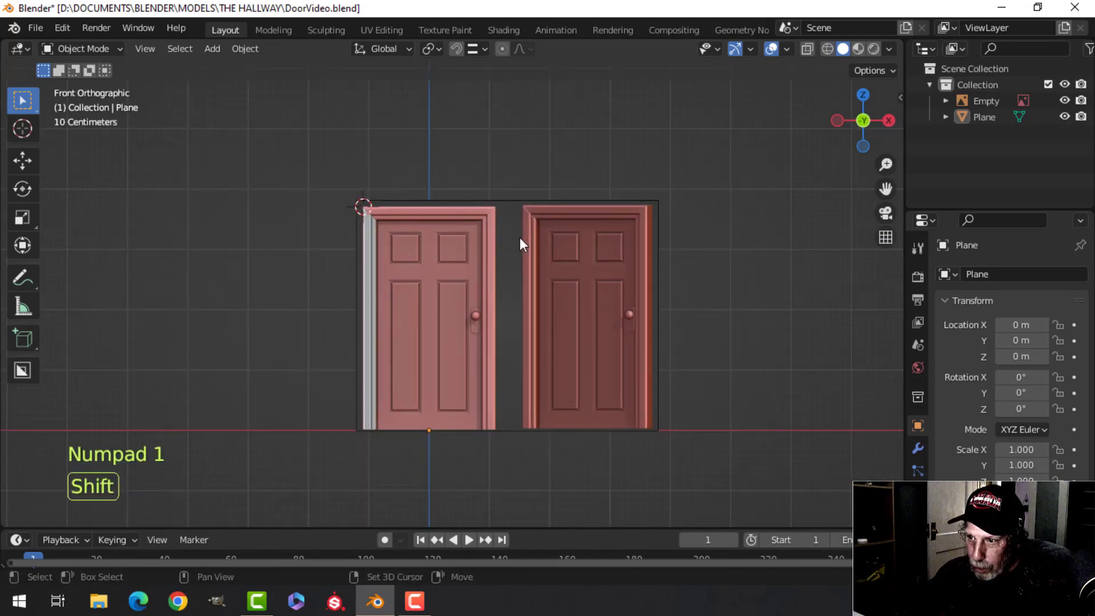
key("shift+c")
scroll(445, 393, "up", 5)
middle_click_drag(440, 398, 499, 325, "shift")
scroll(461, 329, "up", 2)
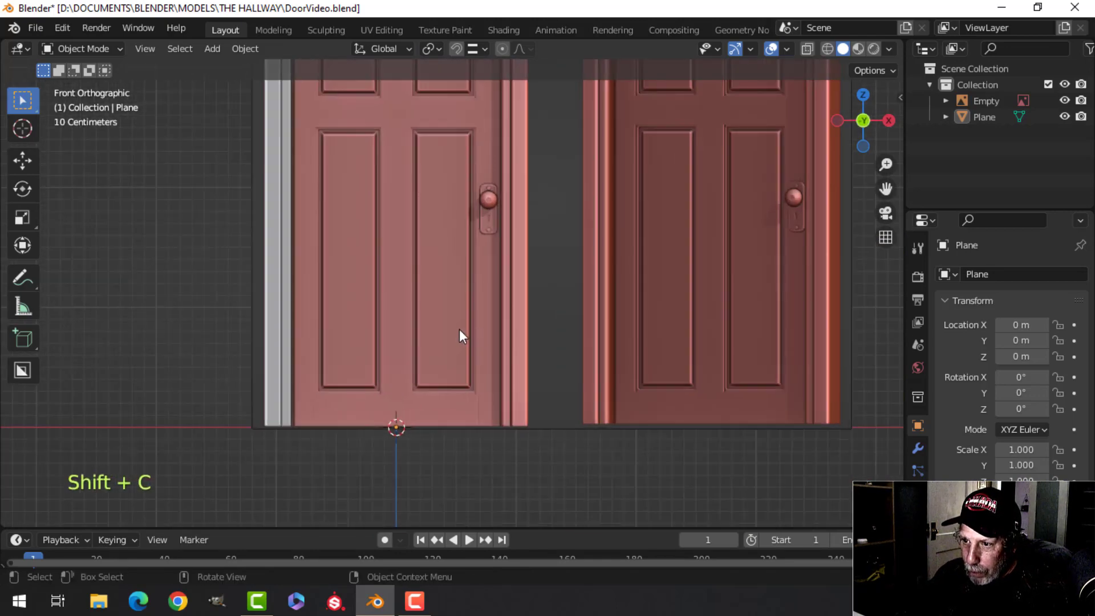
scroll(447, 323, "down", 3)
middle_click_drag(455, 249, 458, 286, "shift")
scroll(440, 381, "up", 3)
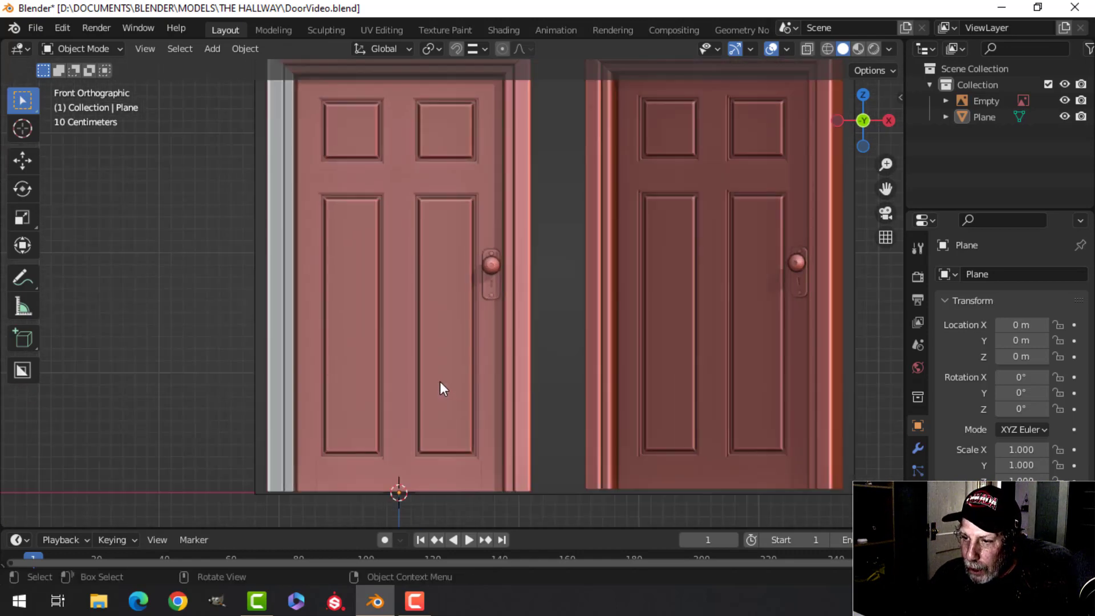
middle_click_drag(439, 381, 443, 317, "shift")
scroll(429, 346, "down", 1)
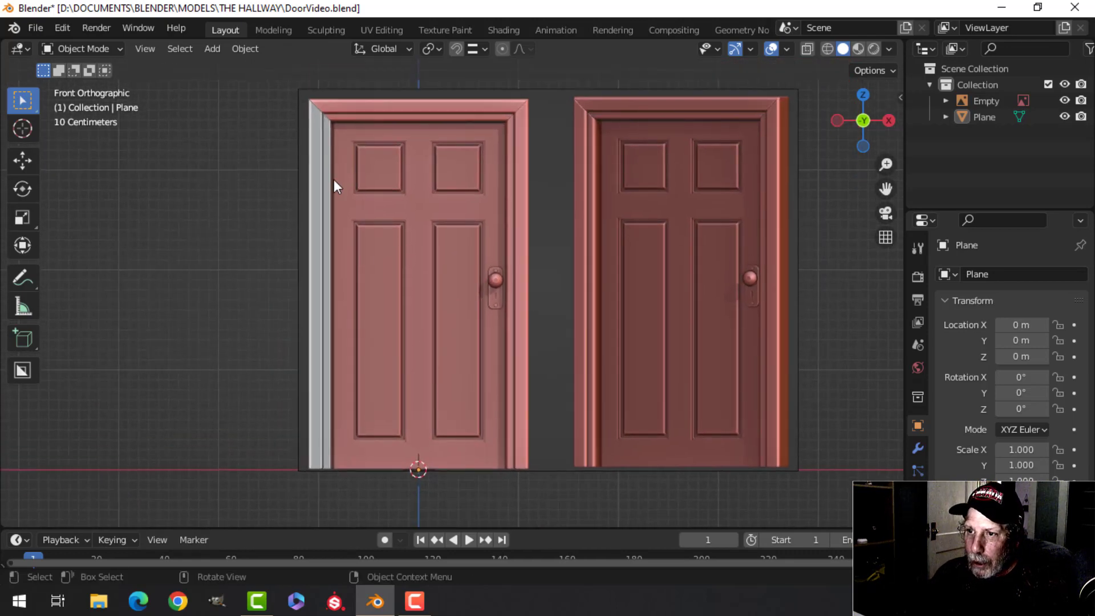
Select the left side moulding and set its origin to the 3D cursor
left_click(313, 163)
left_click(249, 48)
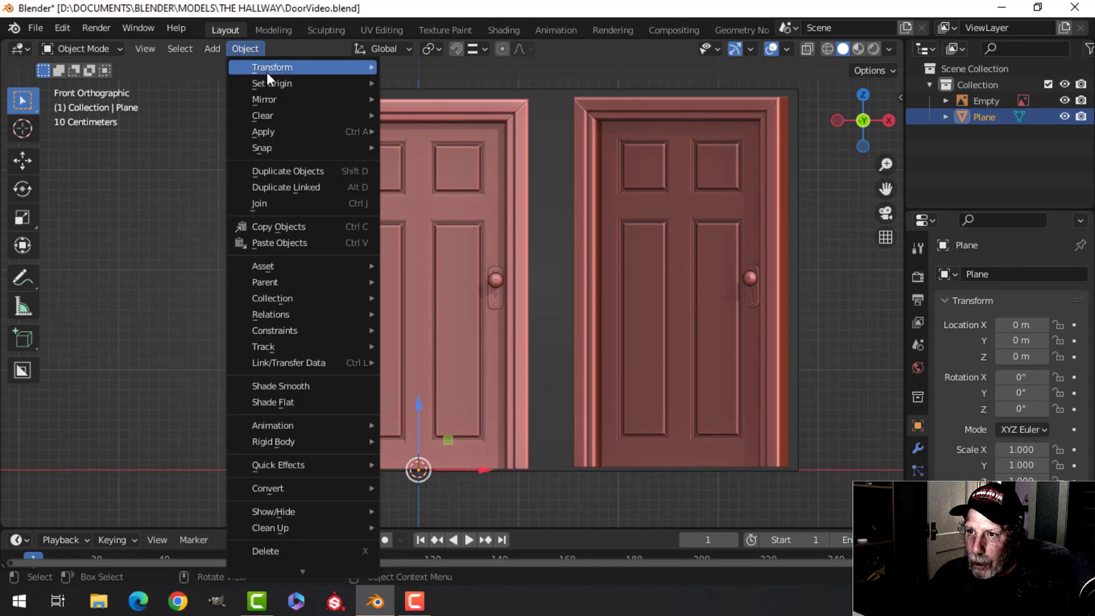
mouse_move(274, 80)
left_click(419, 116)
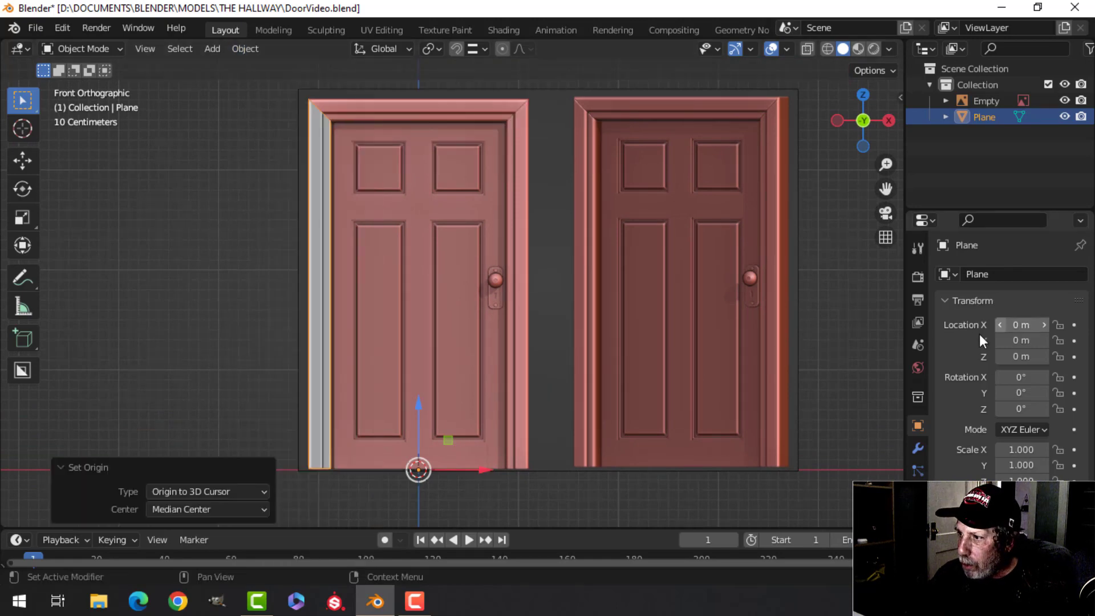
Add a Mirror modifier on the X axis to create the door frame's opposite side moulding
left_click(919, 444)
left_click(963, 274)
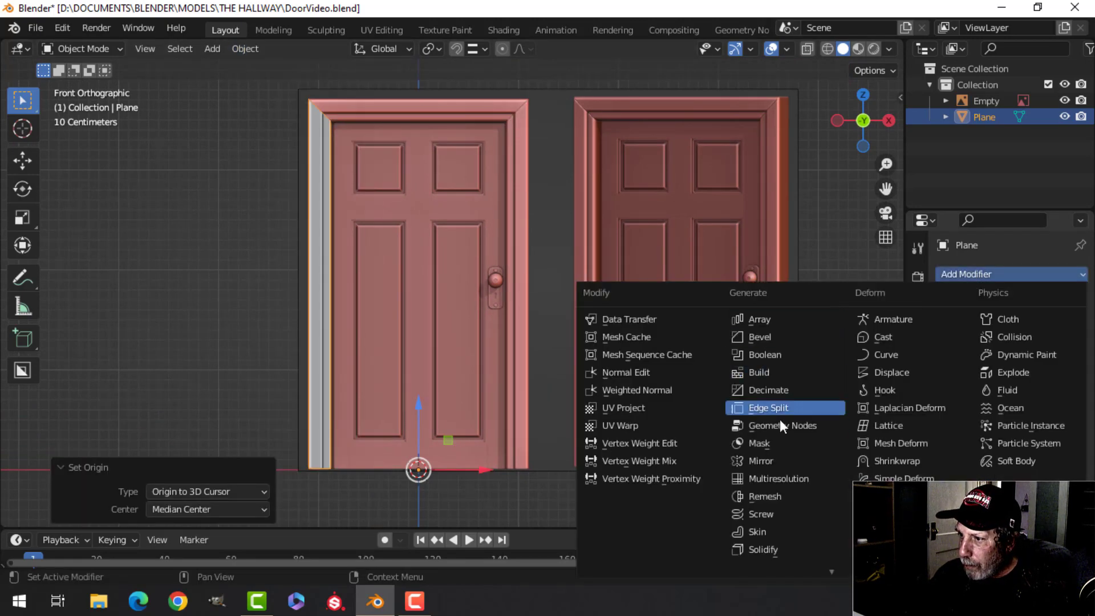
left_click(783, 460)
scroll(600, 218, "up", 3)
middle_click_drag(599, 218, 449, 372, "shift")
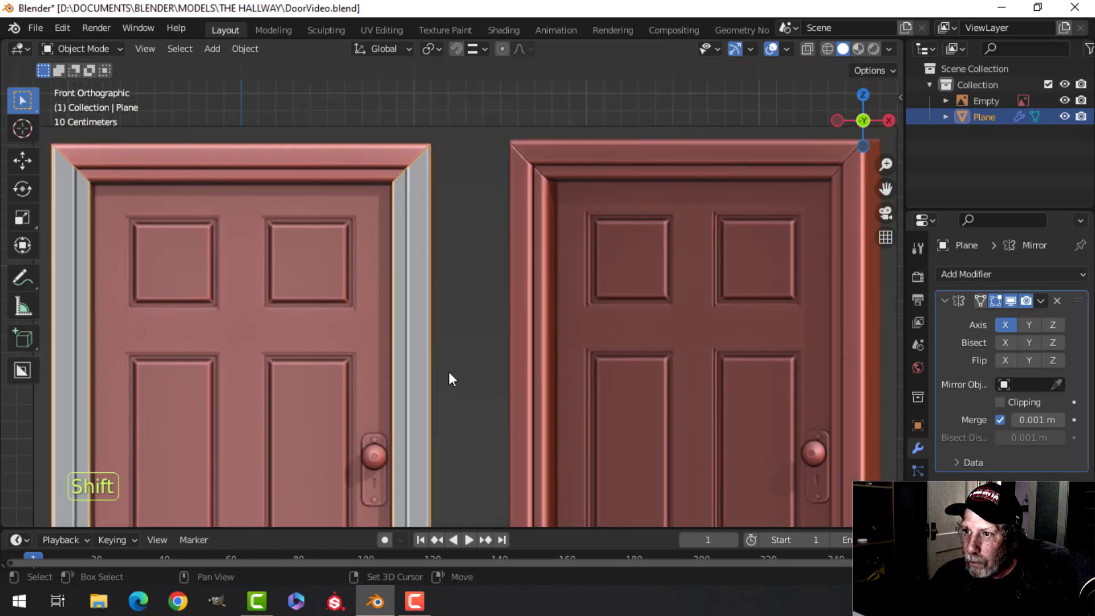
scroll(449, 359, "up", 2)
scroll(446, 353, "down", 4)
middle_click_drag(368, 347, 495, 307, "shift")
scroll(502, 345, "down", 2)
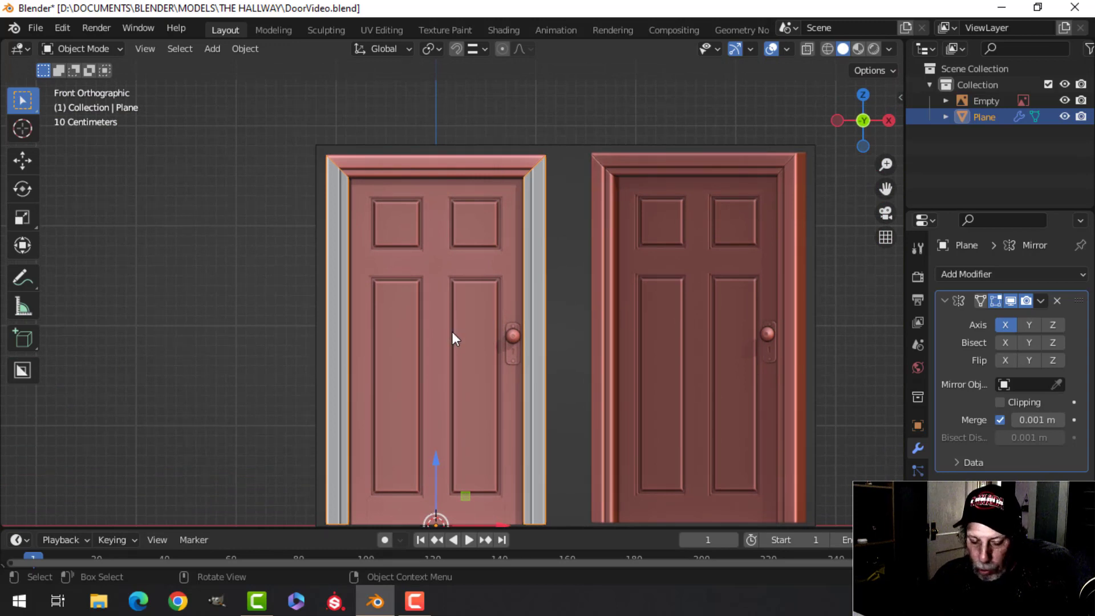
Duplicate the side mouldings in place and rotate the copy 90° about the global Y axis
key("shift+d")
right_click(498, 337)
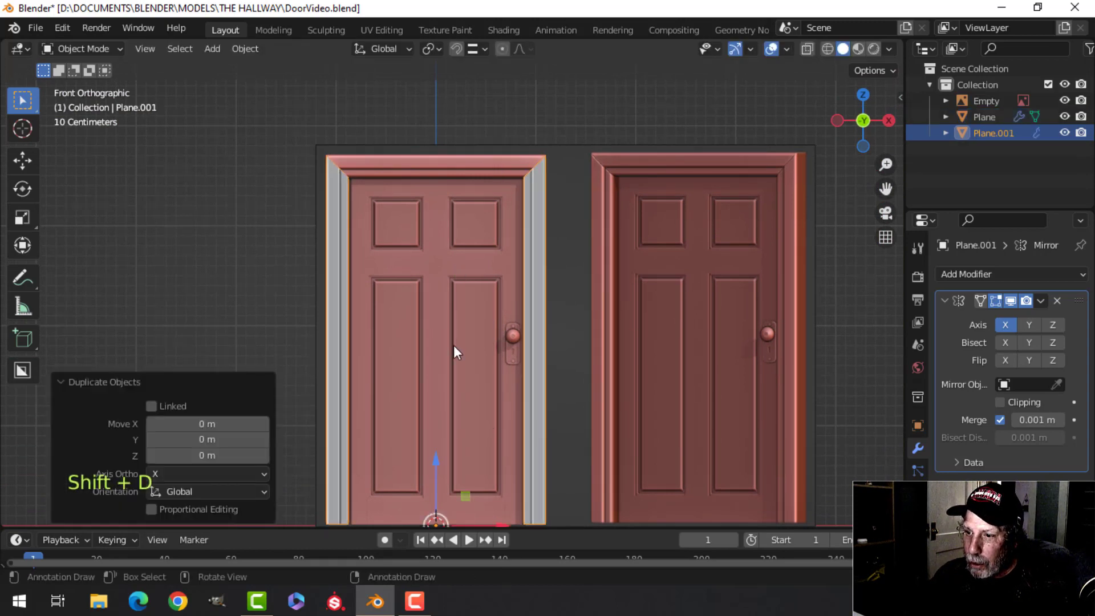
scroll(454, 351, "down", 1)
middle_click_drag(454, 351, 453, 292, "shift")
key("r")
key("y")
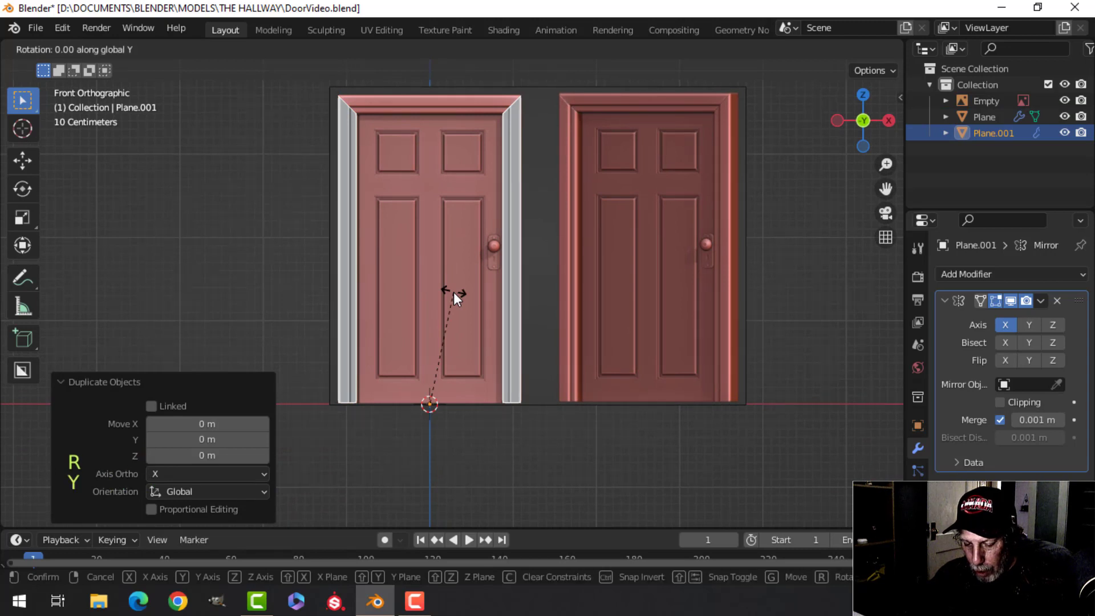
key("9")
key("0")
key("Return")
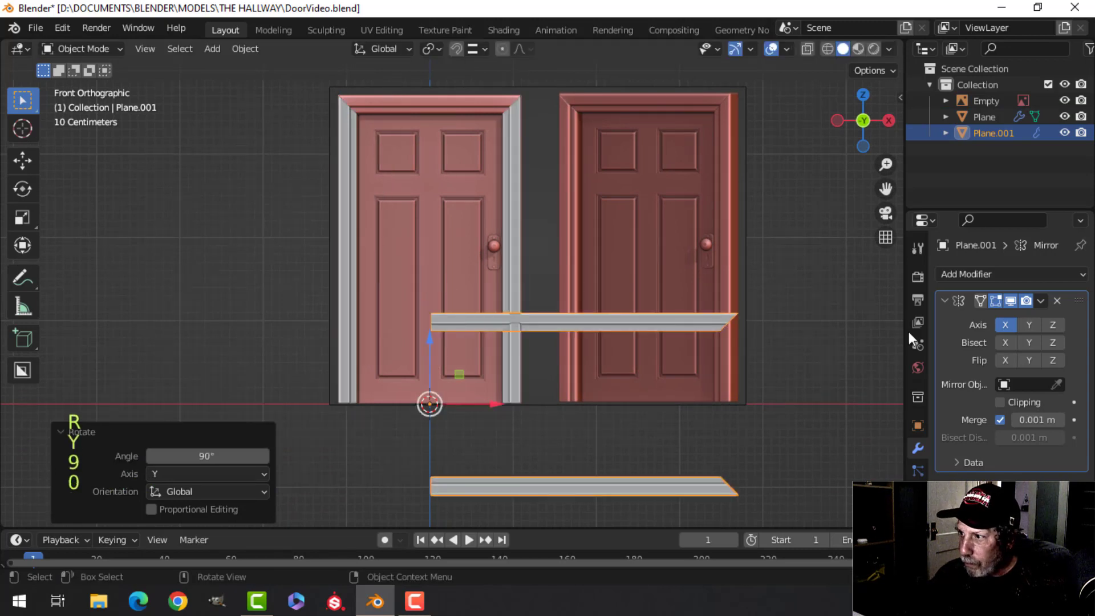
Remove the copy's Mirror modifier and move its whole mesh about -2.72 m in X and 2.66 m in Z, to the frame's top
left_click(1056, 300)
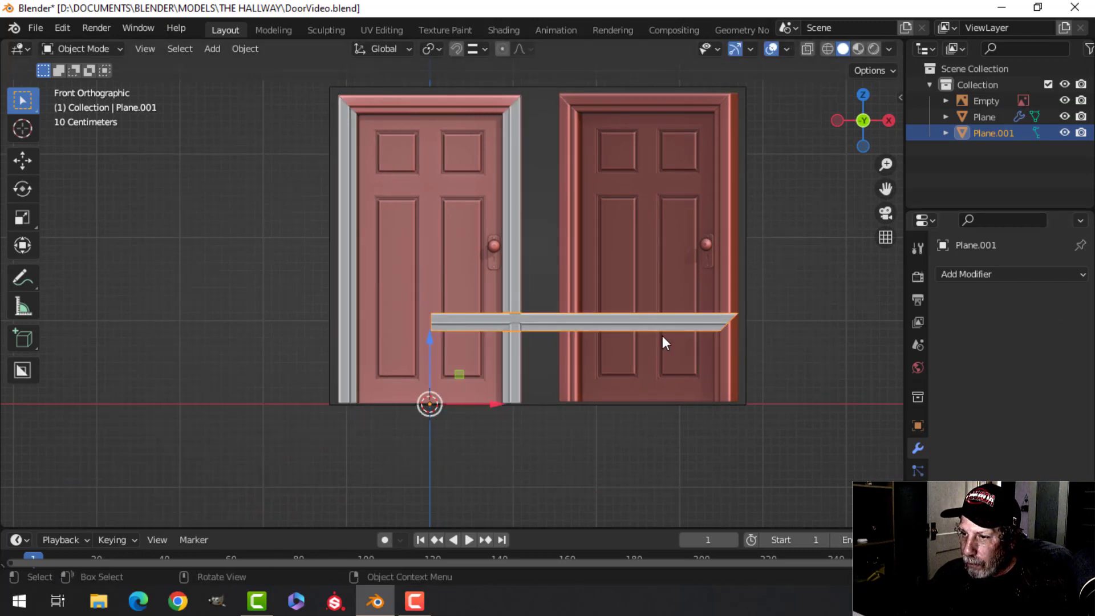
key("Tab")
key("a")
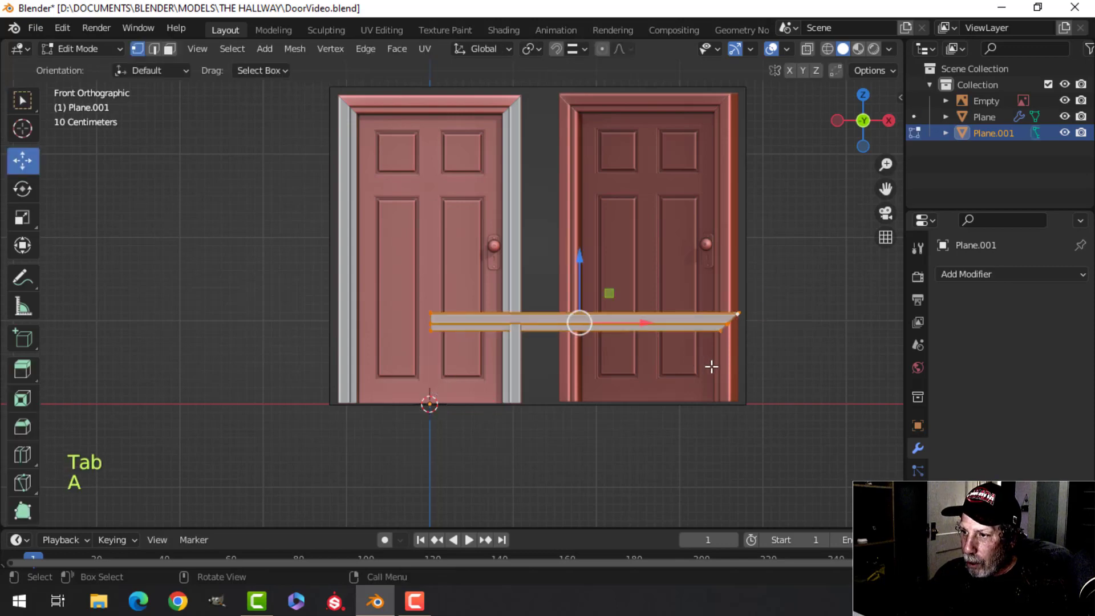
key("g")
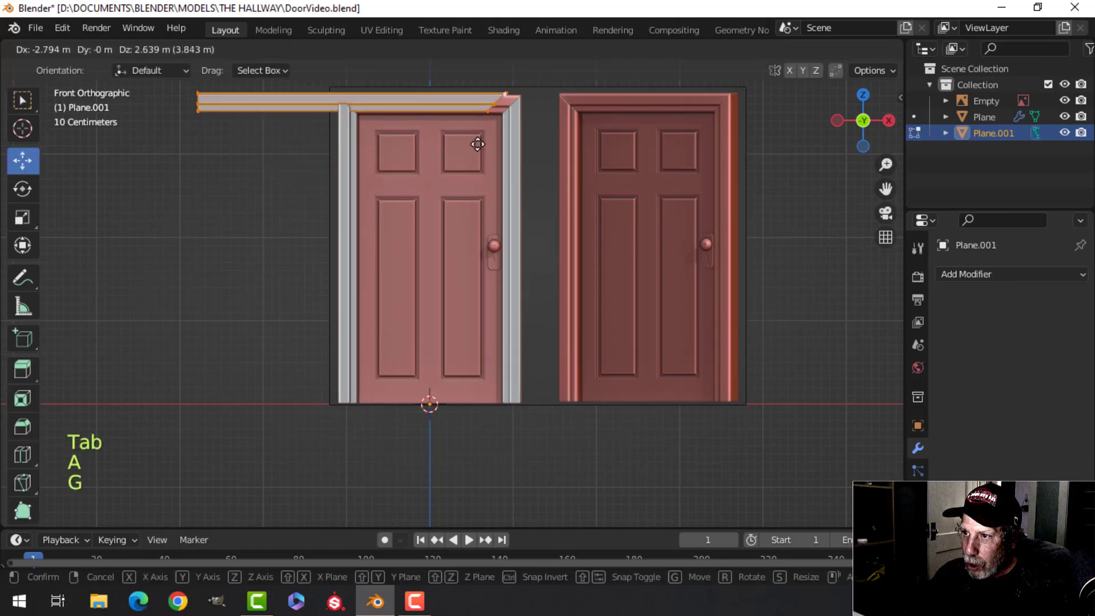
left_click(491, 149)
Move the header mesh about 0.10 m in X and -0.05 m in Z to align its mitred end with the right side moulding
scroll(491, 148, "up", 3)
middle_click_drag(547, 128, 503, 399, "shift")
scroll(505, 398, "up", 7)
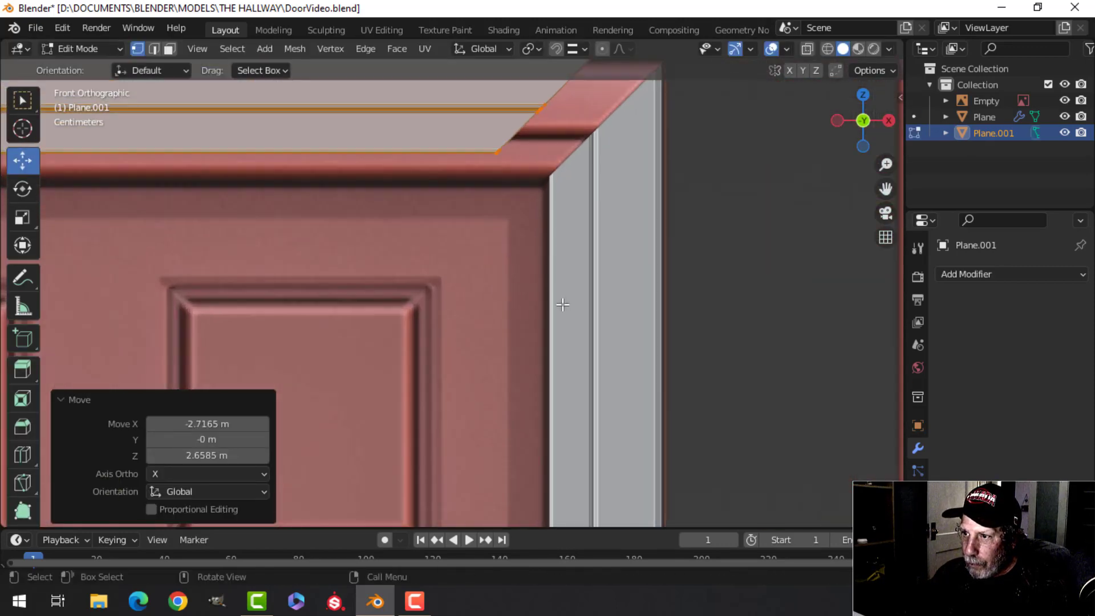
middle_click_drag(561, 303, 516, 374, "shift")
key("g")
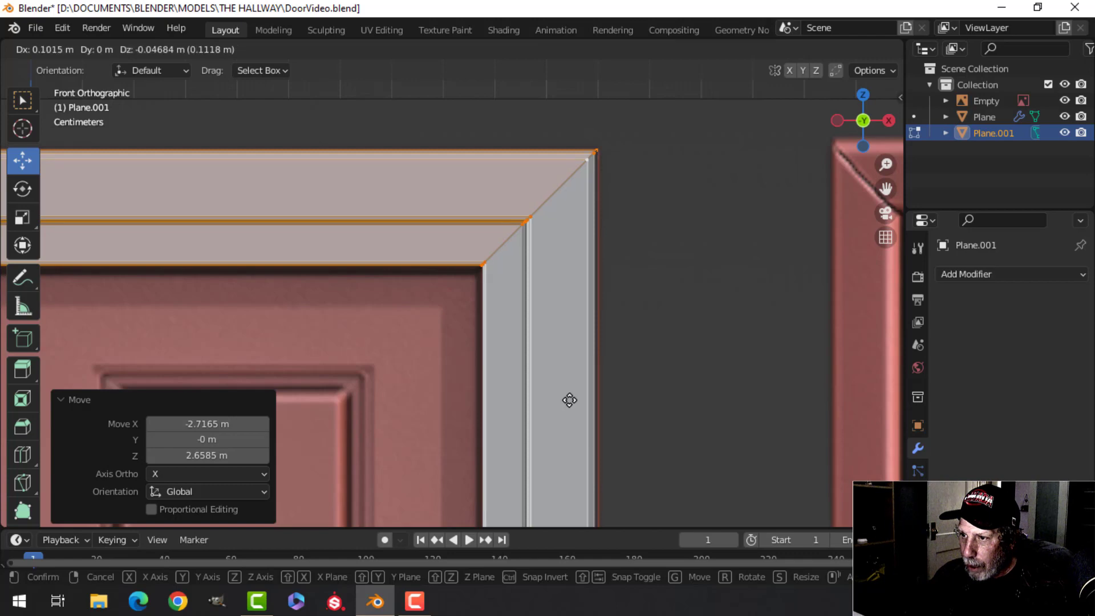
left_click(569, 400)
Select only the header's square end loop and move it about 2.68 m along X towards the door's centre line
scroll(515, 396, "down", 5)
middle_click_drag(399, 372, 520, 361, "shift")
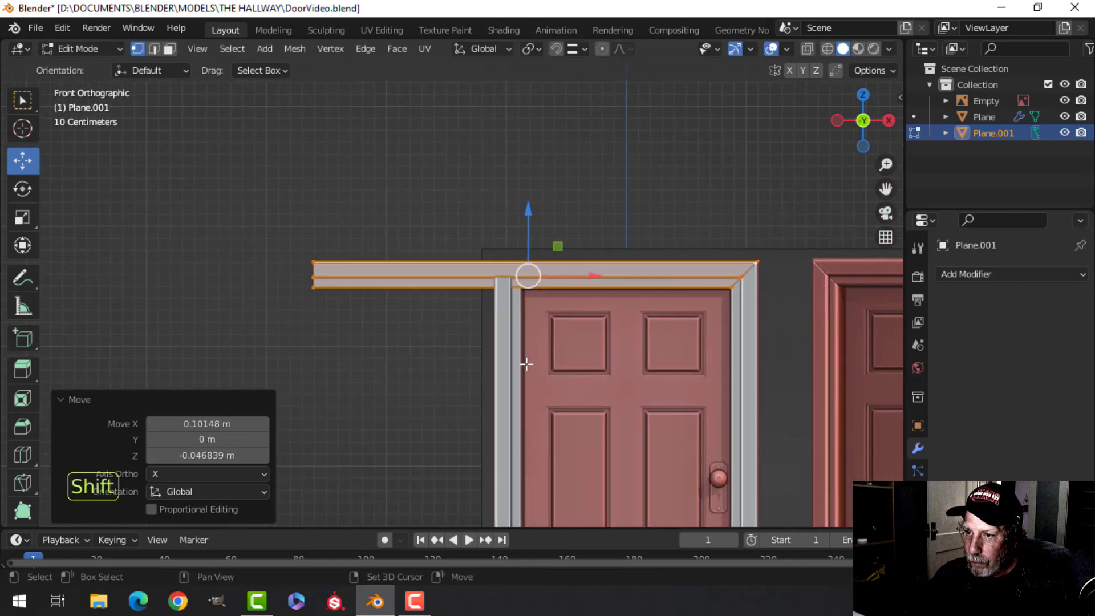
key("alt+a")
left_click(320, 279, "alt+shift")
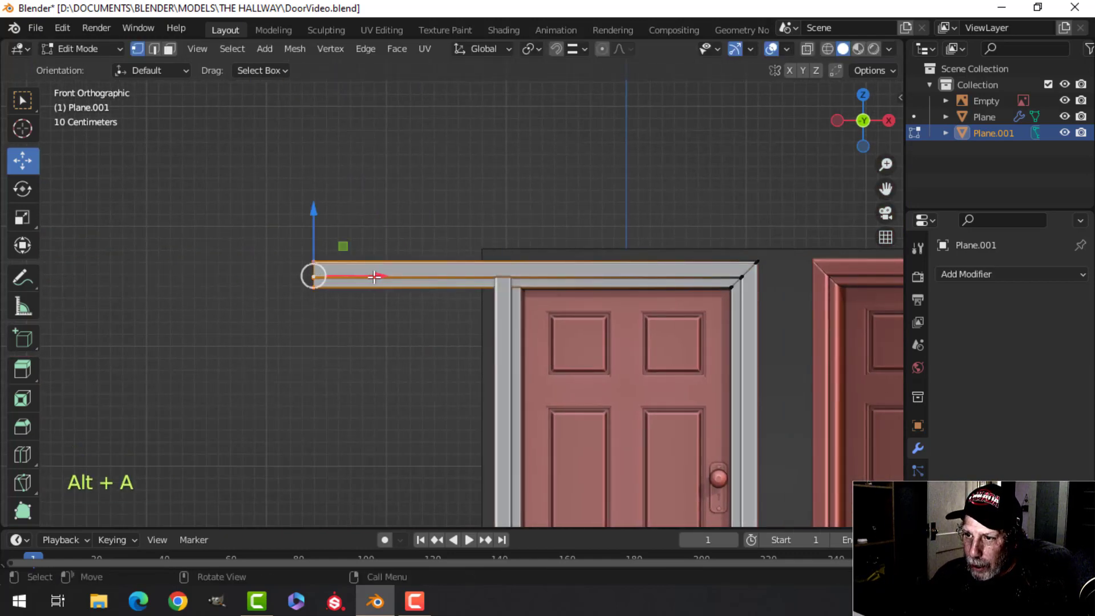
key("g")
left_click(655, 325)
Nudge the header's square end about -0.035 m along X, closer to the centre line
middle_click_drag(629, 123, 557, 127, "shift")
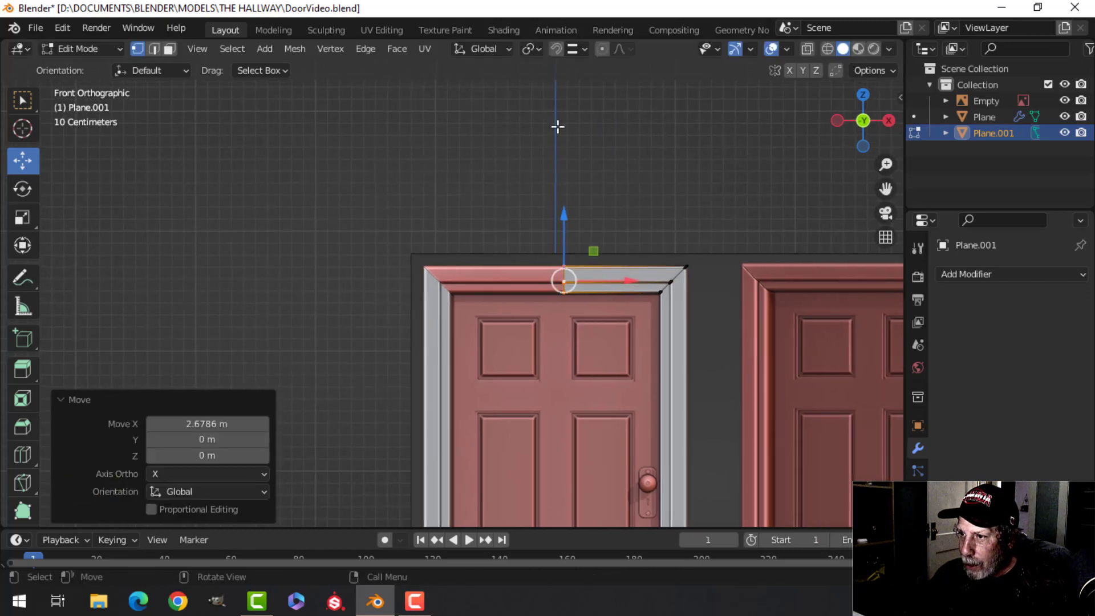
scroll(628, 354, "up", 2)
middle_click_drag(533, 339, 479, 332, "shift")
scroll(486, 333, "up", 1)
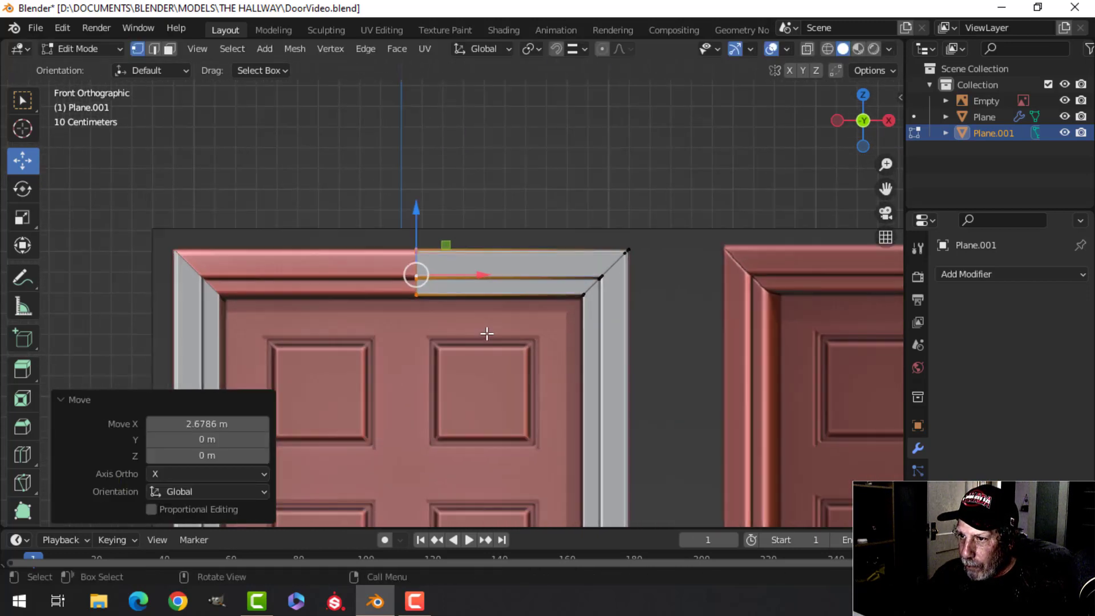
left_click_drag(480, 274, 473, 274)
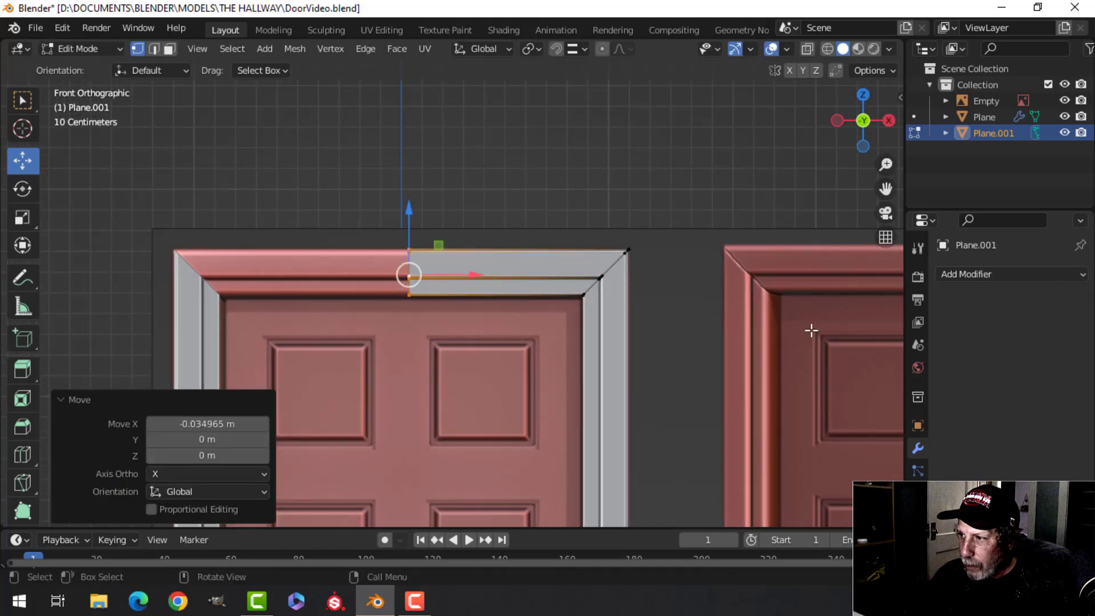
Add a Mirror modifier to the header and set its mirror axis to Z only
left_click(962, 276)
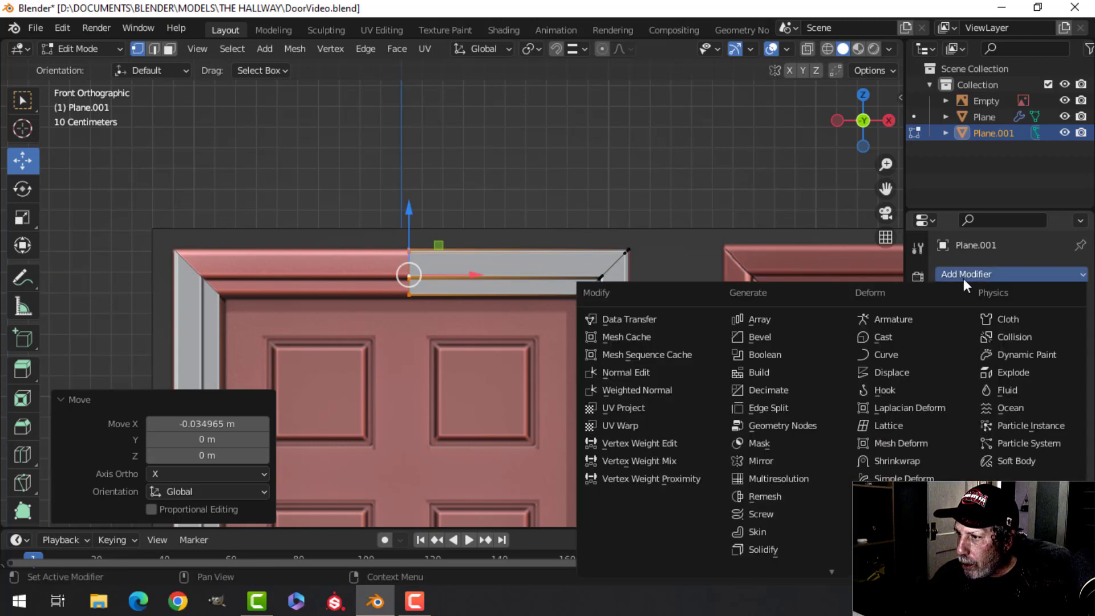
left_click(791, 459)
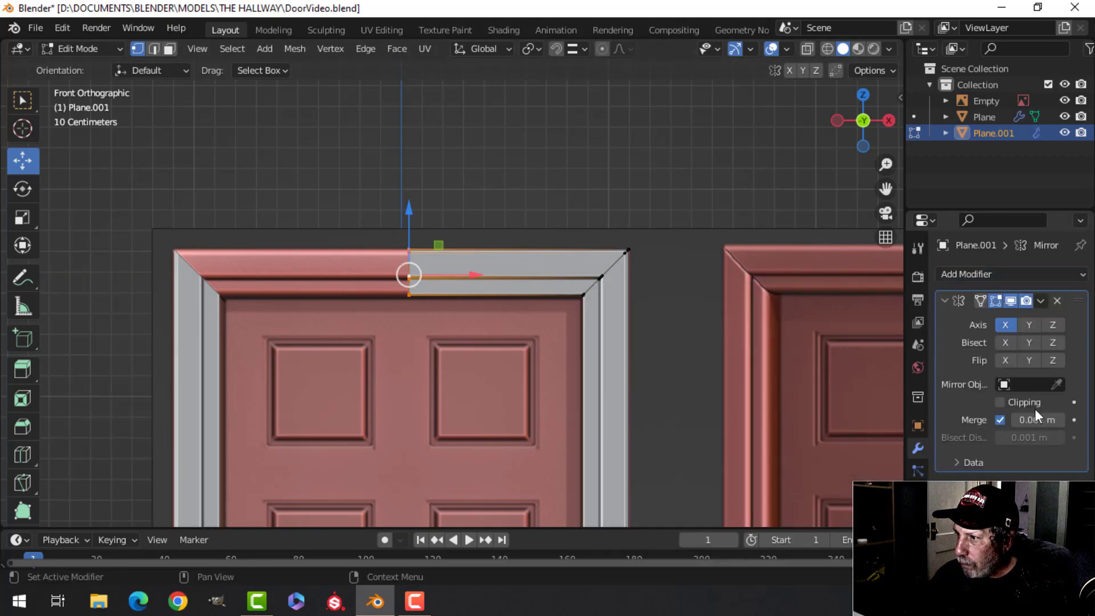
left_click(1053, 324)
left_click(1004, 325)
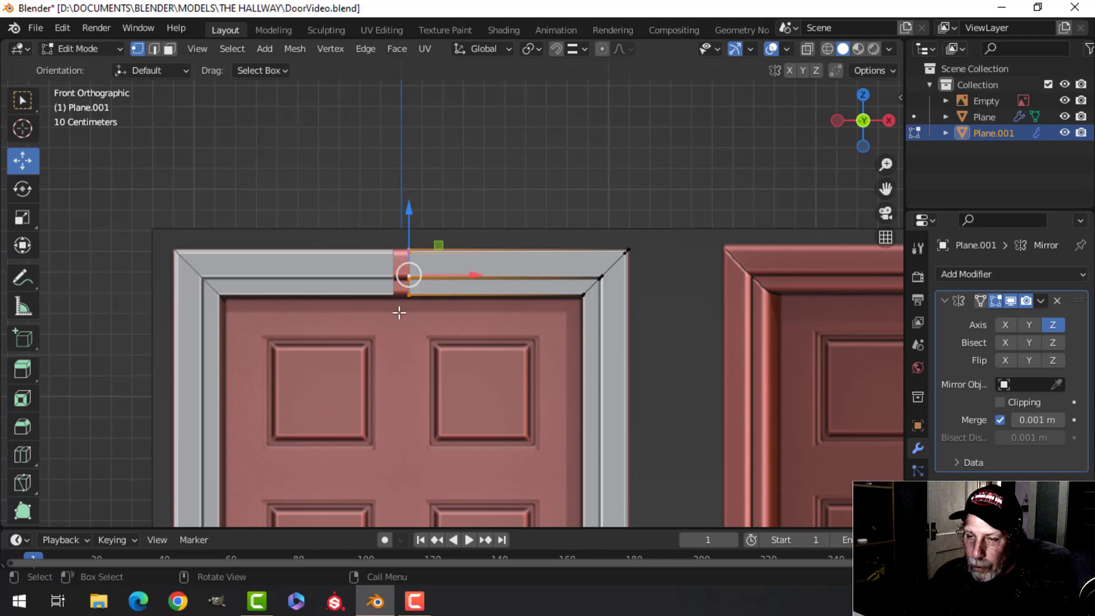
Enable Clipping on the header's Mirror modifier and move the square end along X until both halves meet at the centre
scroll(398, 313, "up", 2)
scroll(396, 313, "down", 2)
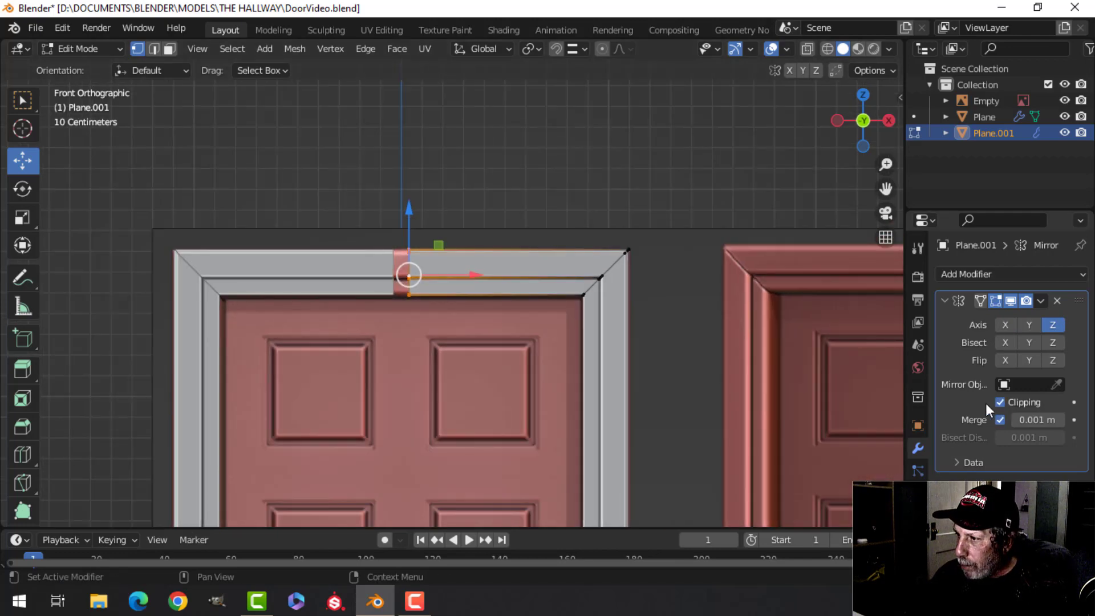
scroll(456, 288, "up", 3)
left_click_drag(448, 261, 389, 256)
Return to object mode and apply the header's Mirror modifier
key("Tab")
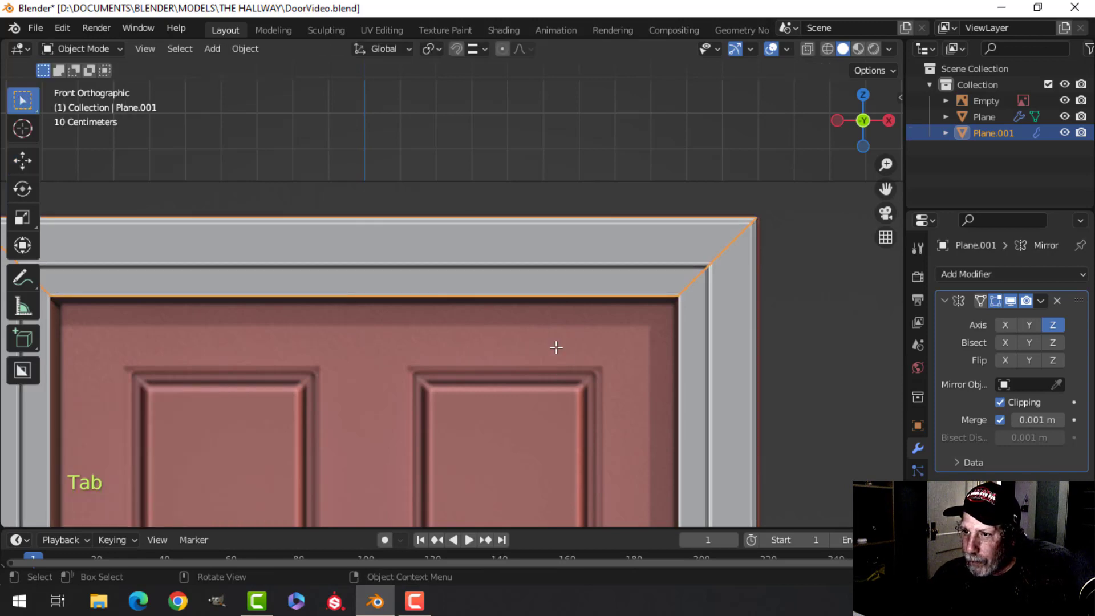
left_click(1040, 301)
left_click(964, 317)
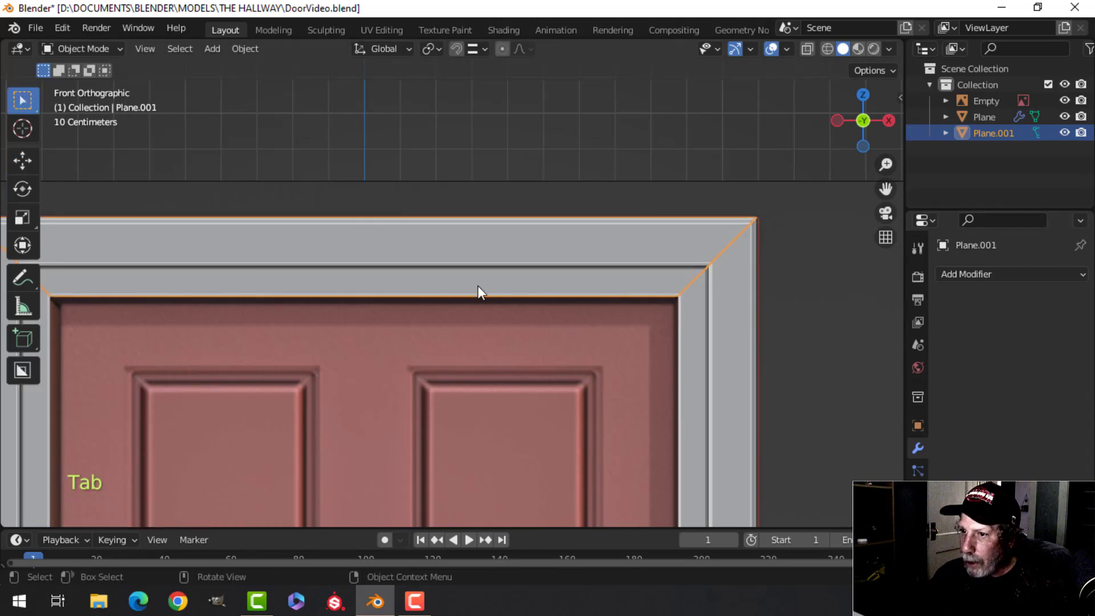
Dissolve the edges of the header's centre seam in edit mode, then leave the header deselected in object mode
key("Tab")
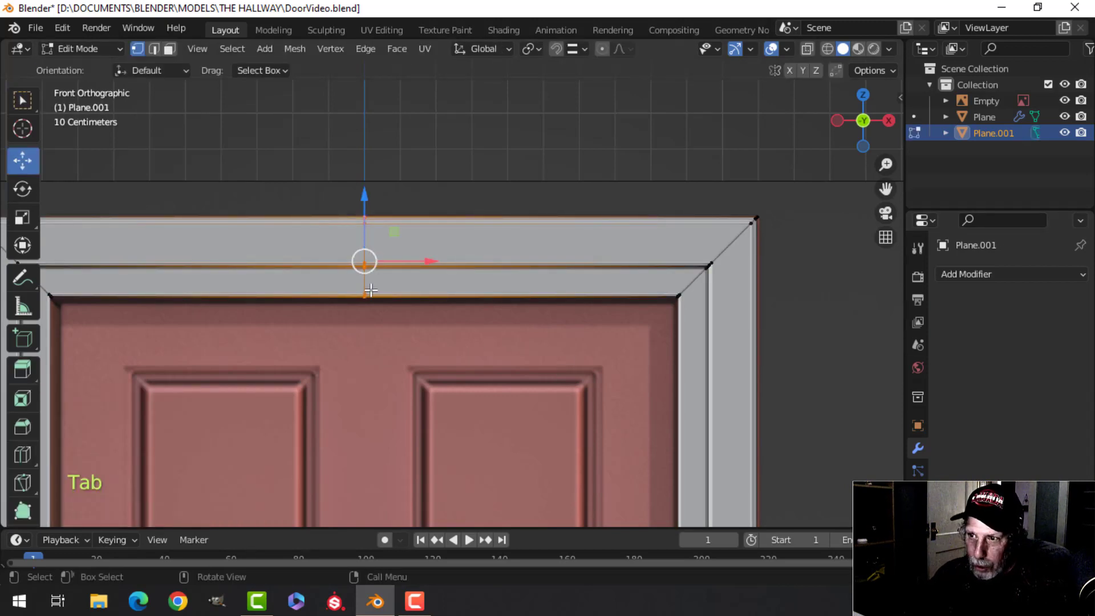
key("2")
key("x")
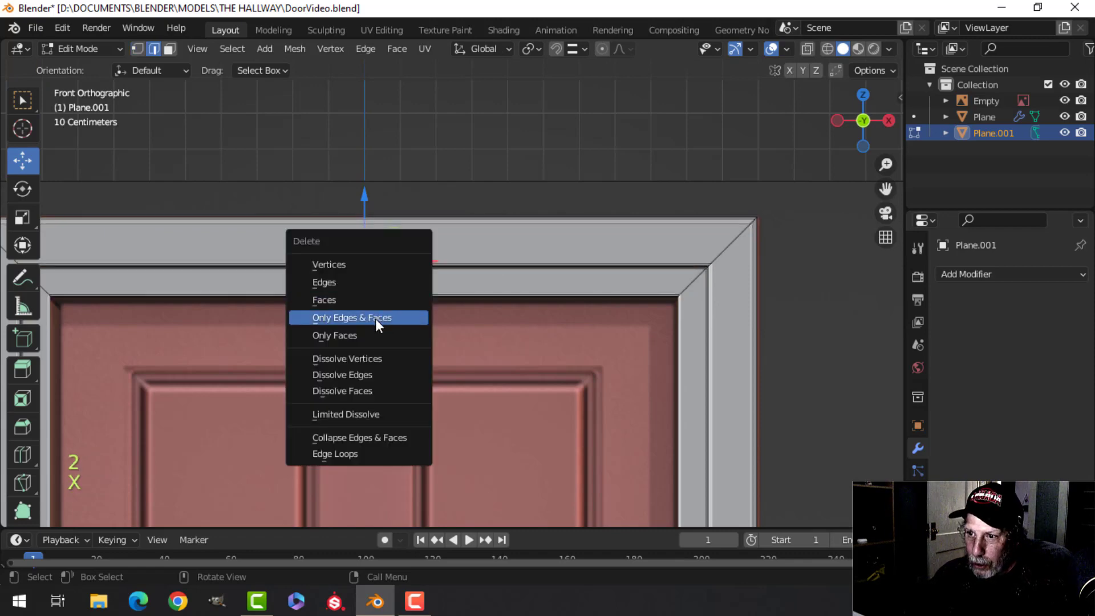
left_click(360, 374)
scroll(444, 326, "down", 1)
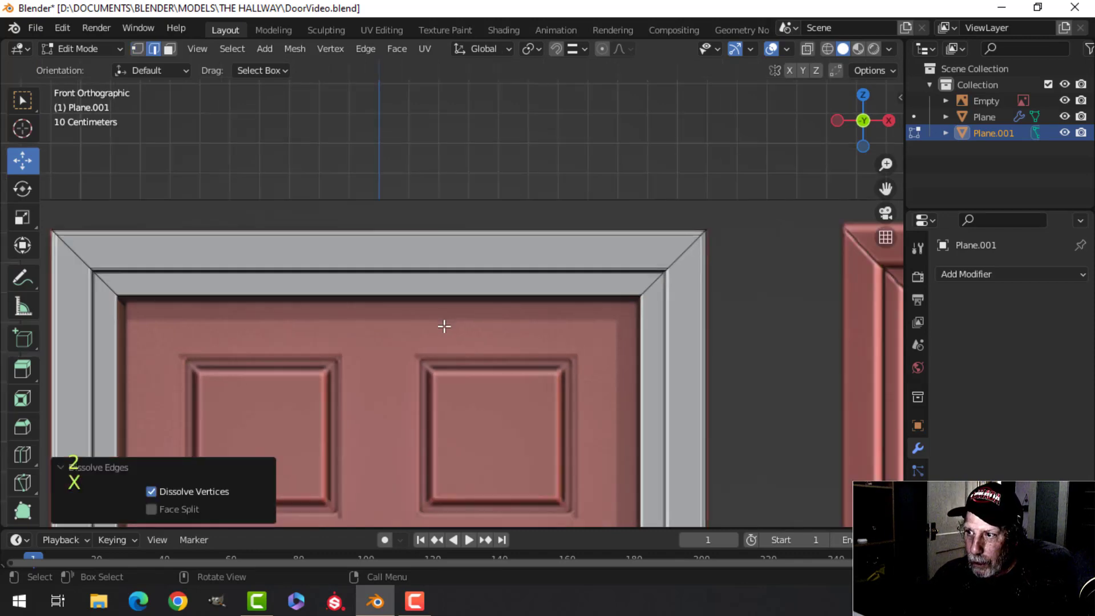
scroll(444, 325, "down", 3)
key("Tab")
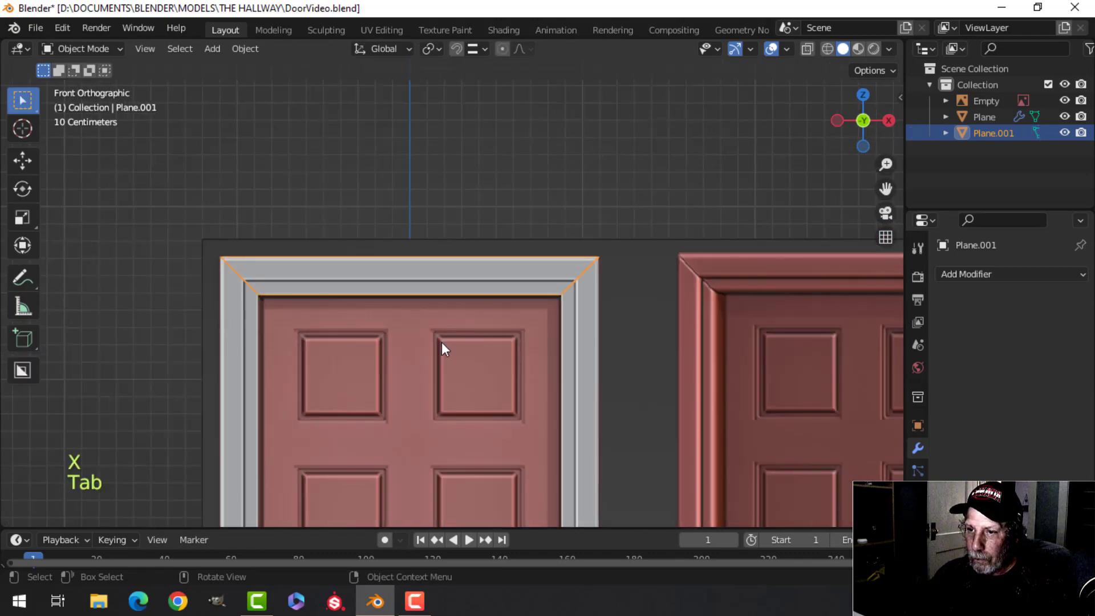
scroll(441, 341, "down", 2)
key("alt+a")
Examine the mitred joints where the header meets the side mouldings
middle_click_drag(433, 345, 450, 293, "shift")
scroll(469, 344, "up", 7)
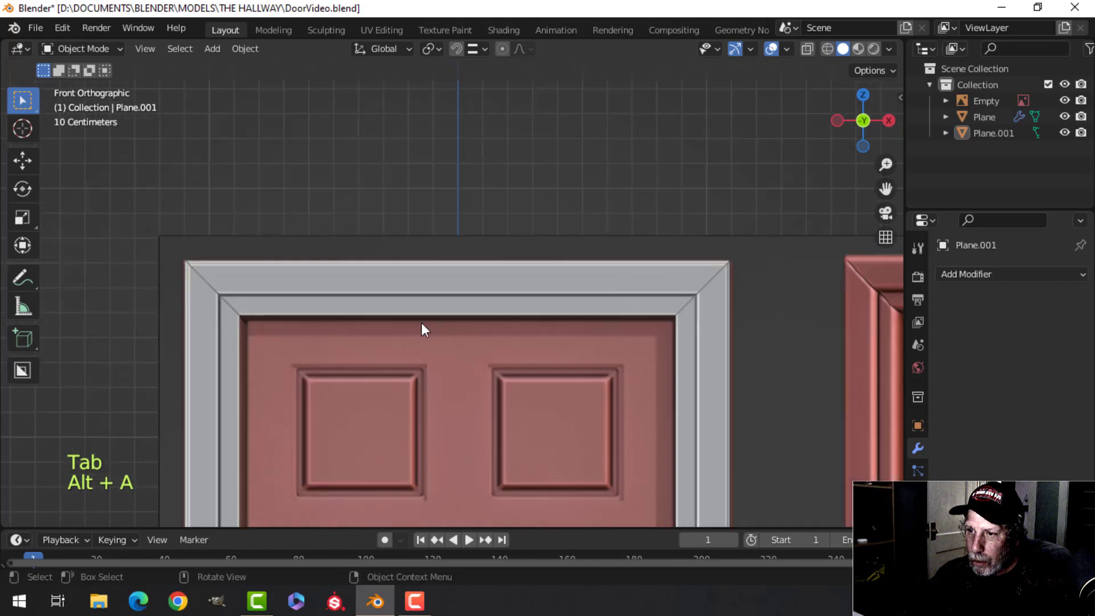
scroll(416, 351, "up", 2)
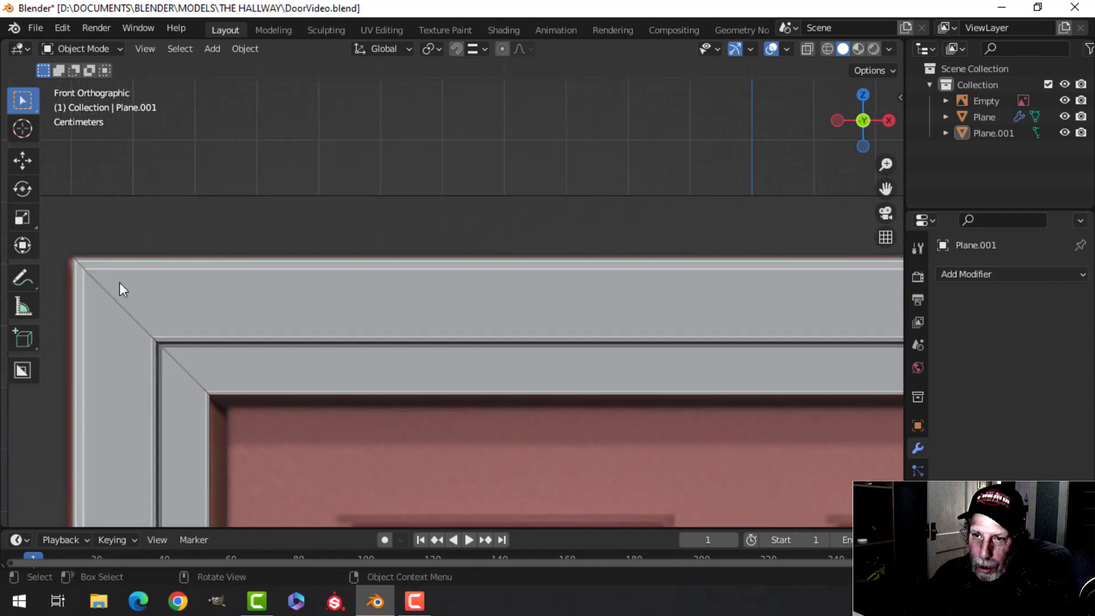
scroll(259, 382, "down", 2)
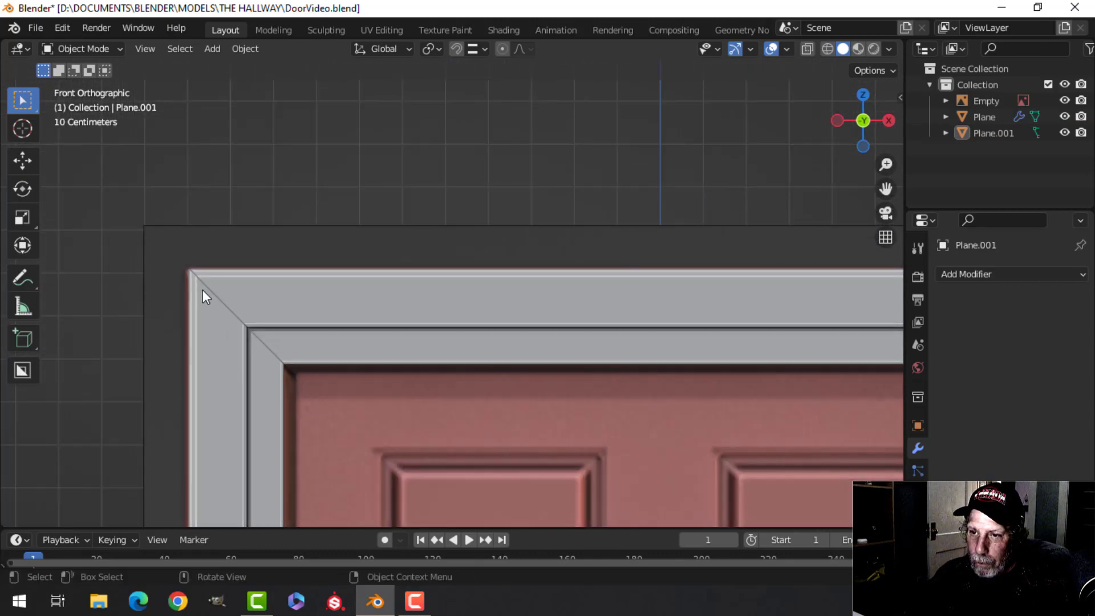
scroll(300, 357, "down", 1)
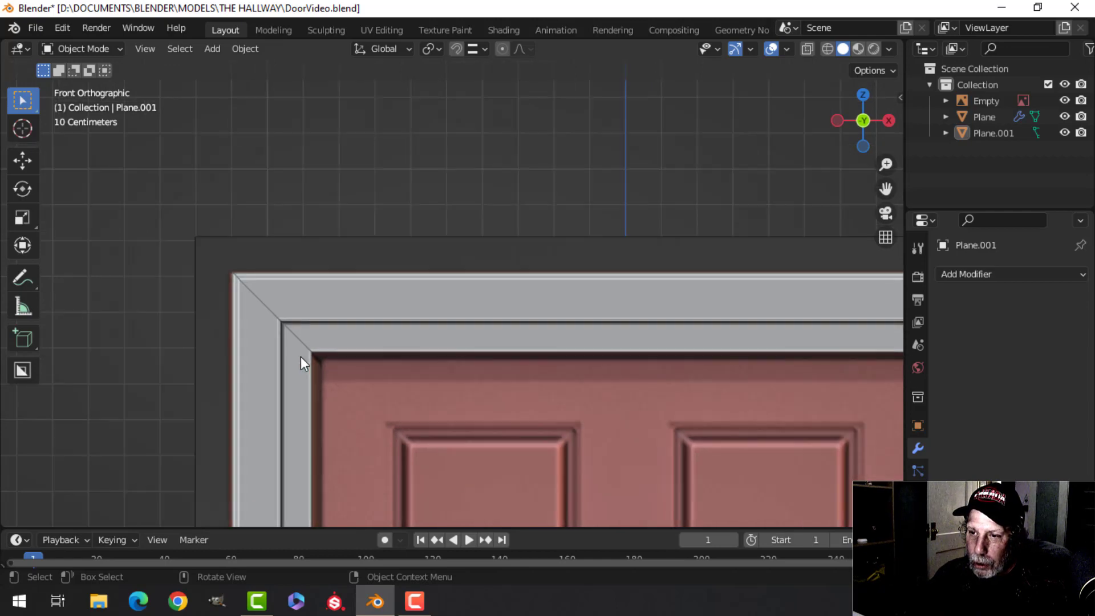
middle_click_drag(434, 365, 342, 313)
scroll(477, 366, "down", 5)
Isolate the header in local view and enter edit mode with edge selection, looking at its open mitred end
left_click(418, 316)
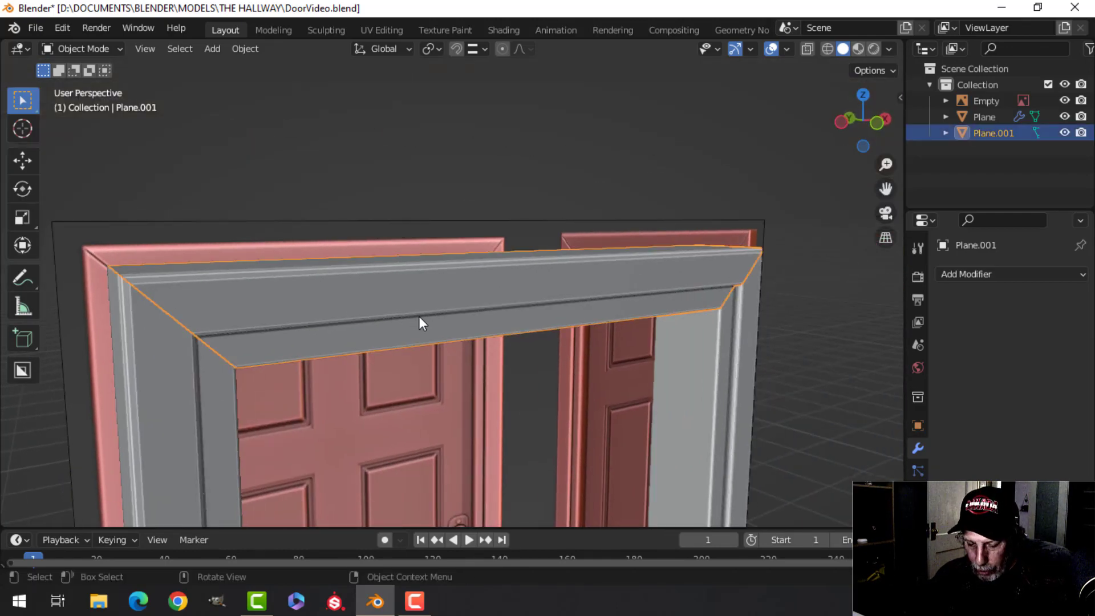
key("slash")
middle_click_drag(419, 316, 447, 321)
key("Tab")
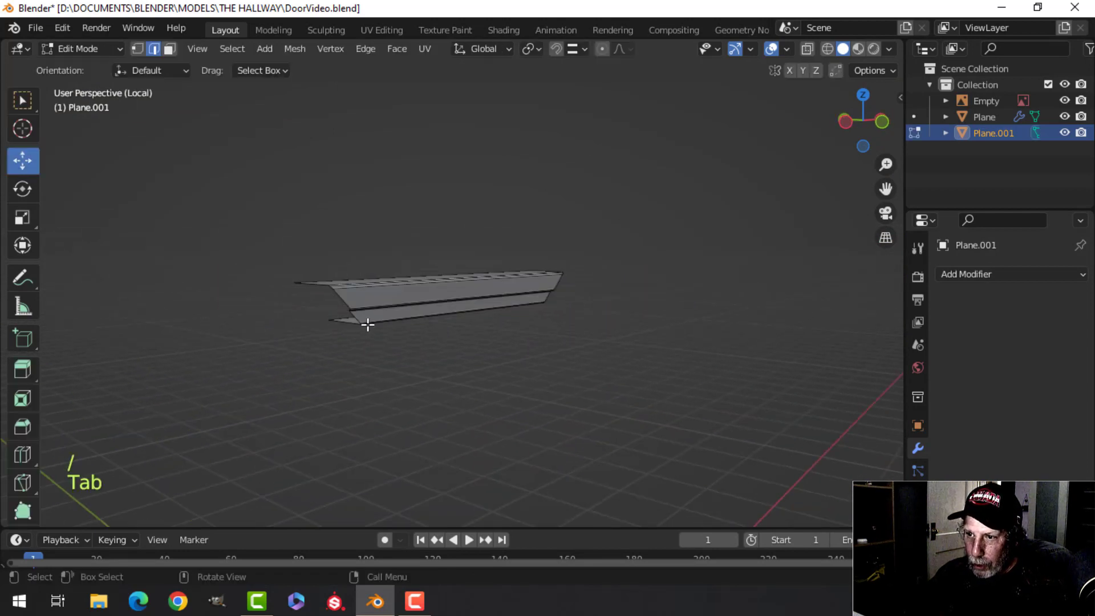
scroll(368, 323, "up", 3)
middle_click_drag(368, 322, 425, 312, "shift")
scroll(358, 311, "up", 2)
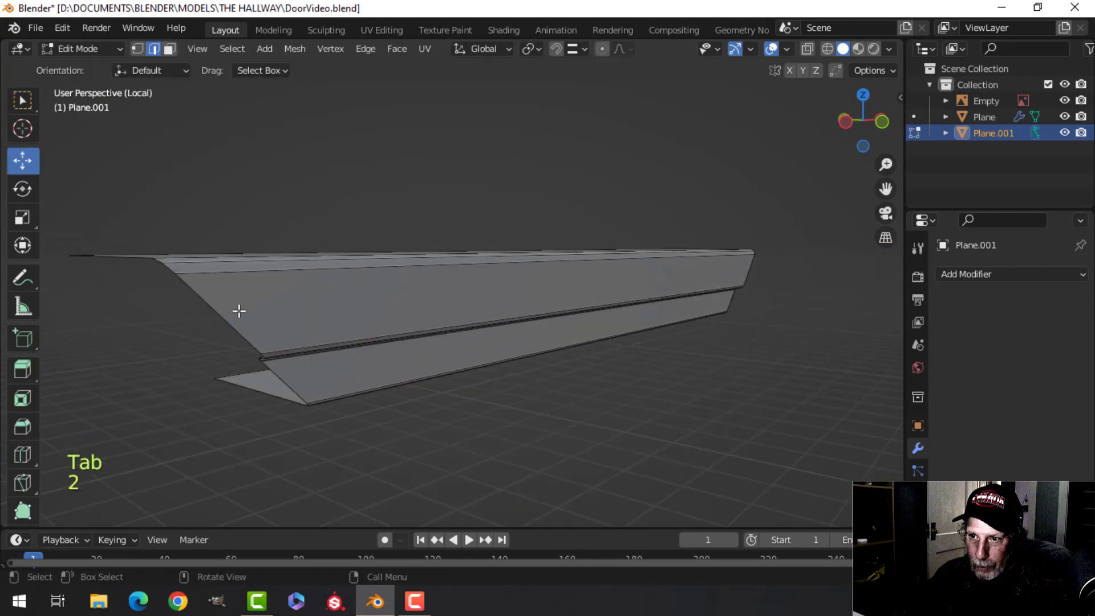
Fill the open mitred ends of the header with a face at each end
left_click(211, 306, "alt+shift")
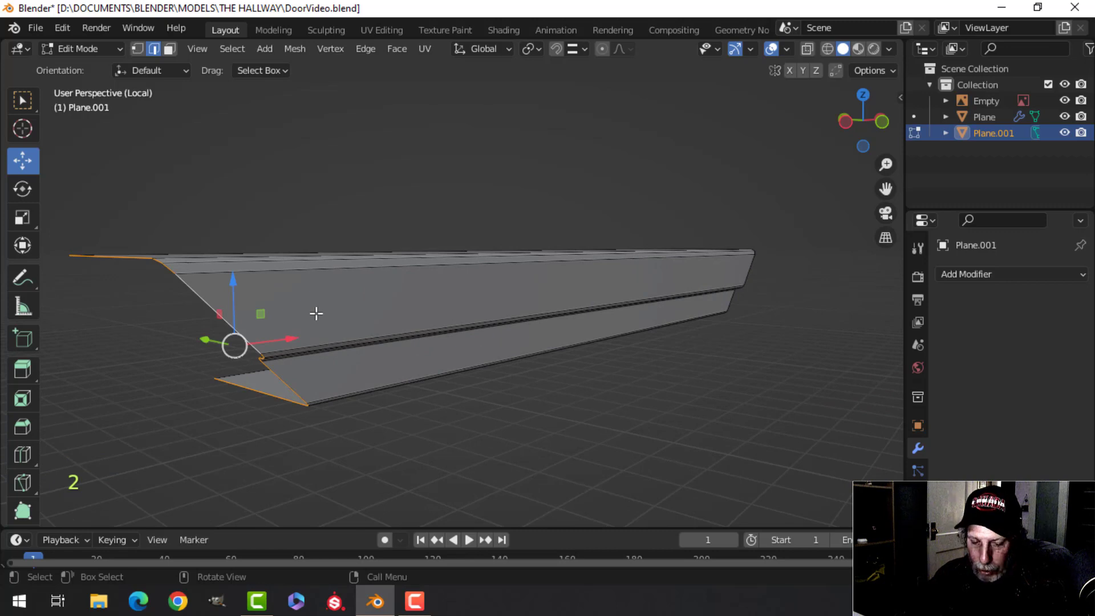
key("alt+a")
left_click(231, 313, "alt+shift")
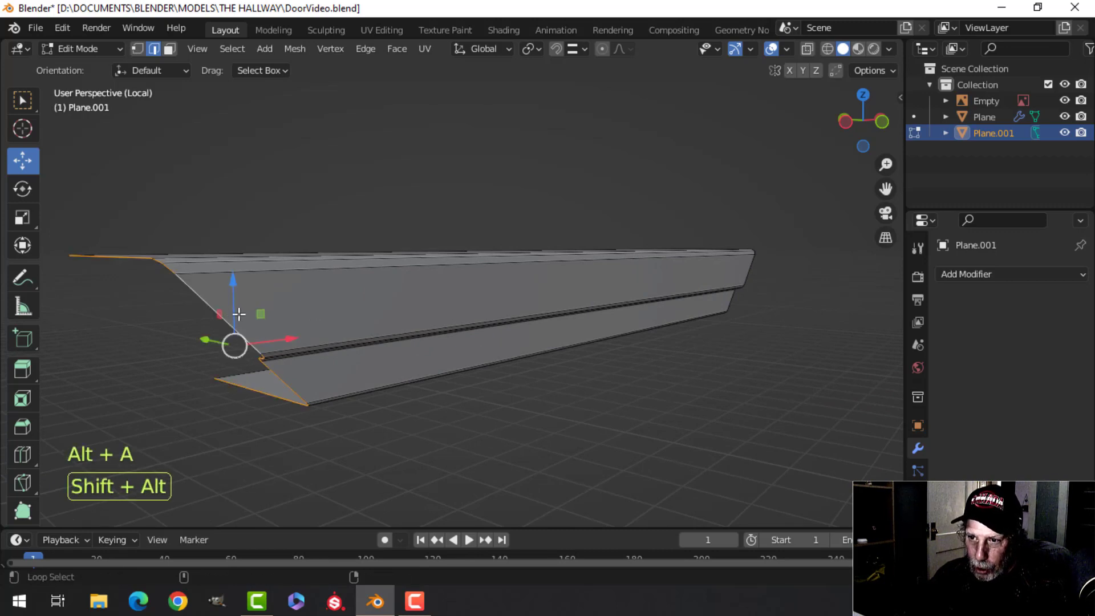
key("f")
middle_click_drag(395, 325, 443, 358)
scroll(443, 358, "up", 3)
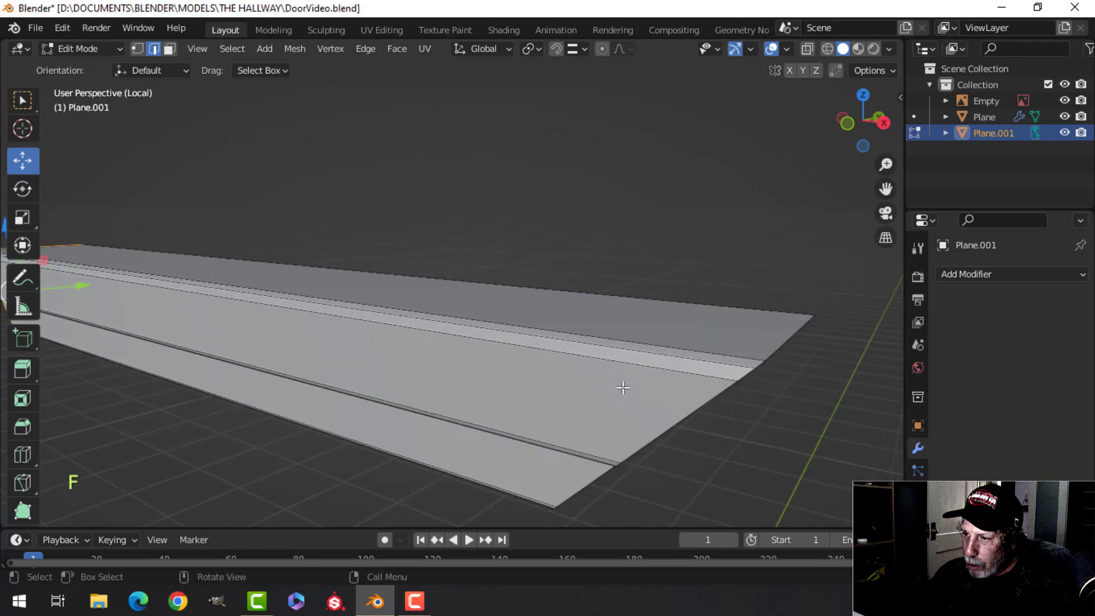
left_click(682, 411, "alt+shift")
scroll(713, 410, "down", 3)
key("f")
scroll(442, 371, "down", 2)
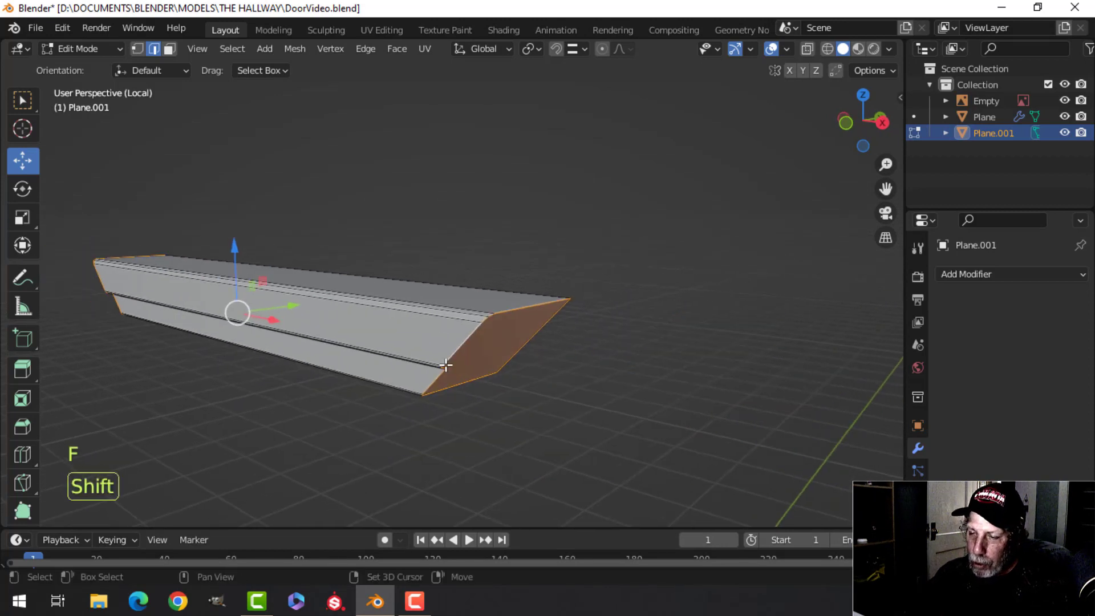
Bevel the header's mitred end edges about 0.008 m wide with two segments, then return to object mode outside local view
scroll(518, 357, "up", 3)
key("ctrl+b")
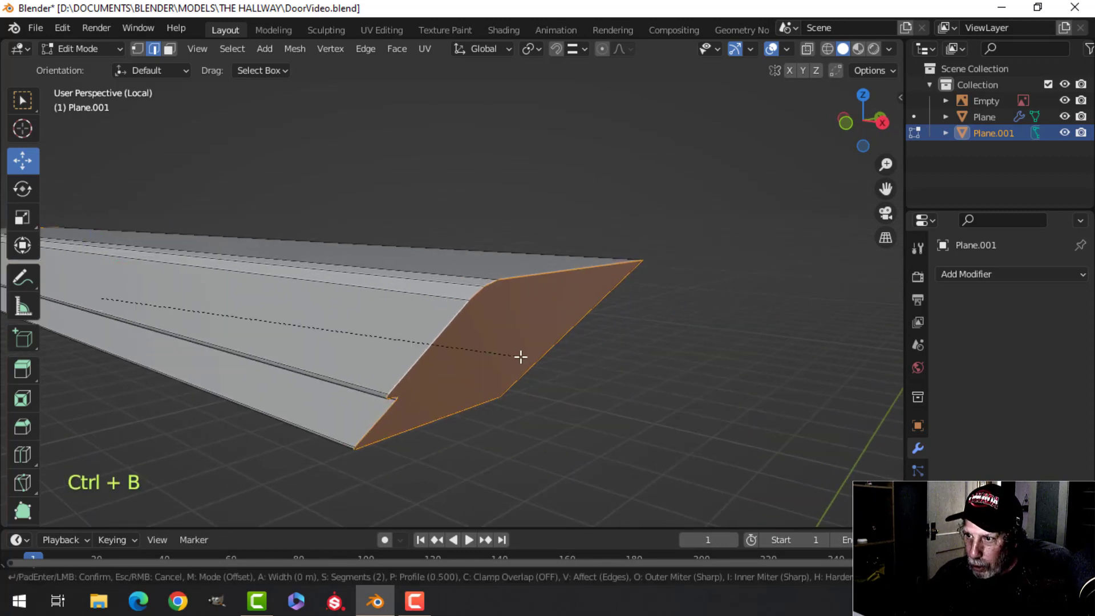
key("shift")
left_click(561, 356)
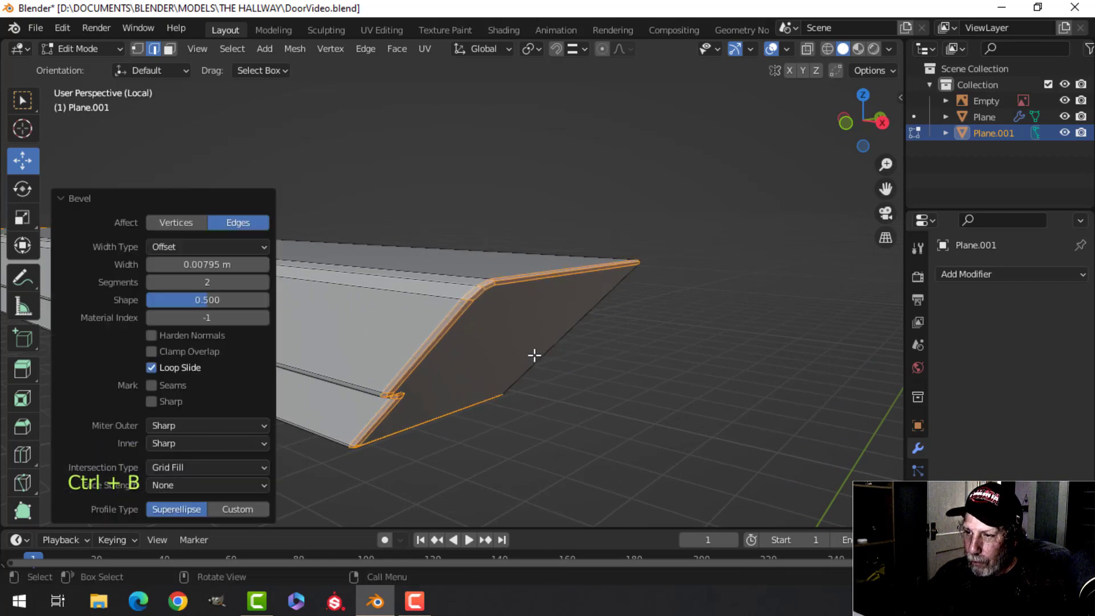
key("Tab")
scroll(460, 365, "down", 5)
key("alt+a")
middle_click_drag(407, 365, 285, 306)
key("slash")
Isolate the side mouldings in local view and fill their open mitred top end with a face
left_click(293, 306)
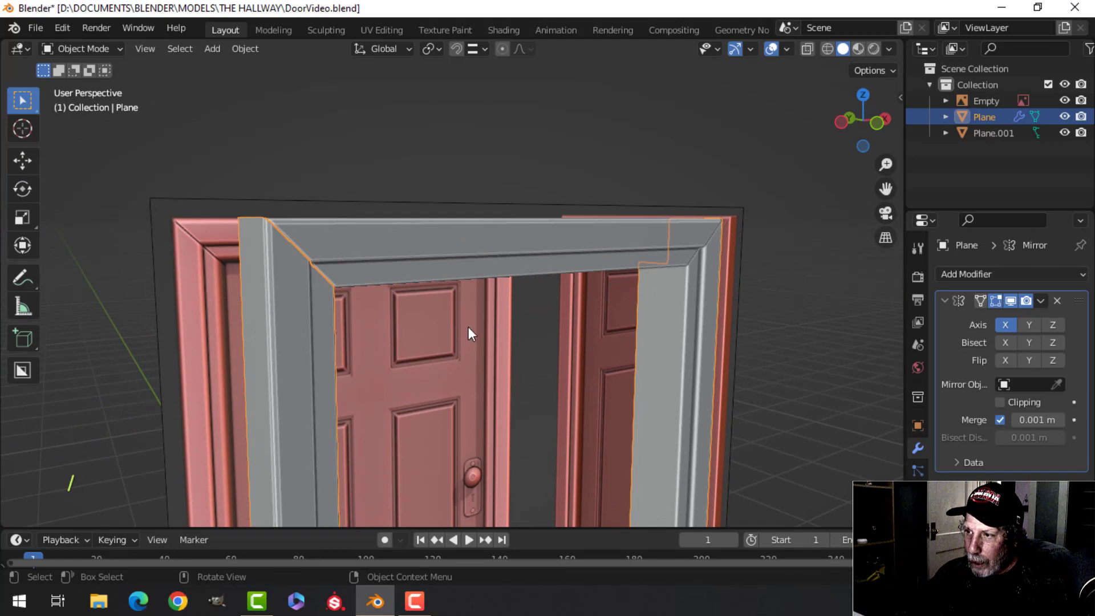
key("slash")
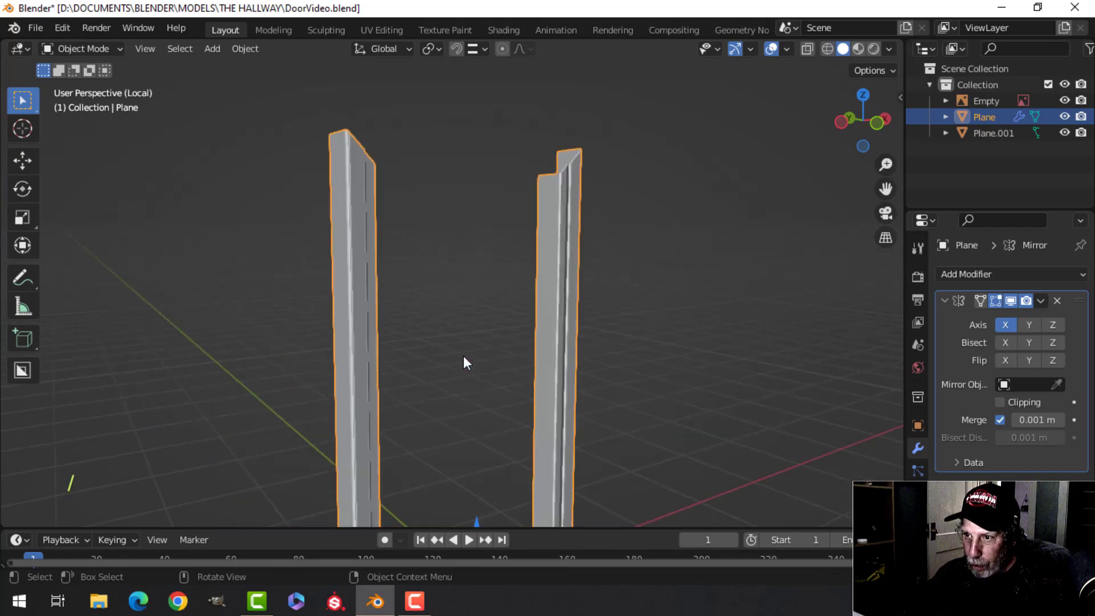
middle_click_drag(463, 355, 341, 377)
middle_click_drag(441, 209, 453, 360, "shift")
scroll(395, 330, "up", 4)
scroll(395, 330, "up", 2)
middle_click_drag(394, 342, 451, 321, "shift")
scroll(430, 335, "up", 2)
key("Tab")
scroll(446, 326, "up", 2)
scroll(515, 332, "down", 3)
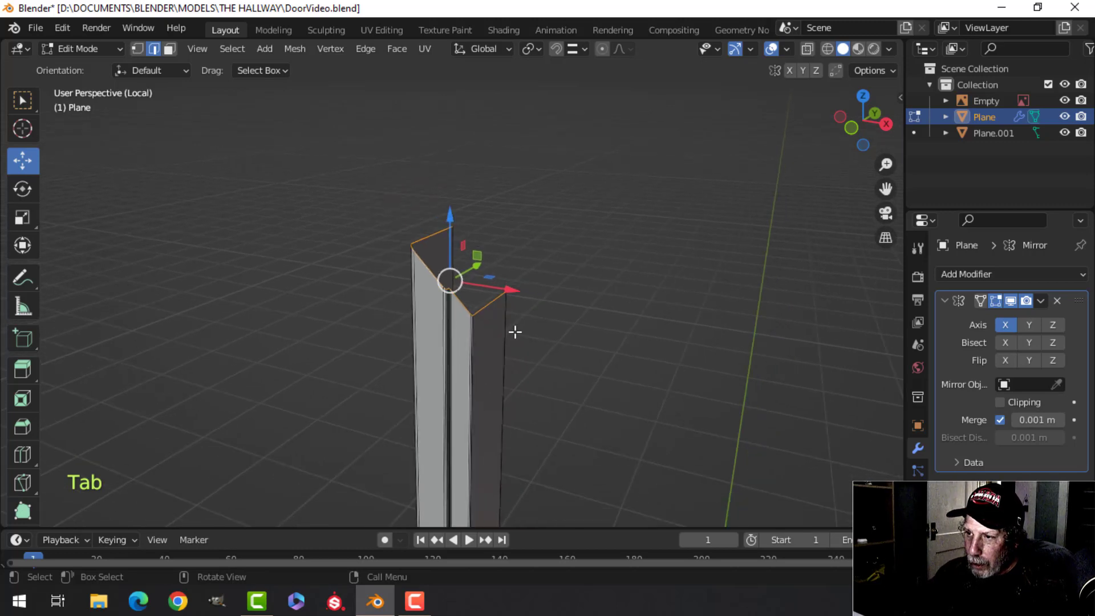
scroll(524, 332, "up", 2)
key("f")
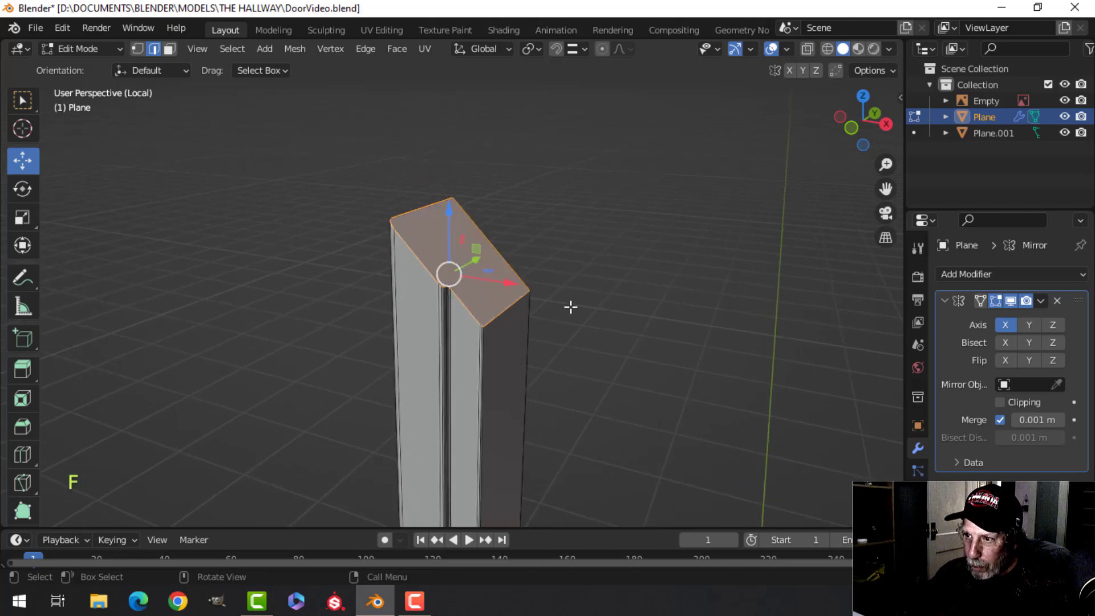
Give the side moulding's mitred top edges a narrow two-segment bevel, then leave edit mode and local view with nothing selected
scroll(570, 302, "up", 2)
key("ctrl+b")
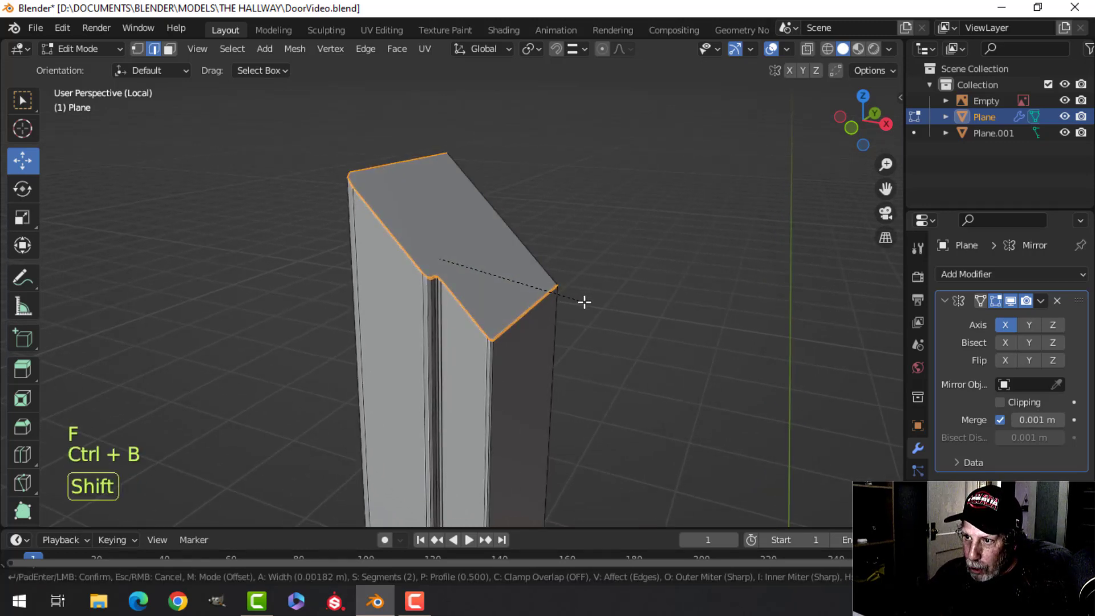
left_click(576, 317)
key("Tab")
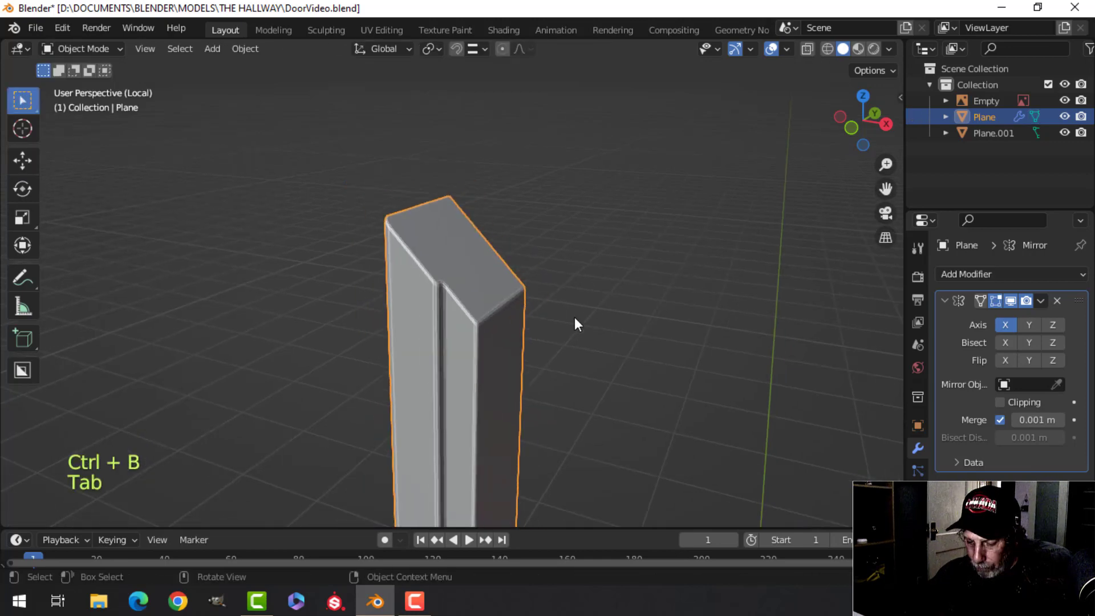
key("slash")
key("alt+a")
Apply the Mirror modifier on the side mouldings
middle_click_drag(382, 289, 342, 293)
scroll(223, 299, "up", 3)
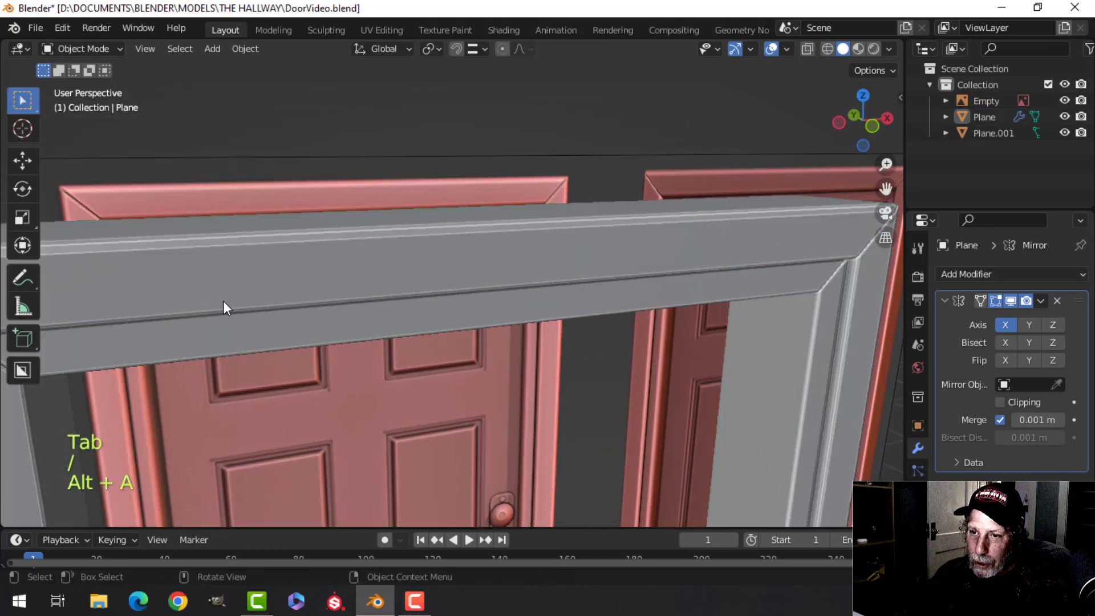
middle_click_drag(223, 300, 278, 269)
scroll(232, 241, "down", 4)
middle_click_drag(615, 278, 565, 275, "shift")
left_click(1040, 299)
left_click(989, 319)
Join the header and the side mouldings into one object
left_click(273, 188)
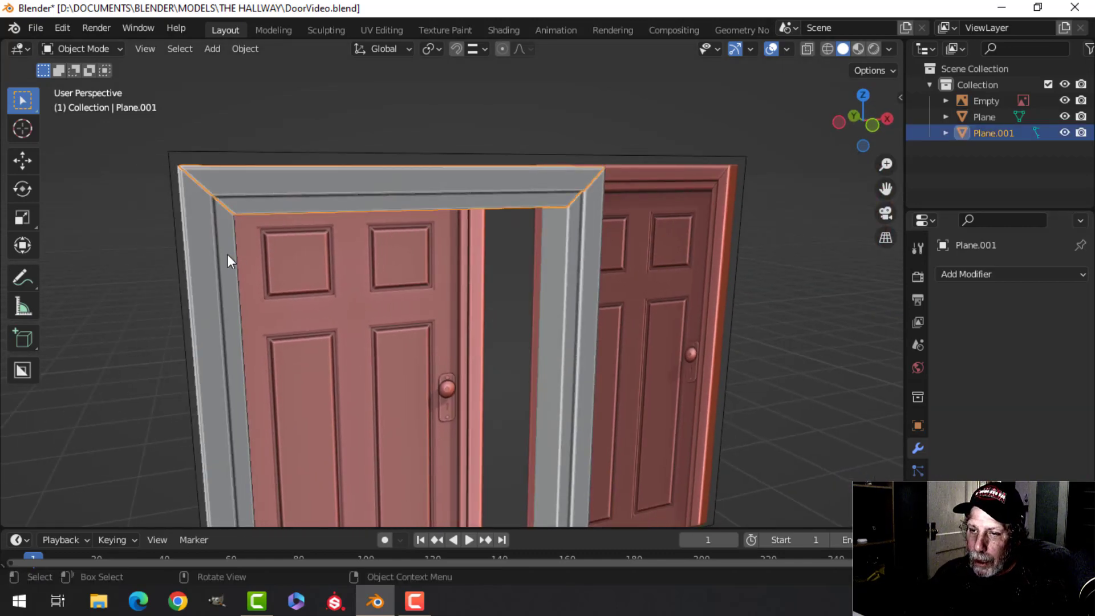
left_click(376, 275, "shift")
key("ctrl+j")
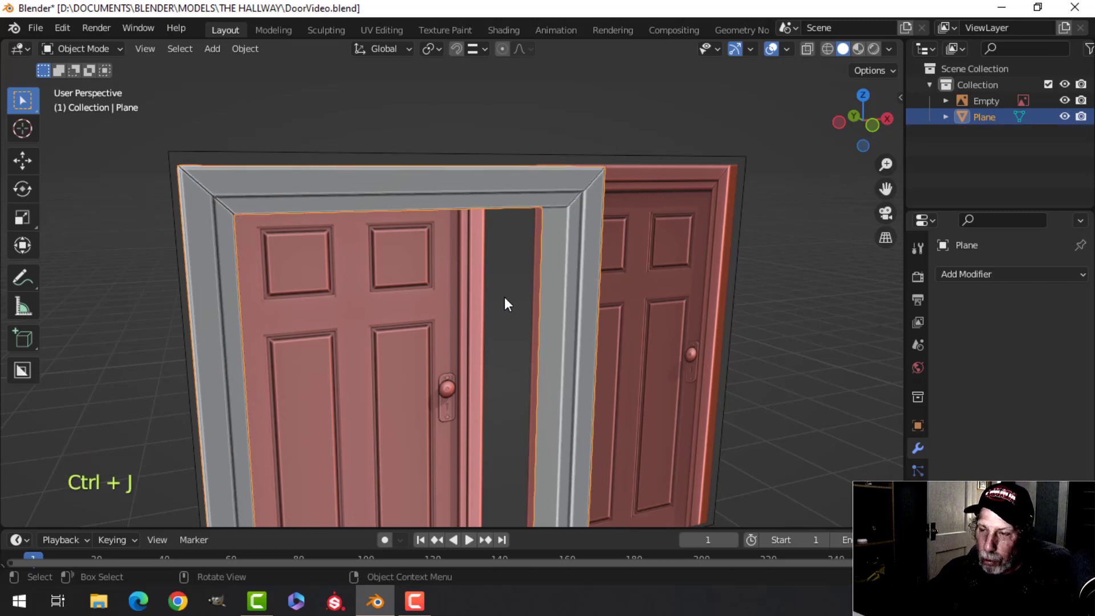
Select the entire joined frame mesh in edit mode and merge its vertices by distance at 0.0001 m
scroll(573, 288, "down", 3)
middle_click_drag(574, 288, 518, 320)
key("Tab")
key("a")
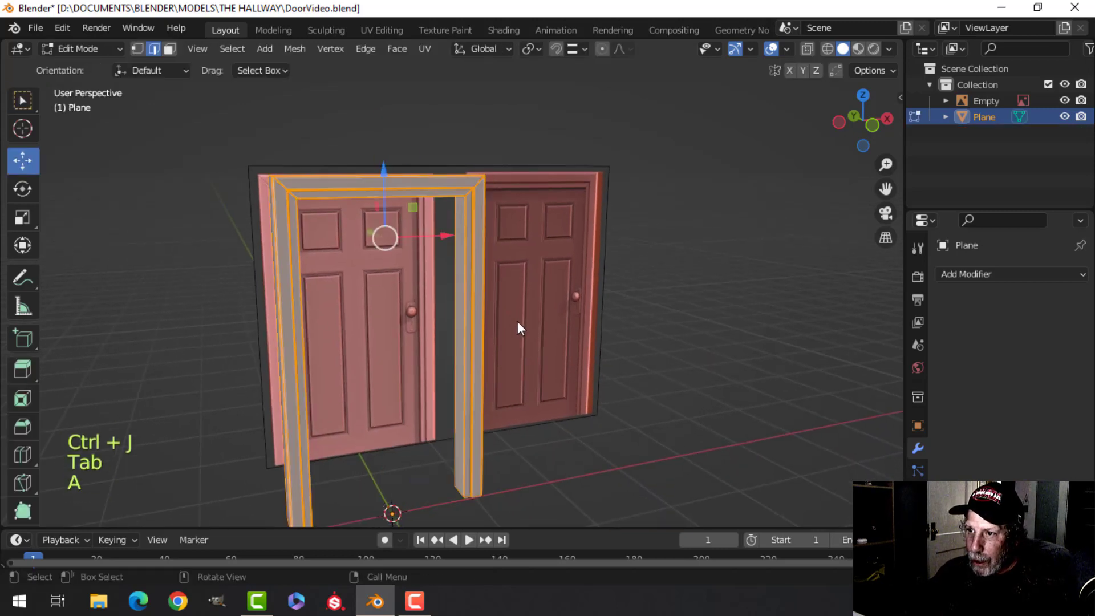
key("m")
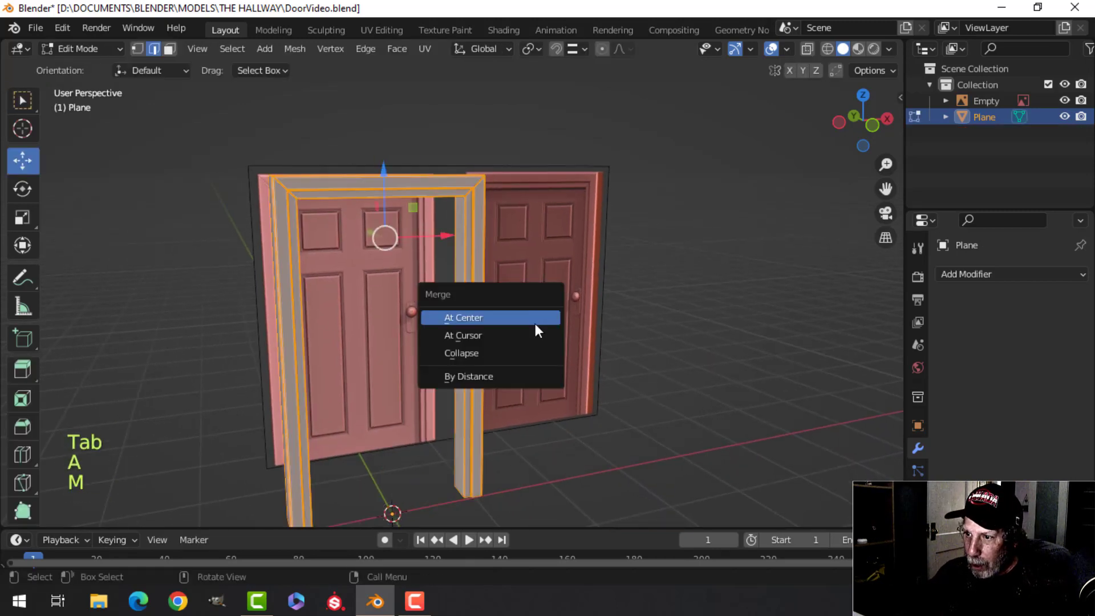
left_click(516, 378)
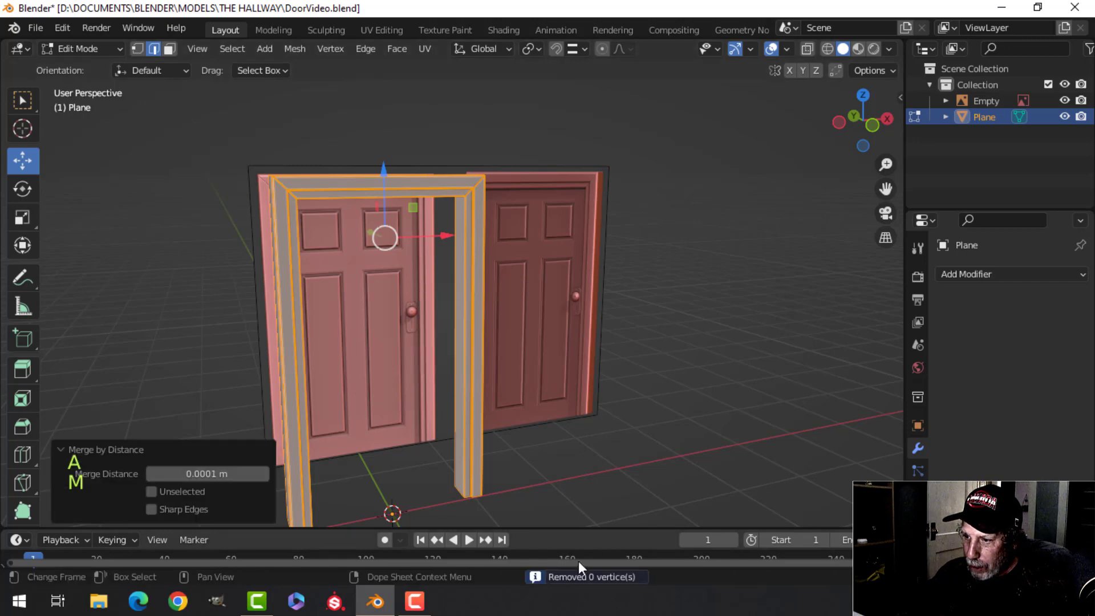
Recalculate the frame's normals to face outside, then return to object mode with the frame deselected
key("alt+n")
left_click(361, 318)
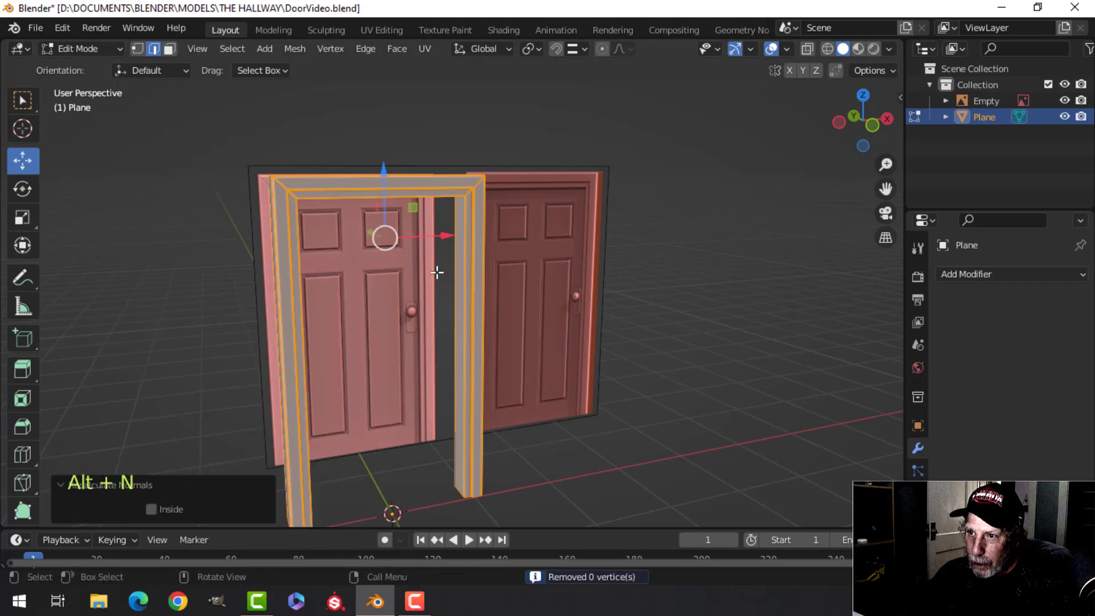
key("Tab")
middle_click_drag(601, 258, 463, 327)
key("alt+a")
Add a plane in front view for the door and rotate its mesh 90° about the X axis in edit mode
scroll(532, 266, "up", 4)
scroll(492, 323, "down", 4)
key("KP_1")
scroll(462, 296, "up", 3)
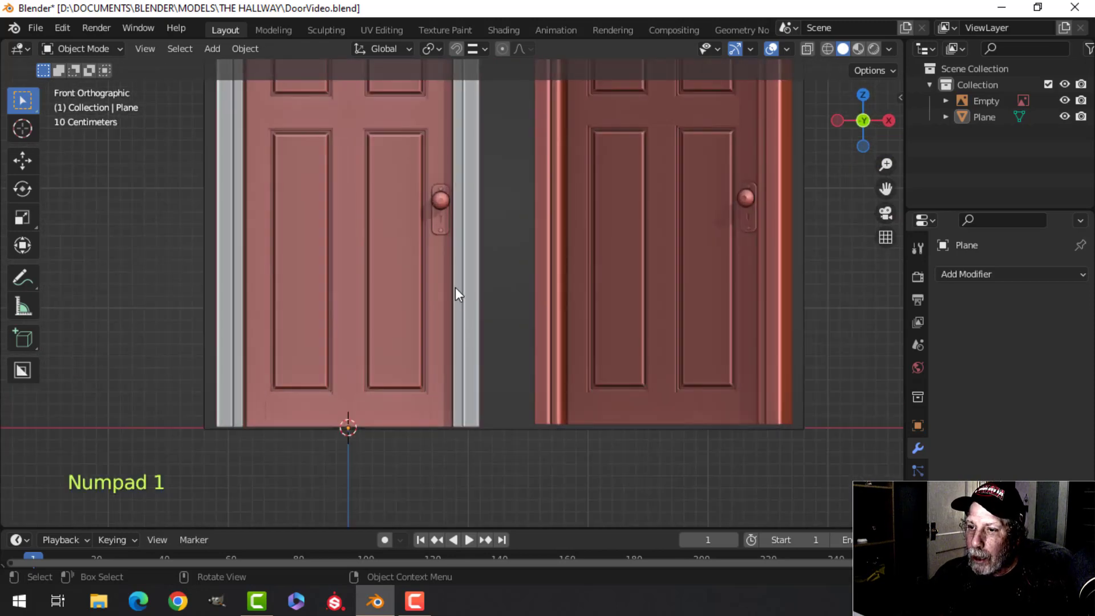
scroll(399, 305, "down", 1)
scroll(436, 347, "down", 1)
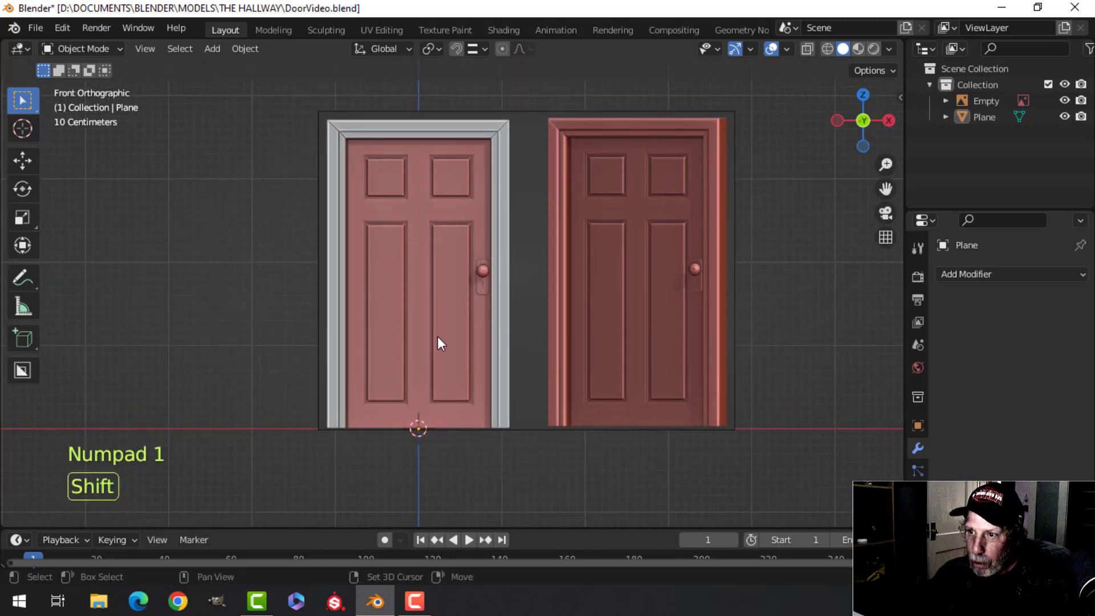
key("shift+a")
mouse_move(371, 241)
left_click(475, 237)
key("Tab")
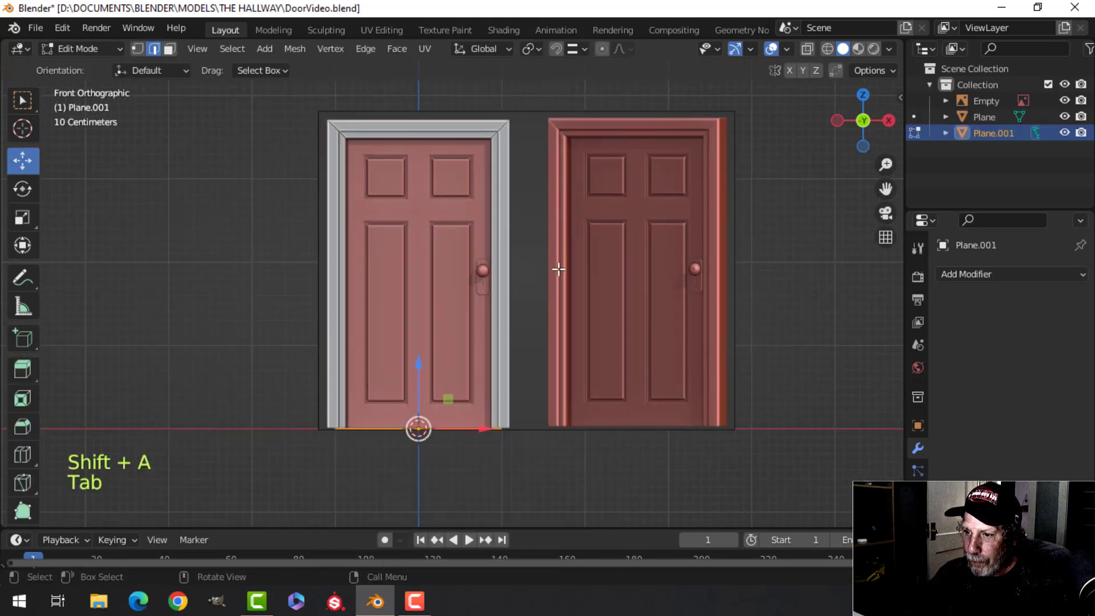
type("rx90")
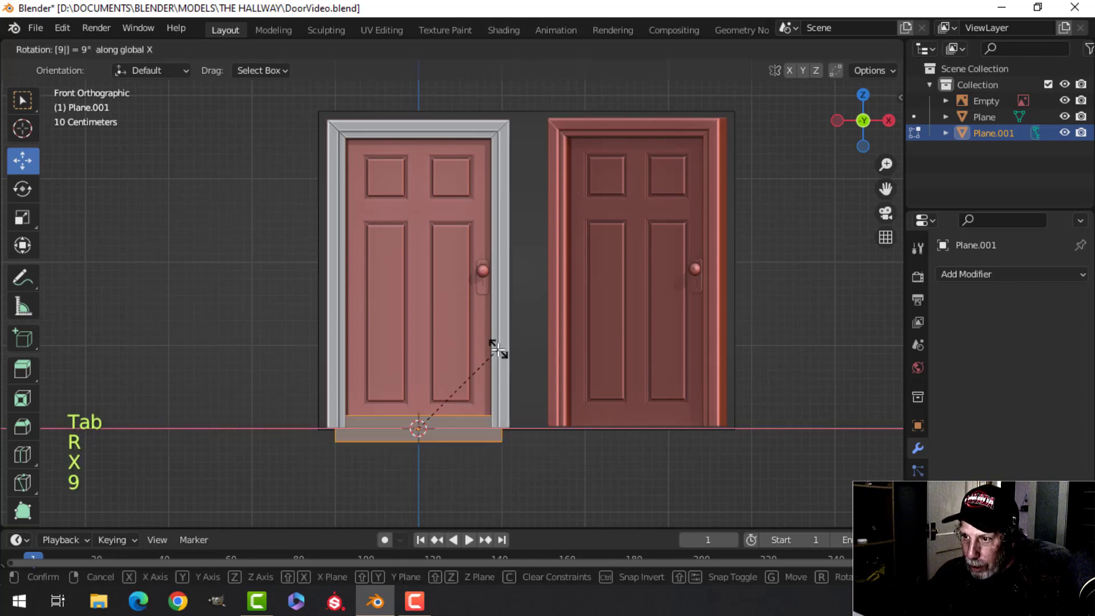
left_click(494, 350)
Raise the door plane about 1.96 m and scale it by about 0.868 to match the frame opening's width
left_click_drag(426, 372, 439, 208)
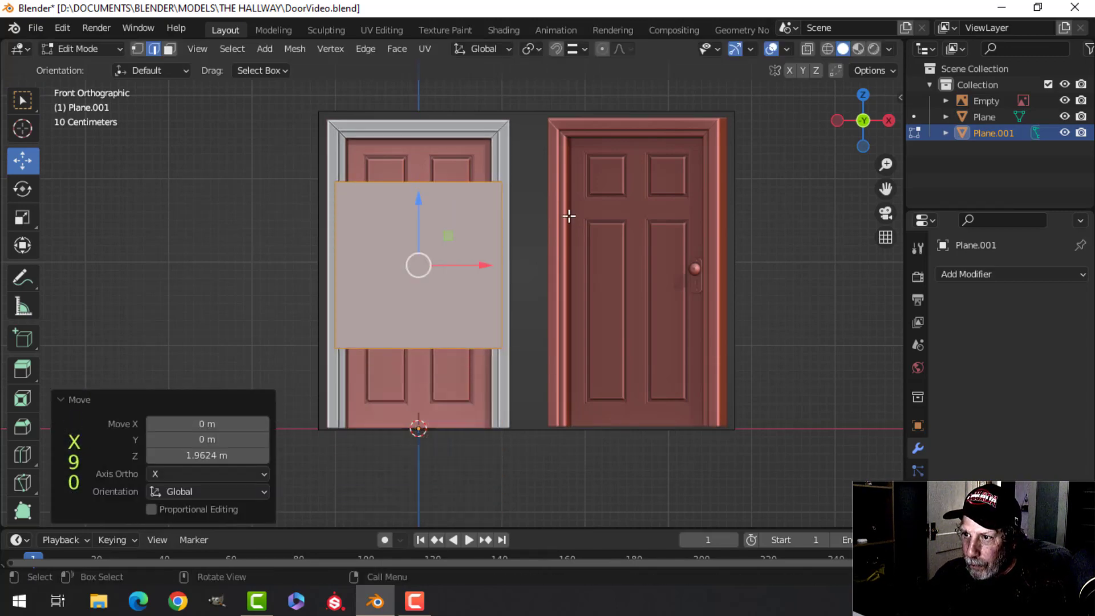
scroll(568, 215, "up", 3)
key("s")
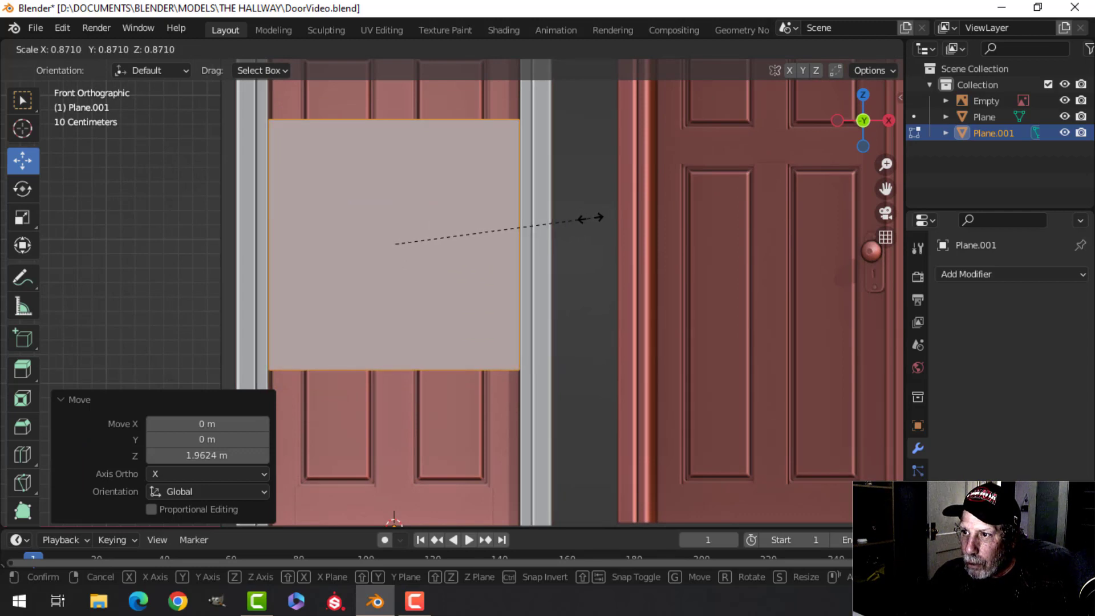
left_click(593, 215)
Fit the door plane to the opening's height by moving its top edge up about 0.643 m and its bottom edge down about 1.08 m
middle_click_drag(435, 211, 406, 284, "shift")
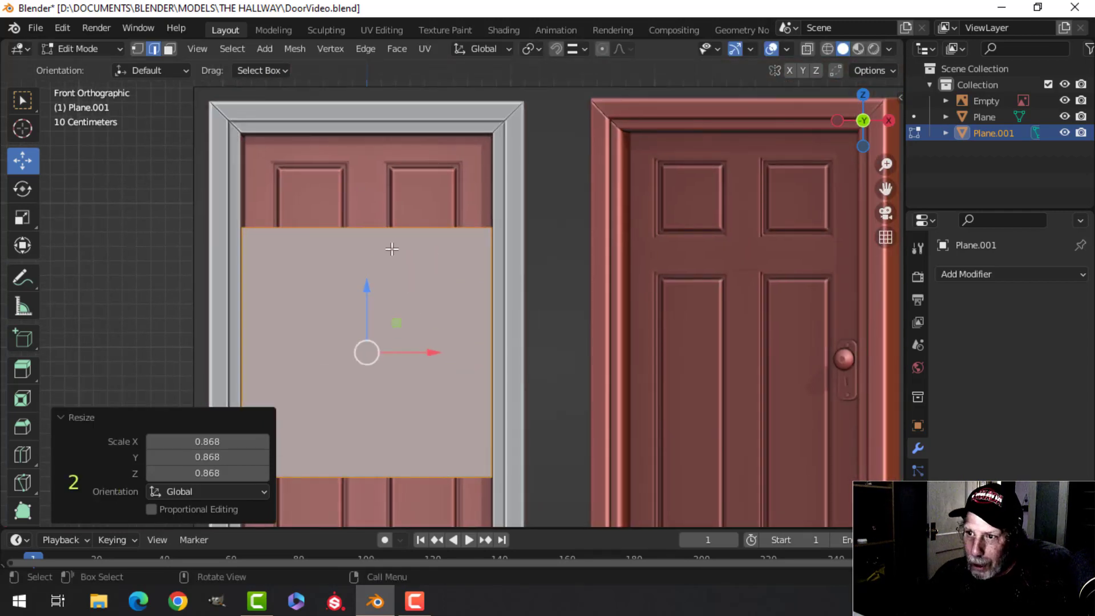
left_click(388, 228)
left_click_drag(364, 197, 364, 102)
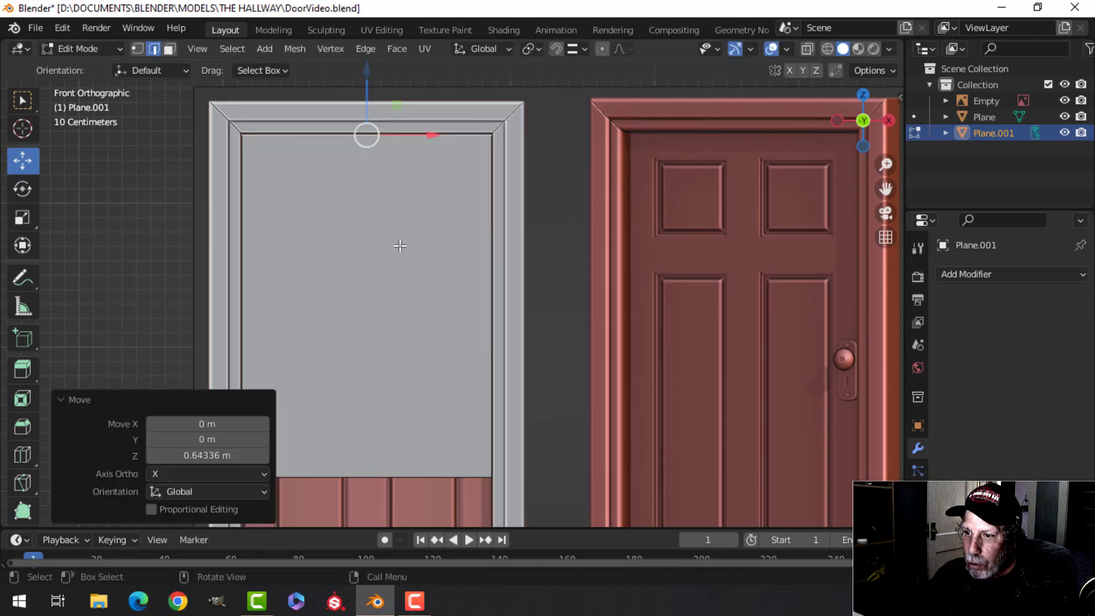
middle_click_drag(382, 467, 466, 265, "shift")
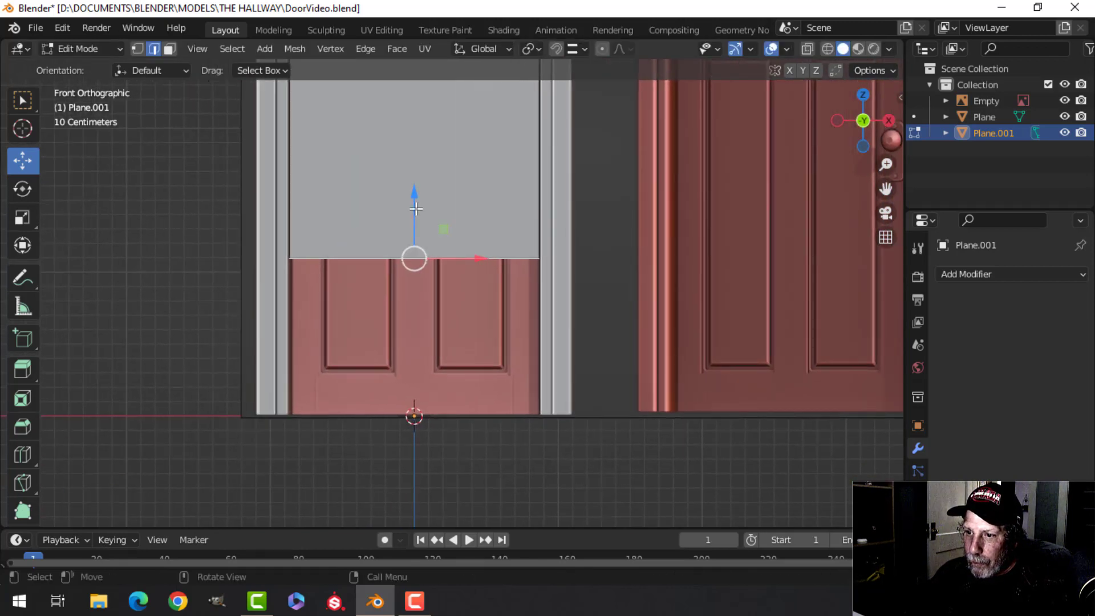
left_click_drag(413, 211, 423, 368)
scroll(424, 367, "down", 2)
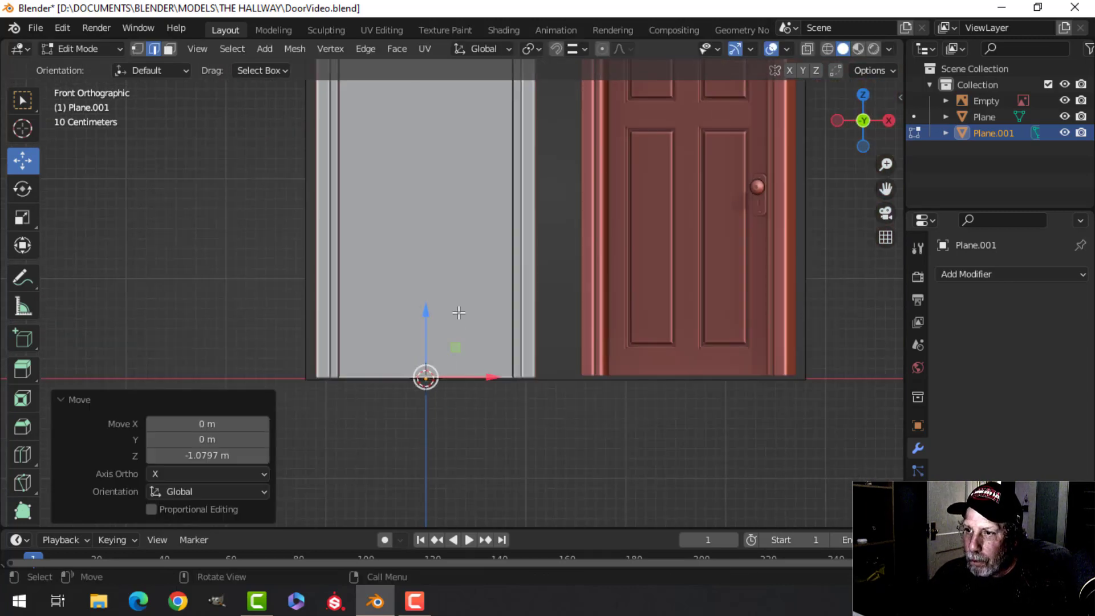
Switch to wireframe shading and add one vertical loop cut down the centre of the door plane
key("z")
left_click(324, 366)
scroll(438, 288, "down", 3)
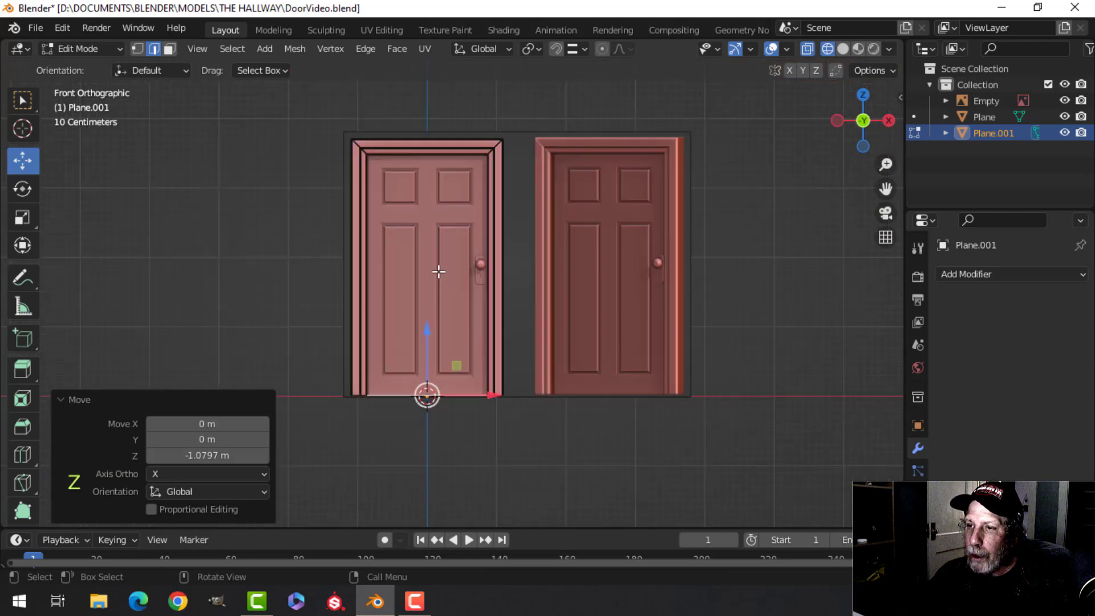
key("alt+a")
scroll(453, 285, "down", 1)
scroll(444, 251, "down", 1, "shift")
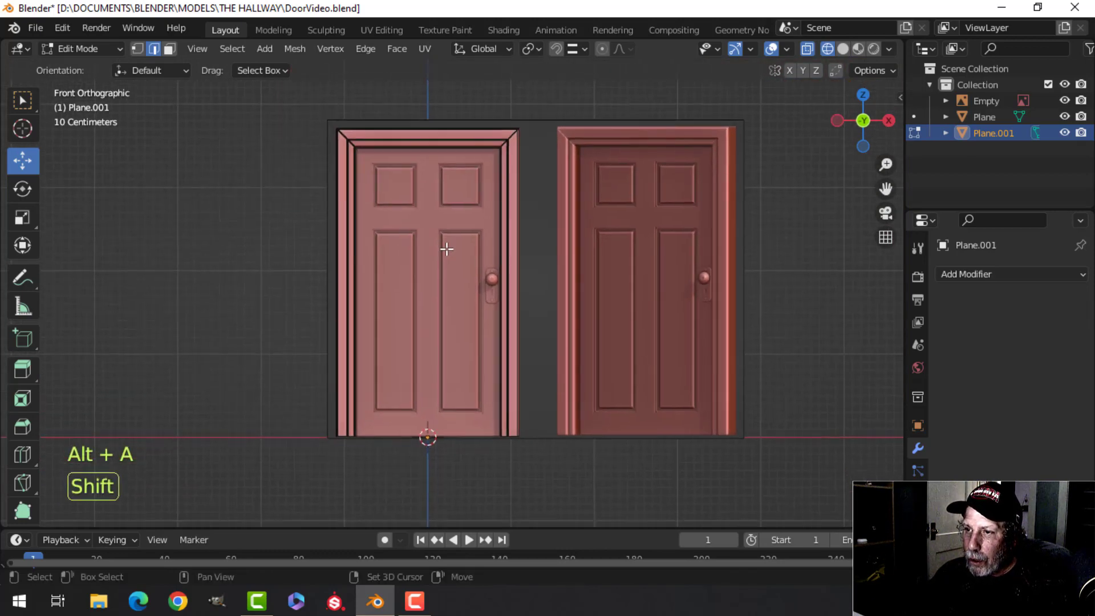
key("ctrl+r")
left_click(433, 148)
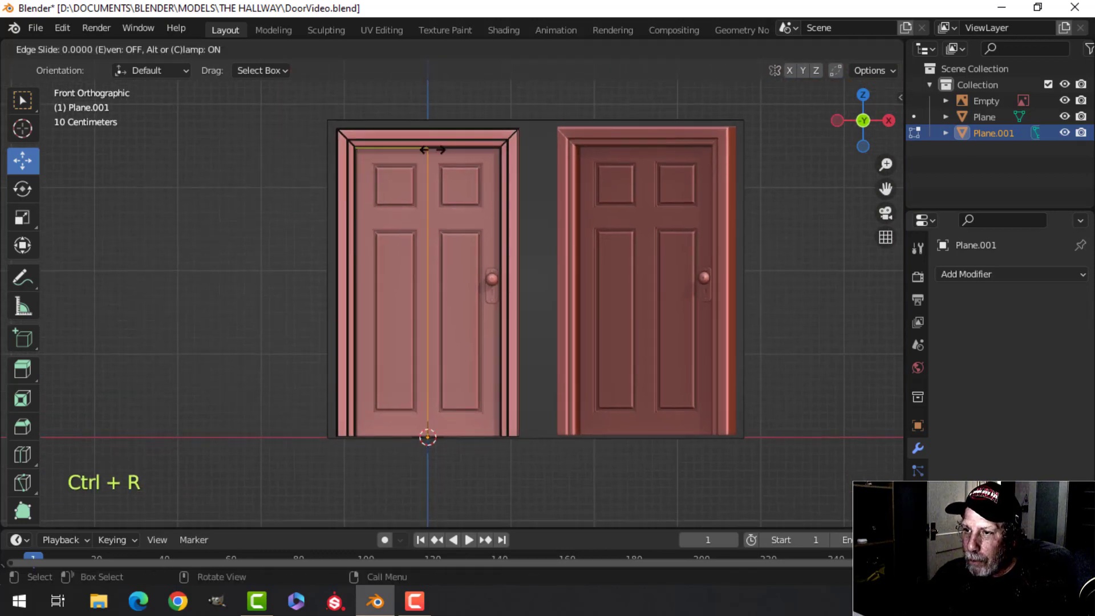
right_click(516, 187)
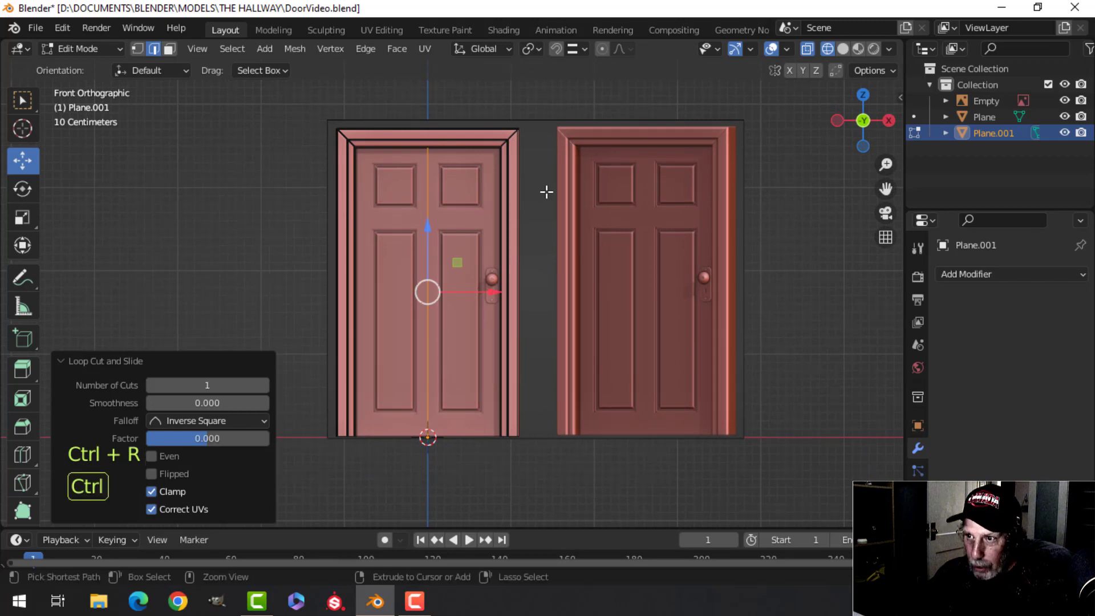
Bevel the centre loop to a 0.643 m width with one segment, aligning the edges with the reference panels' outer sides
key("ctrl+b")
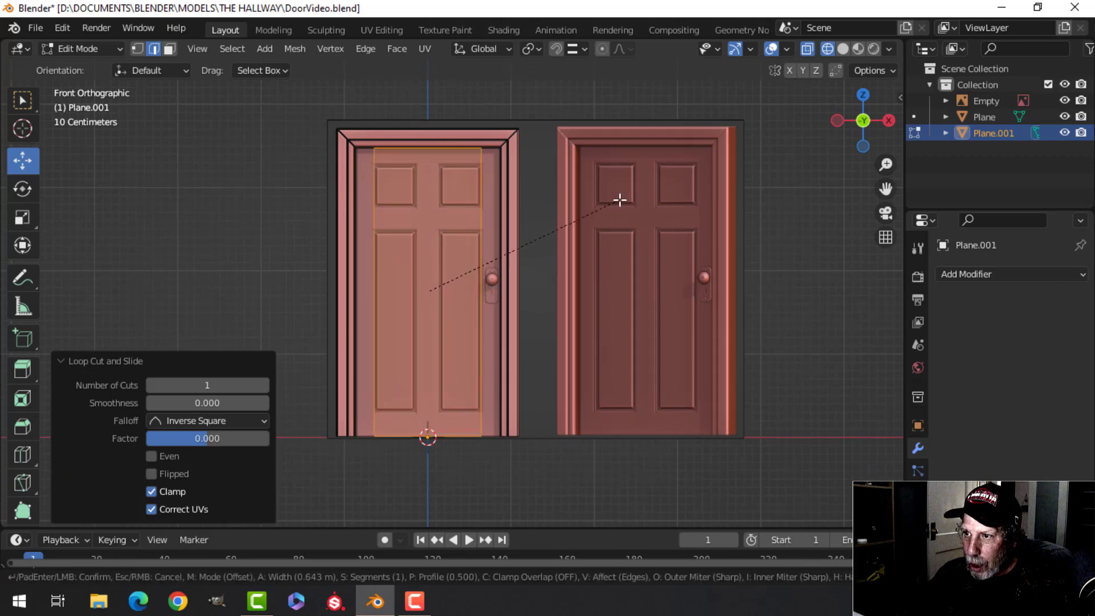
left_click(619, 199)
scroll(505, 151, "up", 2)
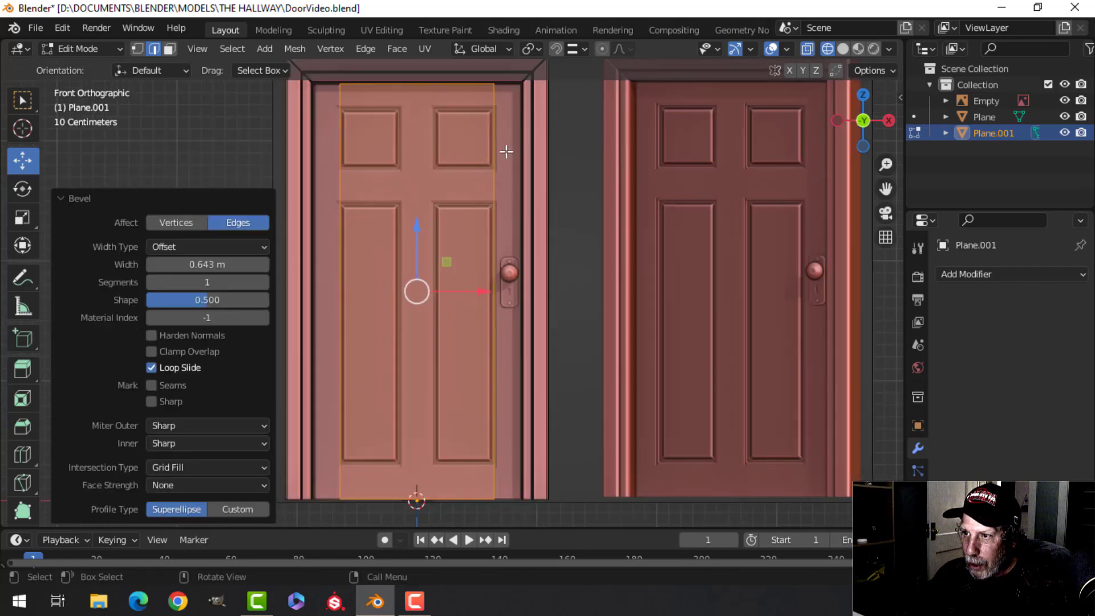
Add a second vertical loop cut down the door plane's centre and bevel it to a 0.123 m width with one segment
scroll(358, 215, "down", 1)
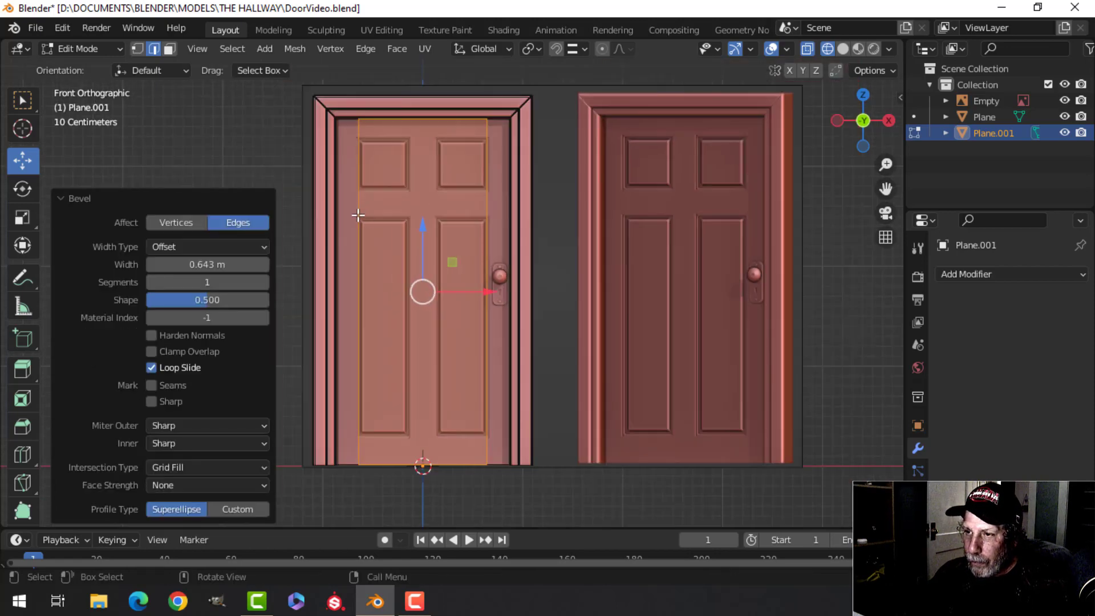
key("ctrl+r")
left_click(426, 117)
right_click(426, 117)
key("ctrl+b")
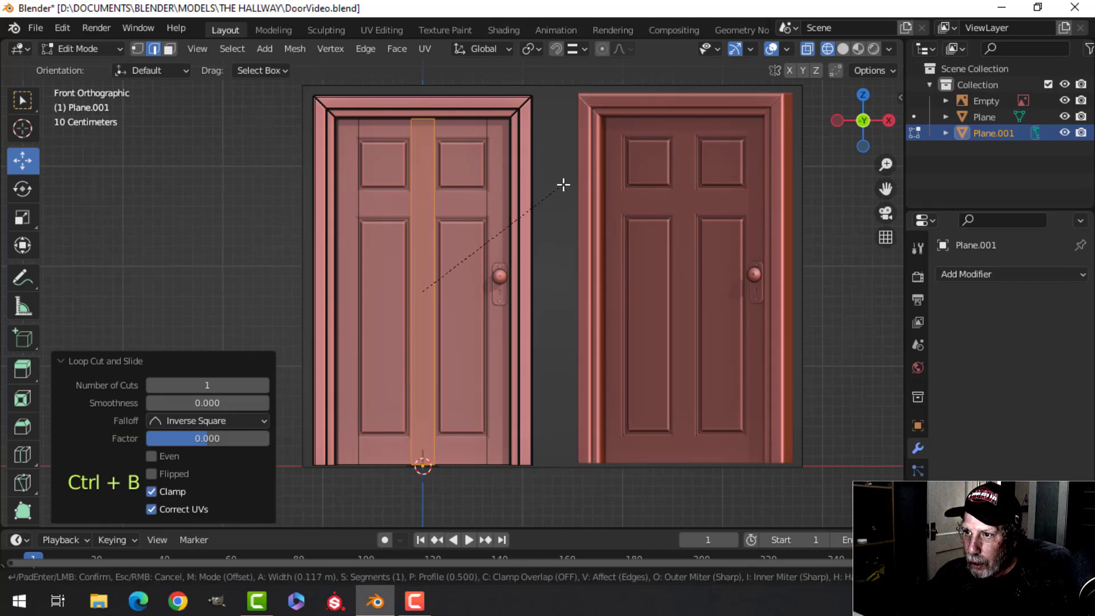
left_click(564, 184)
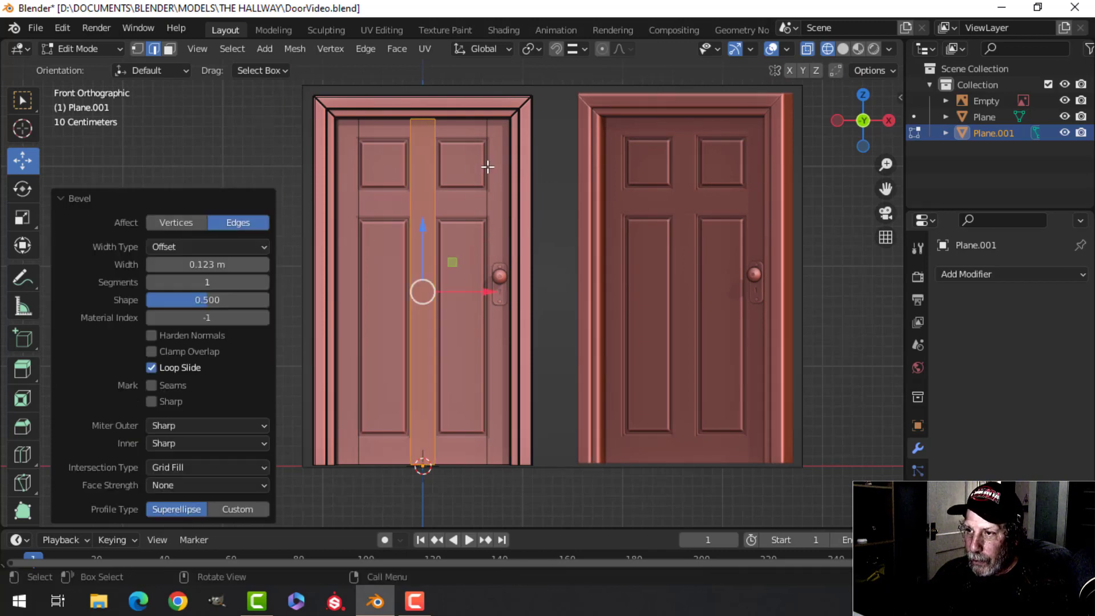
Add a horizontal loop cut across the door plane at the top edge of the upper panels, sliding it to about -0.893
scroll(488, 167, "up", 2, "shift")
scroll(472, 217, "up", 2)
key("ctrl+r")
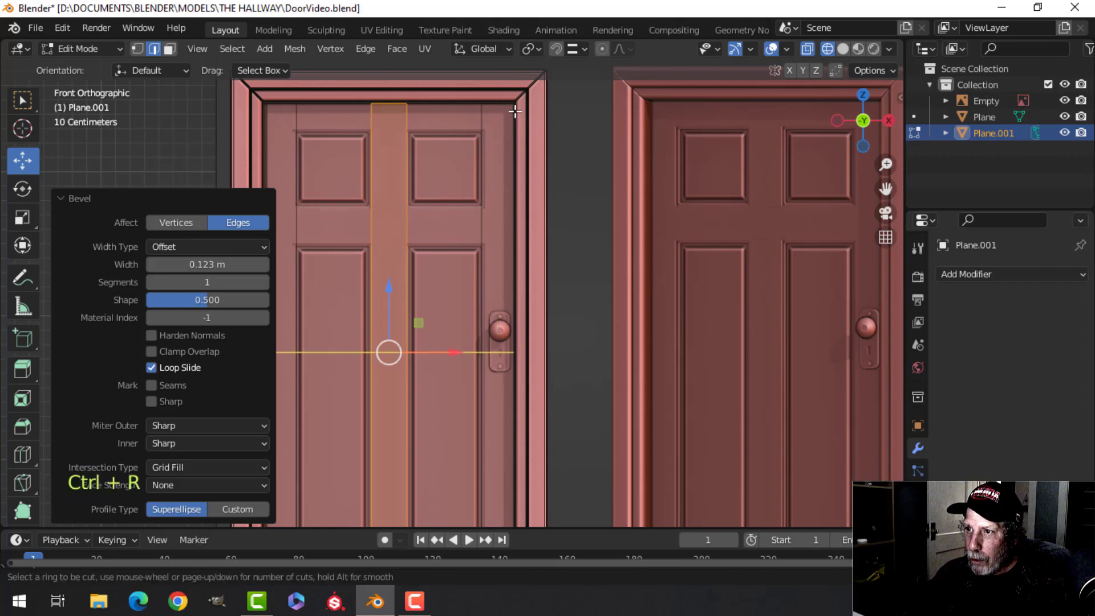
left_click(516, 112)
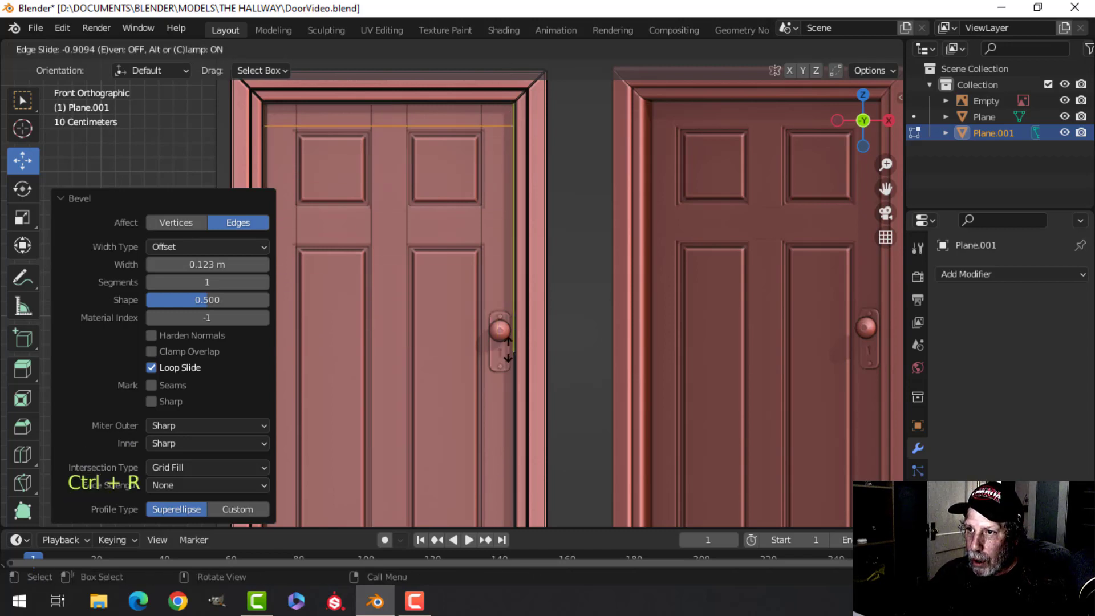
left_click(506, 342)
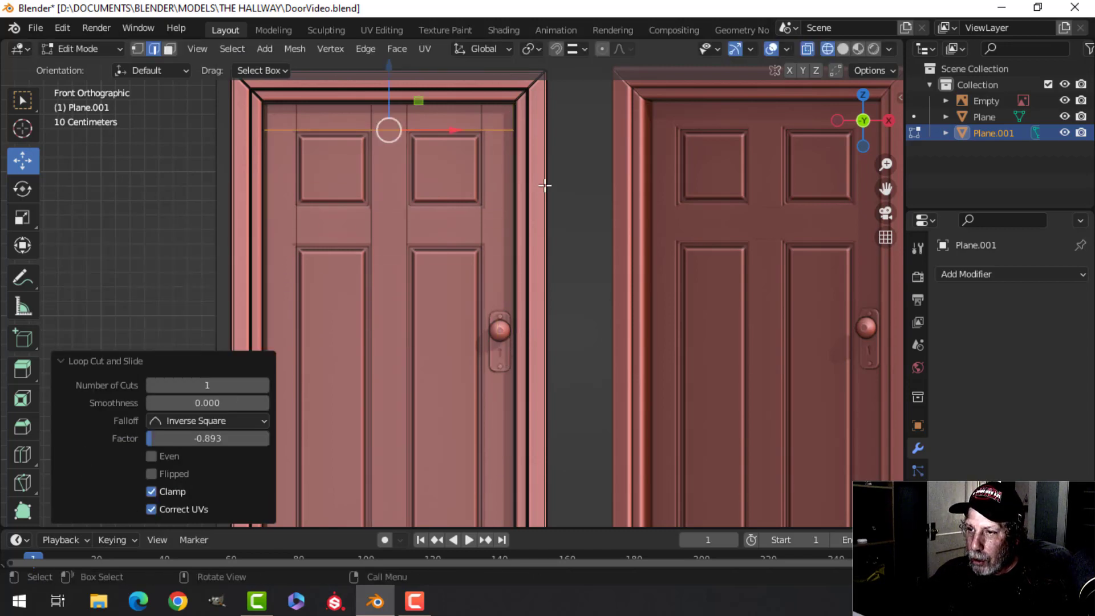
Add horizontal loop cuts at the upper panels' bottom edge (factor about -0.678) and the lower panels' top edge (factor about -0.808)
key("ctrl+r")
left_click(517, 211)
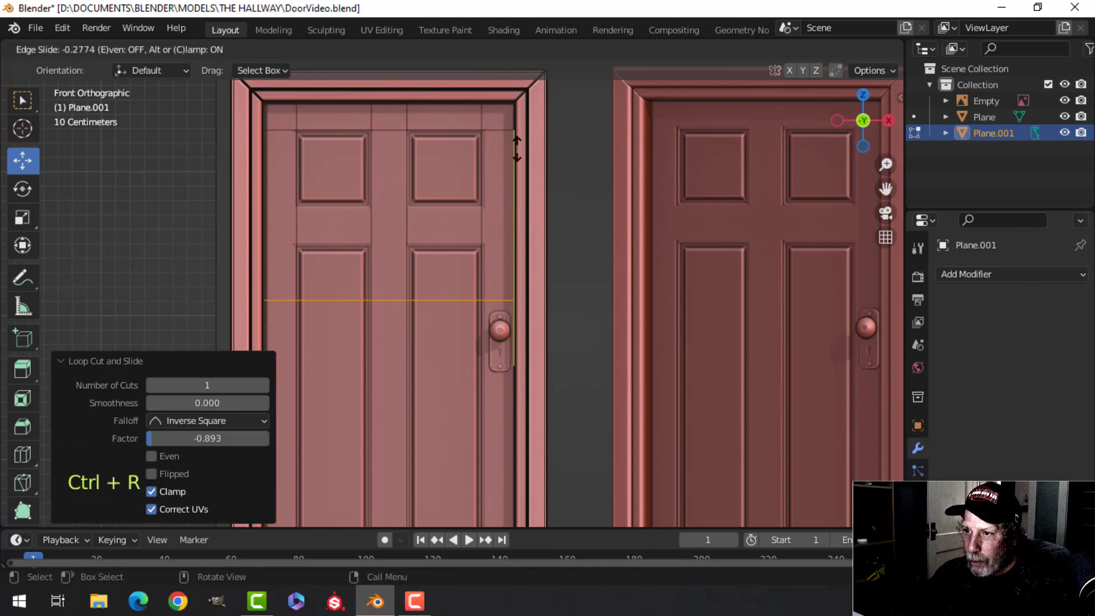
left_click(514, 509)
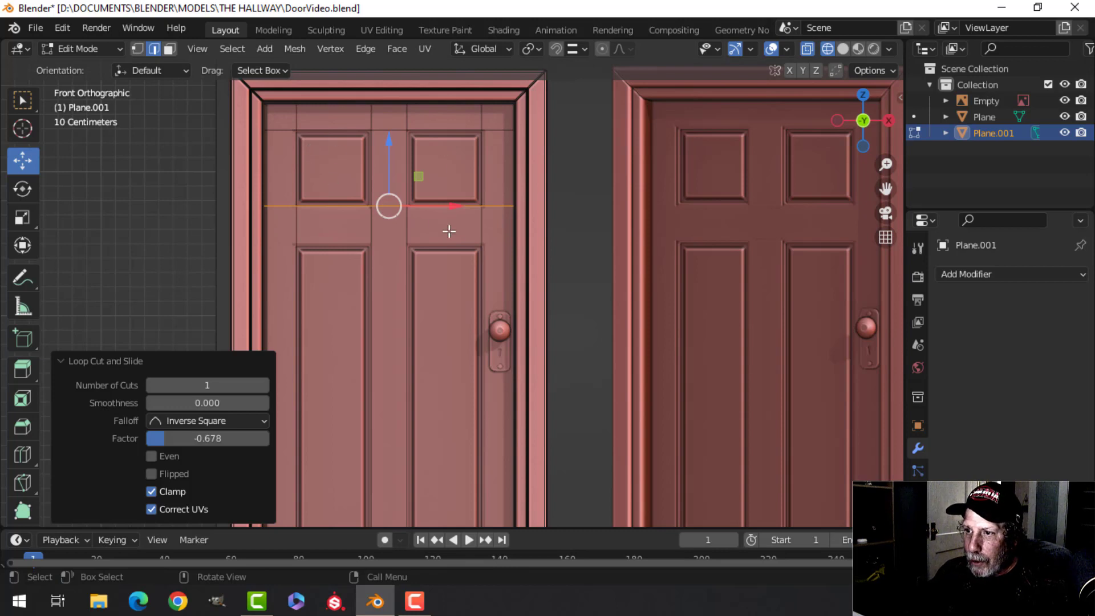
key("ctrl+r")
left_click(513, 232)
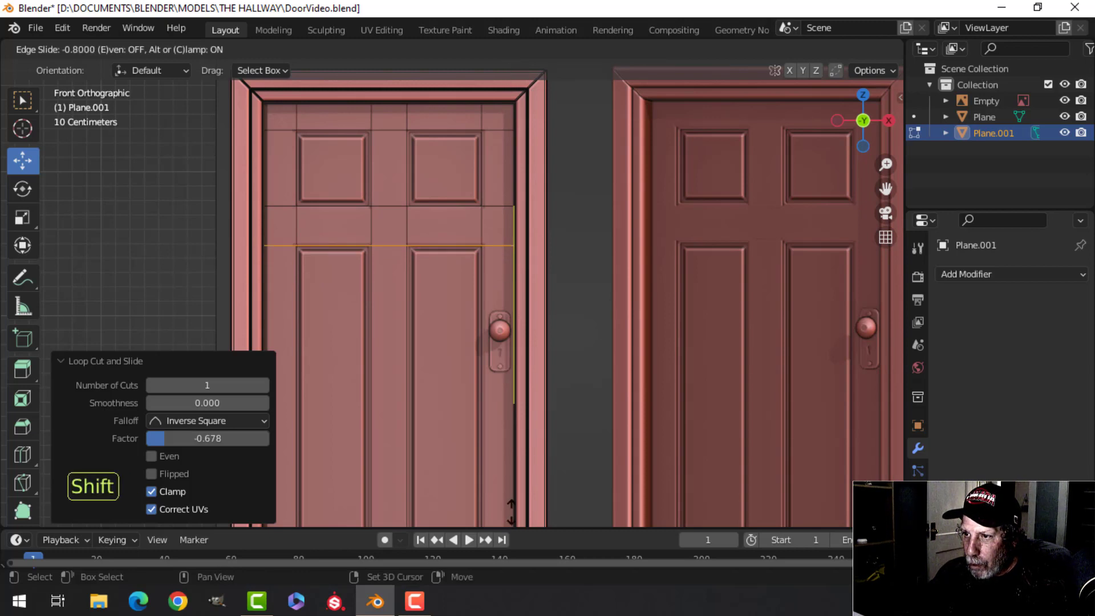
key("Return")
Add a horizontal loop cut at the lower panels' bottom edge, sliding it to about 0.774, and deselect everything
scroll(496, 398, "down", 2)
middle_click_drag(496, 398, 496, 298, "shift")
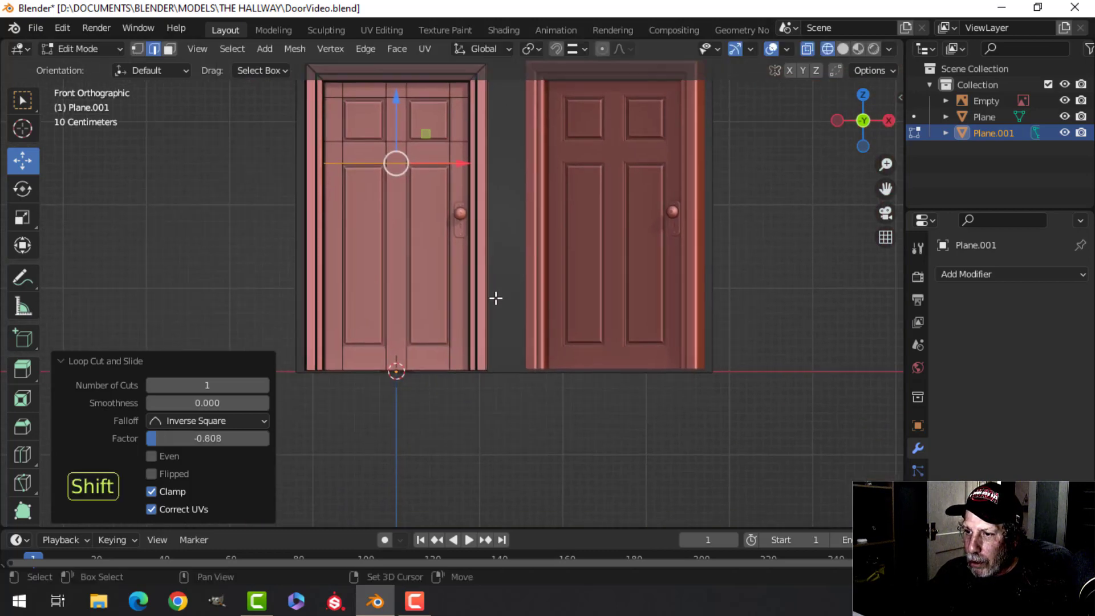
scroll(496, 302, "up", 5)
key("ctrl+r")
left_click(472, 322)
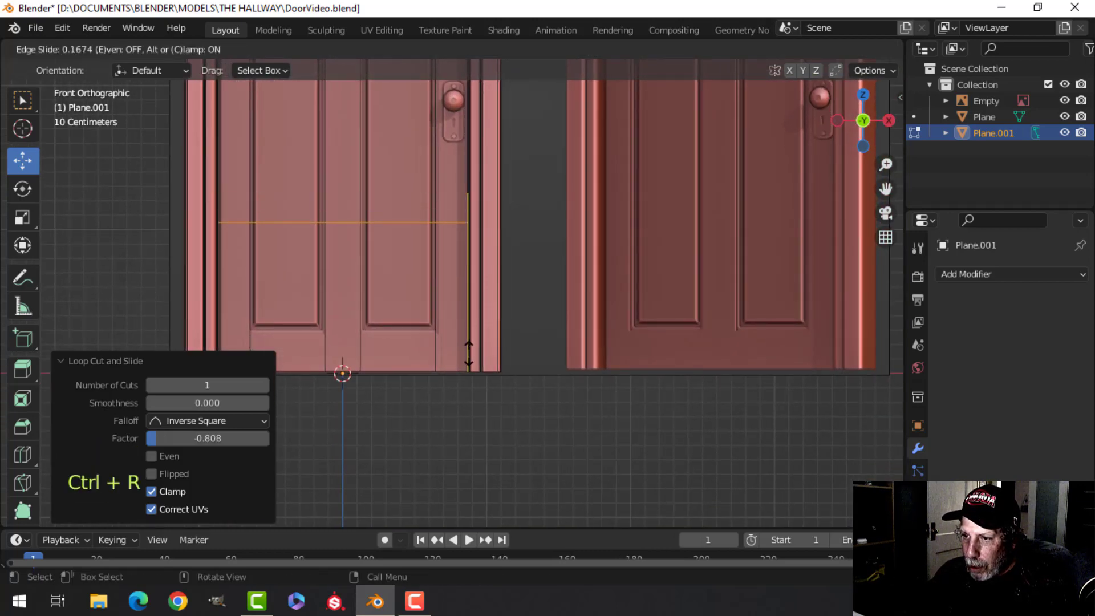
left_click(476, 455)
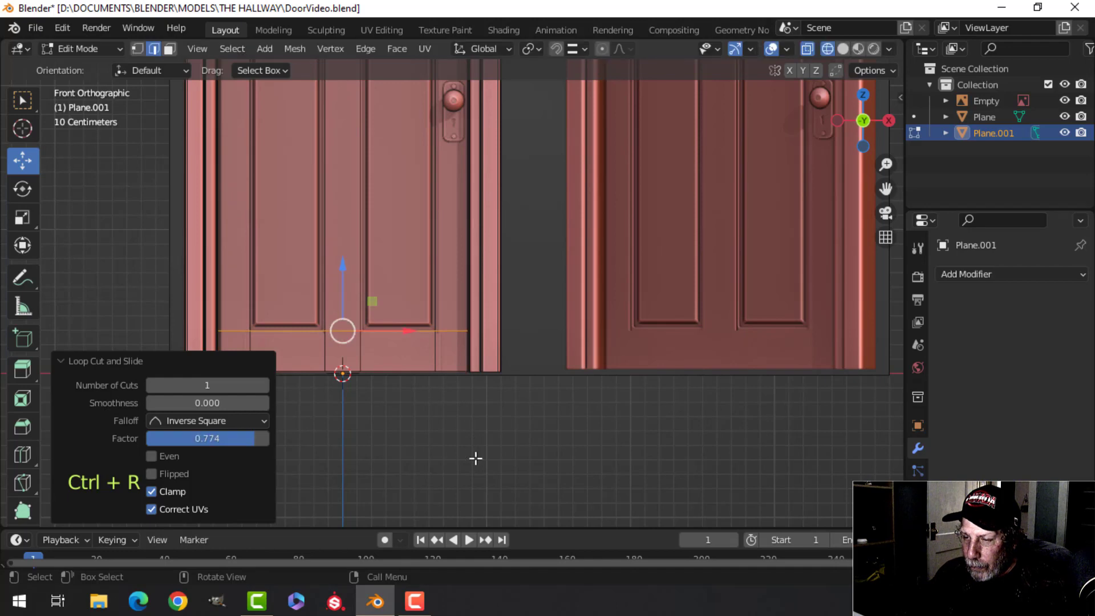
scroll(394, 342, "down", 3)
scroll(415, 355, "up", 3)
key("alt+a")
scroll(407, 351, "up", 2)
scroll(404, 345, "down", 2)
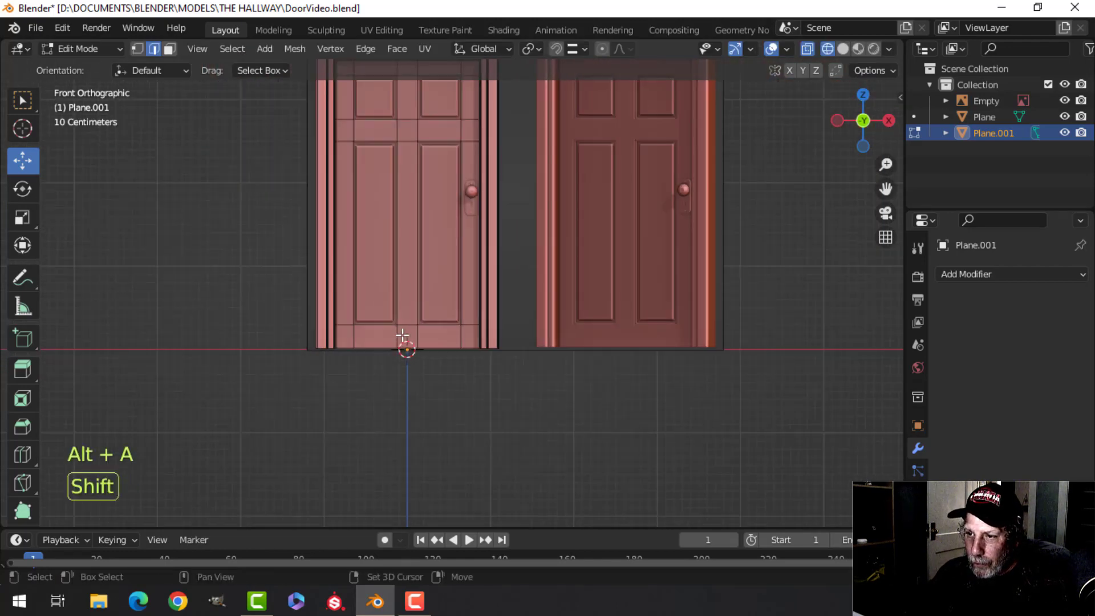
middle_click_drag(404, 345, 425, 359, "shift")
In face select mode with solid shading, select the door's two outer vertical face columns and separate them into their own object
key("3")
middle_click_drag(424, 296, 444, 323, "shift")
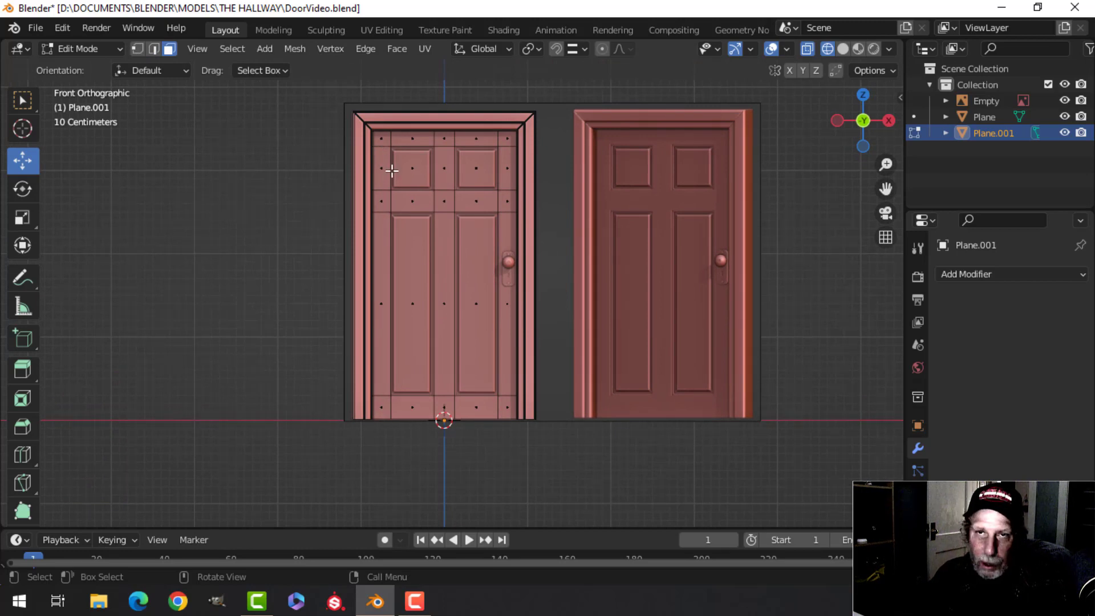
key("z")
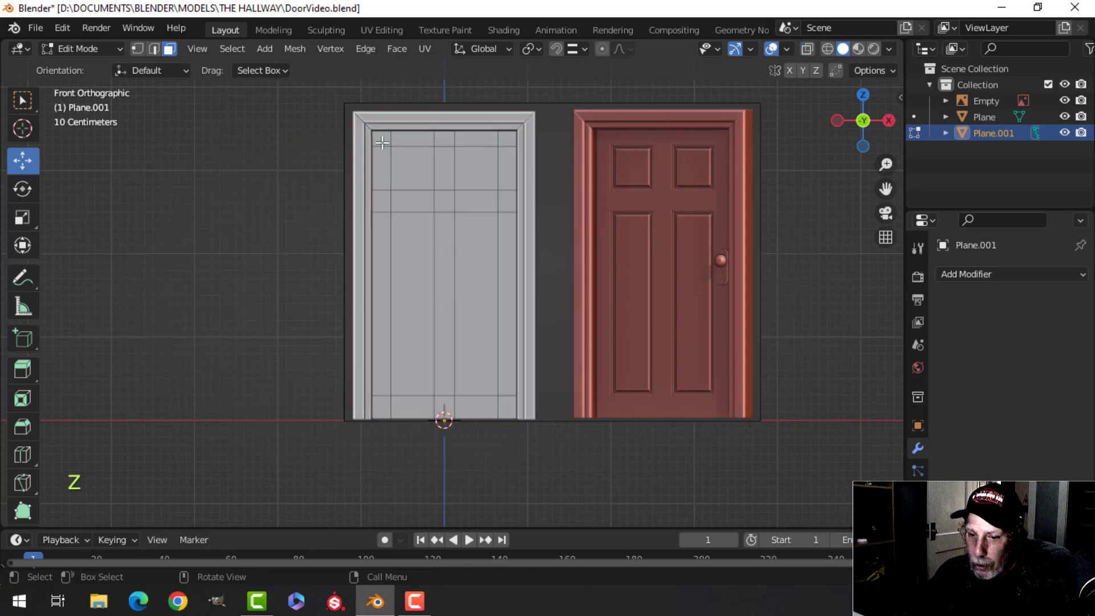
left_click(382, 143)
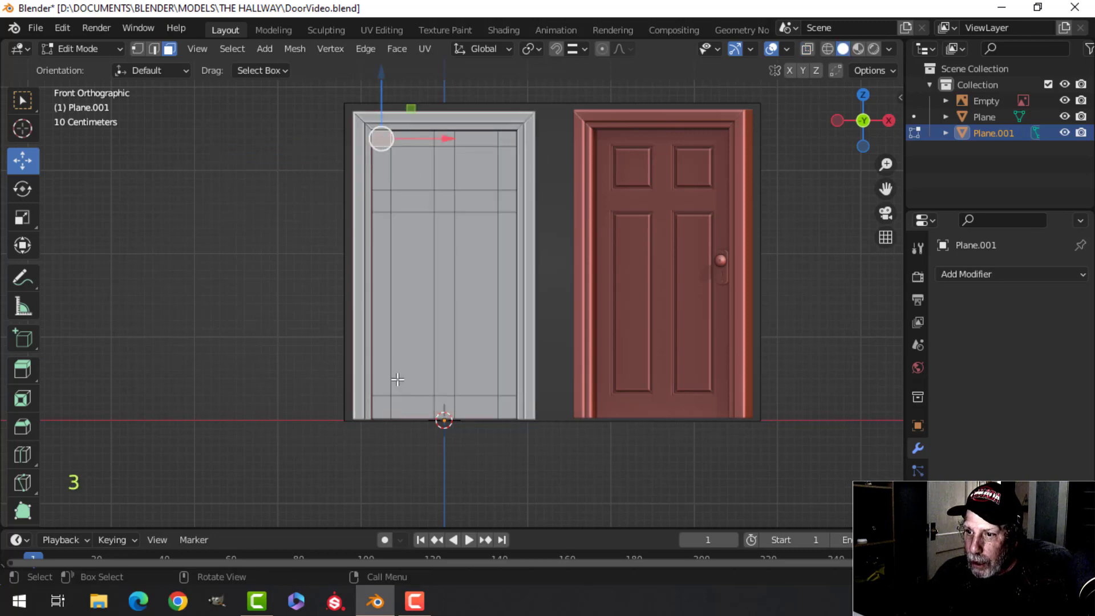
left_click(382, 413, "ctrl")
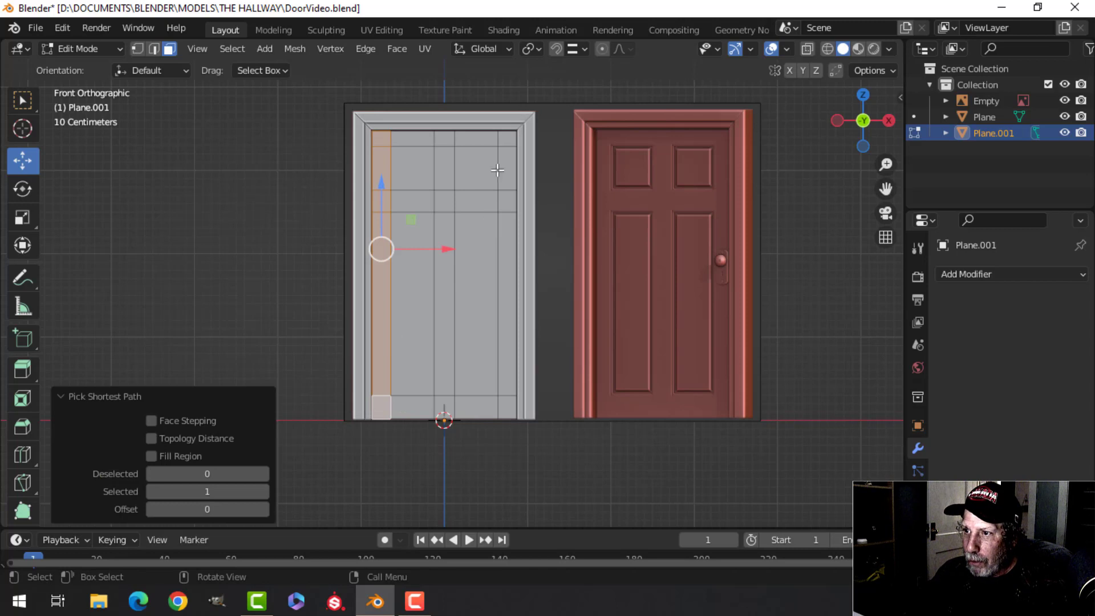
left_click(507, 143, "shift")
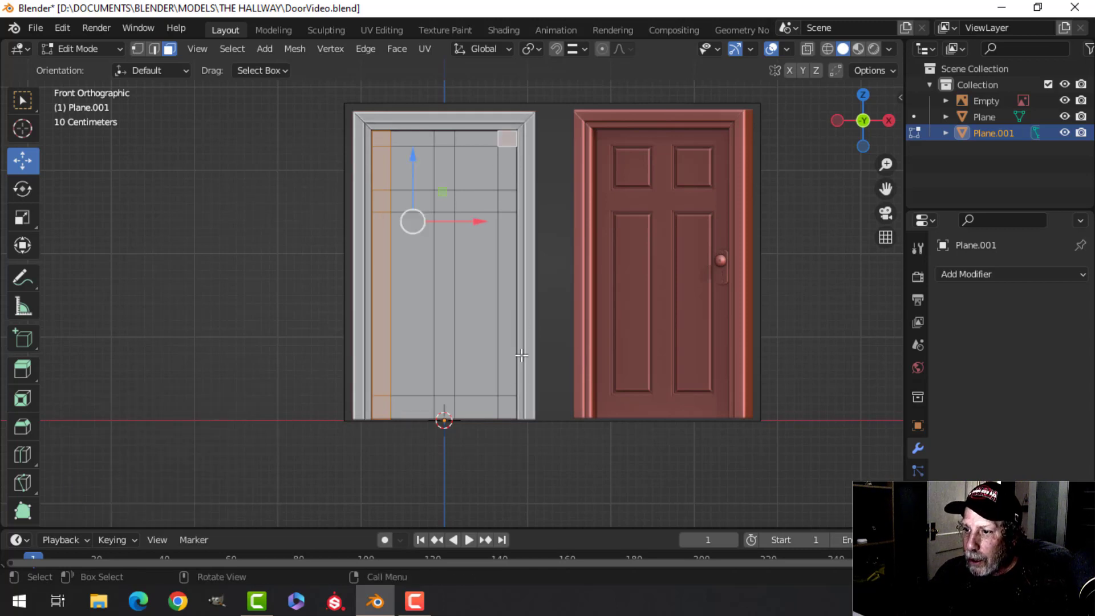
left_click(507, 407, "ctrl")
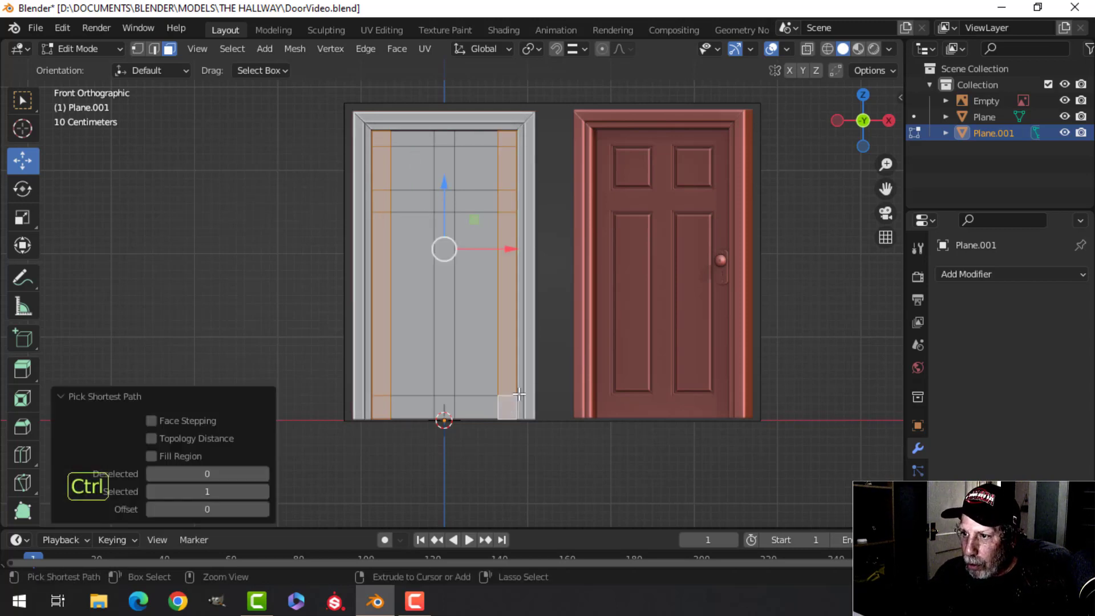
key("p")
left_click(552, 299)
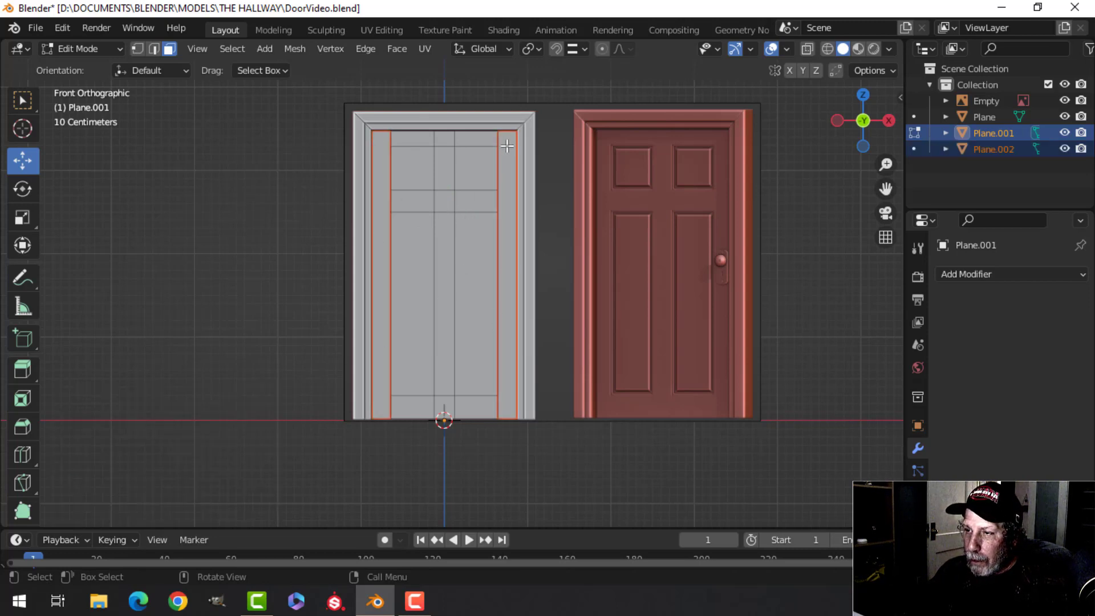
Select the three faces in each of the door's top, middle and bottom horizontal rails and separate them into their own object
scroll(484, 176, "up", 1)
scroll(487, 172, "up", 2, "shift")
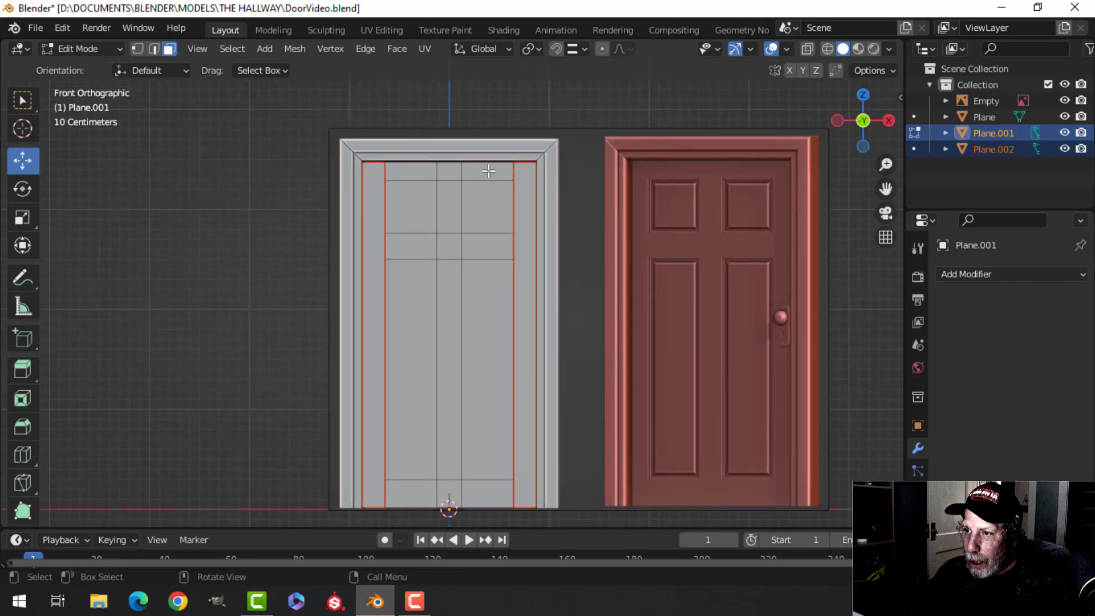
left_click(488, 170)
left_click(451, 173, "shift")
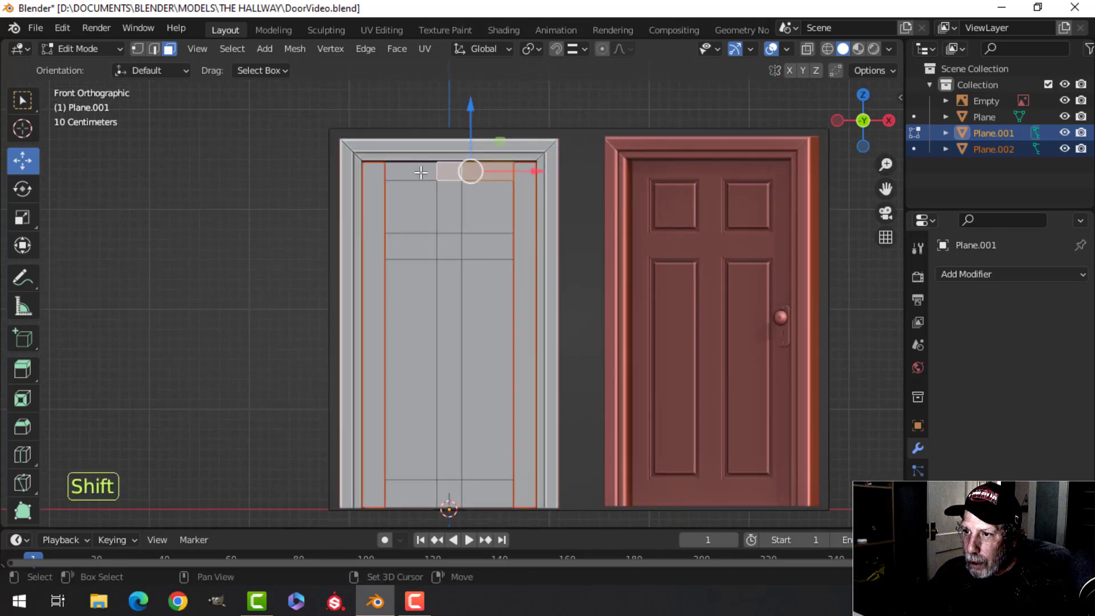
left_click(420, 173, "shift")
left_click(484, 248, "shift")
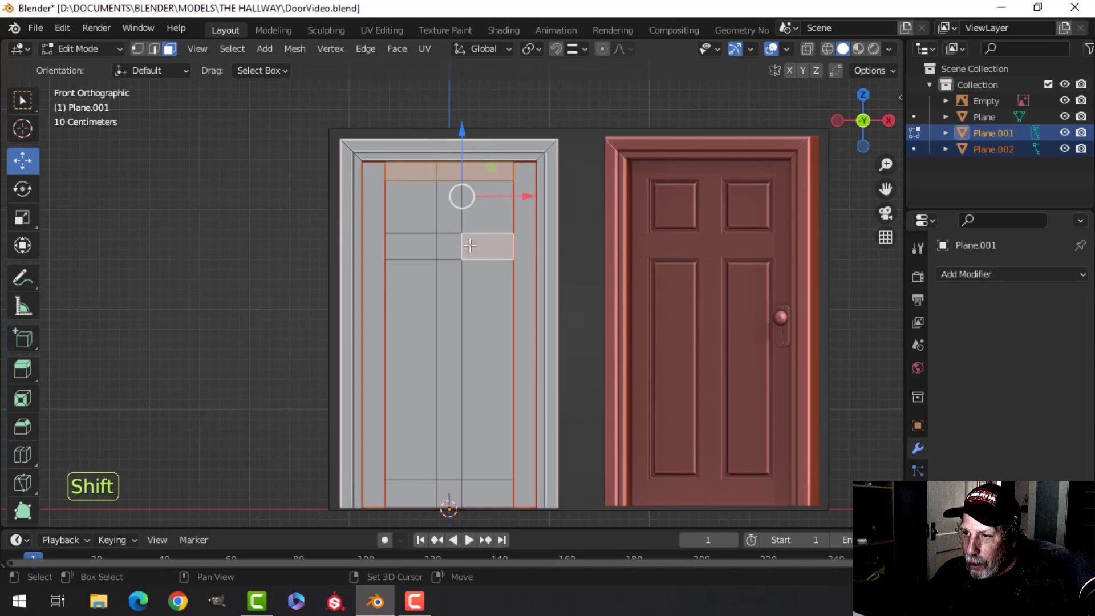
left_click(450, 245, "shift")
left_click(419, 252, "shift")
scroll(420, 252, "down", 1)
scroll(434, 285, "down", 3, "shift")
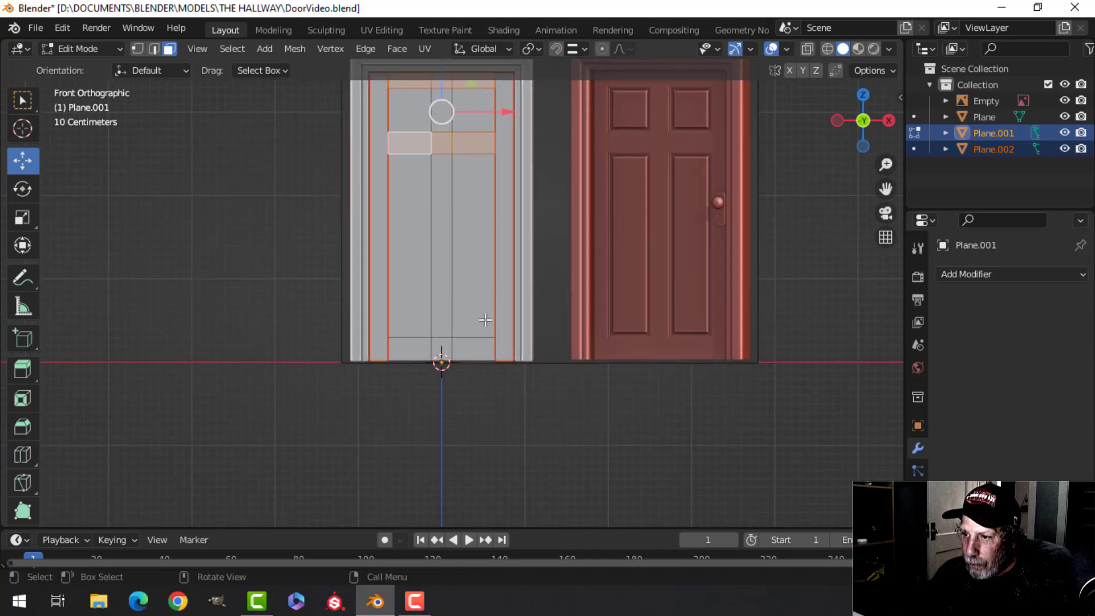
scroll(477, 367, "up", 2)
left_click(479, 371, "shift")
left_click(441, 372, "shift")
left_click(395, 376, "shift")
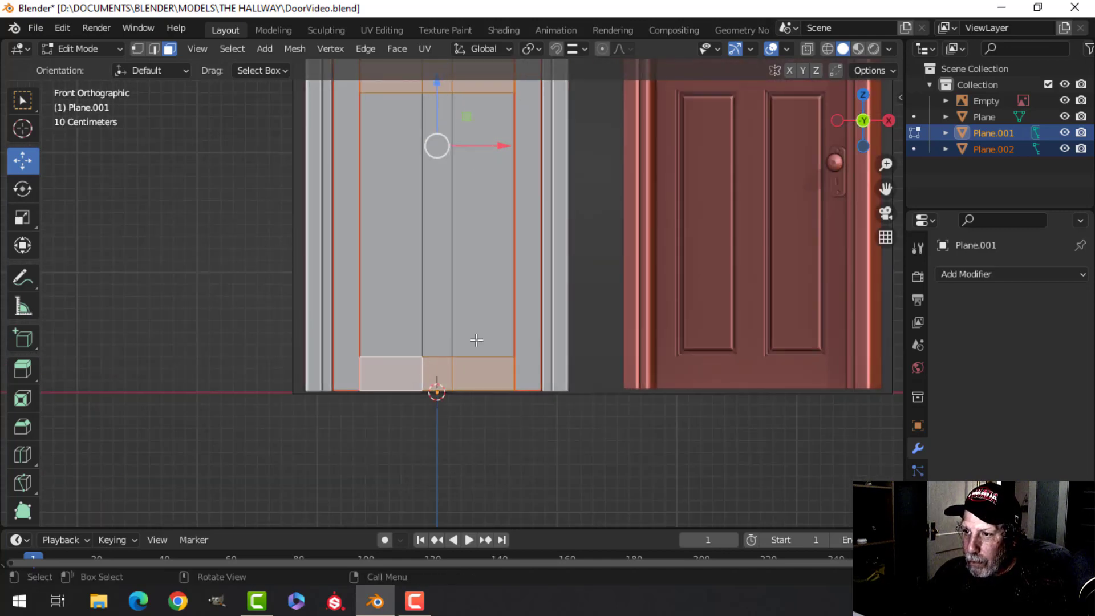
scroll(493, 298, "down", 2)
key("p")
left_click(494, 298)
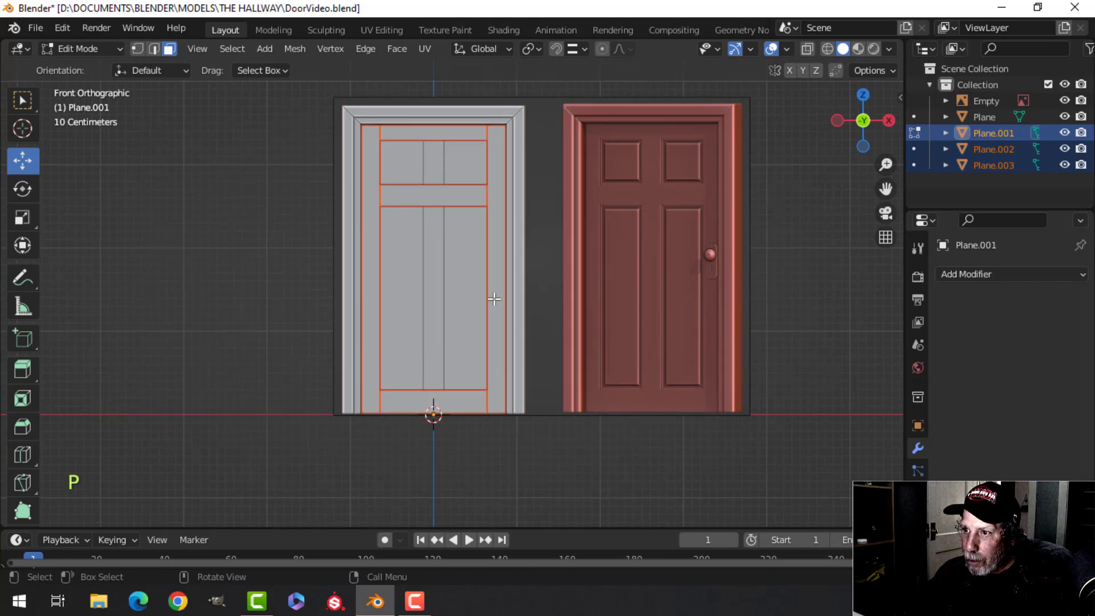
Select the upper and lower centre strip faces between the panels and separate them into their own object
left_click(431, 162)
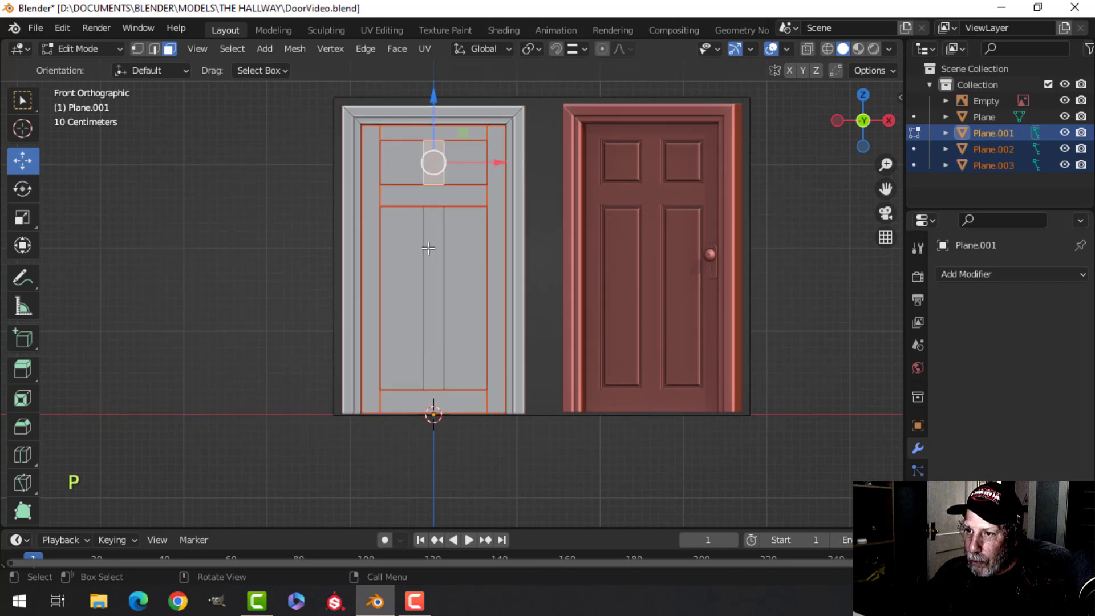
left_click(431, 278, "shift")
key("p")
left_click(478, 277)
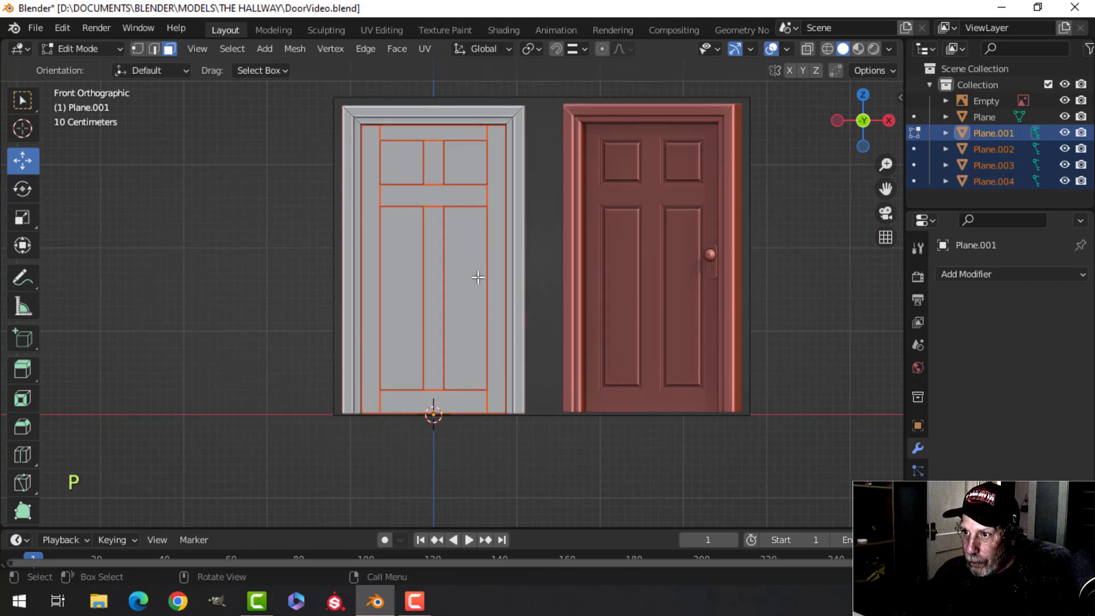
Edit only the remaining panels object and delete the faces of the upper-right panel and both lower panels
key("Tab")
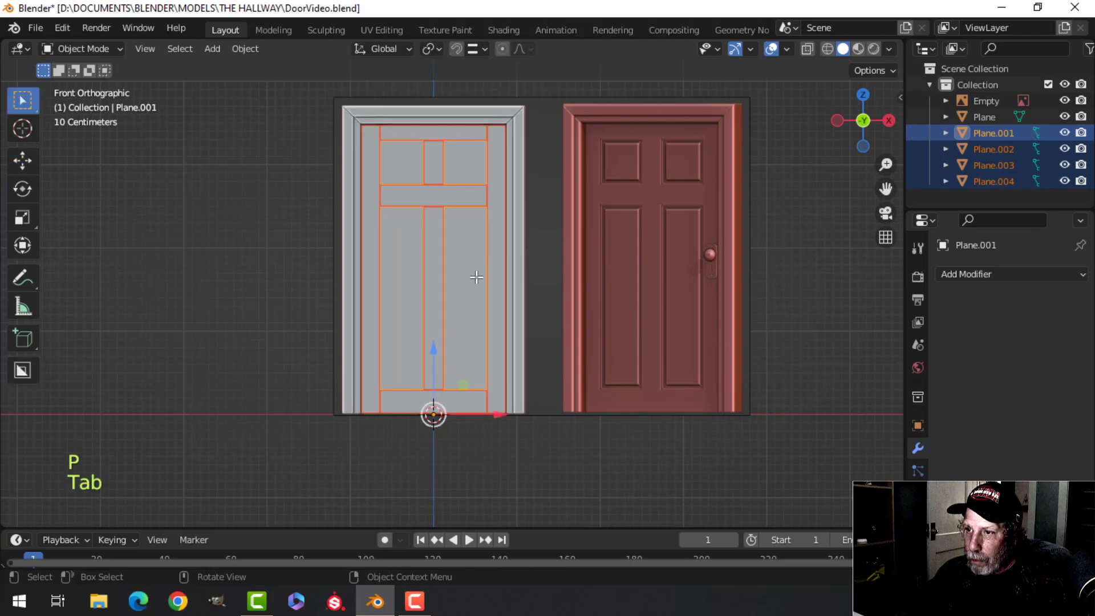
left_click(409, 251)
left_click(406, 245)
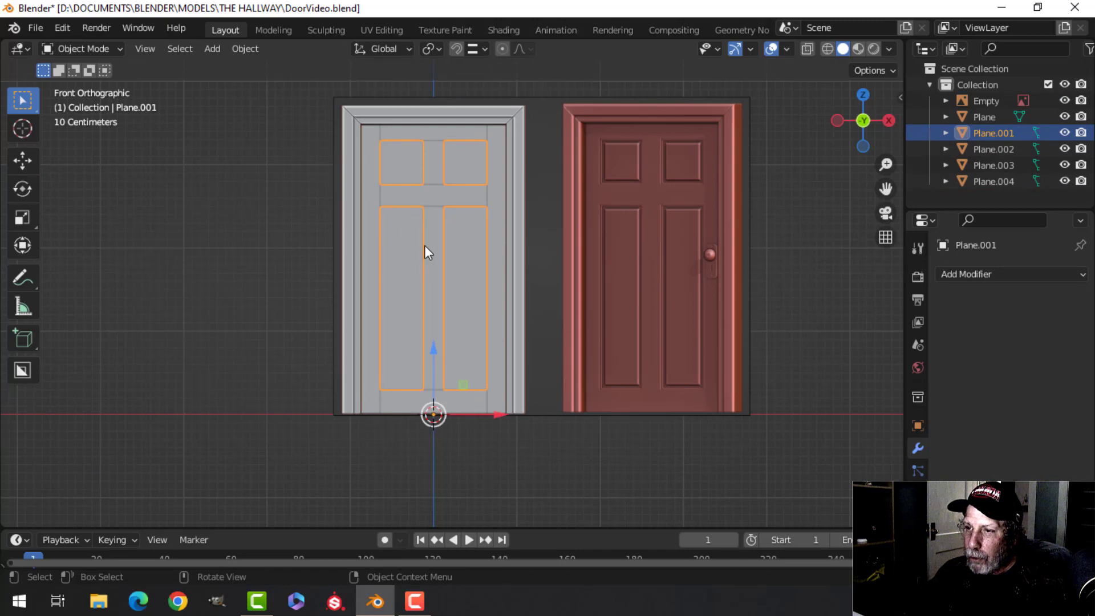
key("Tab")
left_click(464, 166)
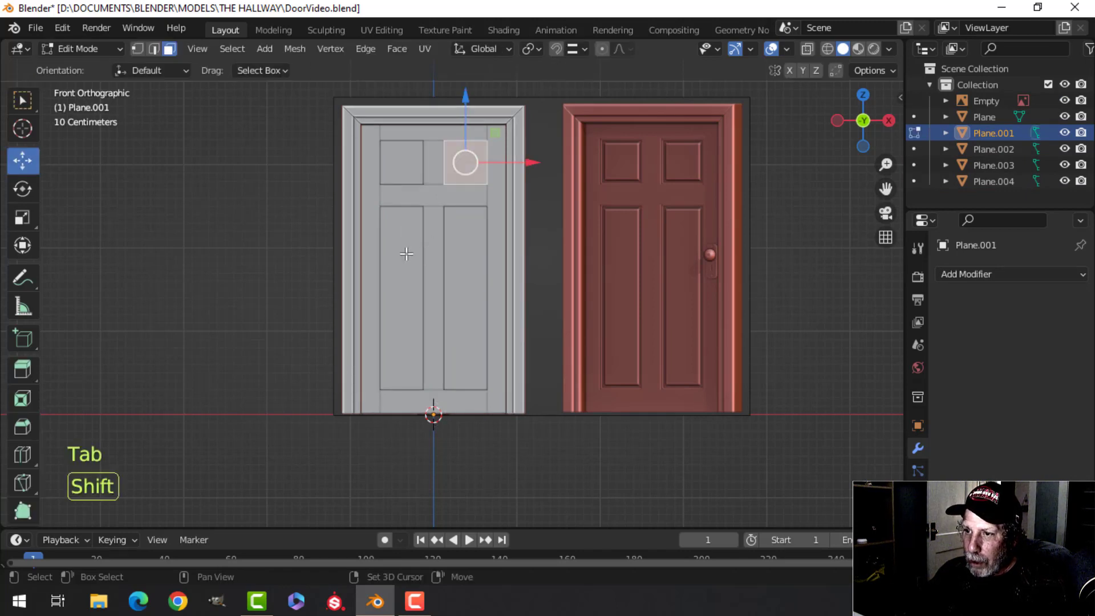
left_click(406, 254, "shift")
left_click(453, 255, "shift")
key("x")
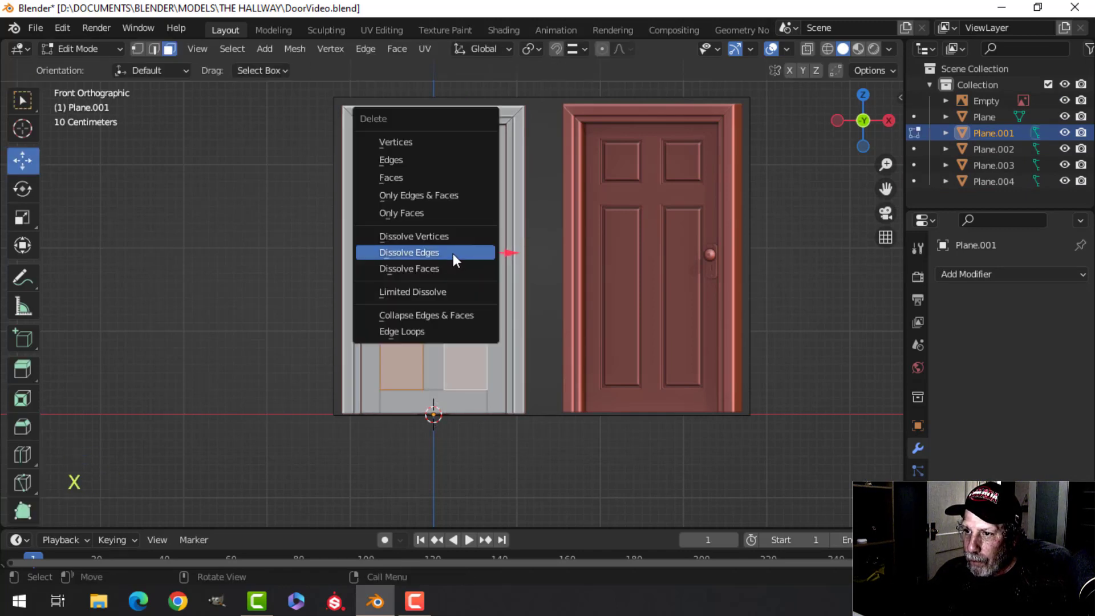
left_click(426, 180)
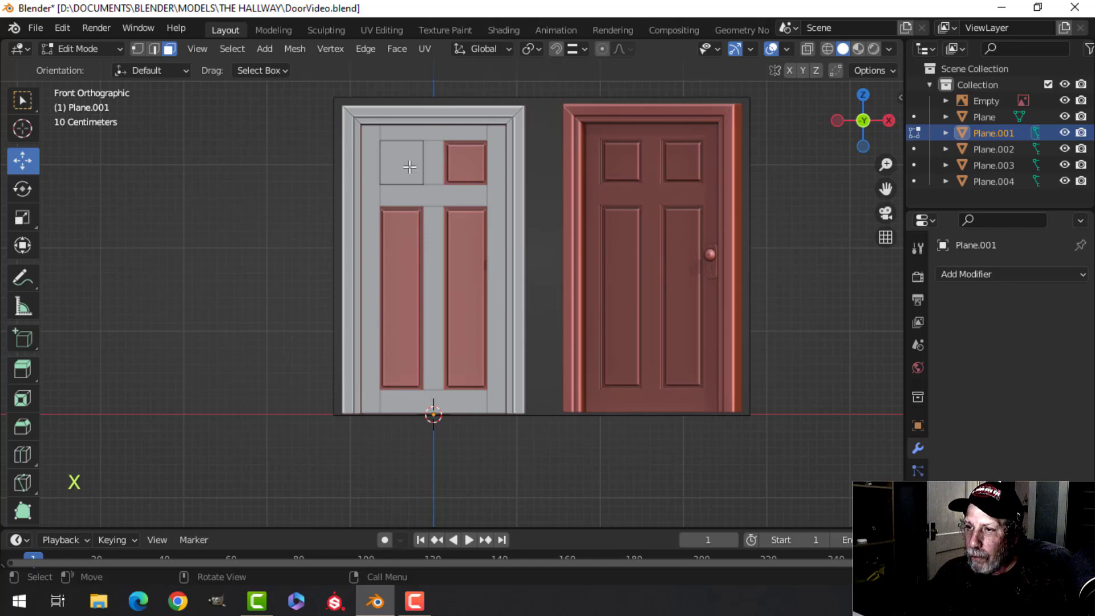
Hide the remaining upper-left panel face and view the open door framework in perspective
left_click(410, 166)
middle_click_drag(410, 167, 467, 225)
key("h")
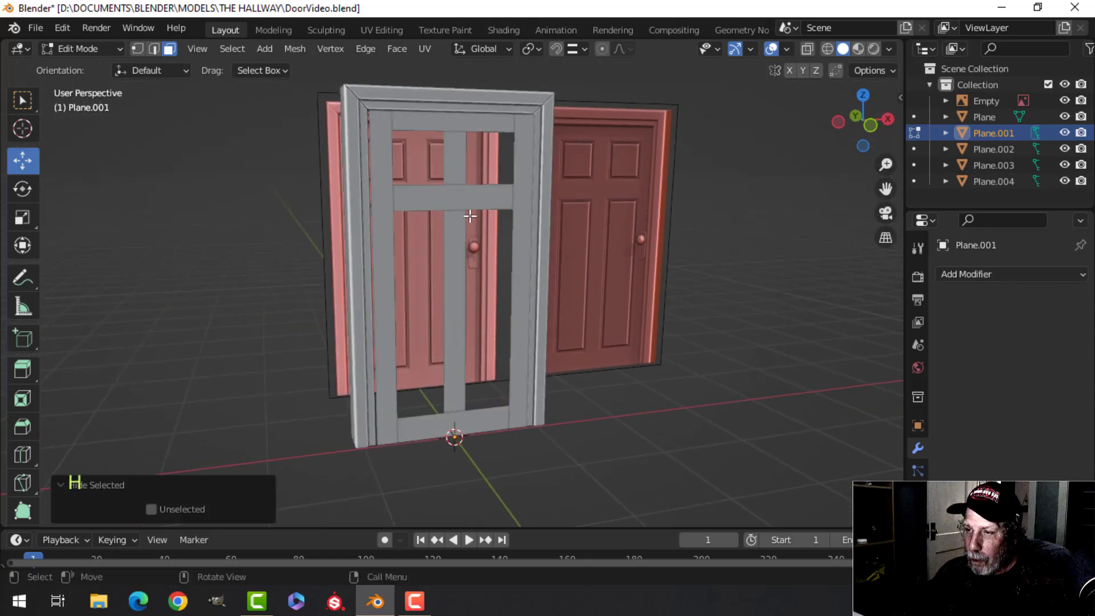
scroll(470, 216, "up", 4)
middle_click_drag(479, 276, 364, 187, "shift")
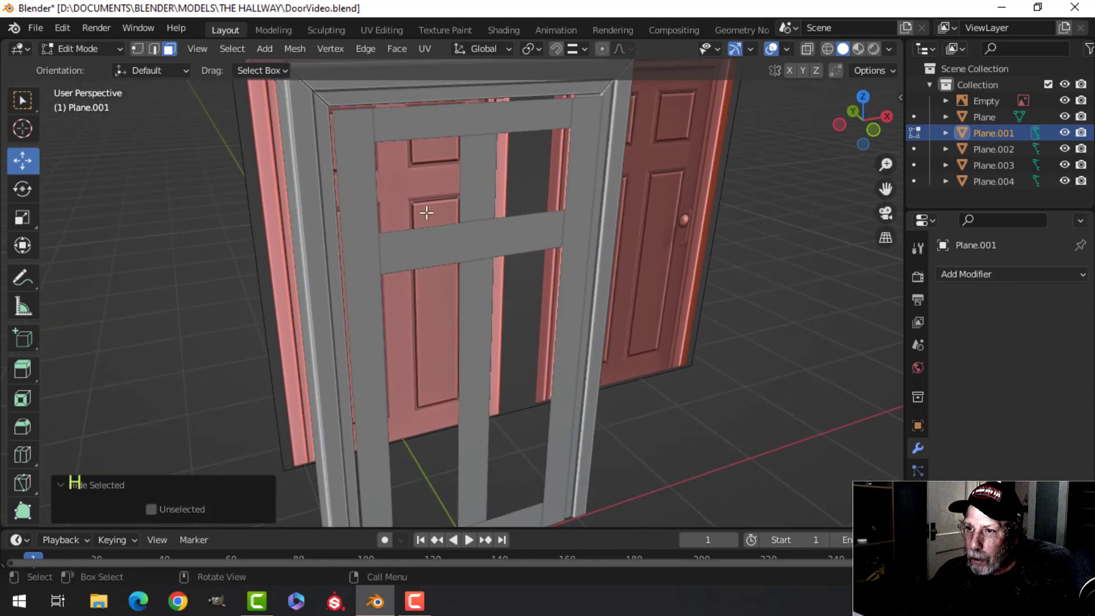
Dissolve the horizontal edges crossing the door's two vertical stiles so that each stile is one continuous face
key("Tab")
left_click(369, 190)
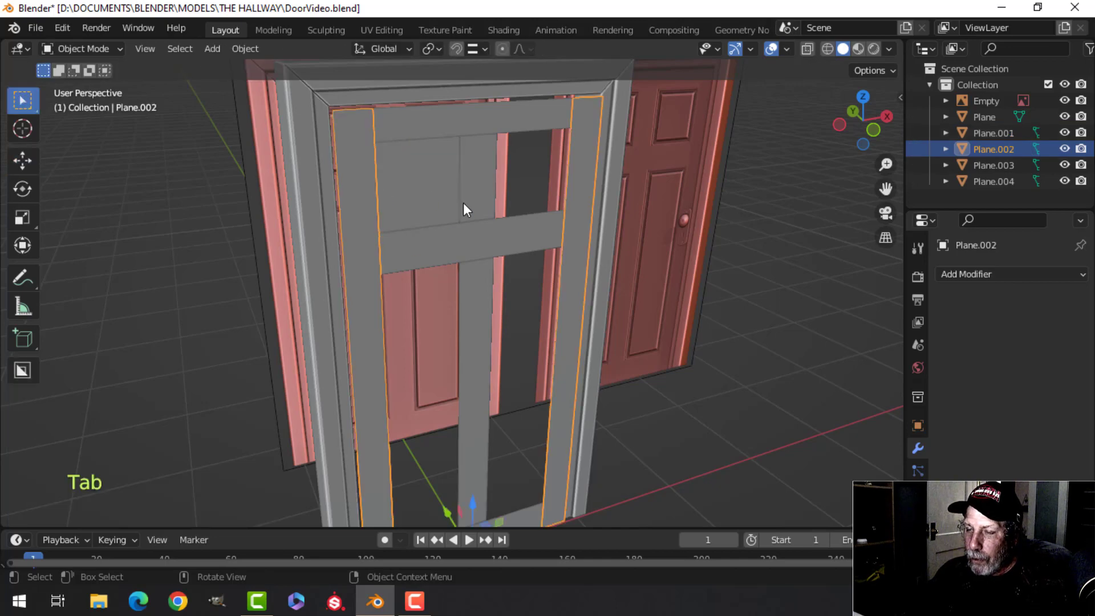
middle_click_drag(463, 203, 460, 176)
scroll(426, 198, "down", 2)
middle_click_drag(459, 176, 447, 191)
middle_click_drag(446, 191, 455, 217, "shift")
key("Tab")
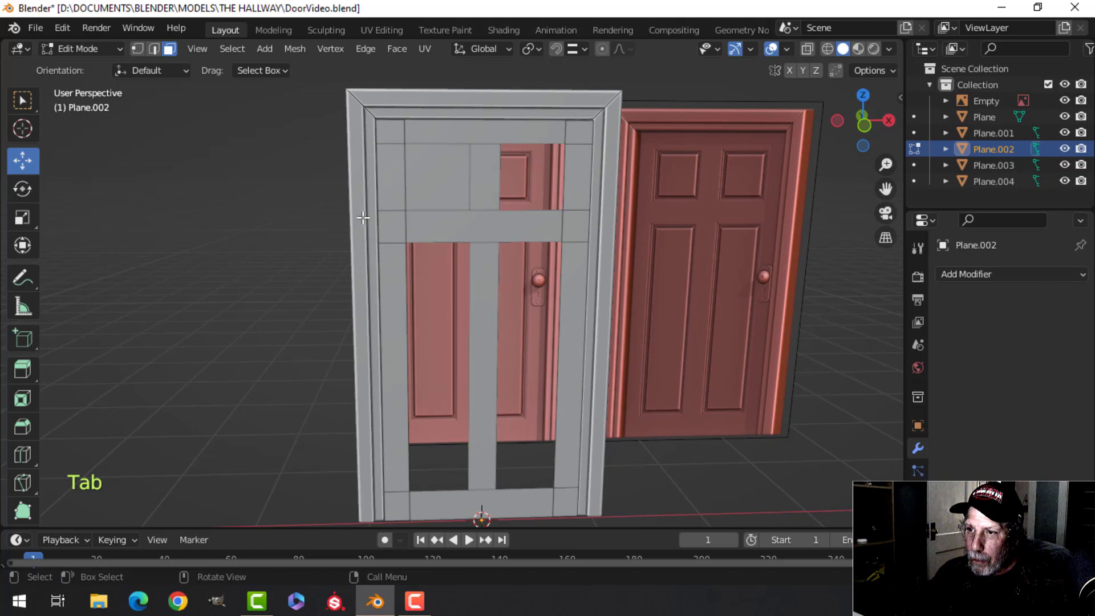
key("2")
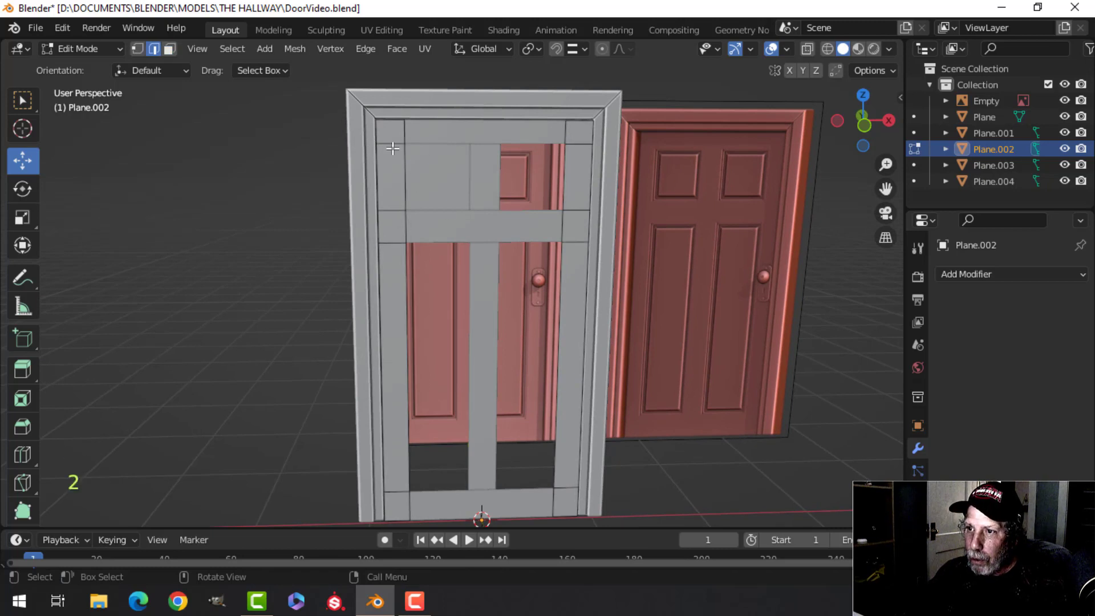
left_click(392, 214, "shift")
left_click(390, 245, "shift")
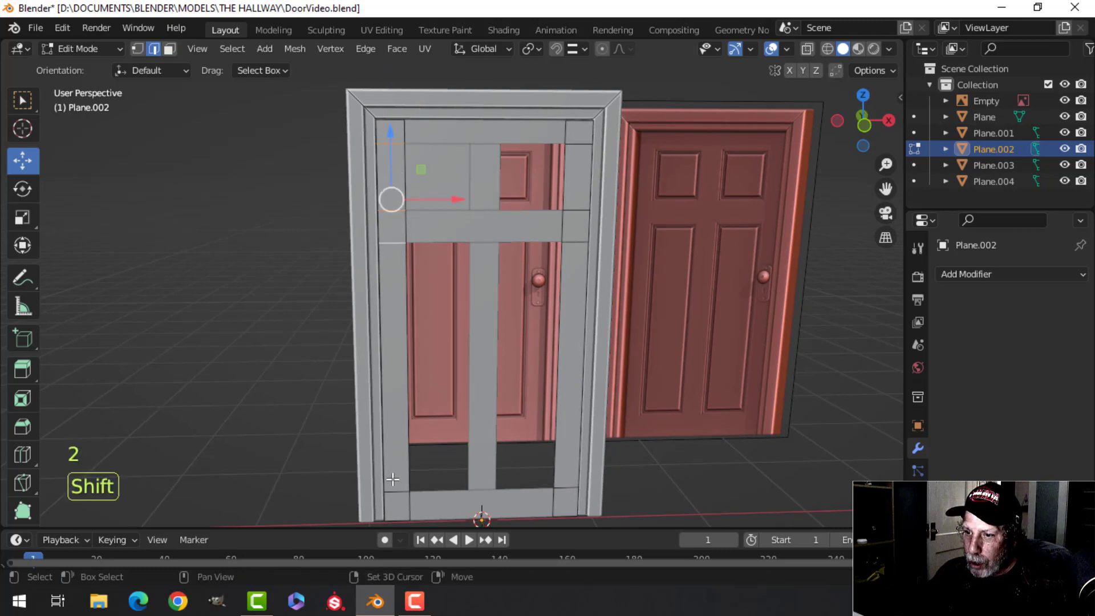
left_click(396, 493, "shift")
left_click(570, 489, "shift")
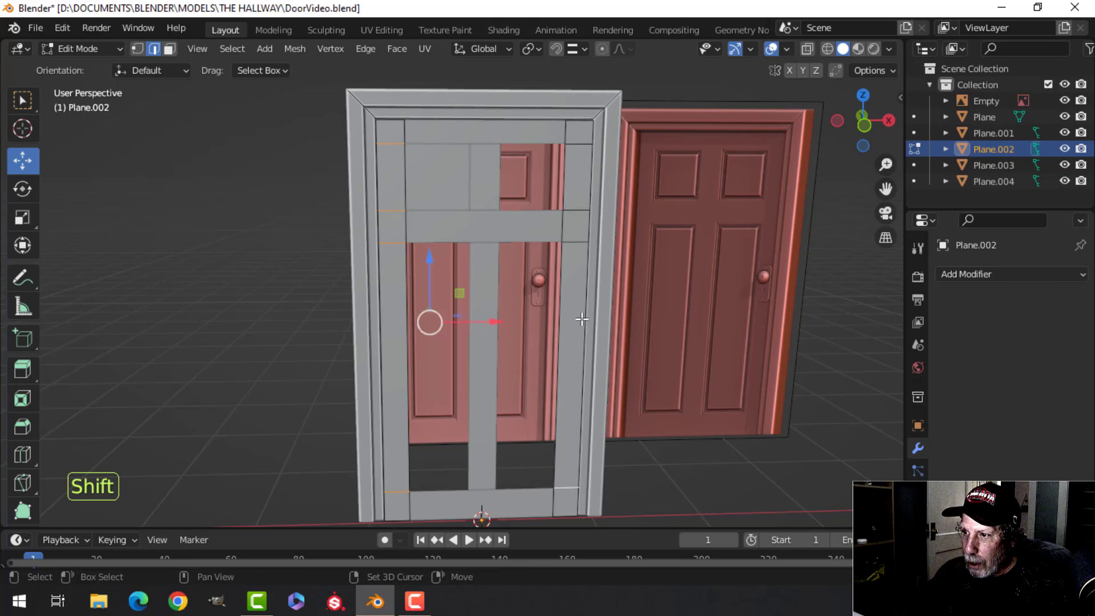
left_click(573, 245, "shift")
left_click(577, 210, "shift")
left_click(578, 146, "shift")
key("x")
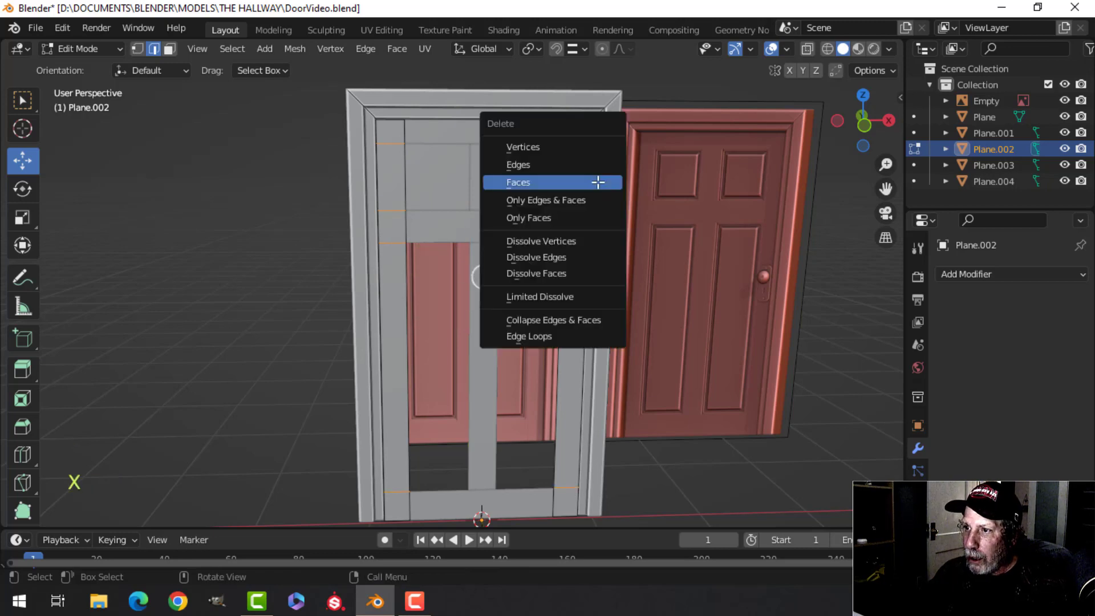
left_click(570, 257)
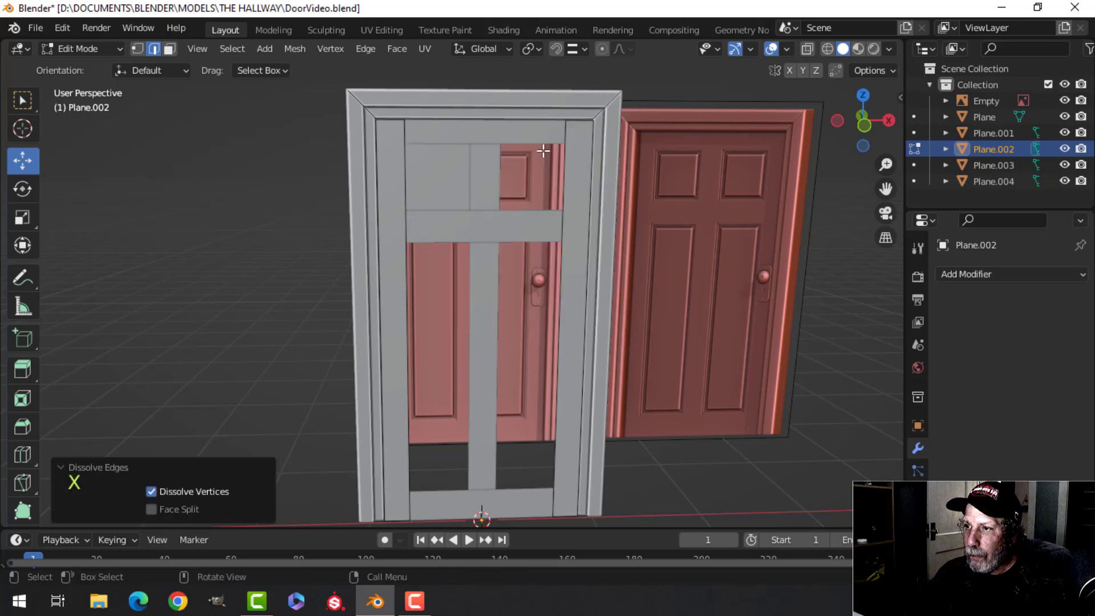
key("Tab")
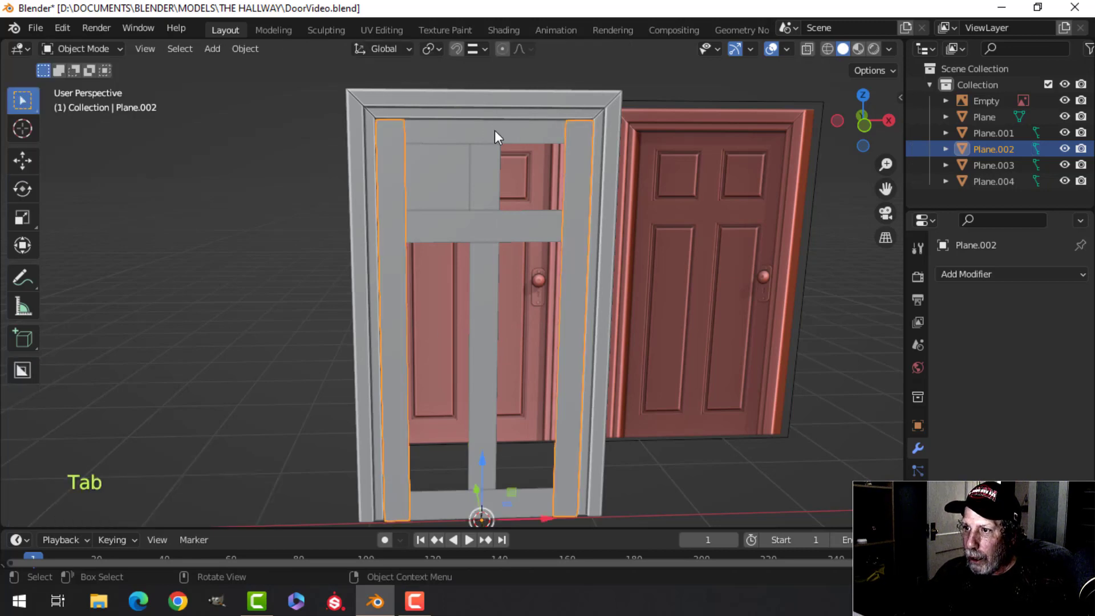
Dissolve the two vertical dividing edges in each of the door's top, middle and bottom rails
left_click(495, 132)
key("Tab")
left_click(501, 131)
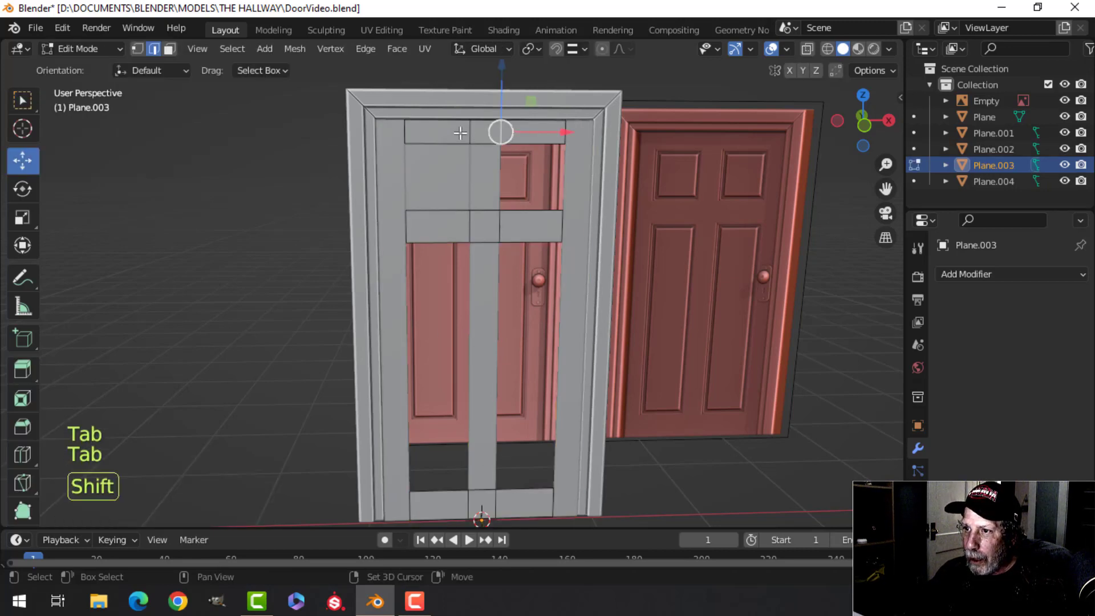
left_click(469, 131, "shift")
left_click(470, 226, "shift")
left_click(499, 227, "shift")
middle_click_drag(536, 357, 501, 199, "shift")
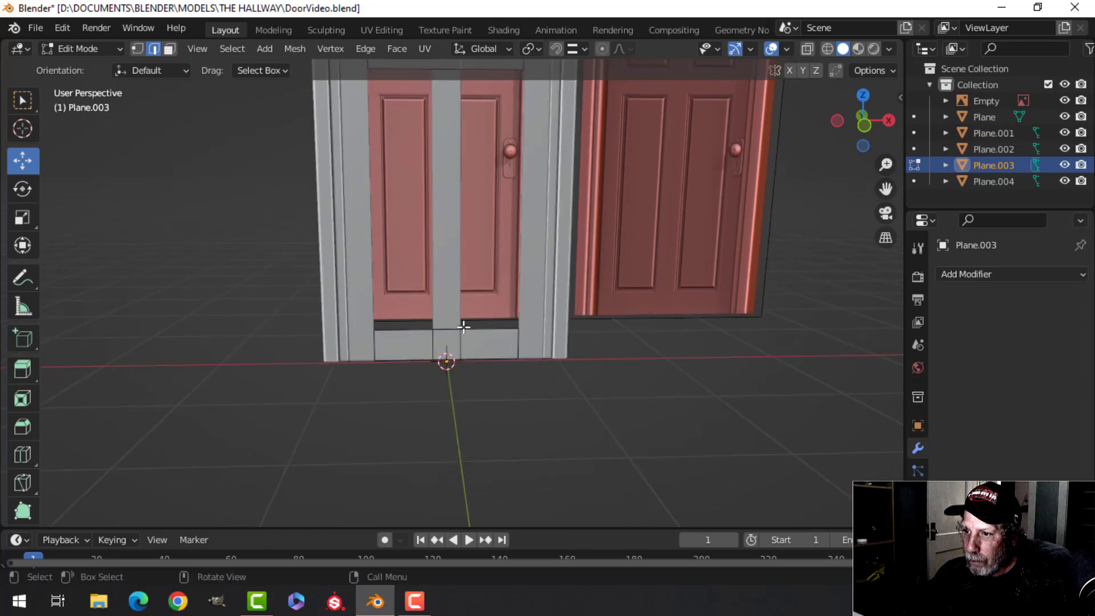
left_click(460, 344, "shift")
left_click(435, 346, "shift")
key("x")
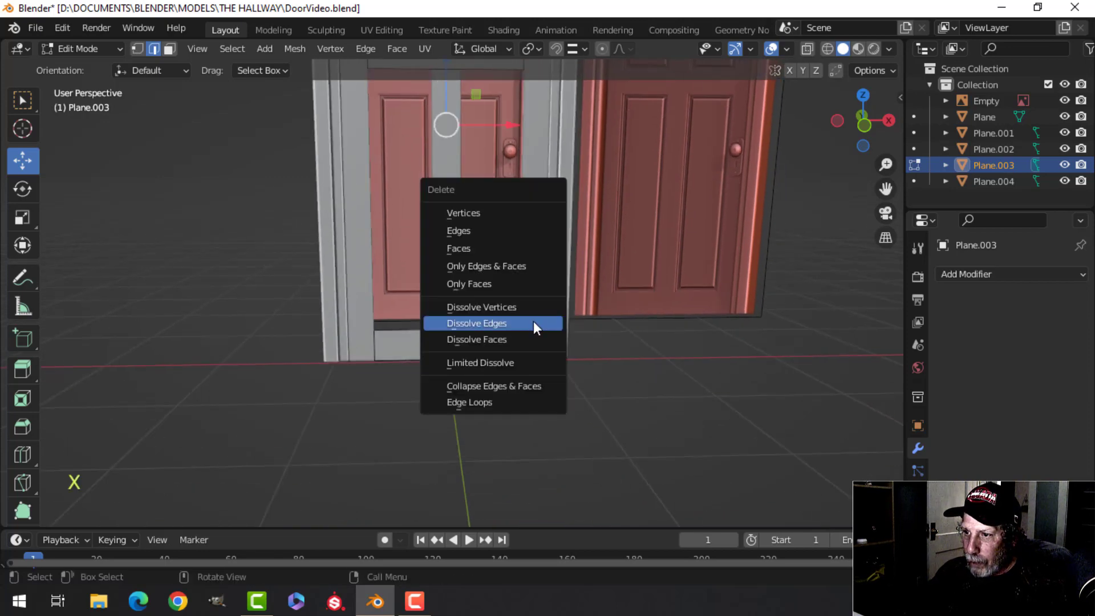
left_click(532, 324)
key("Tab")
Check the centre strips' mesh for dividing edges and hide the upper-left panel object
middle_click_drag(499, 276, 470, 240, "shift")
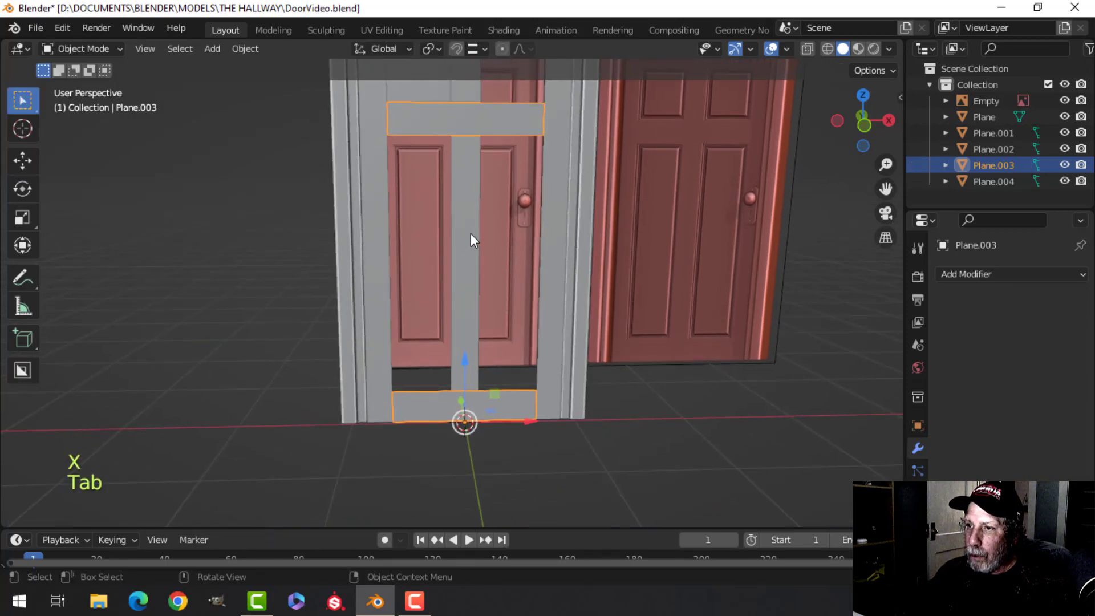
left_click(471, 240)
scroll(519, 241, "down", 1)
key("Tab")
key("Tab")
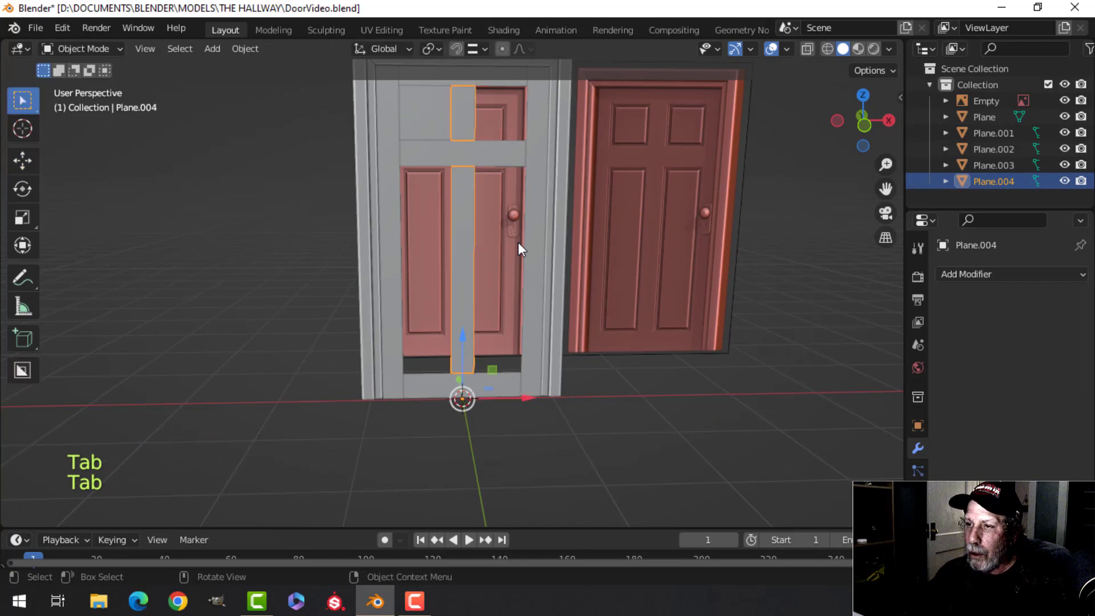
scroll(493, 276, "down", 2)
key("alt+a")
left_click(446, 198)
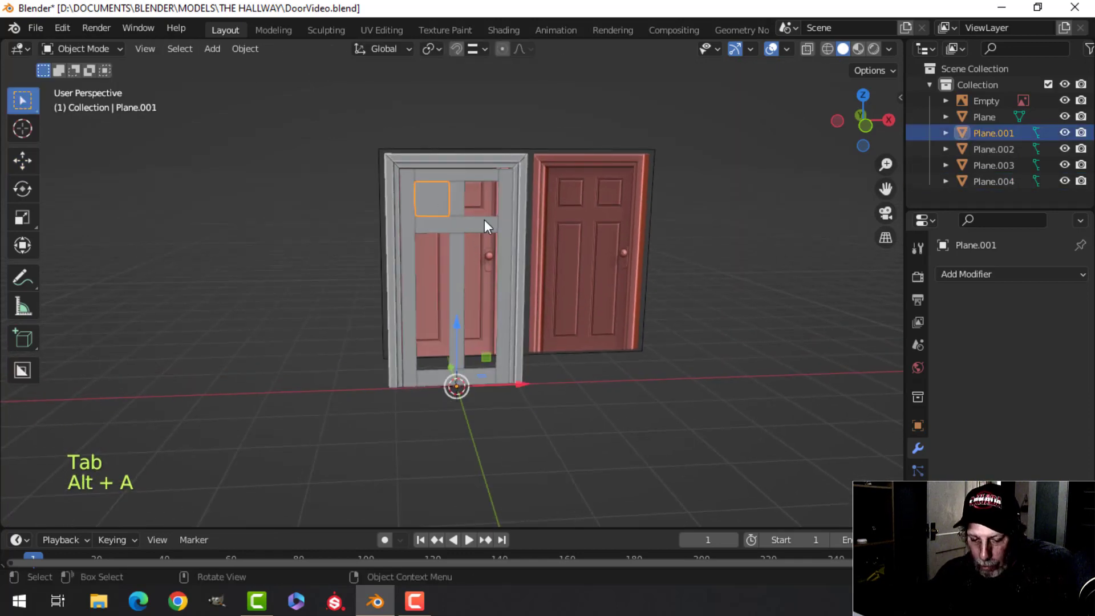
middle_click_drag(486, 224, 505, 247)
key("h")
scroll(496, 245, "up", 3)
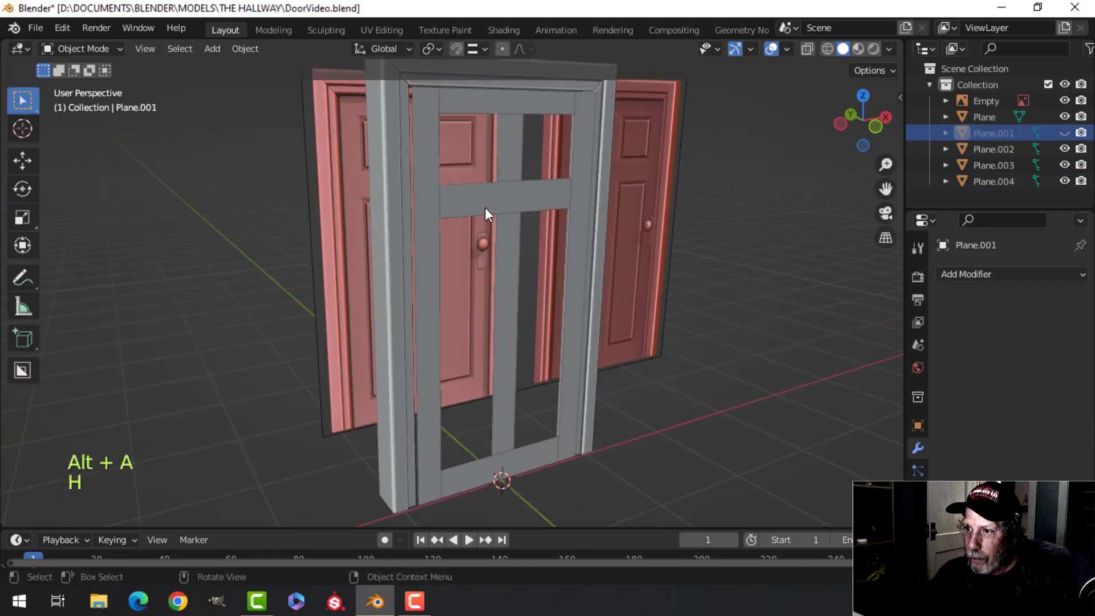
Edit the stiles, rails and centre strips together and move all their geometry about -0.18 m along Y, out of the frame
left_click(486, 212)
left_click(433, 148, "shift")
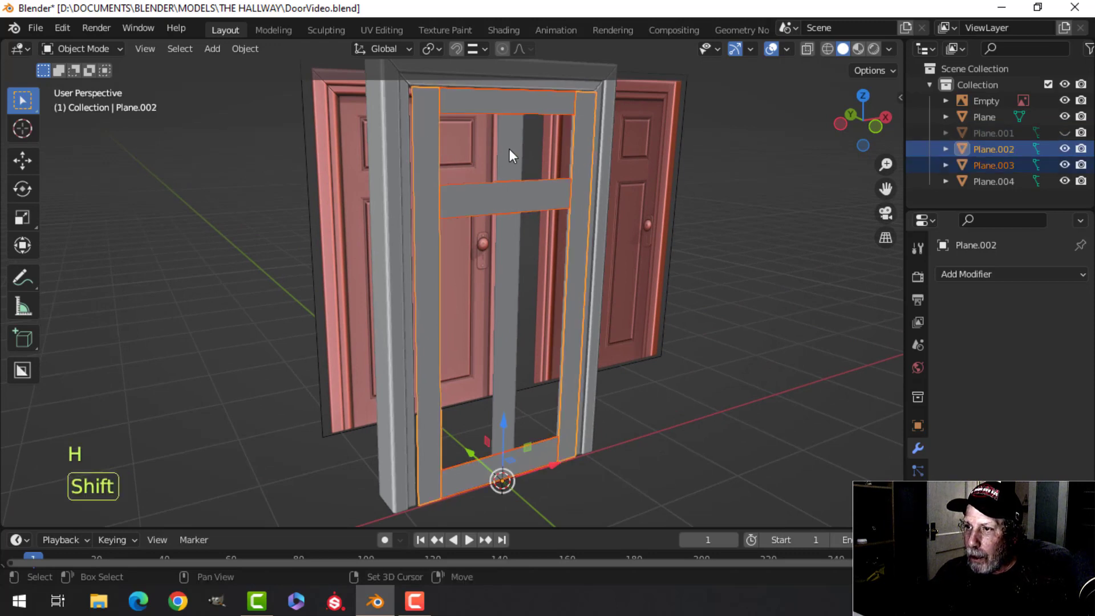
left_click(508, 148, "shift")
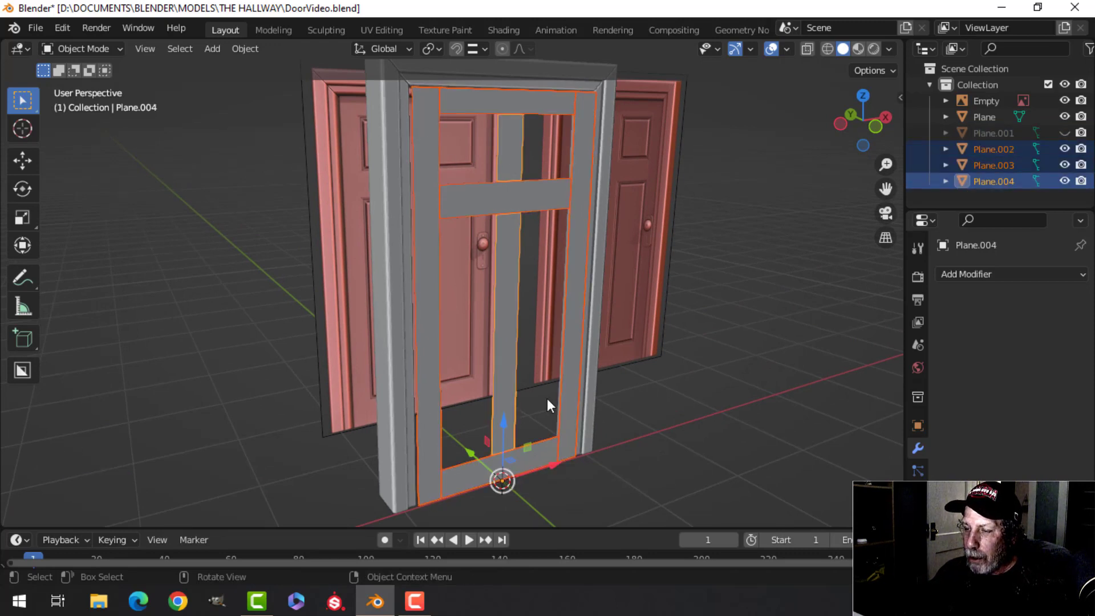
key("Tab")
key("a")
scroll(546, 398, "down", 2)
middle_click_drag(543, 385, 576, 393)
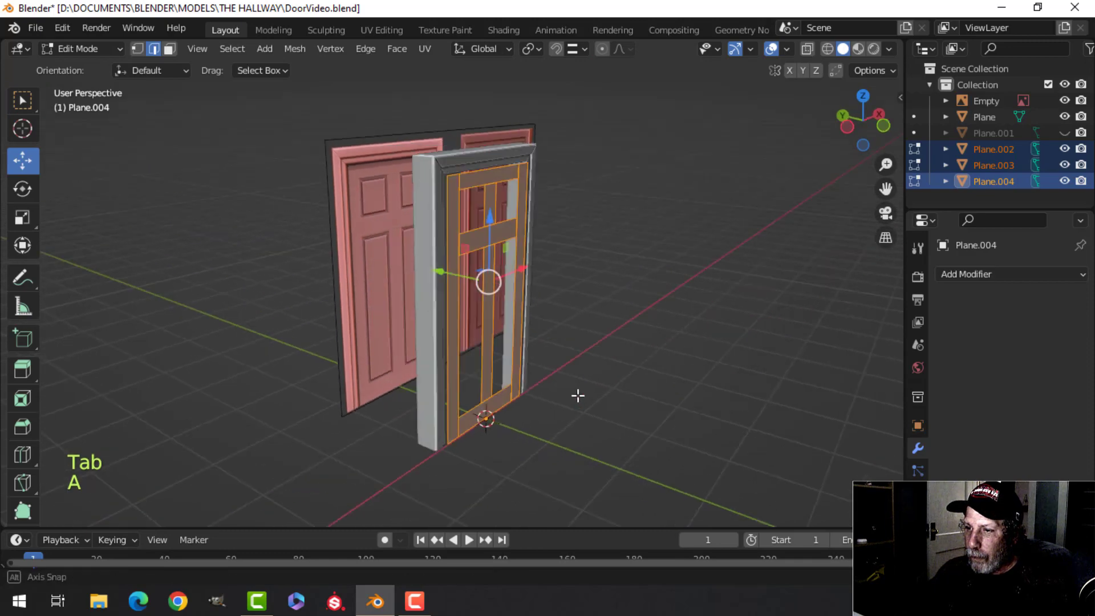
scroll(576, 393, "up", 3)
left_click_drag(465, 268, 491, 275)
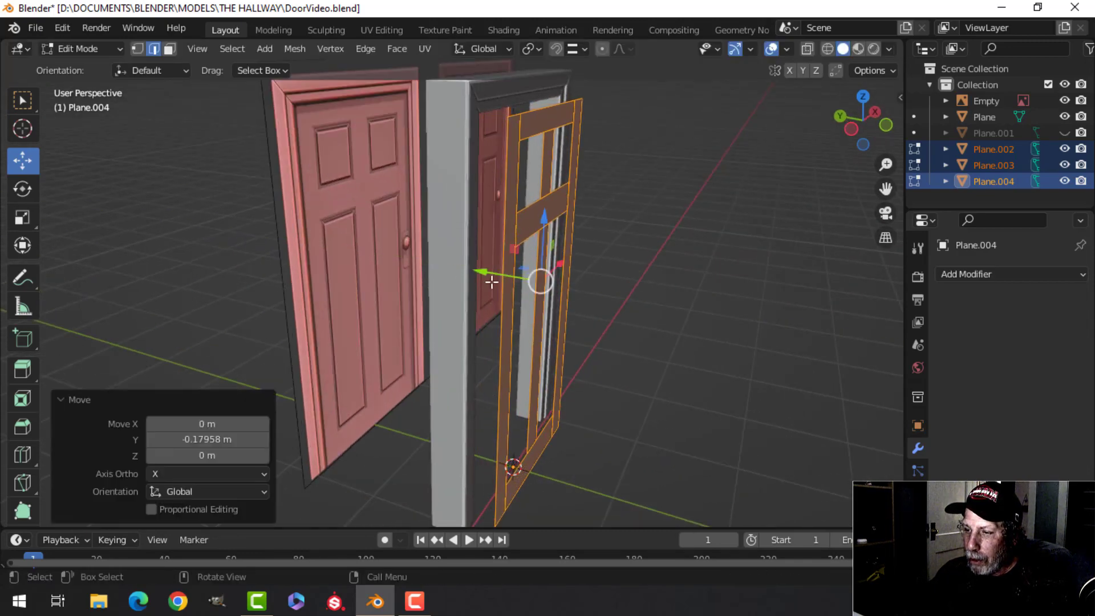
Extrude the stiles, rails and centre strips about 0.085 m towards the frame to give them thickness
middle_click_drag(490, 276, 647, 339)
scroll(536, 367, "up", 1)
key("e")
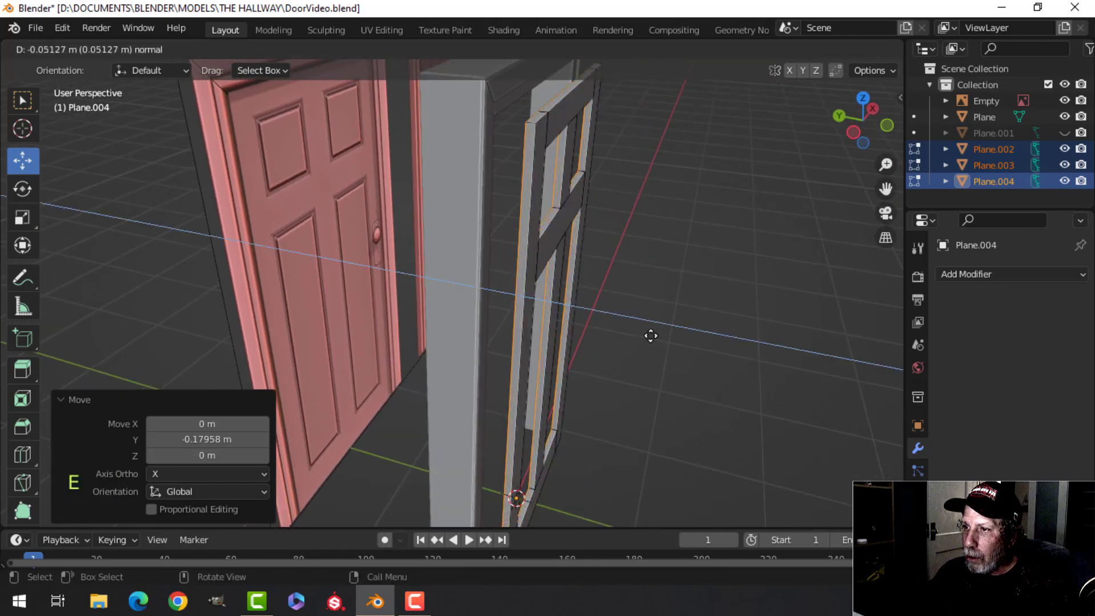
key("shift")
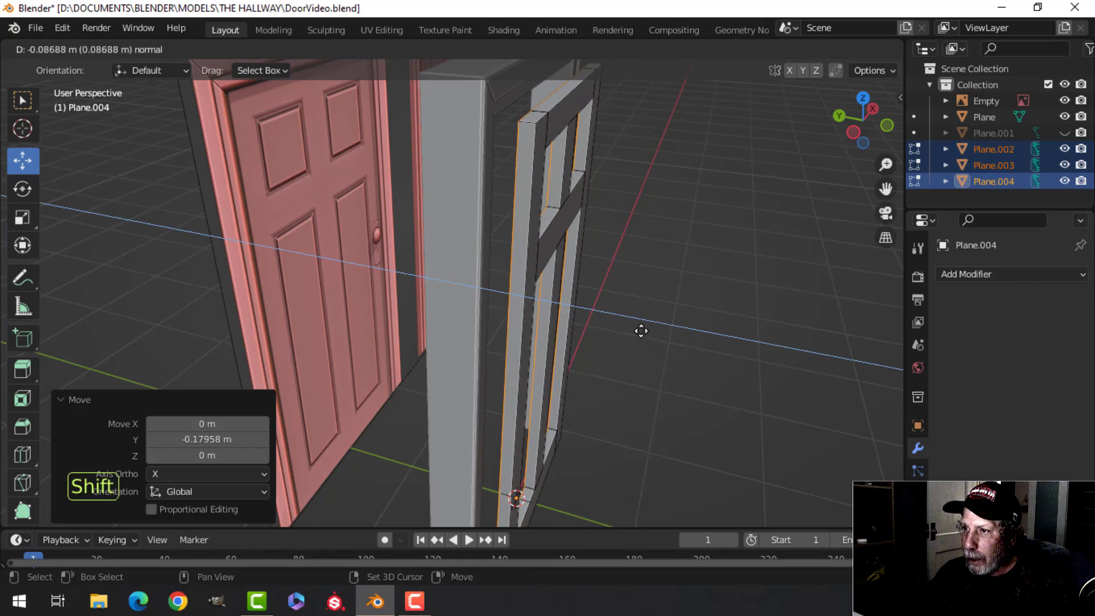
left_click(644, 331)
middle_click_drag(659, 327, 521, 327)
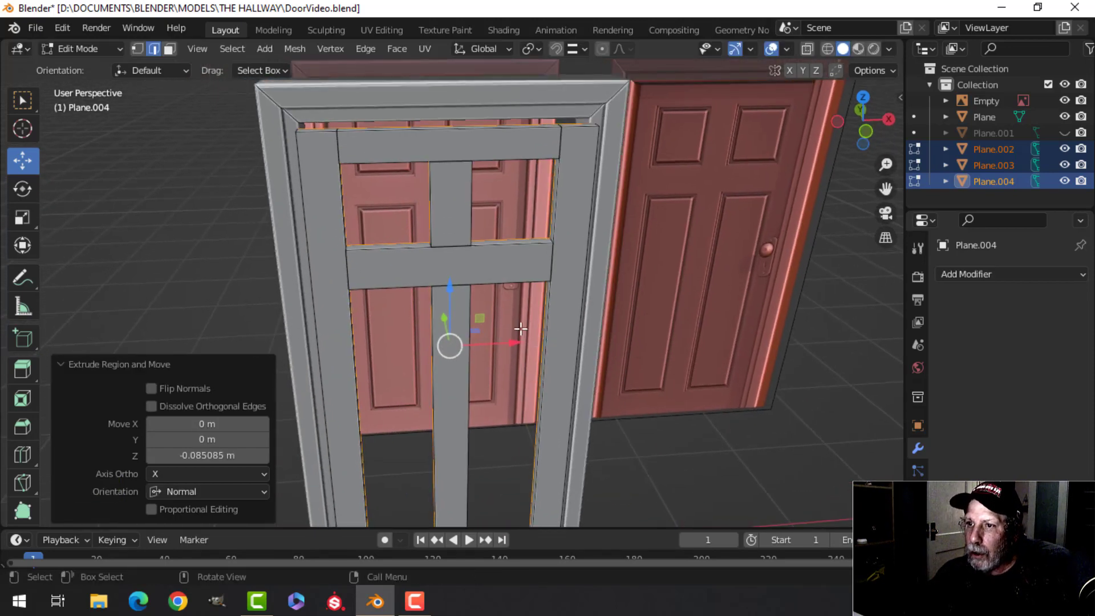
key("Tab")
Add a Bevel modifier to the vertical stiles with 3 segments and an amount of 0.01 m
scroll(457, 311, "down", 2)
key("alt+a")
middle_click_drag(457, 308, 456, 262)
scroll(492, 296, "up", 4)
left_click(597, 310)
middle_click_drag(596, 310, 604, 325)
left_click(973, 275)
left_click(779, 337)
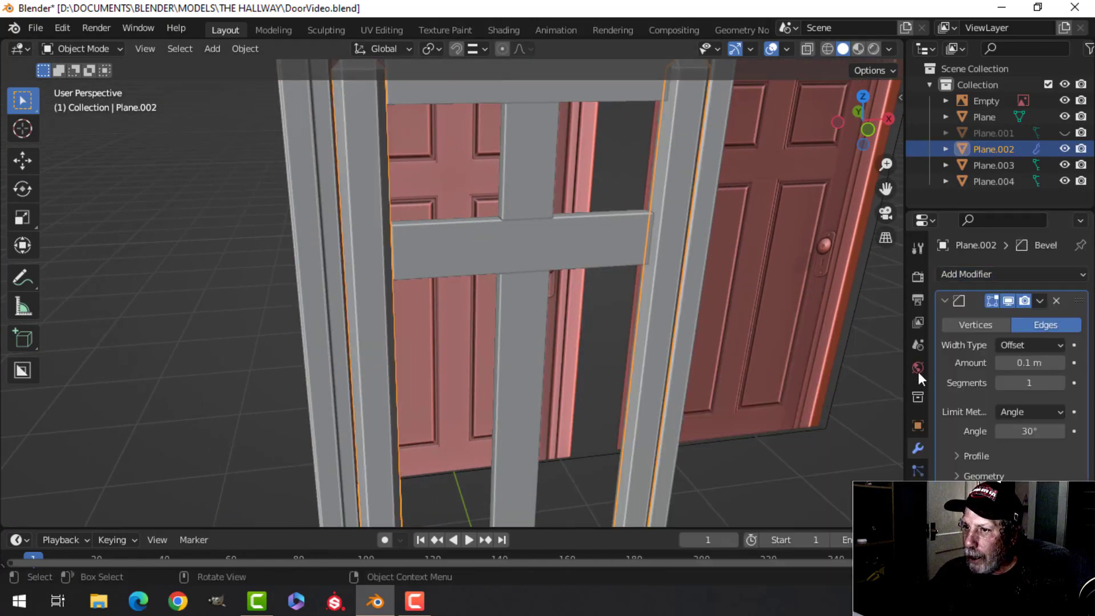
left_click(1059, 383)
left_click(1058, 383)
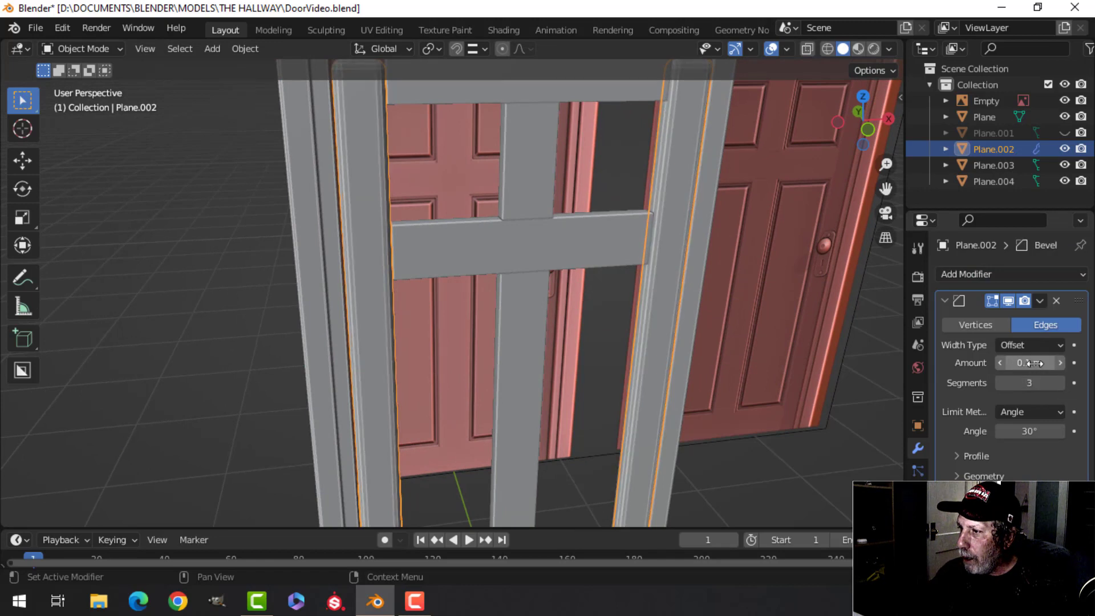
double_click(1027, 363)
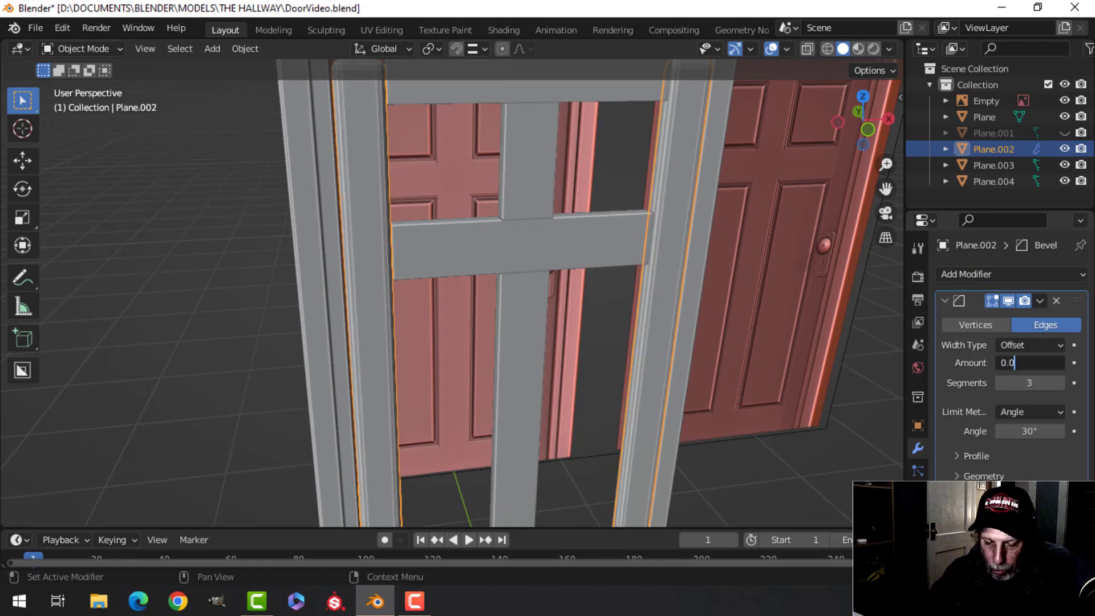
key("Return")
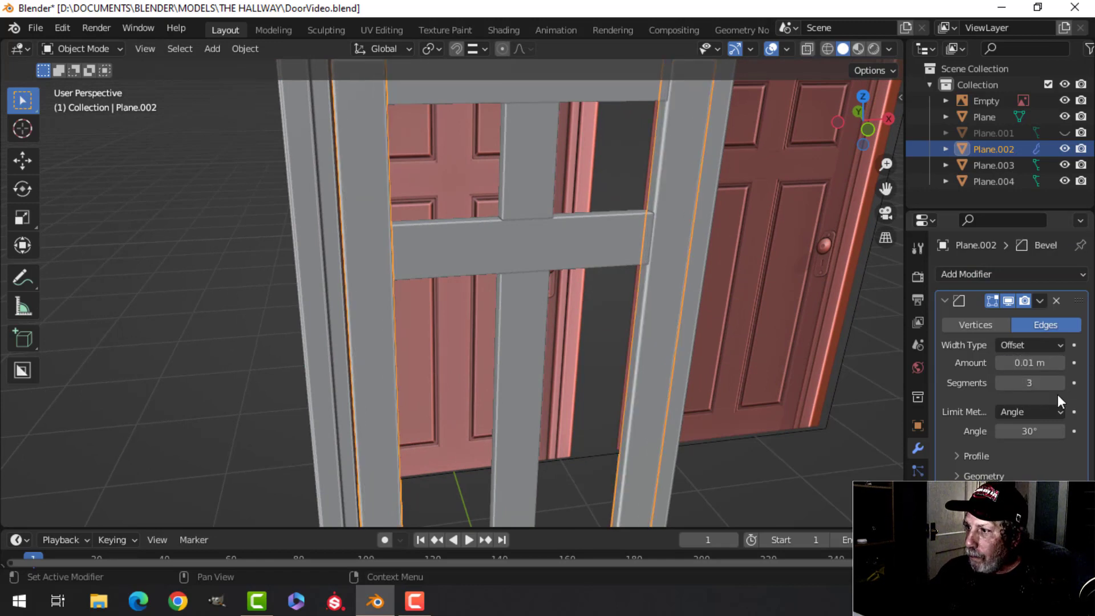
Copy the stiles' Bevel modifier to the horizontal rails and the centre strips
key("alt+a")
scroll(538, 267, "down", 3)
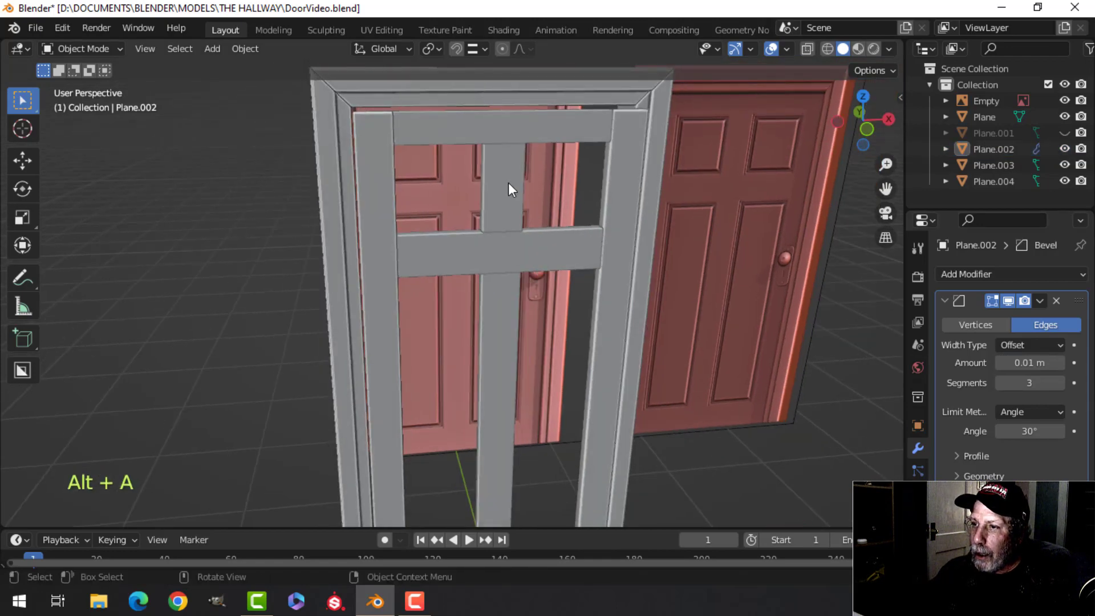
left_click(508, 183)
left_click(545, 135, "shift")
scroll(562, 398, "down", 3)
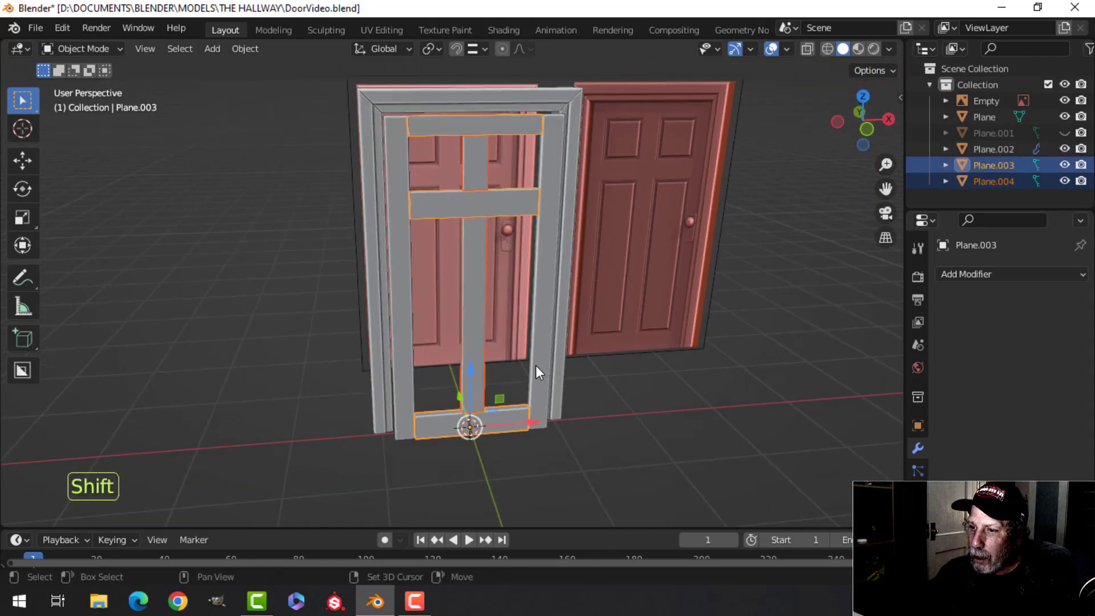
left_click(402, 316, "shift")
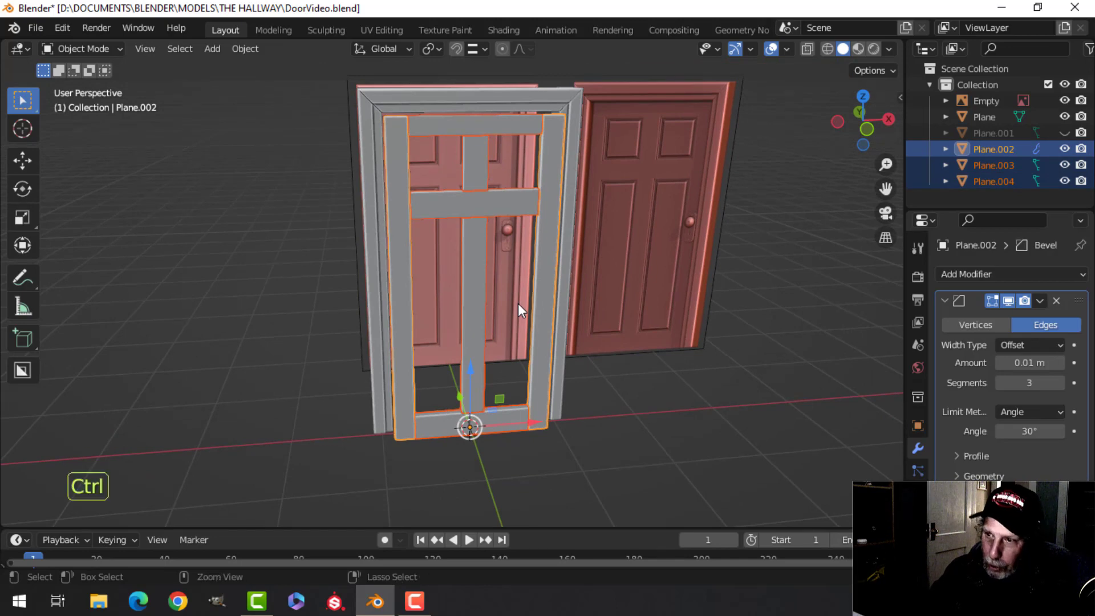
key("ctrl+l")
left_click(463, 443)
scroll(508, 285, "up", 6)
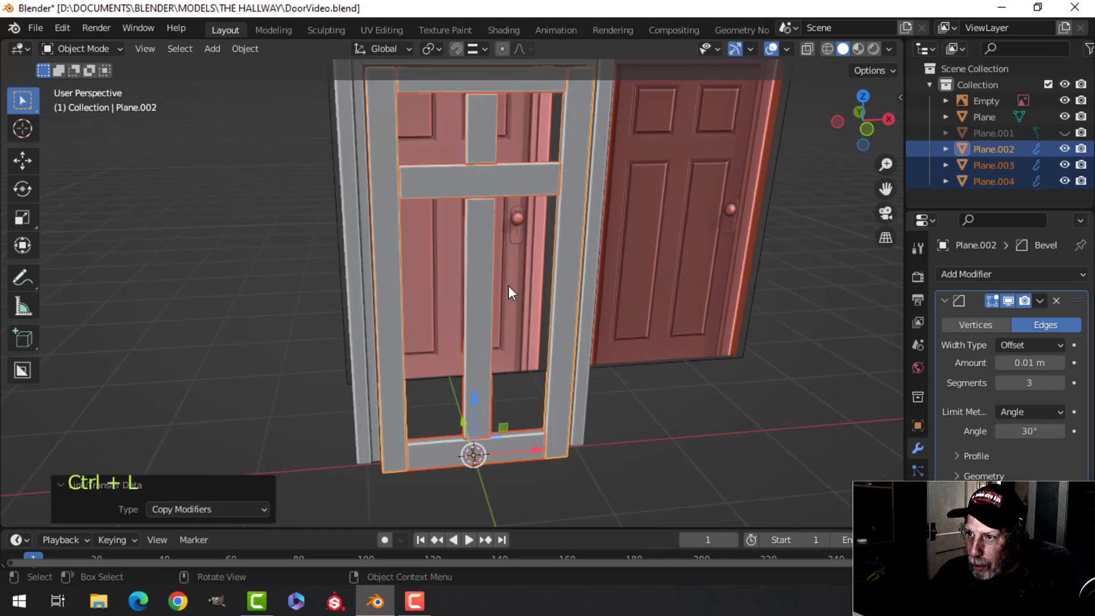
key("alt+a")
Unhide the upper-left panel object and clear the selection
middle_click_drag(512, 265, 492, 306)
scroll(518, 273, "down", 3)
middle_click_drag(491, 307, 527, 258)
key("alt+h")
key("alt+a")
Reveal the hidden upper-left panel face in edit mode and move it about -0.182 m along Y into the door framework
scroll(517, 298, "up", 5)
left_click(555, 230)
key("Tab")
key("a")
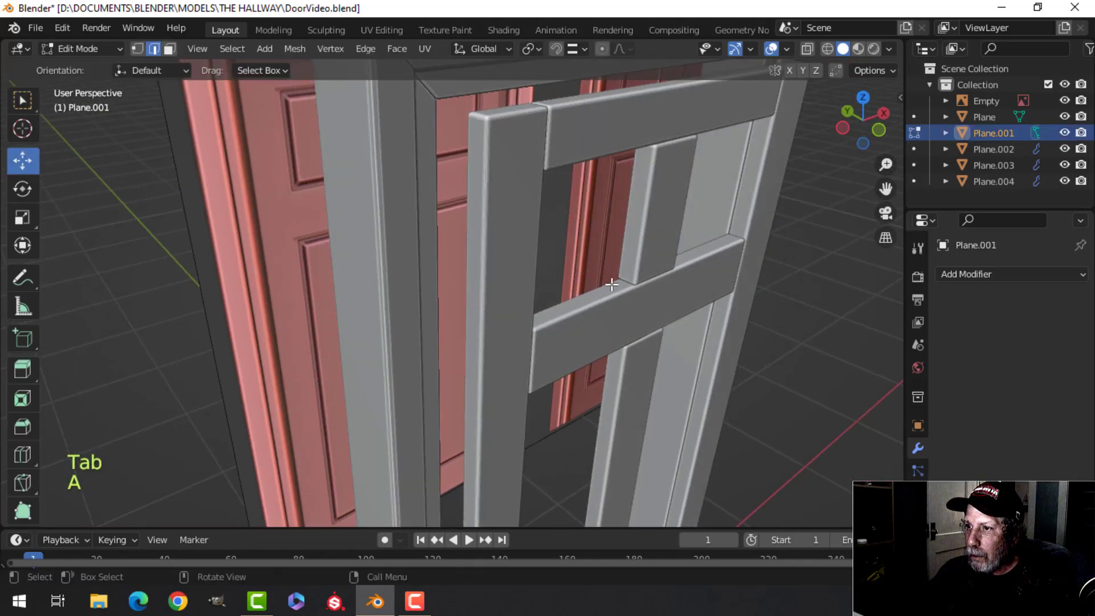
middle_click_drag(611, 287, 546, 196)
key("alt+h")
left_click_drag(546, 196, 592, 217)
middle_click_drag(703, 225, 626, 221)
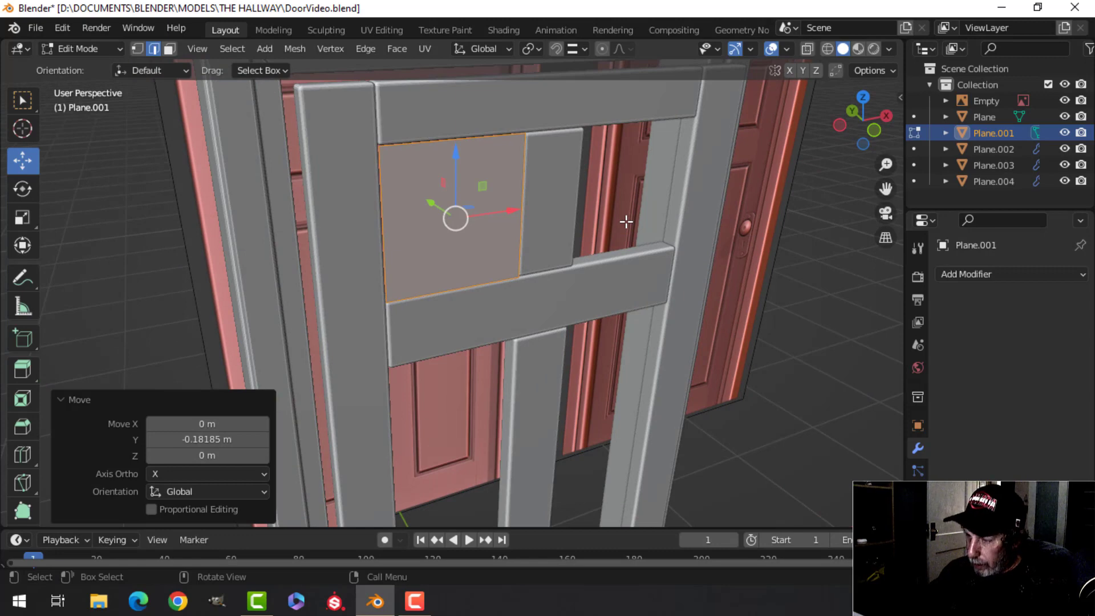
Inset the upper-left panel face about 0.017 m against the reference door in front wireframe view
key("KP_1")
mouse_move(422, 172)
middle_mouse_down("shift")
mouse_move(502, 276)
mouse_move(569, 301)
middle_mouse_up("shift")
scroll(502, 276, "up", 4)
key("z")
left_click(547, 246)
scroll(547, 247, "up", 2)
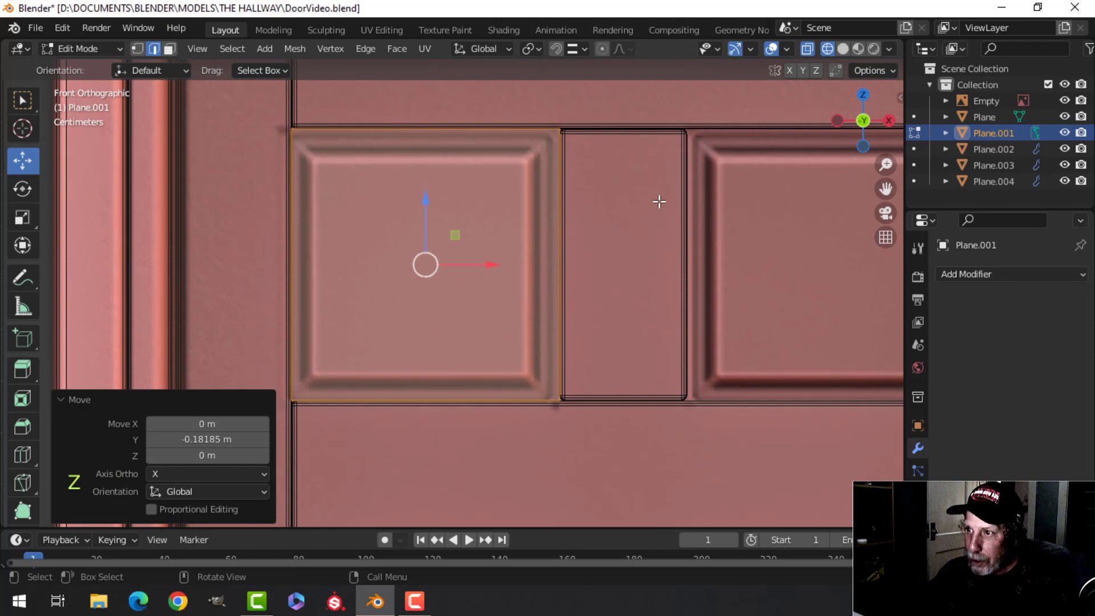
key("i")
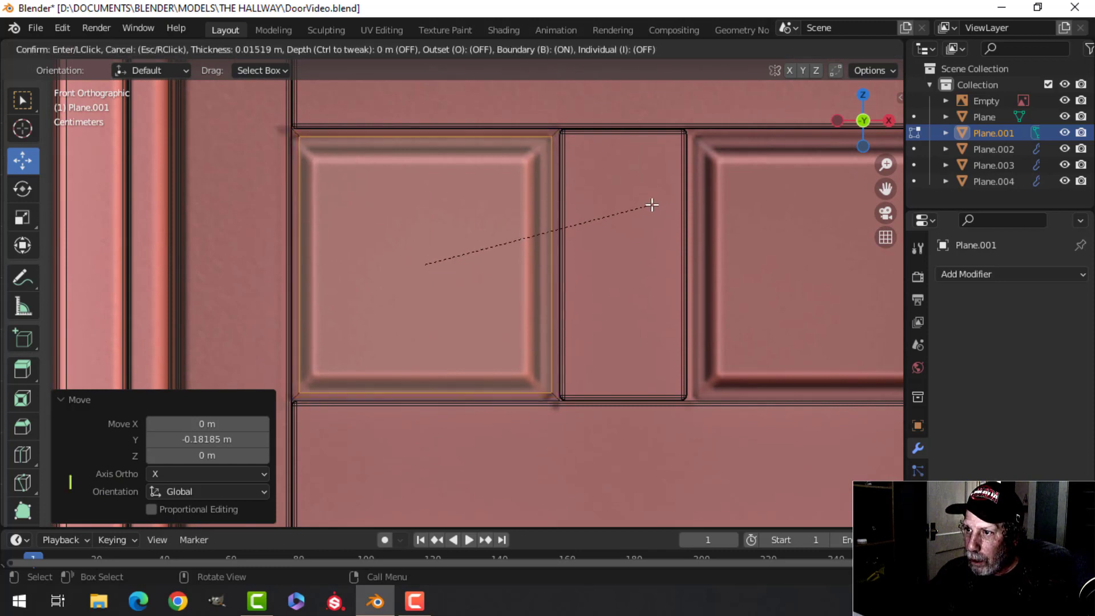
left_click(594, 175)
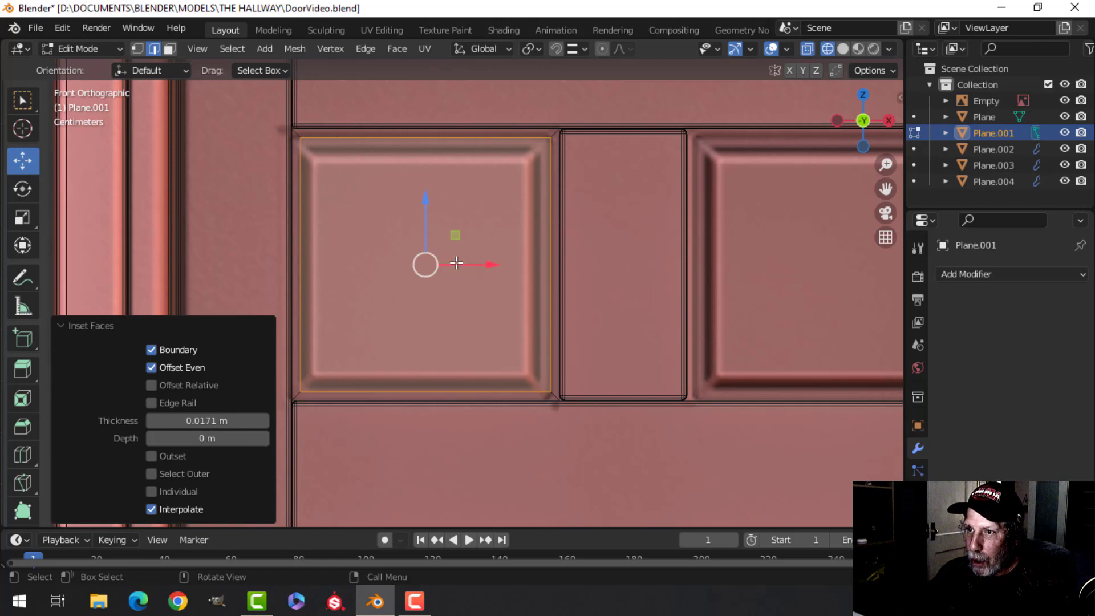
Switch the viewport from wireframe to solid shading and clear the selection on the inset upper-left panel
mouse_move(456, 262)
middle_mouse_down()
mouse_move(631, 310)
mouse_move(450, 264)
middle_mouse_up()
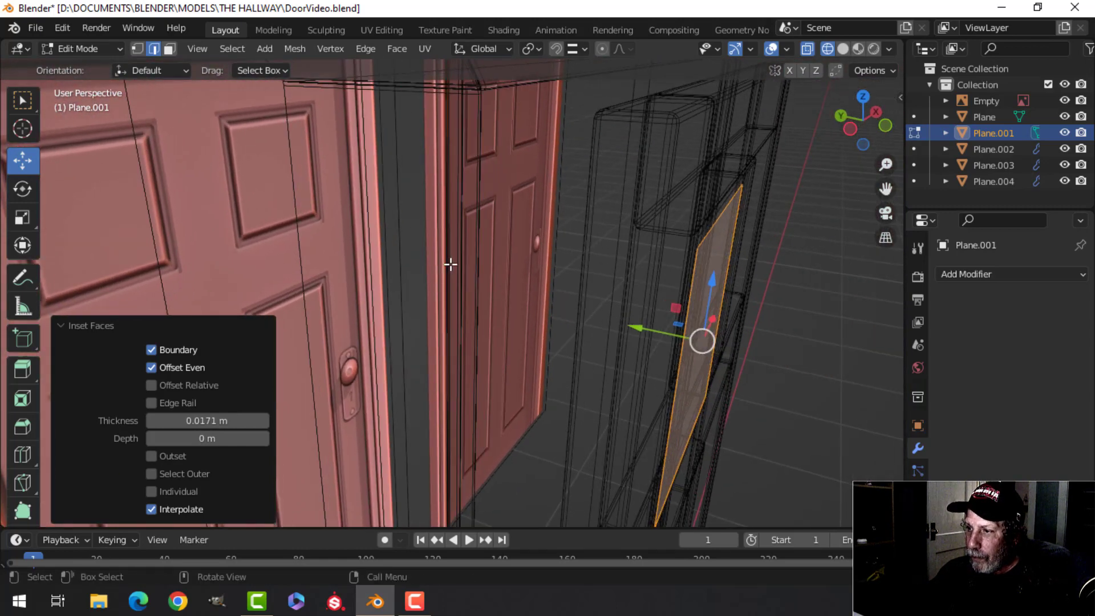
key("KP_Decimal")
key("z")
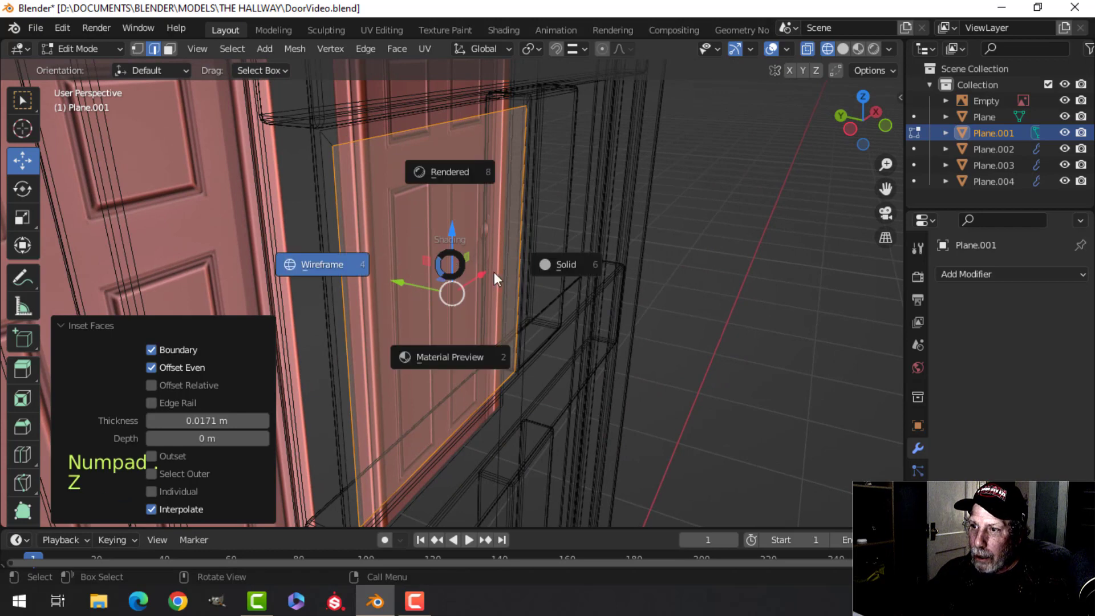
left_click(494, 272)
mouse_move(479, 231)
middle_mouse_down()
mouse_move(489, 237)
mouse_move(484, 223)
middle_mouse_up()
key("alt+a")
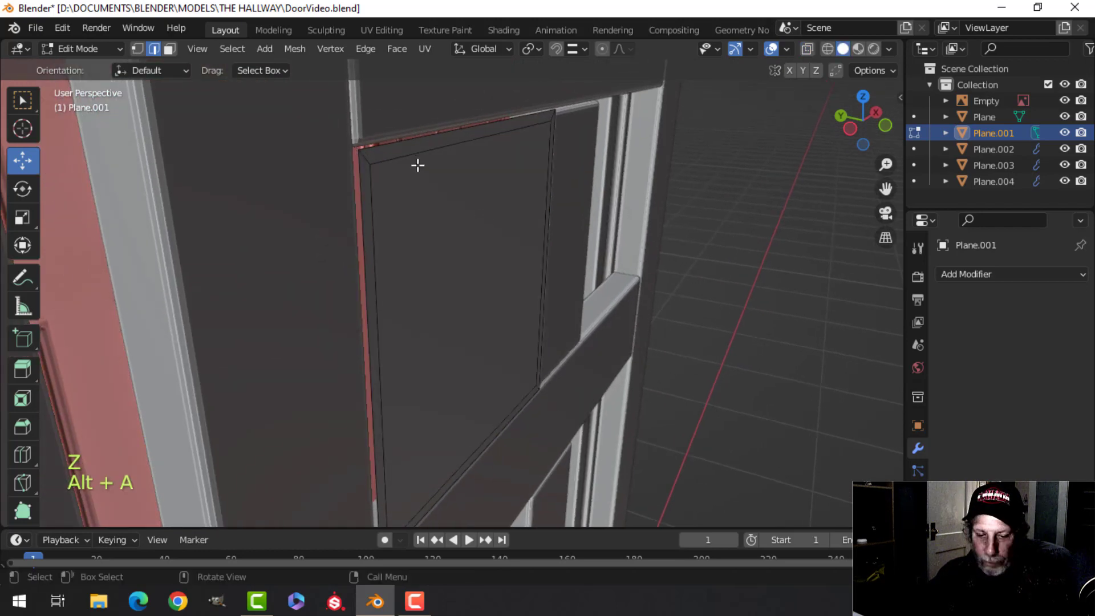
Extrude the panel's outer edge loop slightly along Y to form a shallow rim
key("2")
middle_click_drag(448, 169, 464, 175)
left_click(386, 144, "alt+shift")
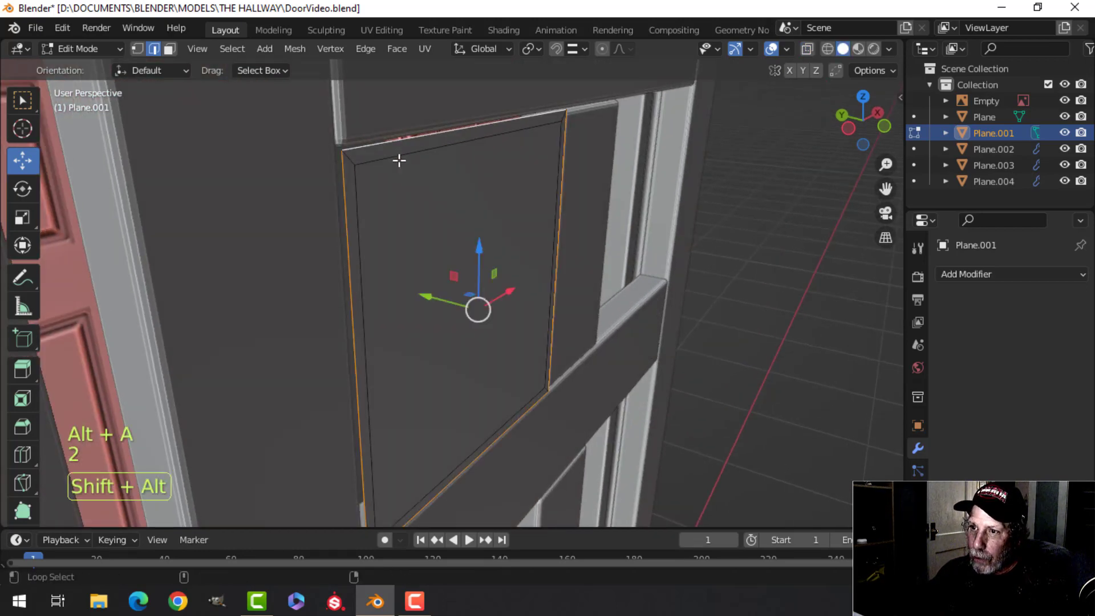
middle_click_drag(460, 237, 433, 212)
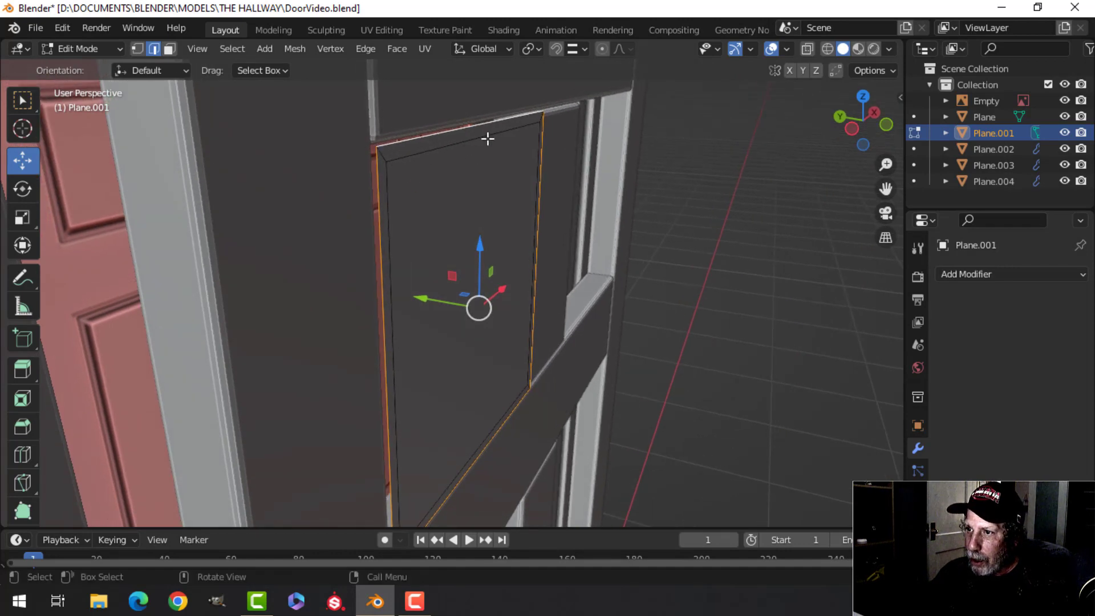
middle_click_drag(523, 276, 590, 313)
key("e")
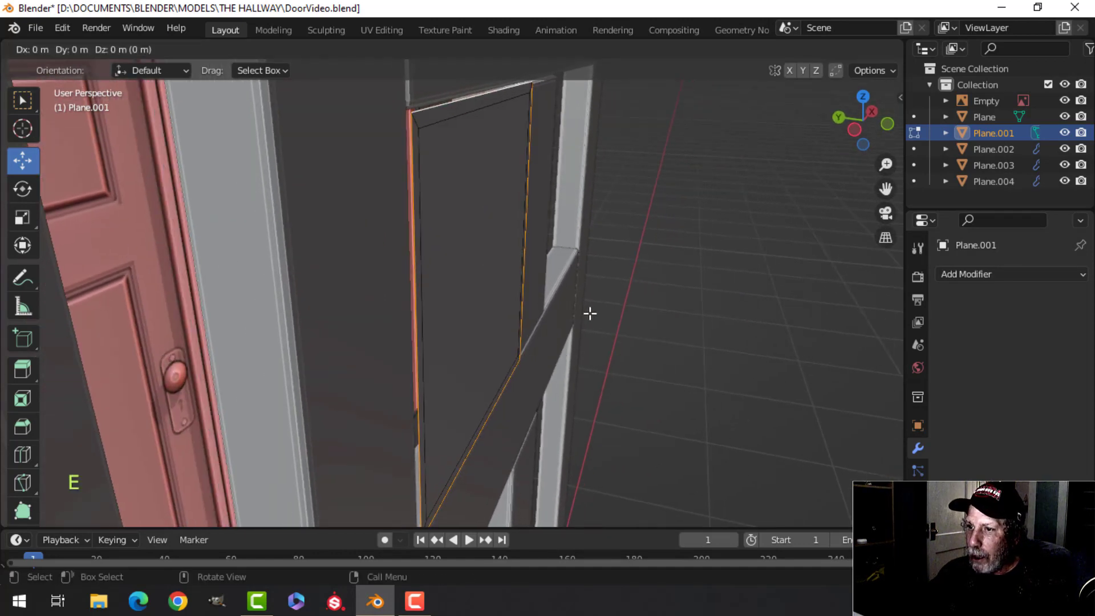
right_click(589, 313)
left_click_drag(425, 273, 414, 269)
Extrude the panel's inner face about -0.0127 m along its normal to recess it behind the border
middle_click_drag(568, 252, 578, 286)
key("alt+a")
key("3")
left_click(465, 230)
key("e")
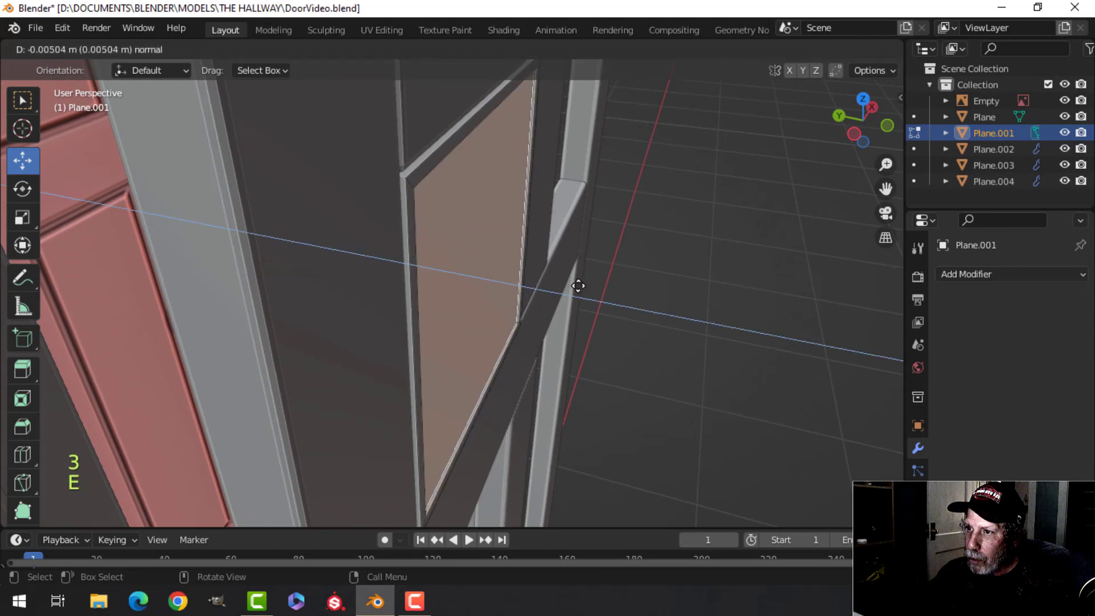
left_click(579, 281)
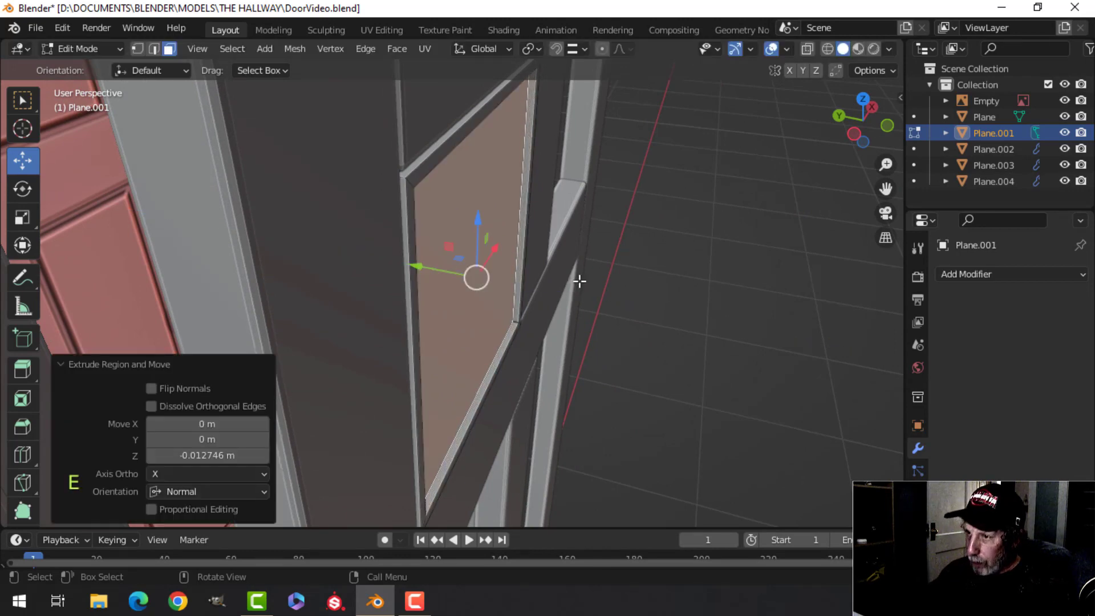
Inset the recessed panel face about 0.0235 m against the reference door in front wireframe view
key("KP_1")
key("z")
left_click(451, 275)
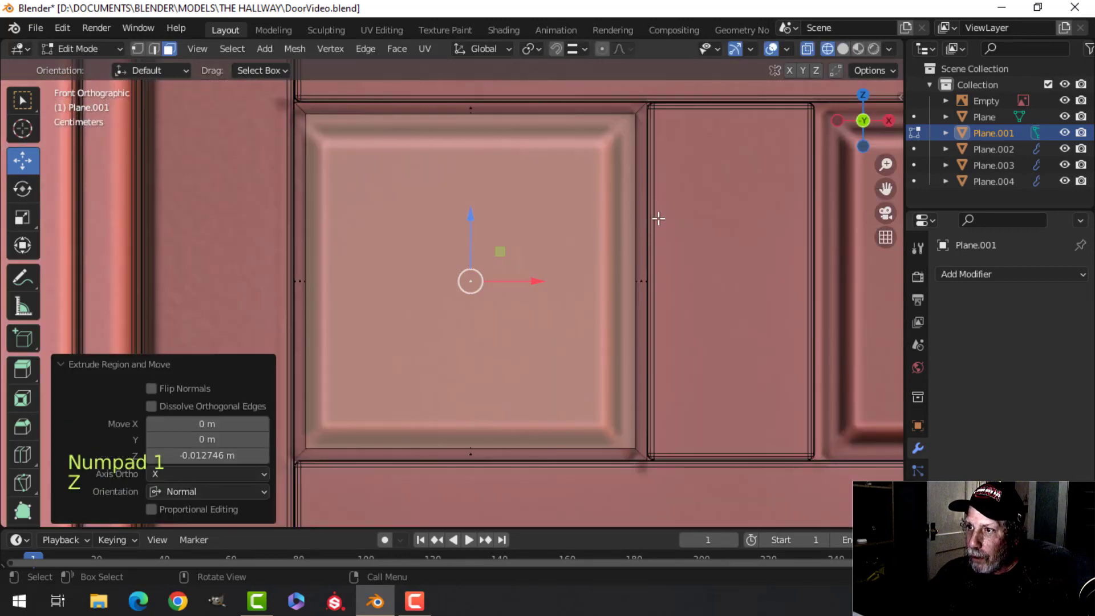
key("i")
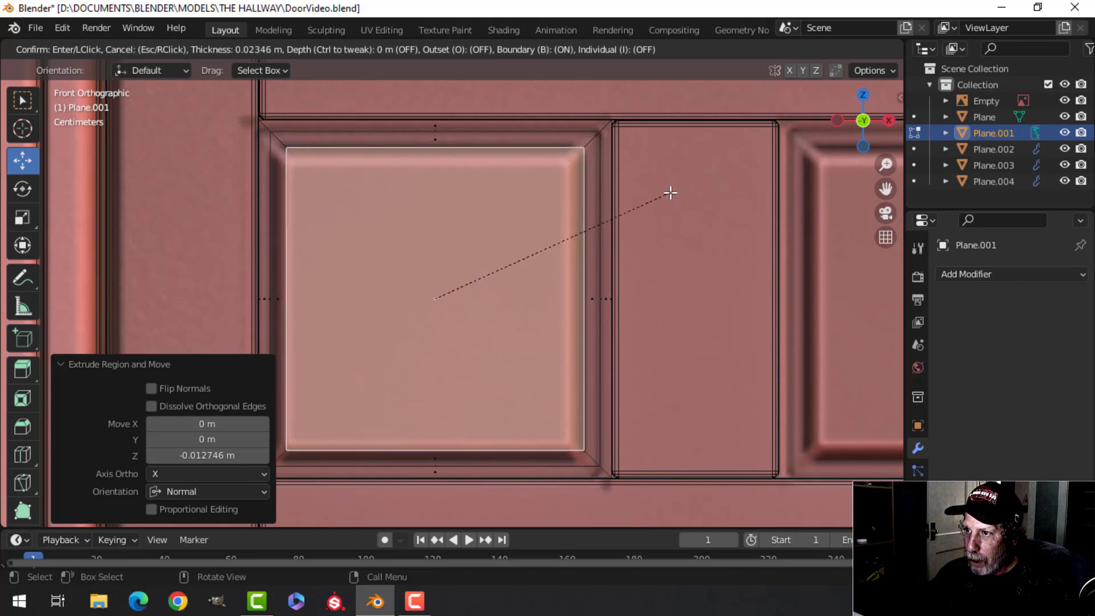
left_click(675, 193)
In solid shading, extrude the inset face about 0.0147 m outward and scale it down to taper its sides
middle_click_drag(675, 192, 589, 295)
key("z")
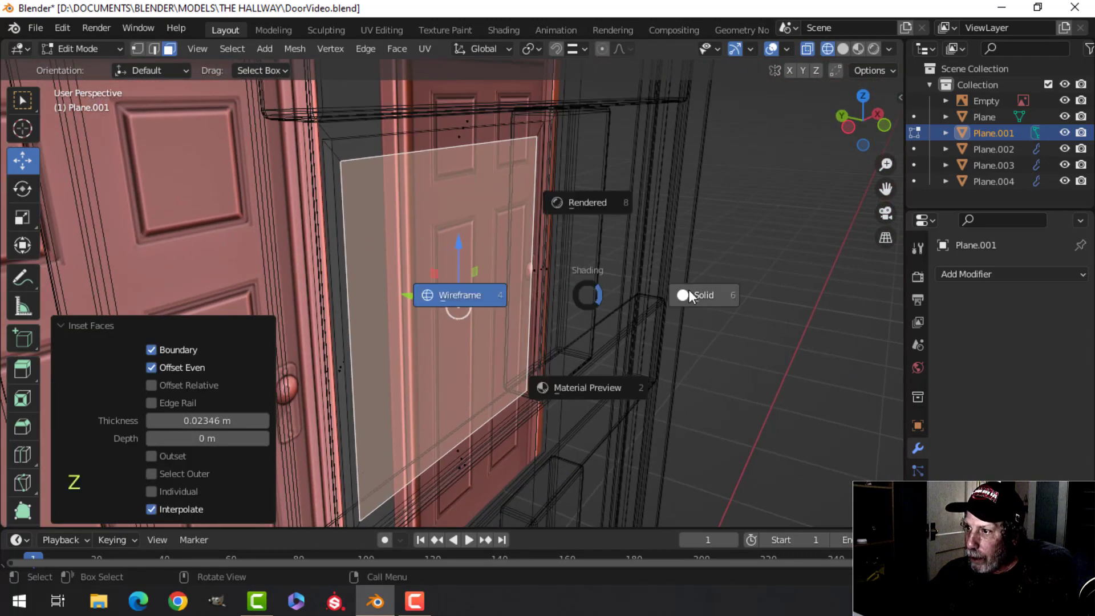
left_click(691, 290)
mouse_move(577, 257)
middle_mouse_down()
mouse_move(599, 264)
mouse_move(533, 267)
mouse_move(572, 232)
middle_mouse_up()
key("e")
left_click(540, 272)
key("s")
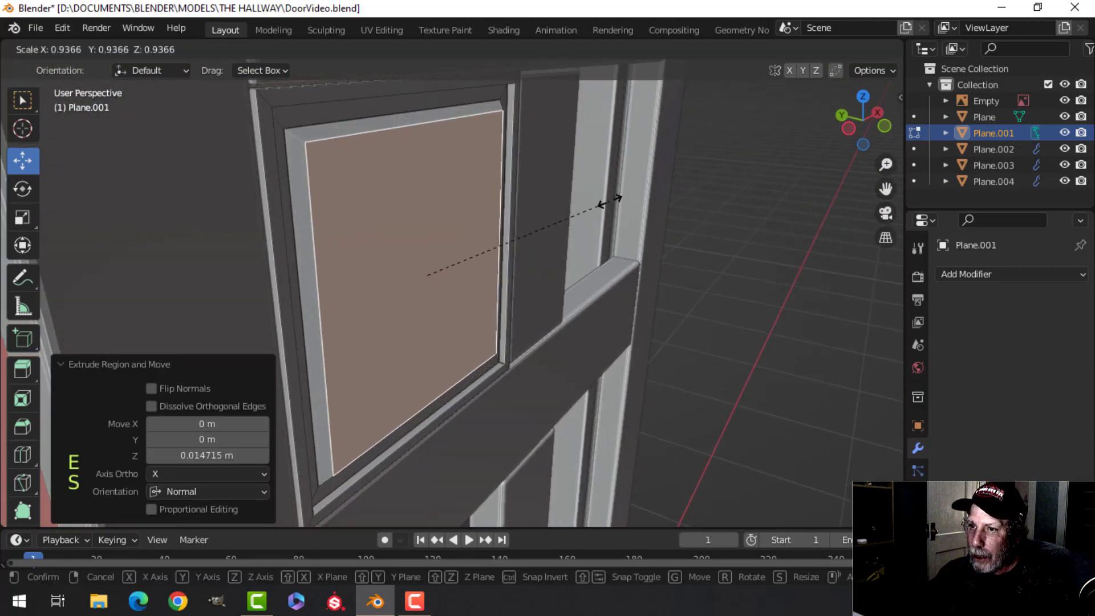
left_click(606, 200)
Isolate the panel in local view and return to edit mode with nothing selected
middle_click_drag(606, 200, 528, 224)
key("alt+a")
key("Tab")
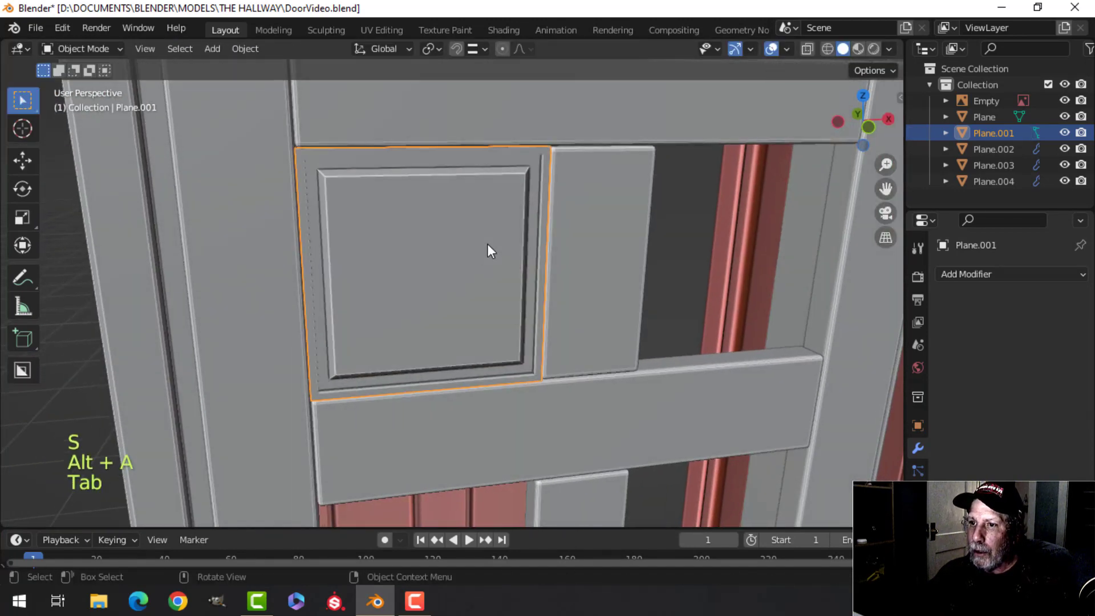
key("slash")
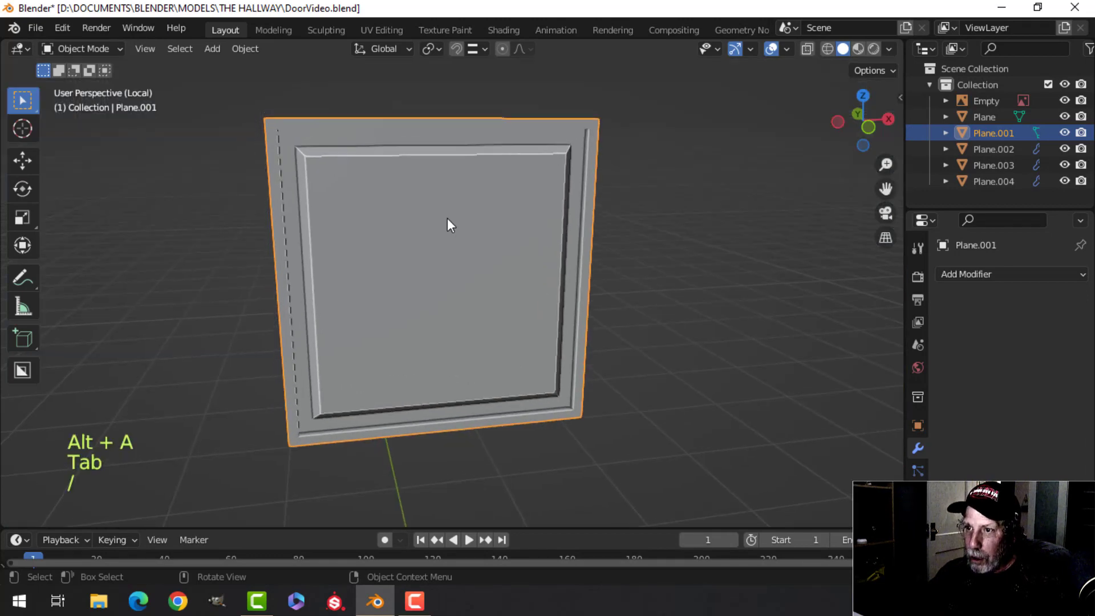
middle_click_drag(447, 218, 423, 231, "shift")
scroll(450, 242, "up", 2)
key("Tab")
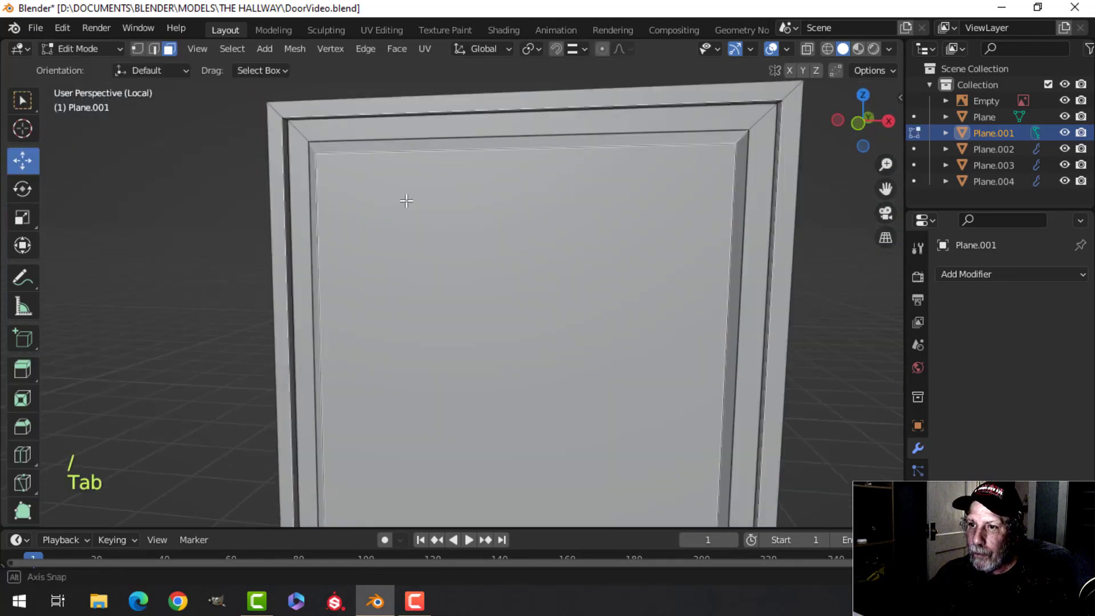
key("alt+a")
Bevel the two edge loops of the panel's outer border about 0.0067 m with 4 segments
middle_click_drag(342, 178, 440, 223)
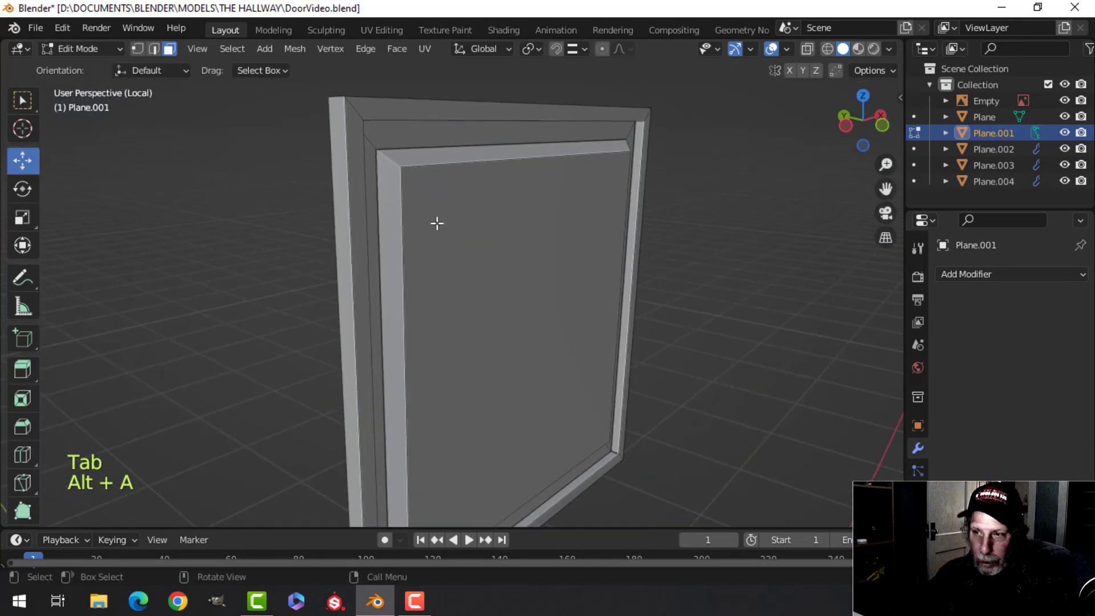
key("2")
left_click(342, 152, "alt+shift")
middle_click_drag(342, 152, 485, 236)
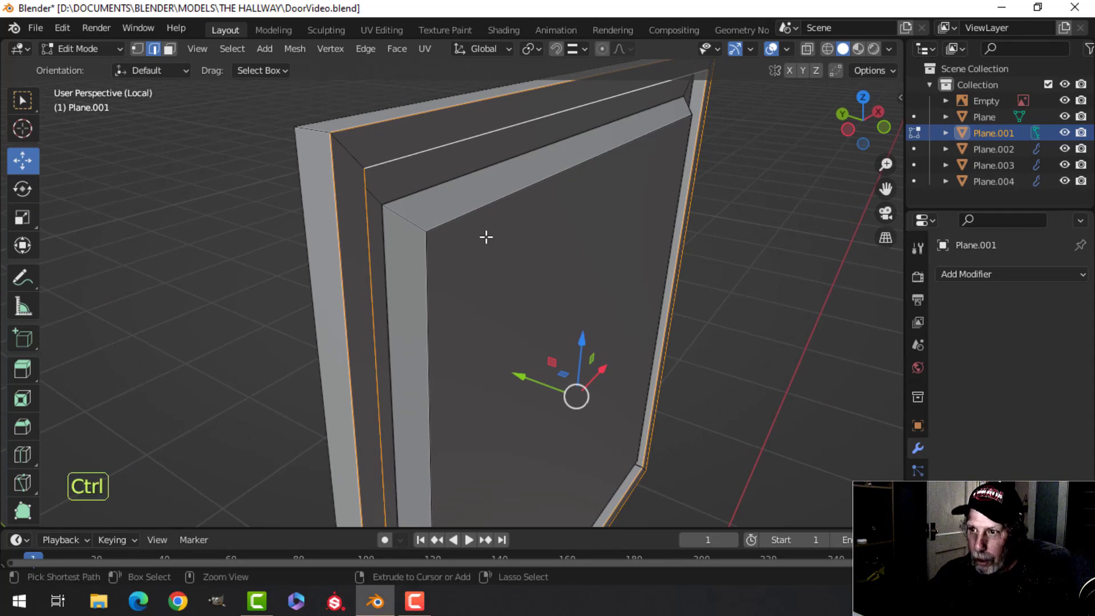
key("ctrl+b")
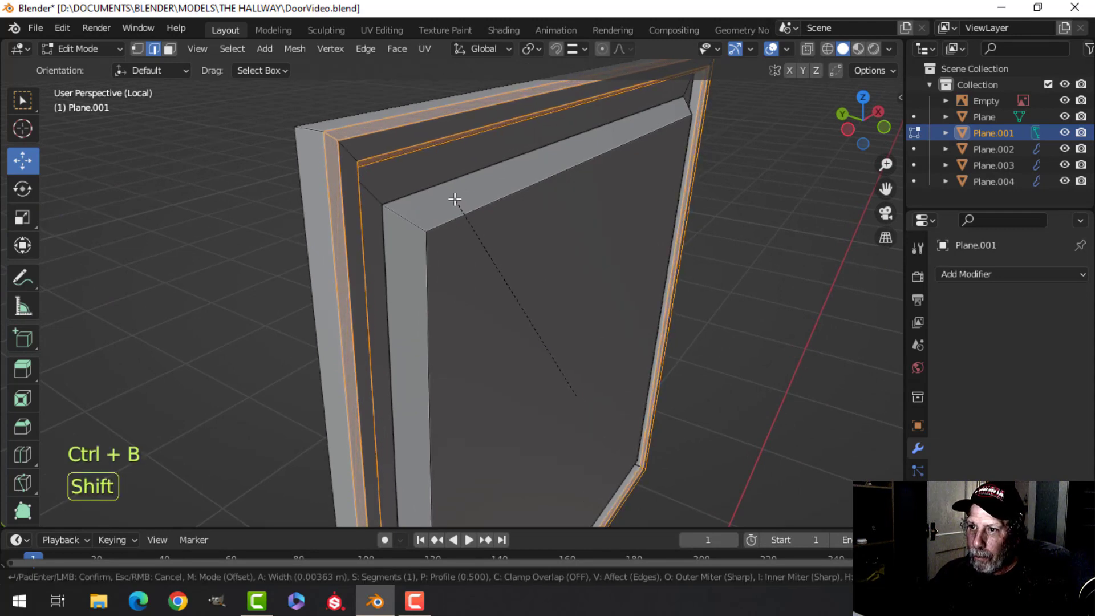
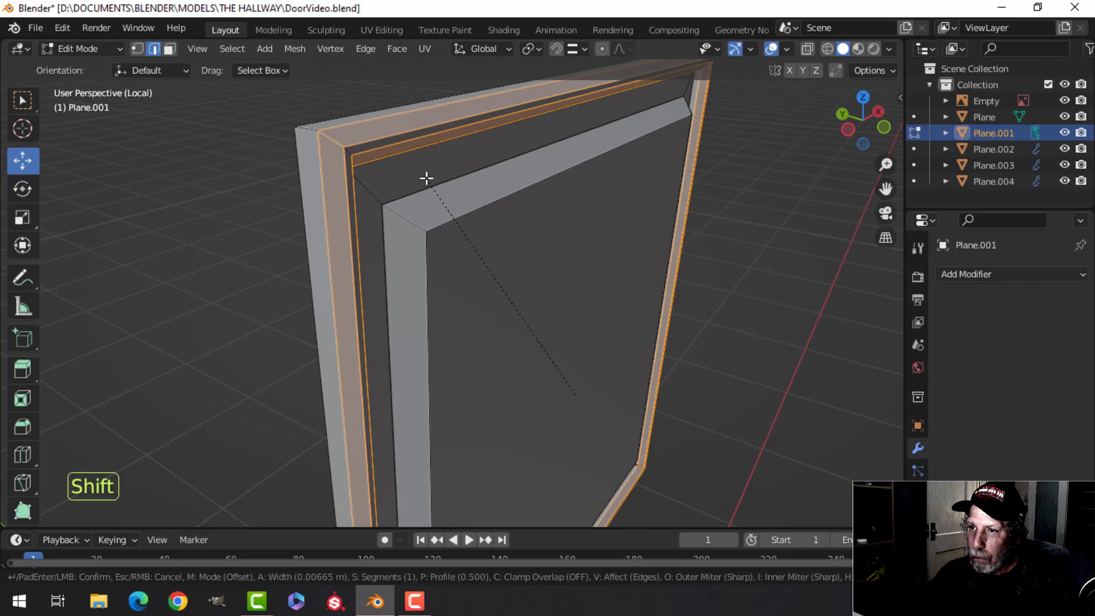
scroll(426, 179, "up", 3)
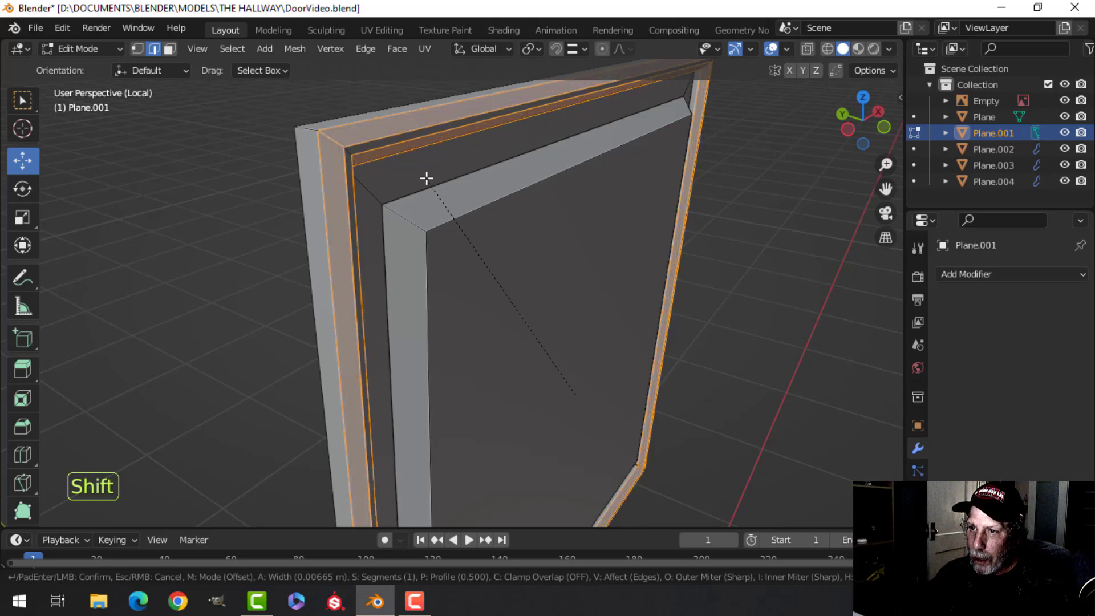
left_click(427, 178)
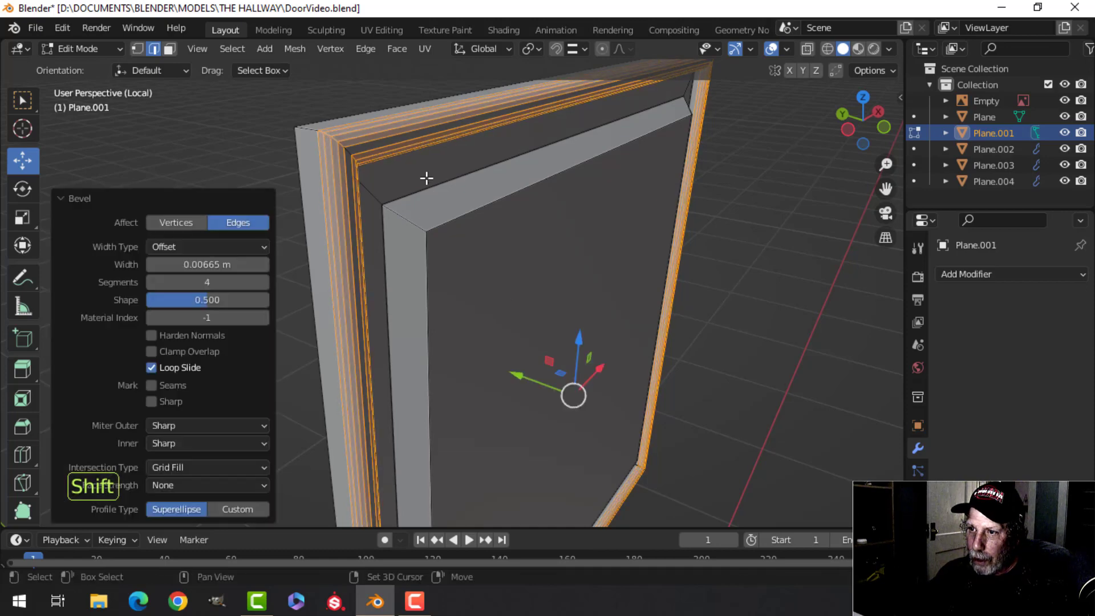
Bevel the edges around the raised centre face about 0.0064 m with 4 segments
middle_click_drag(426, 179, 444, 173)
key("alt+a")
middle_click_drag(320, 154, 413, 225, "shift")
scroll(480, 234, "up", 2)
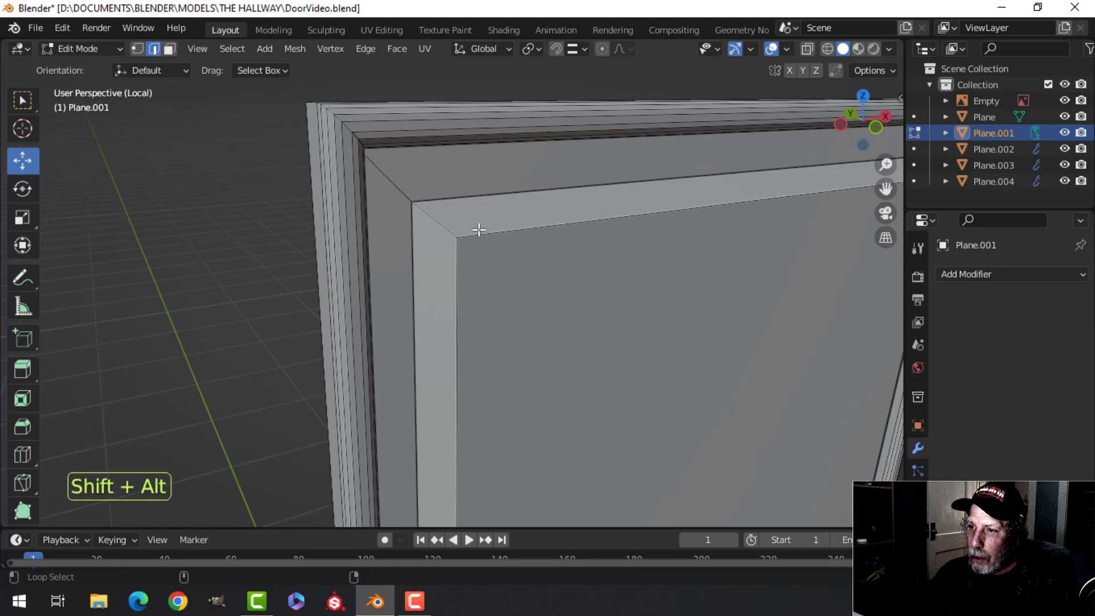
left_click(479, 230, "alt+shift")
key("3")
scroll(594, 293, "down", 3)
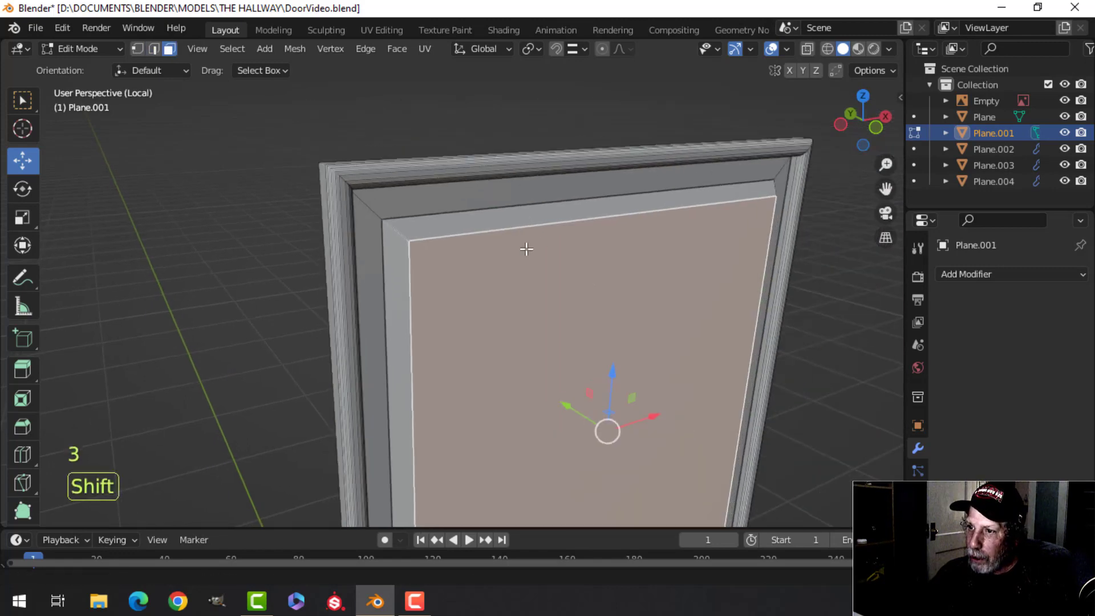
middle_click_drag(522, 247, 551, 238)
key("ctrl+b")
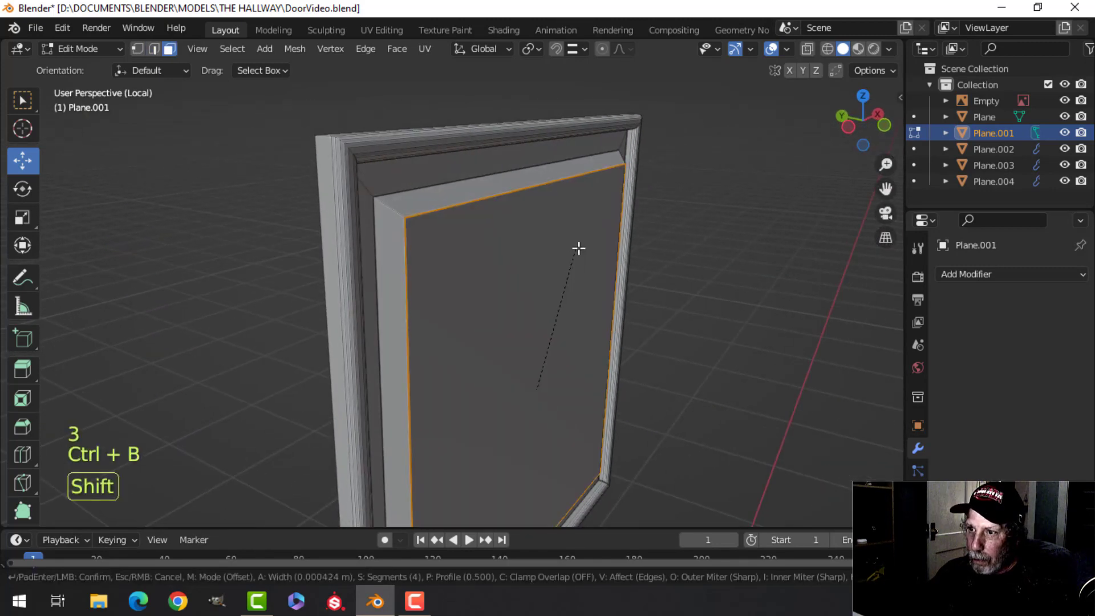
left_click(632, 209)
scroll(474, 249, "up", 3)
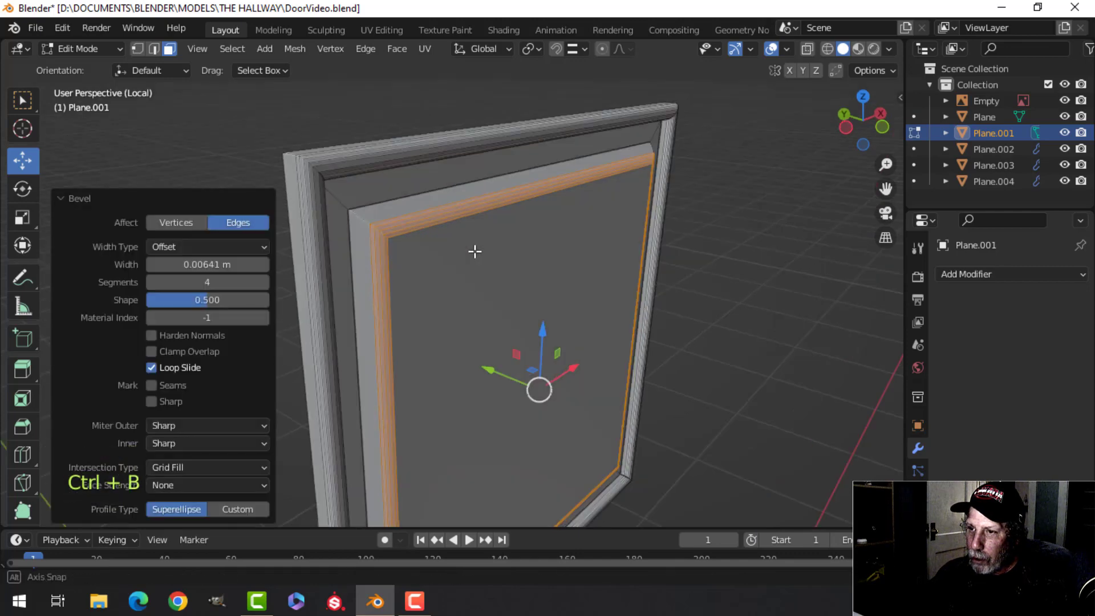
Bevel the edge loop at the base of the raised centre with a narrow width
key("alt+a")
scroll(405, 237, "up", 3)
key("2")
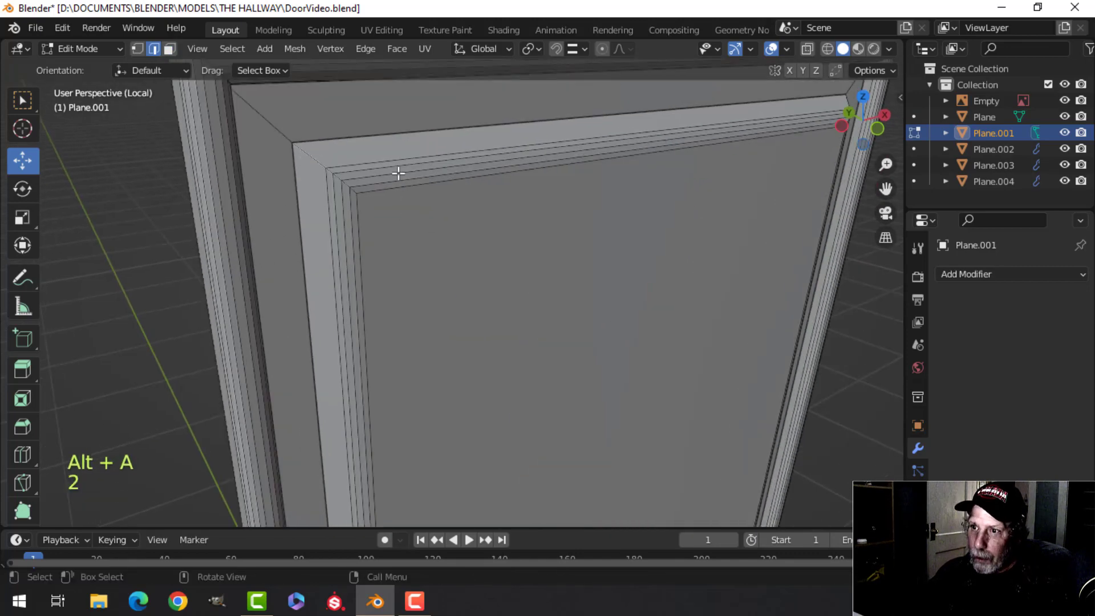
middle_click_drag(451, 202, 444, 166)
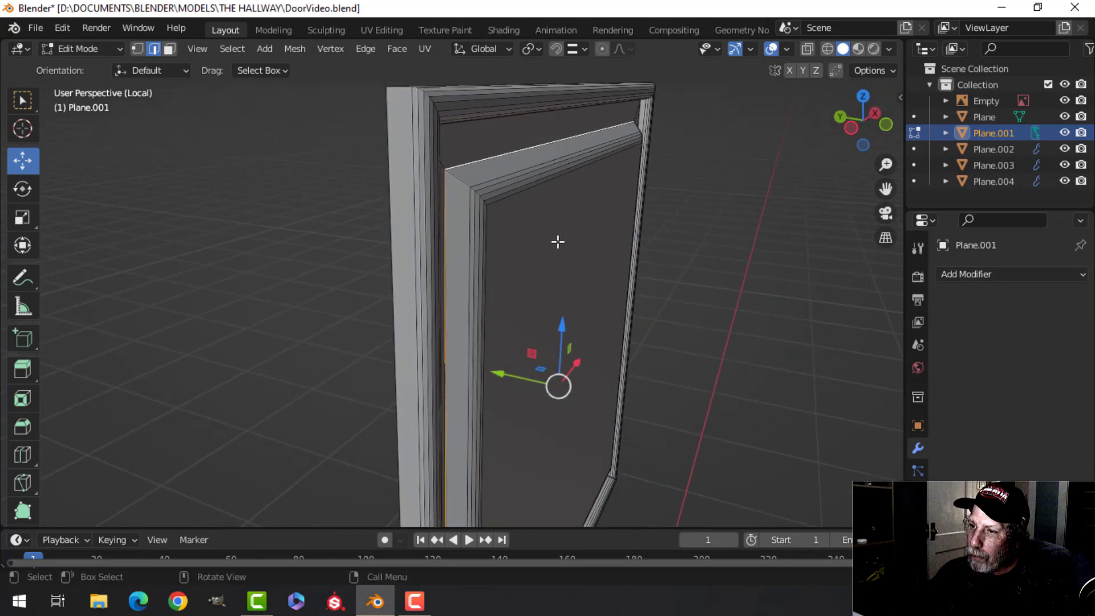
middle_click_drag(558, 242, 532, 268)
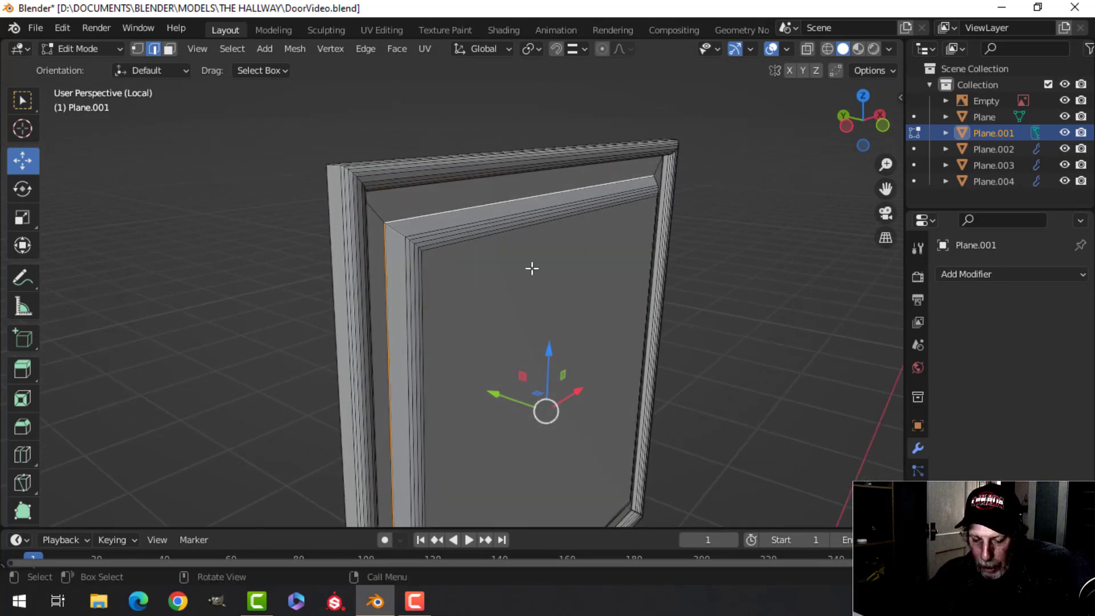
key("ctrl+b")
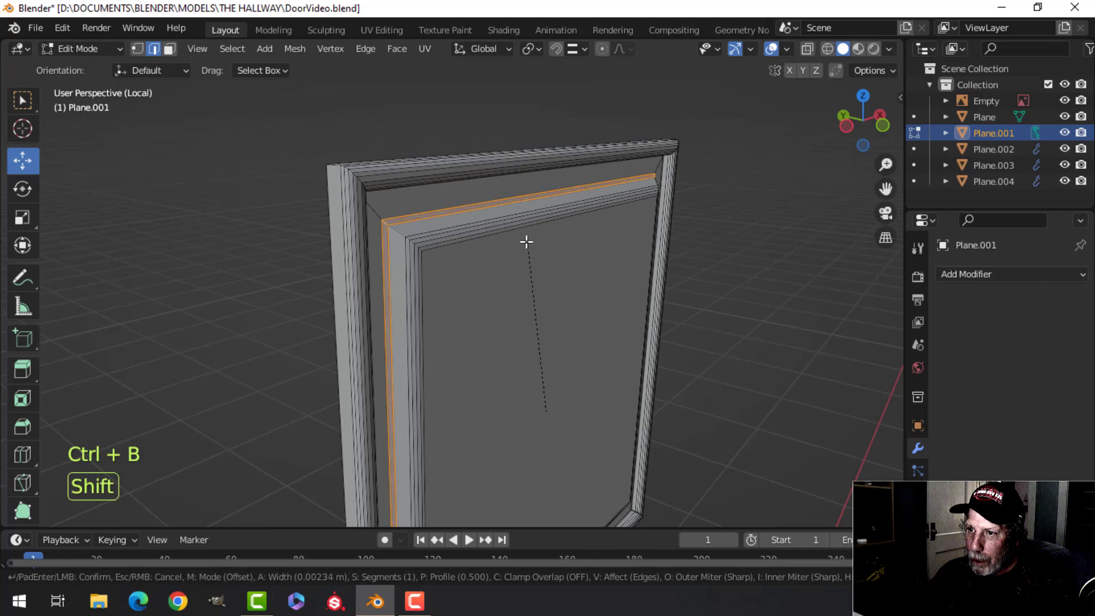
left_click(515, 234)
middle_click_drag(514, 234, 415, 287)
key("alt+a")
scroll(402, 261, "up", 3)
scroll(456, 305, "up", 3)
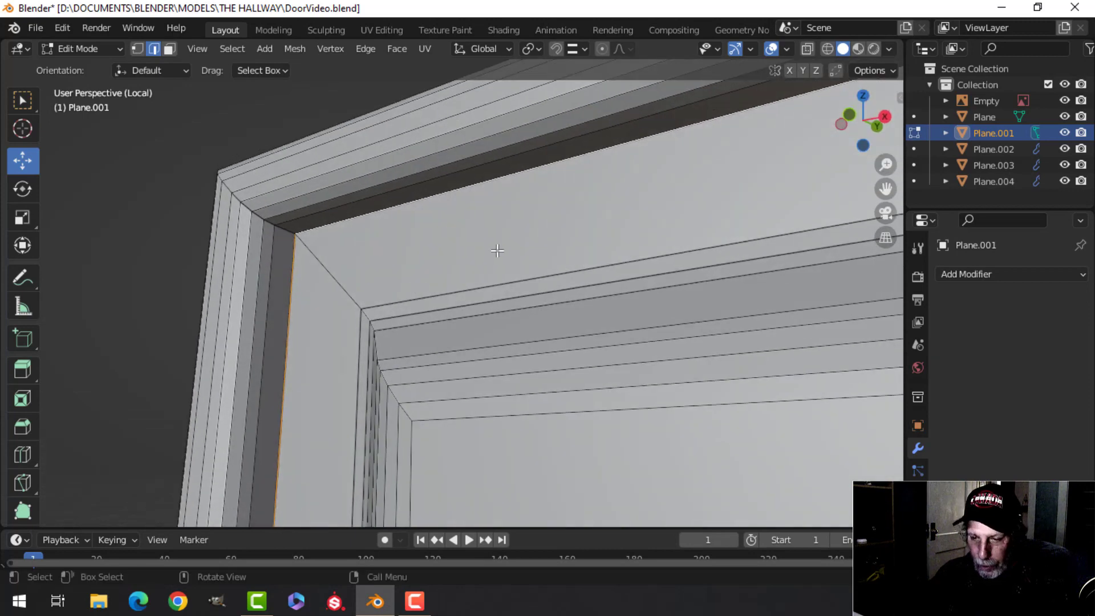
key("ctrl+b")
key("Escape")
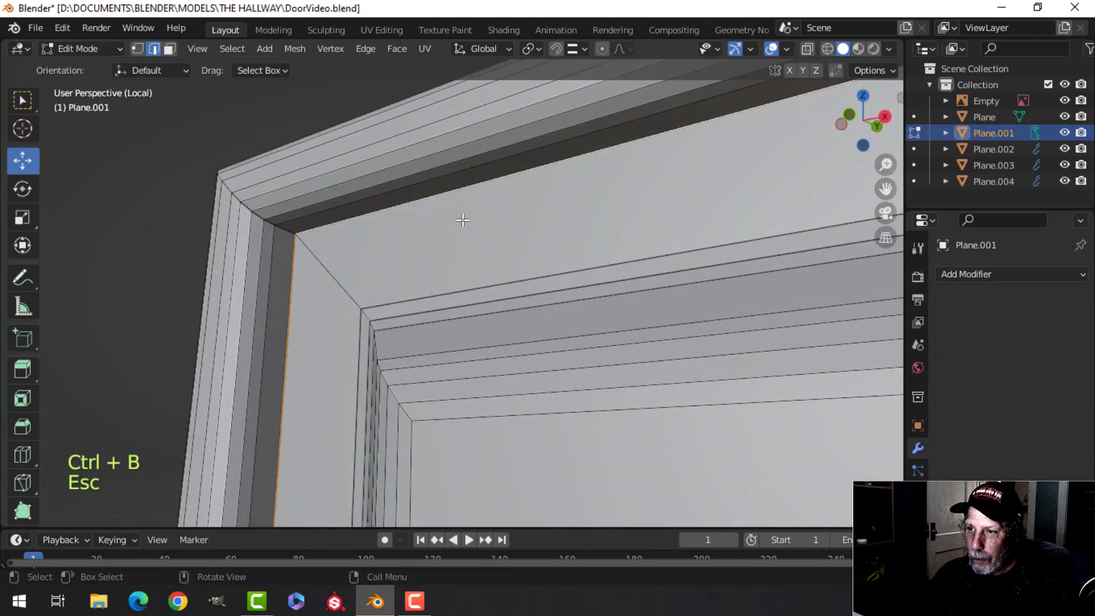
Merge all of the panel's vertices by distance at 0.0001 m, recalculate its normals, and clear the selection
middle_click_drag(461, 218, 609, 263)
key("a")
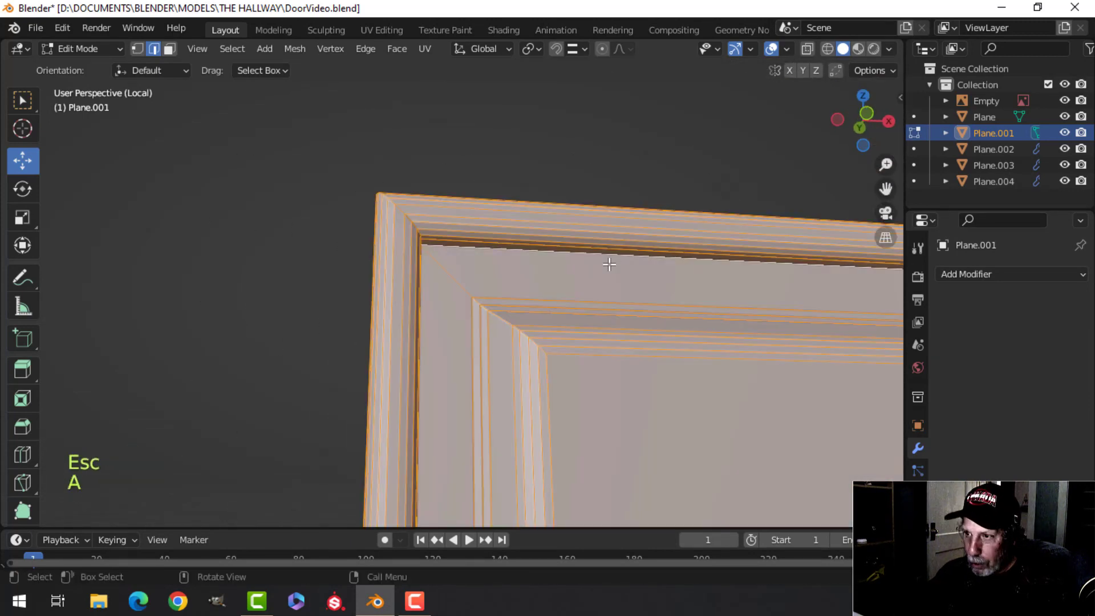
key("m")
left_click(609, 264)
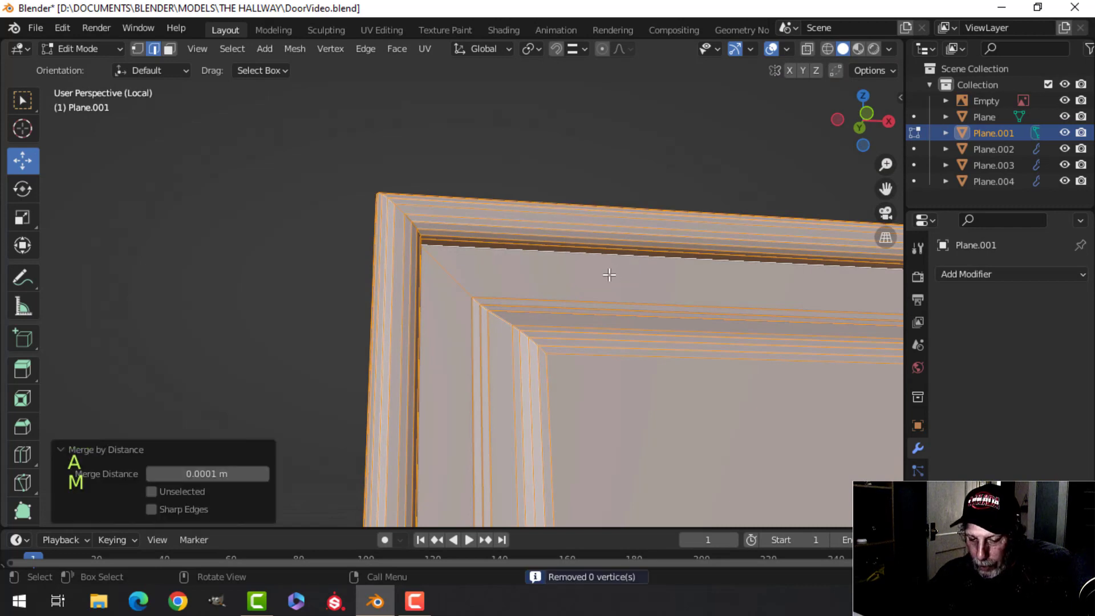
key("alt+n")
left_click(610, 274)
key("alt+a")
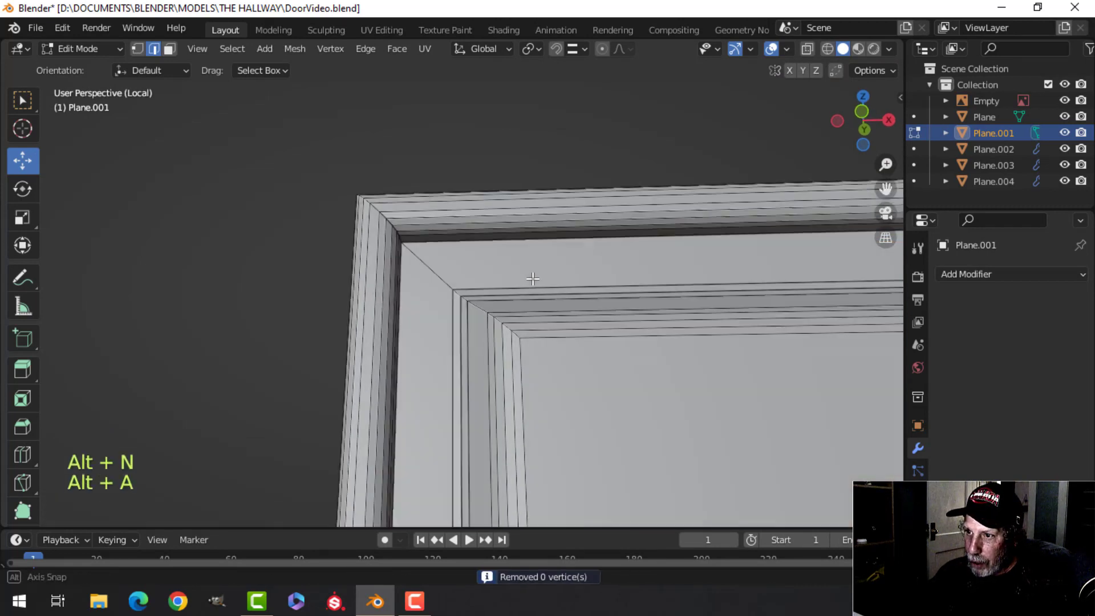
Bevel the edge loop where the flat band meets the panel's outer moulding about 0.0016 m with 2 segments, and clear the selection
left_click(491, 242, "alt+shift")
scroll(517, 266, "down", 3)
middle_click_drag(701, 315, 464, 315, "shift")
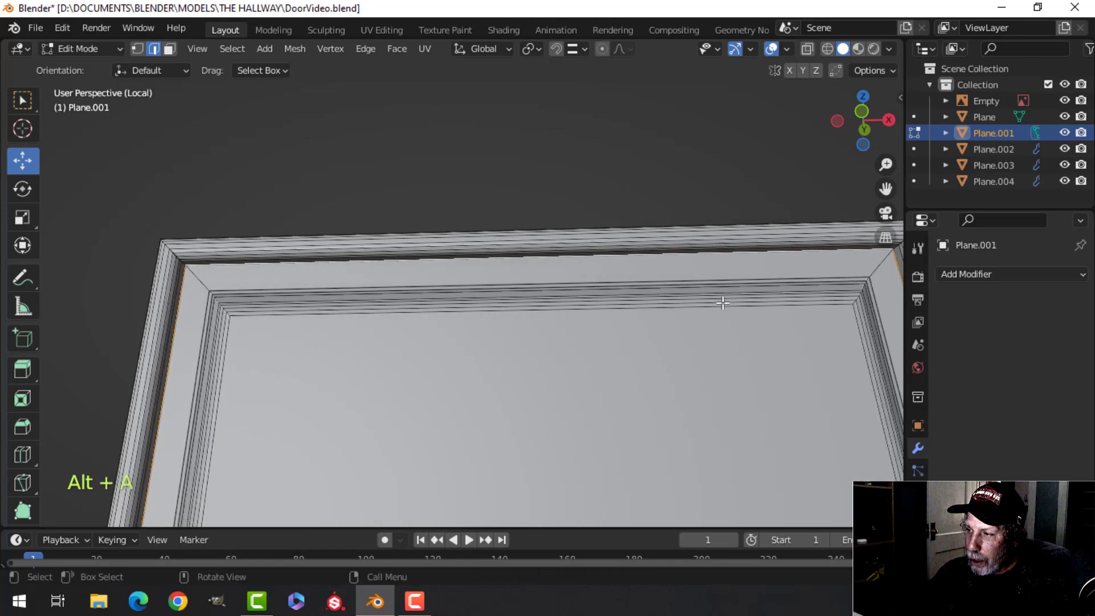
middle_click_drag(842, 294, 556, 315, "shift")
scroll(555, 315, "up", 3)
middle_click_drag(628, 275, 537, 326, "shift")
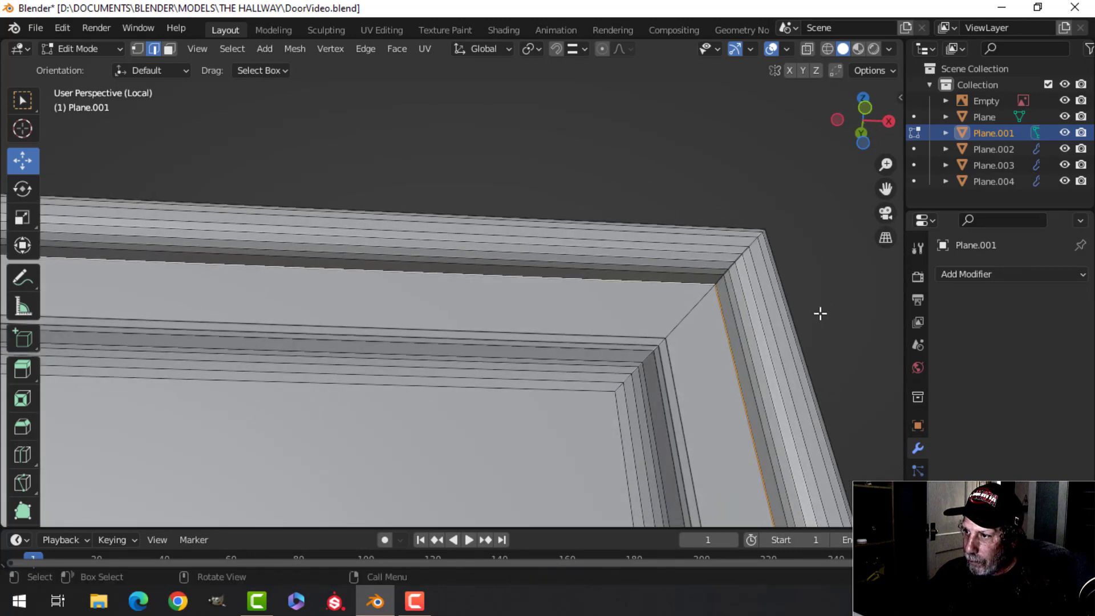
key("ctrl+b")
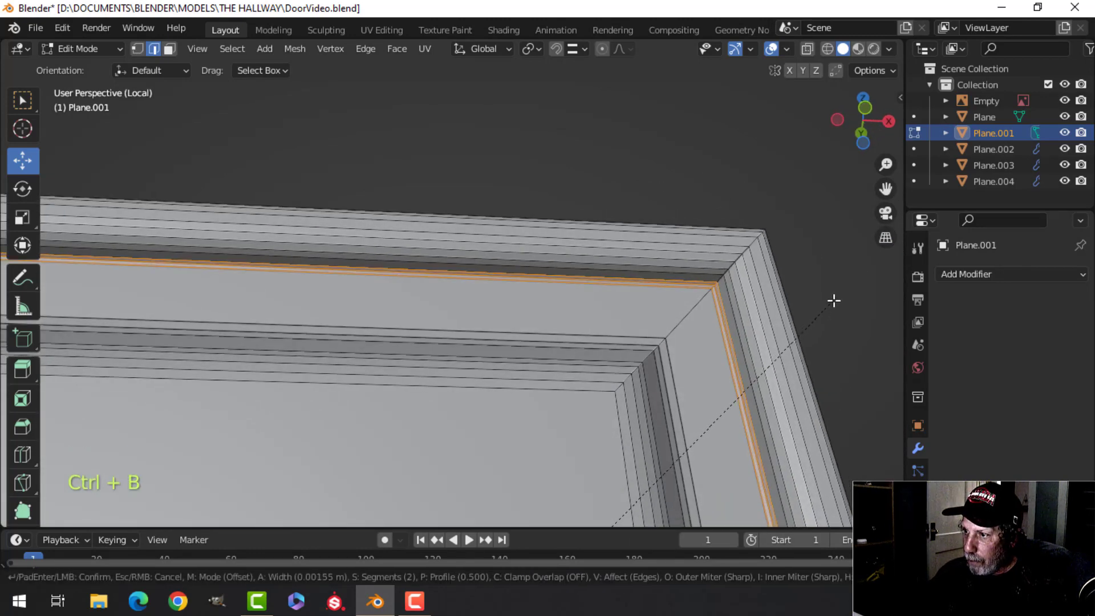
left_click(837, 298)
scroll(719, 338, "down", 4)
key("alt+a")
Bevel the diagonal mitre edges at the panel's four corners about 0.007 m with 2 segments, and return to Object Mode
middle_click_drag(336, 338, 558, 329, "shift")
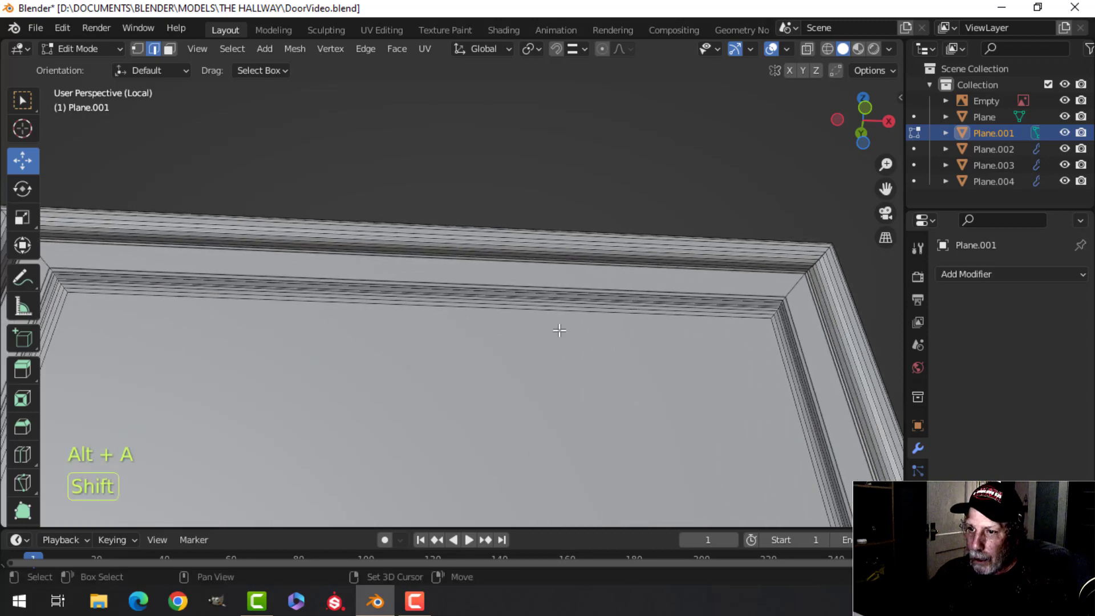
middle_click_drag(399, 316, 427, 322, "shift")
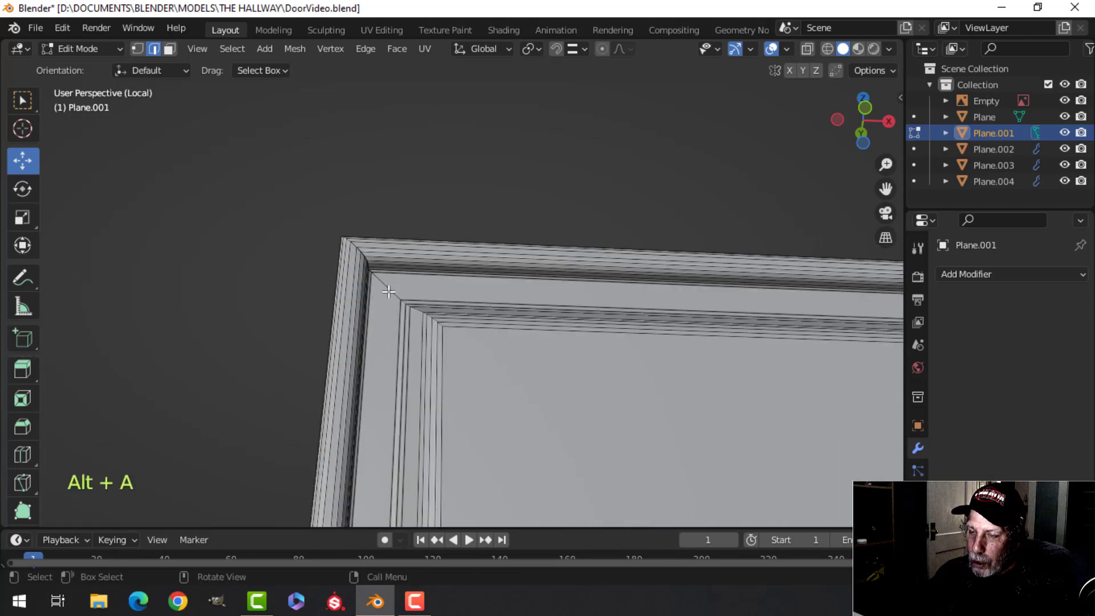
middle_click_drag(517, 324, 523, 344)
scroll(523, 344, "down", 3)
middle_click_drag(812, 347, 345, 331, "shift")
mouse_move(368, 343)
middle_mouse_down()
mouse_move(393, 358)
mouse_move(389, 345)
middle_mouse_up()
left_click(342, 333, "alt+shift")
scroll(399, 361, "down", 6)
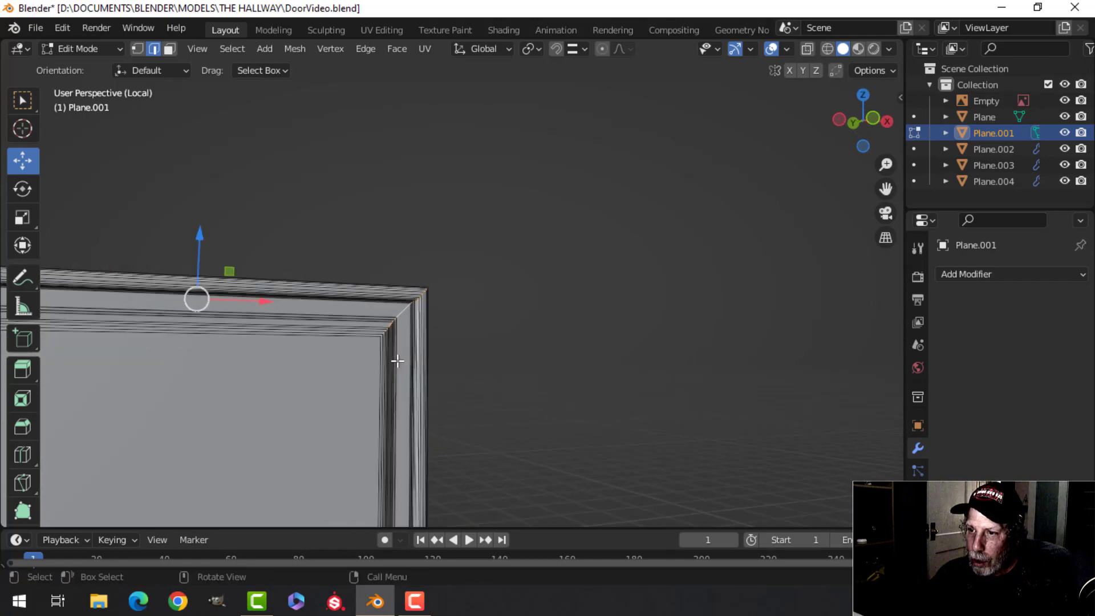
middle_click_drag(419, 379, 547, 203, "shift")
middle_click_drag(299, 330, 456, 228, "shift")
middle_click_drag(426, 302, 635, 360)
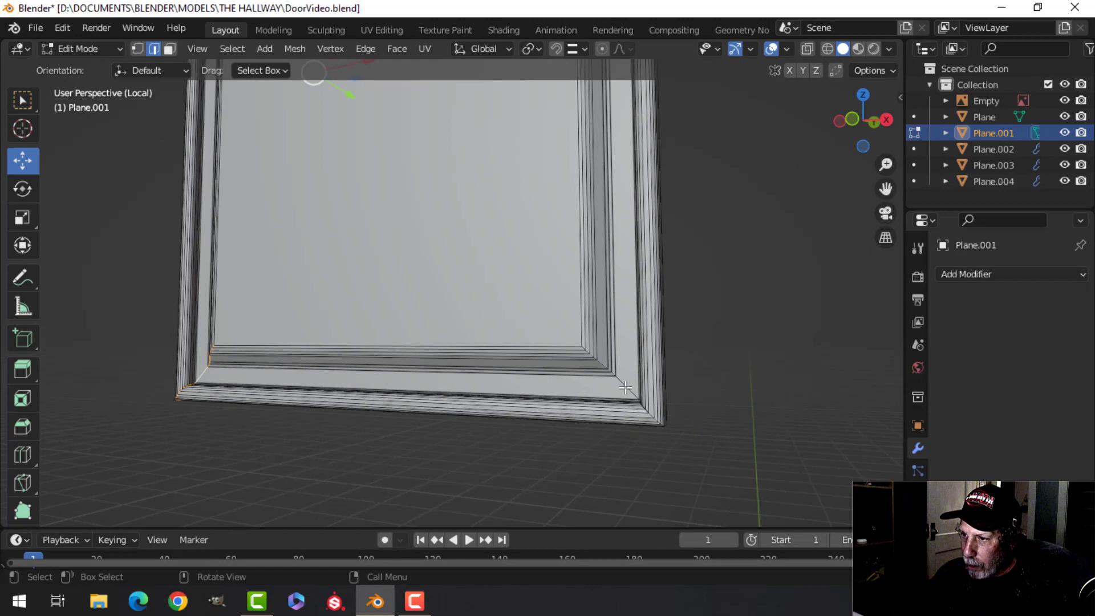
key("ctrl+b")
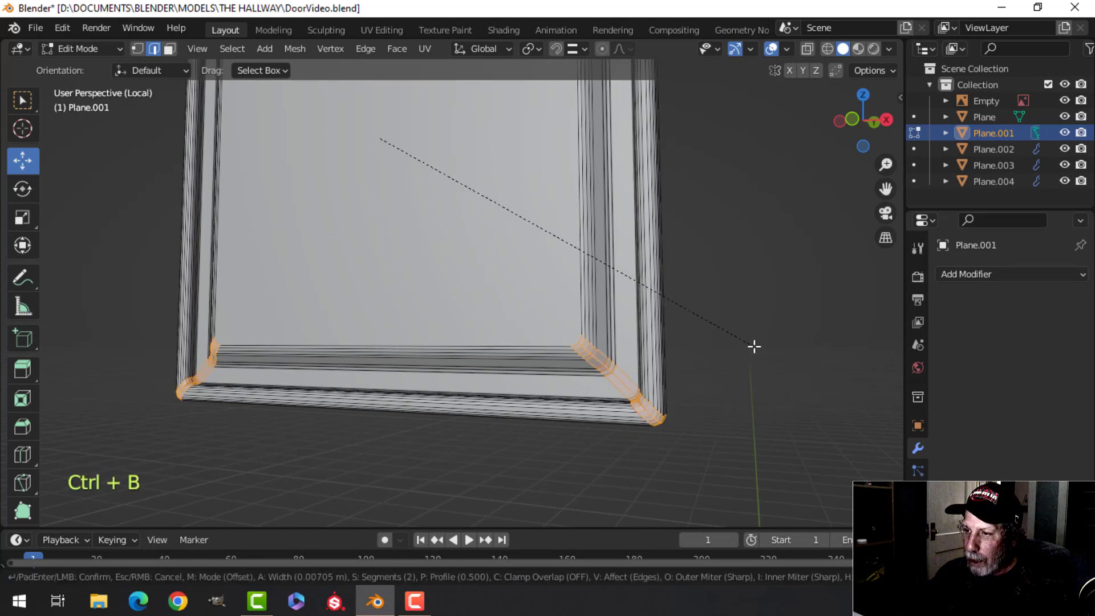
left_click(754, 346)
key("Tab")
scroll(691, 354, "down", 5)
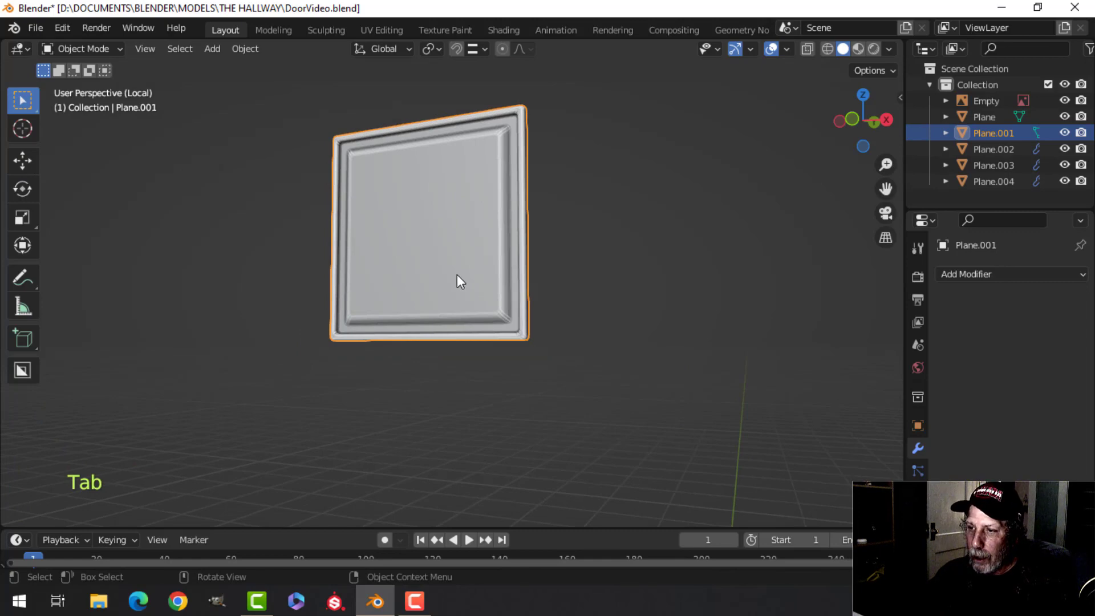
Exit local view and move the whole upper-left panel mesh along Y into its opening in the door framework
key("slash")
key("alt+a")
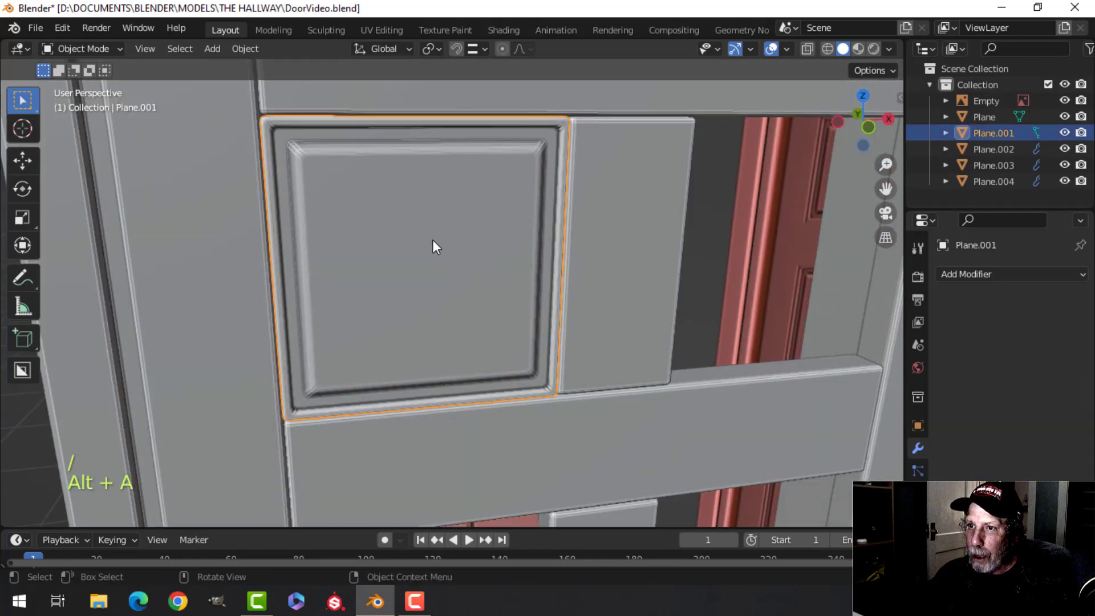
middle_click_drag(432, 239, 402, 277)
key("Tab")
key("a")
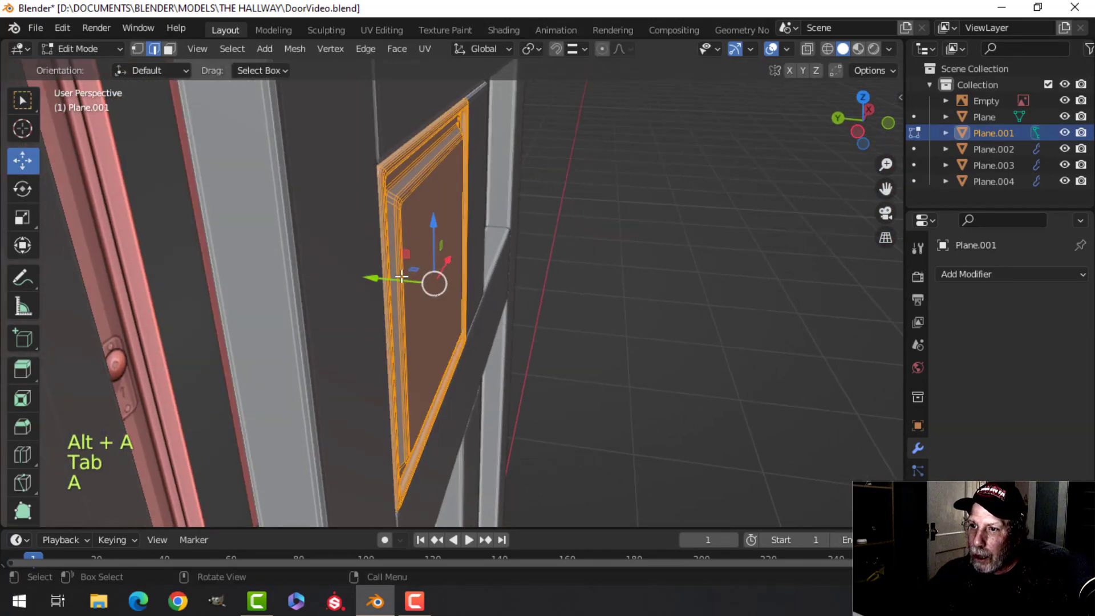
left_click_drag(374, 278, 364, 276)
middle_click_drag(584, 225, 449, 221)
key("Tab")
scroll(450, 221, "down", 4)
key("alt+a")
Duplicate the upper-left panel's geometry and move the copy about 0.76 m along X into the upper-right opening
middle_click_drag(505, 274, 454, 235, "shift")
left_click(454, 223)
key("KP_1")
scroll(518, 222, "down", 2)
key("Tab")
key("a")
scroll(436, 221, "up", 3)
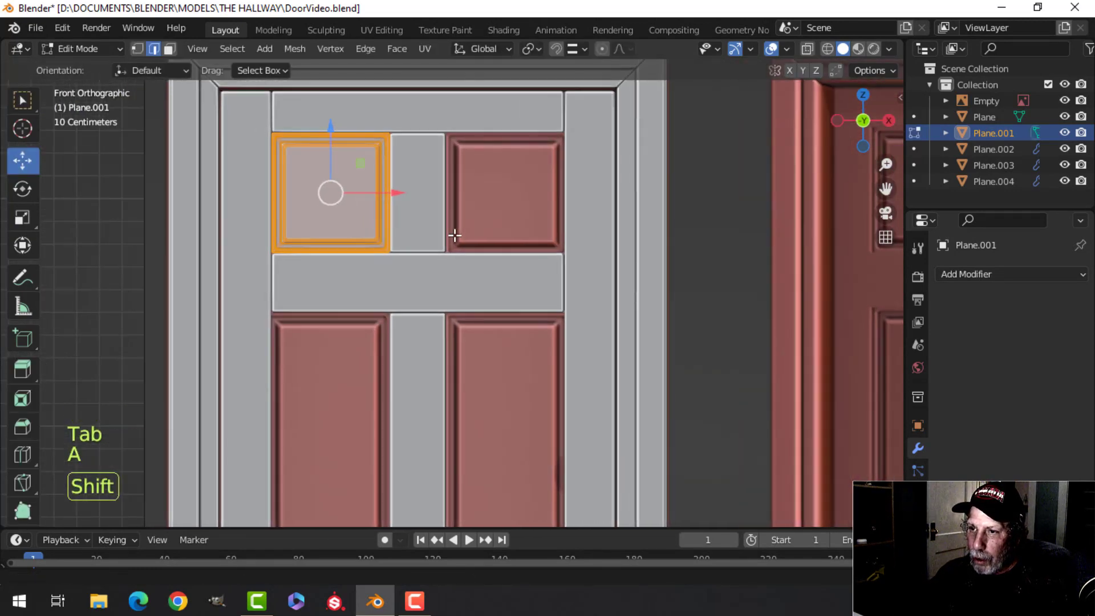
key("shift+d")
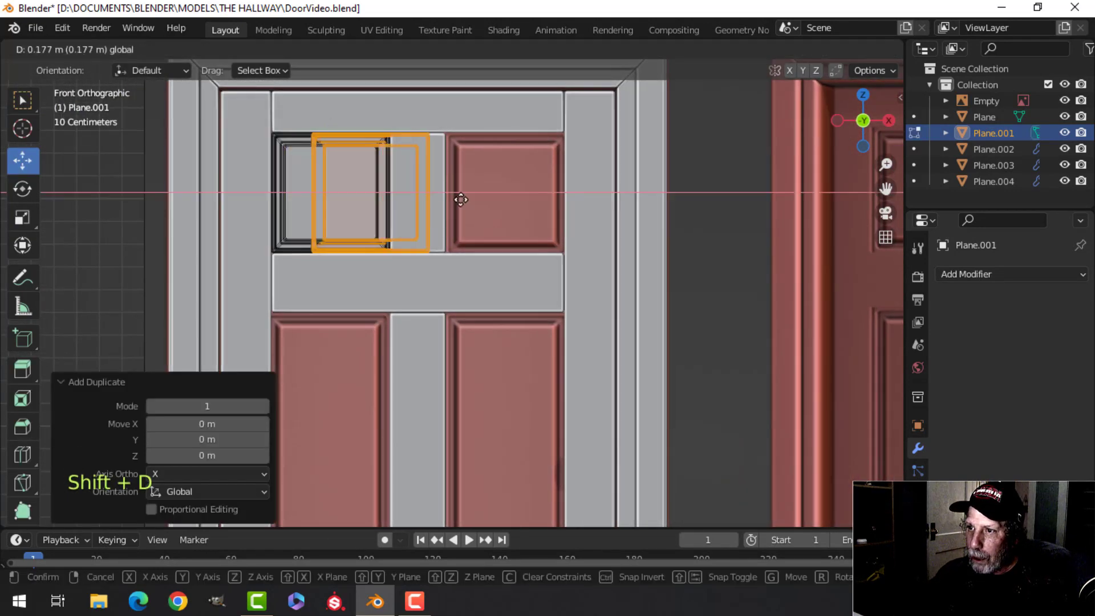
left_click(573, 210)
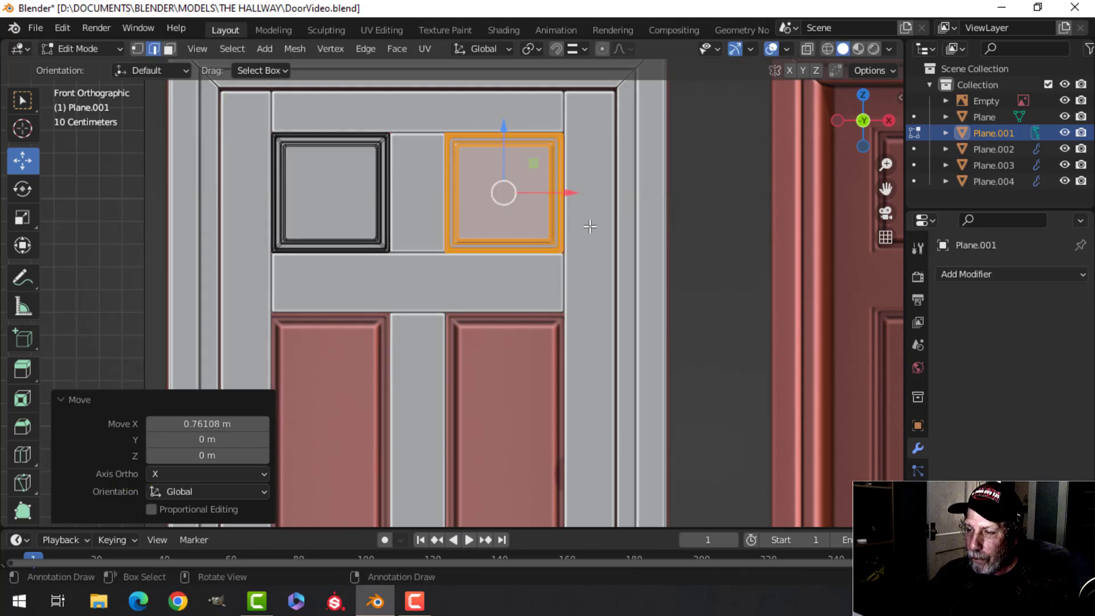
Duplicate both upper panels and lower the copies about 0.79 m along Z, aligning their tops with the middle rail's underside
key("a")
scroll(555, 290, "down", 4)
middle_click_drag(474, 298, 493, 237, "shift")
scroll(500, 285, "up", 3)
scroll(497, 276, "down", 2)
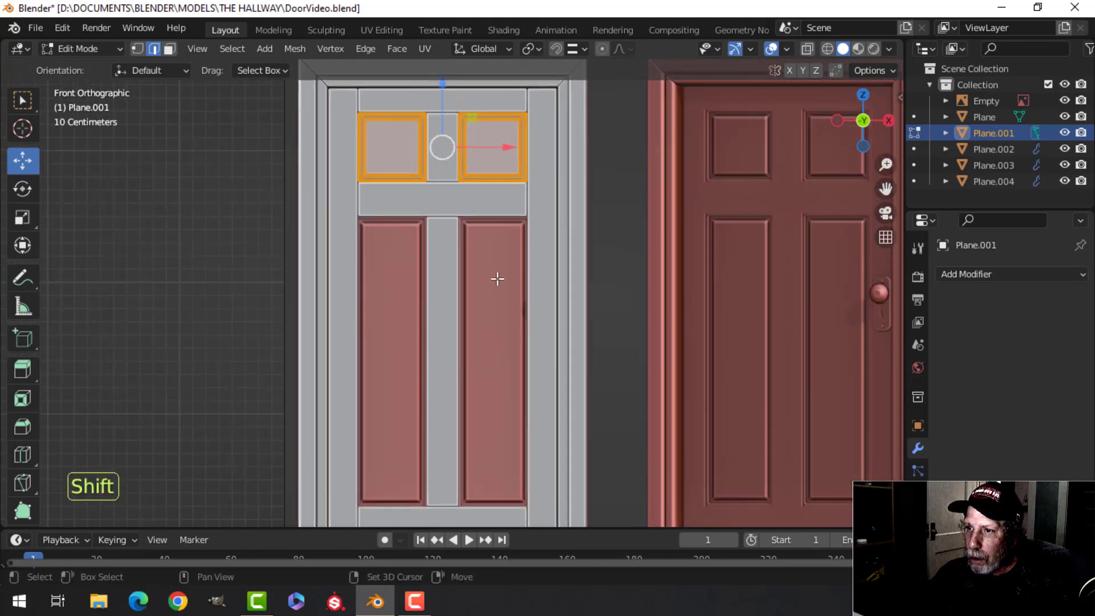
key("shift+d")
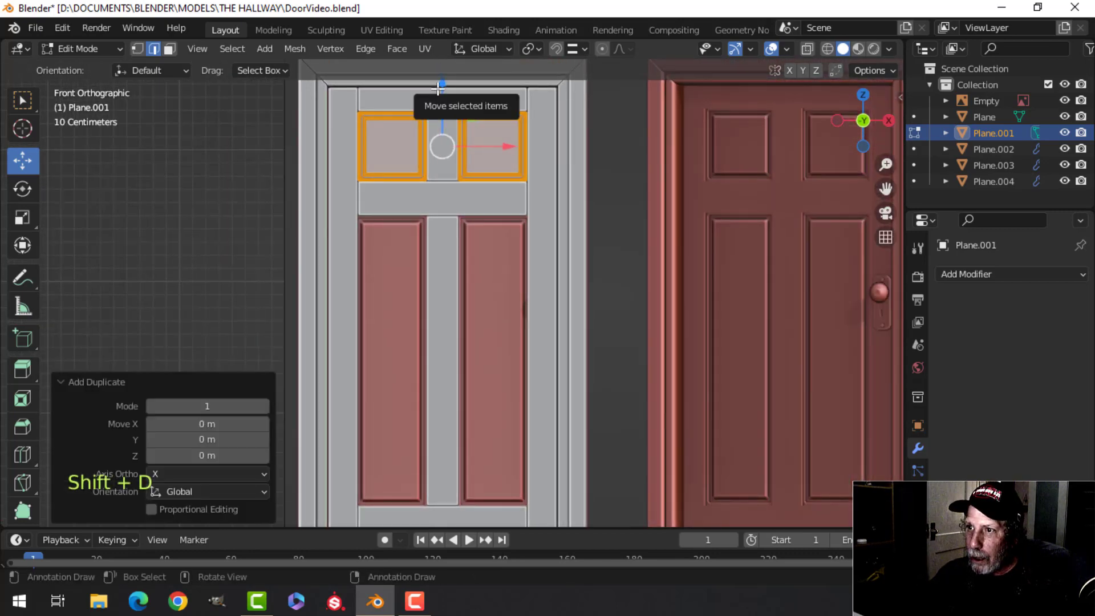
left_click_drag(438, 87, 454, 199)
scroll(454, 199, "up", 6)
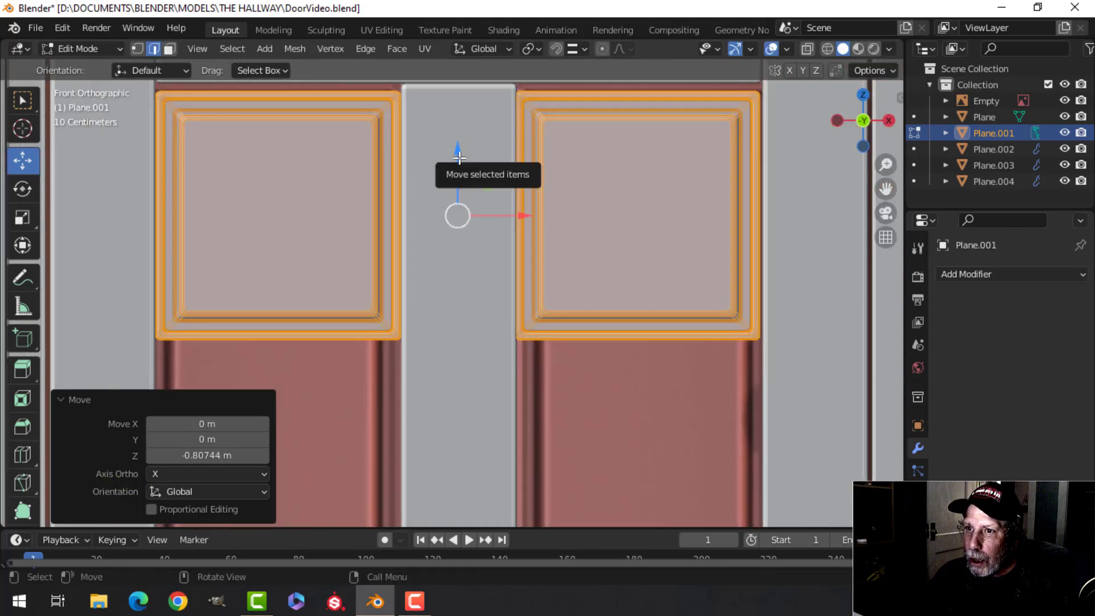
left_click_drag(459, 157, 456, 145)
scroll(509, 279, "down", 4)
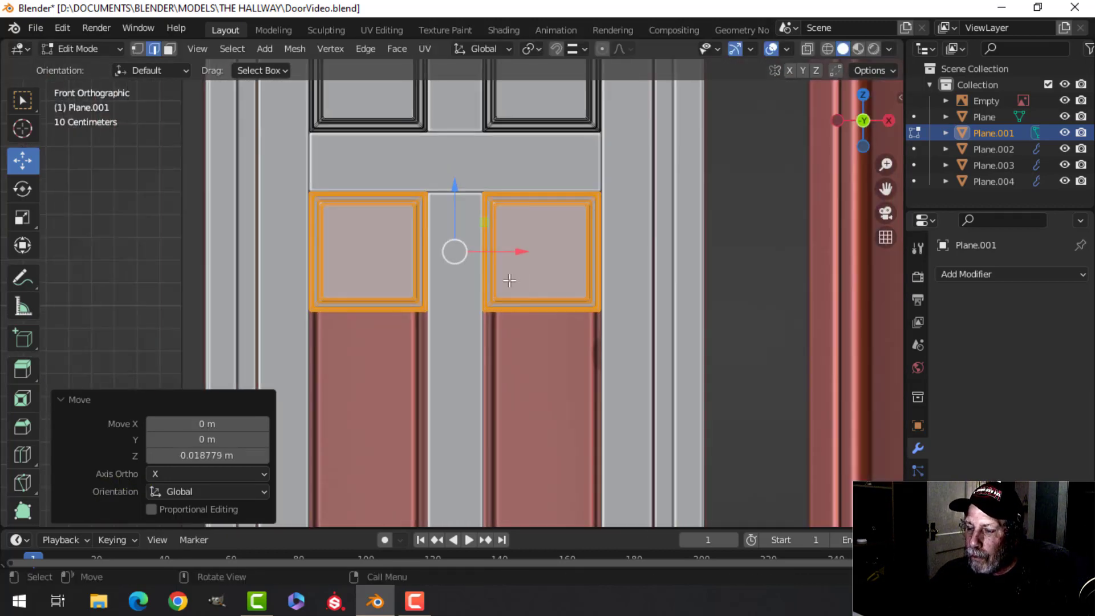
In wireframe, stretch the lower panels by moving their bottom edges down about 1.68 m to the bottom rail, and return to solid Object Mode
middle_click_drag(509, 280, 485, 232, "shift")
key("z")
left_click(382, 236)
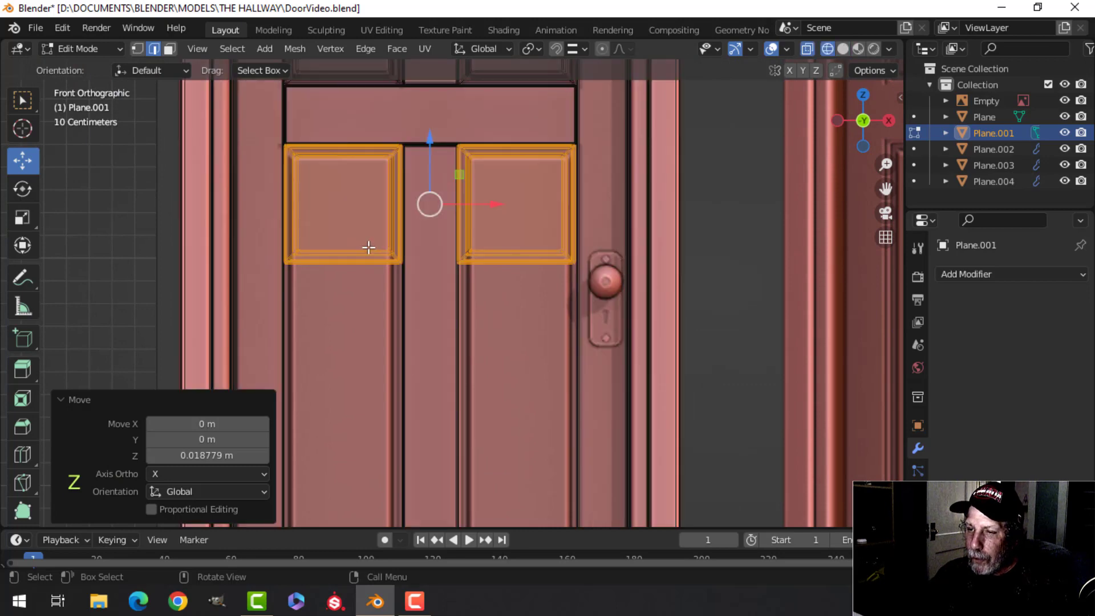
key("alt+a")
left_click_drag(289, 252, 610, 323)
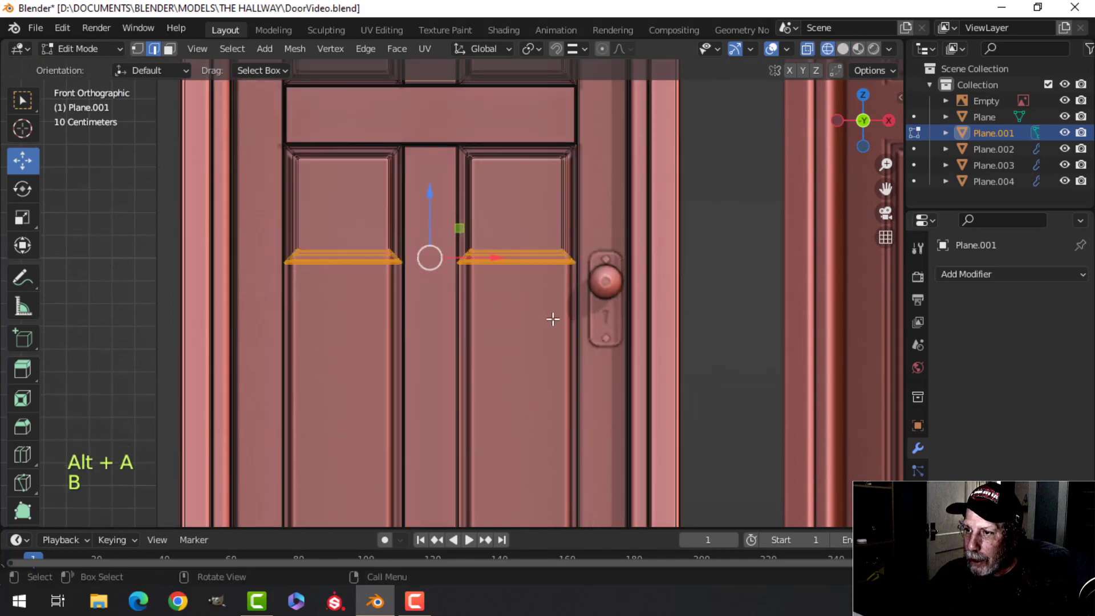
scroll(544, 313, "down", 4)
middle_click_drag(531, 305, 552, 222, "shift")
scroll(498, 236, "up", 1)
left_click_drag(468, 108, 468, 297)
scroll(498, 334, "up", 2)
middle_click_drag(498, 334, 486, 255, "shift")
scroll(486, 254, "up", 2)
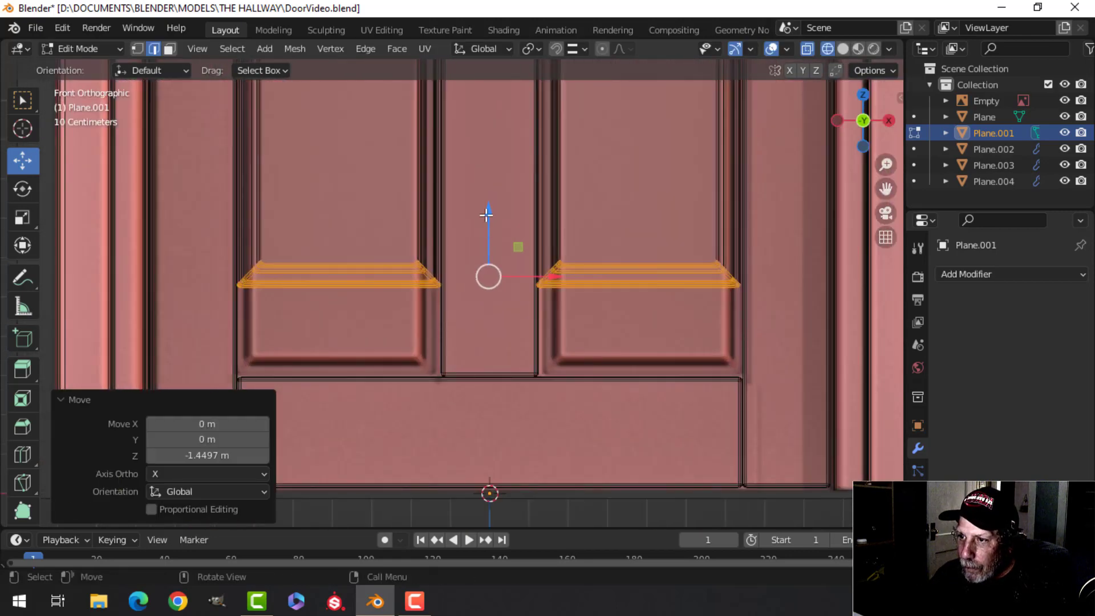
left_click_drag(486, 255, 489, 307)
key("z")
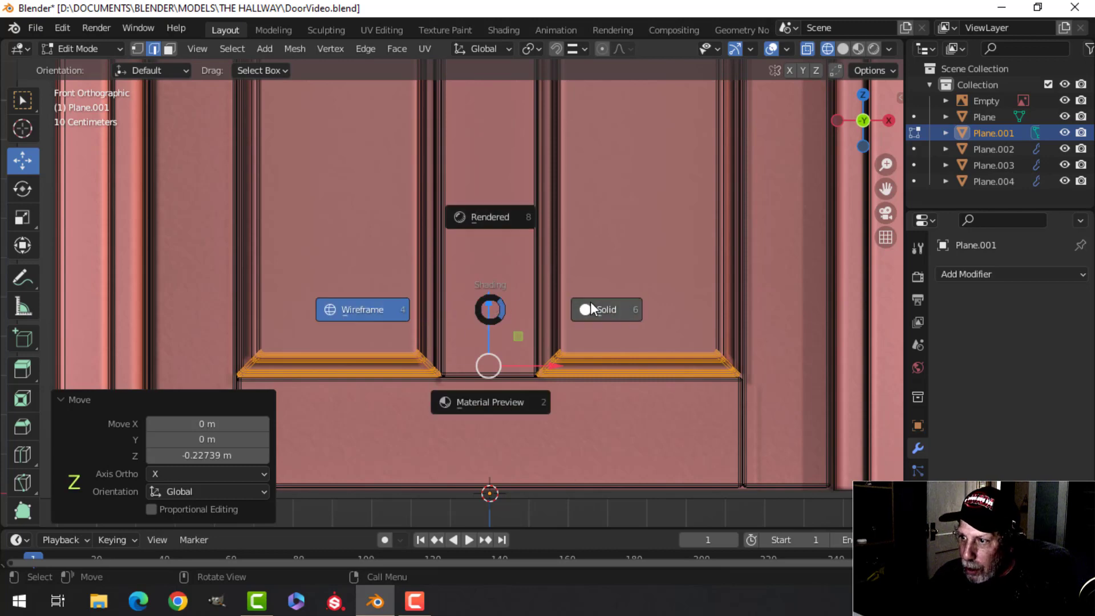
left_click(501, 323)
key("alt+a")
key("Tab")
scroll(471, 313, "down", 3)
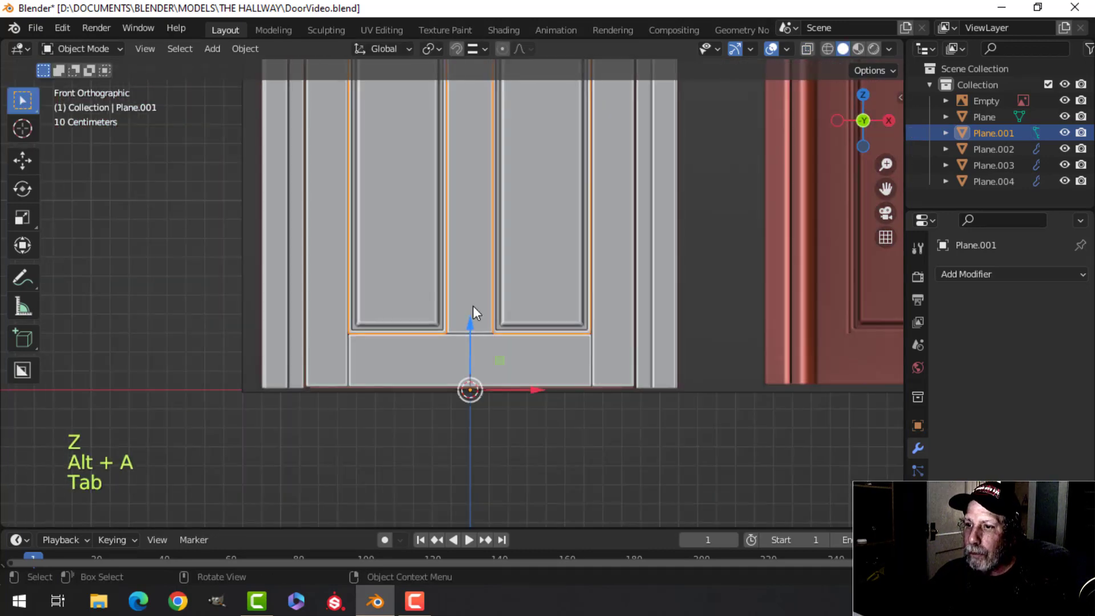
key("alt+a")
scroll(450, 227, "down", 3)
middle_click_drag(450, 227, 477, 324)
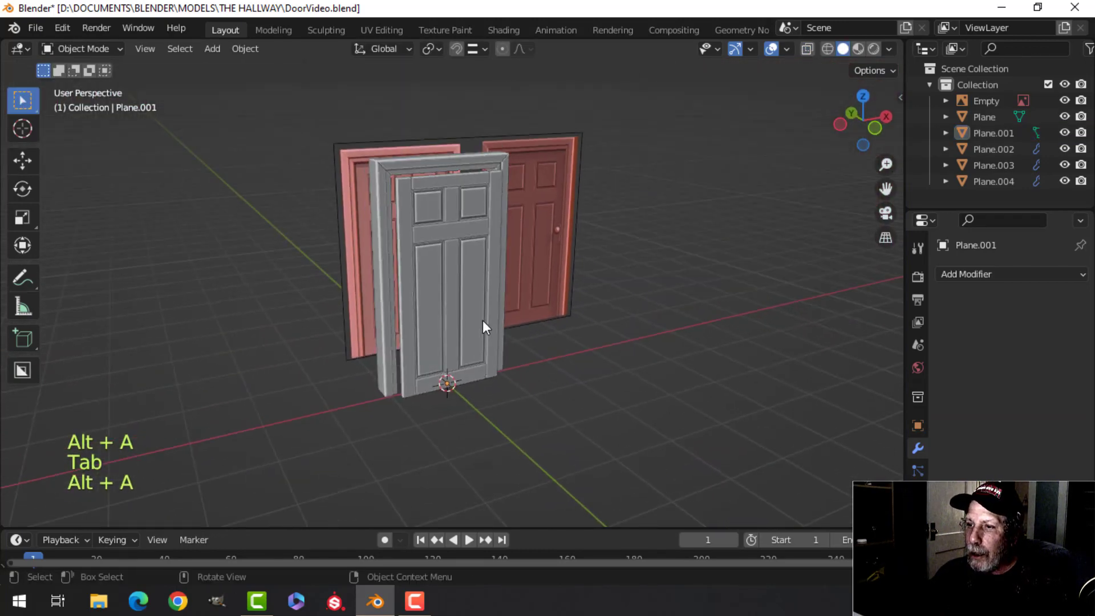
Join the door's rails, outer stiles and center mullions into one object
scroll(482, 320, "up", 4)
left_click(394, 242)
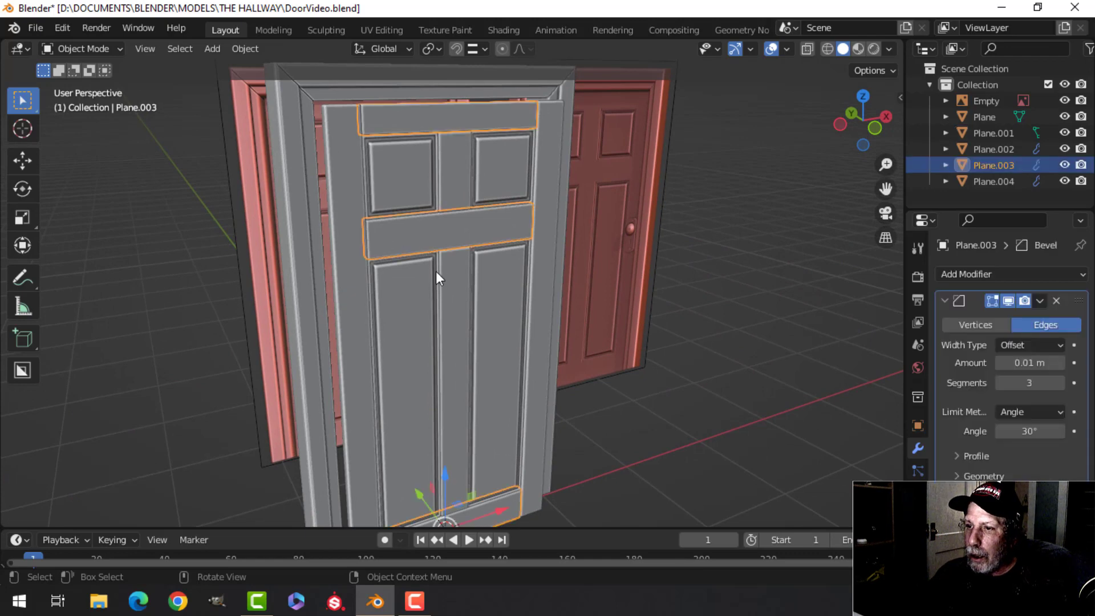
left_click(348, 171, "shift")
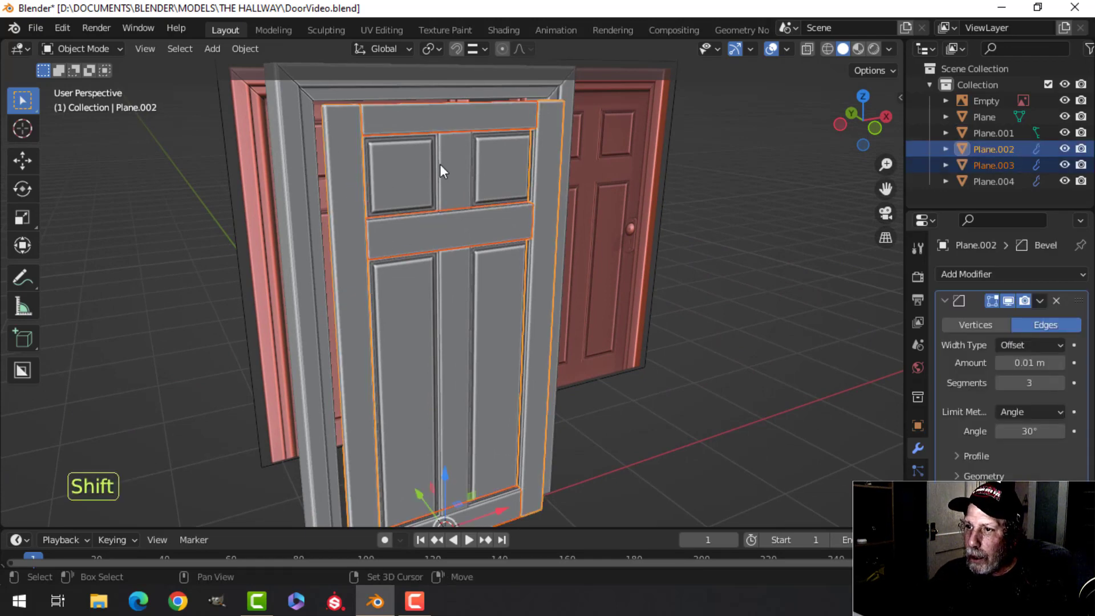
left_click(446, 180, "shift")
middle_click_drag(480, 416, 483, 310, "shift")
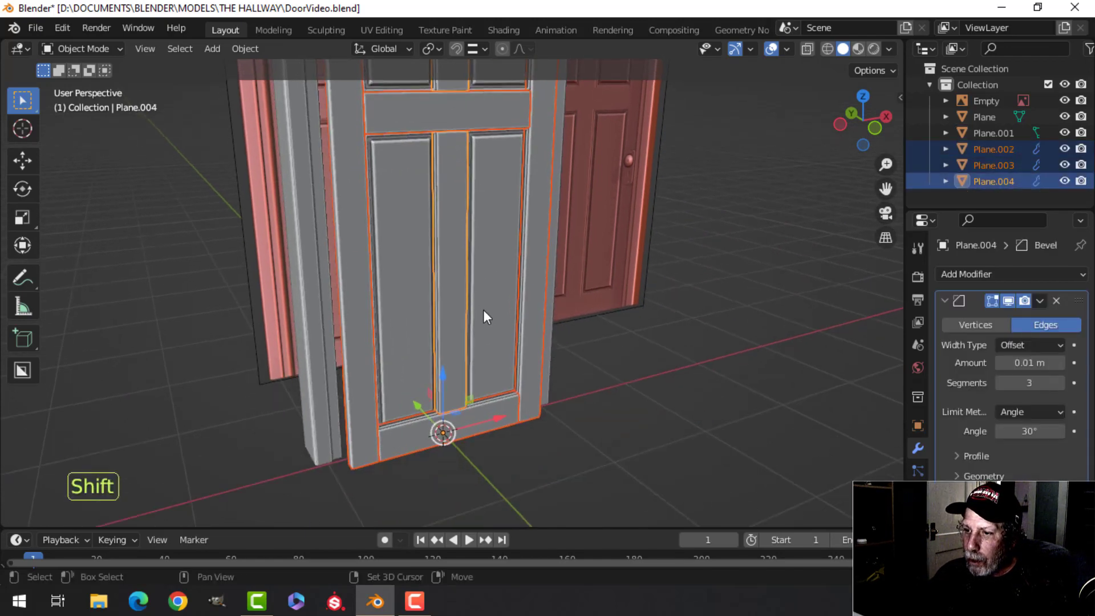
key("ctrl+j")
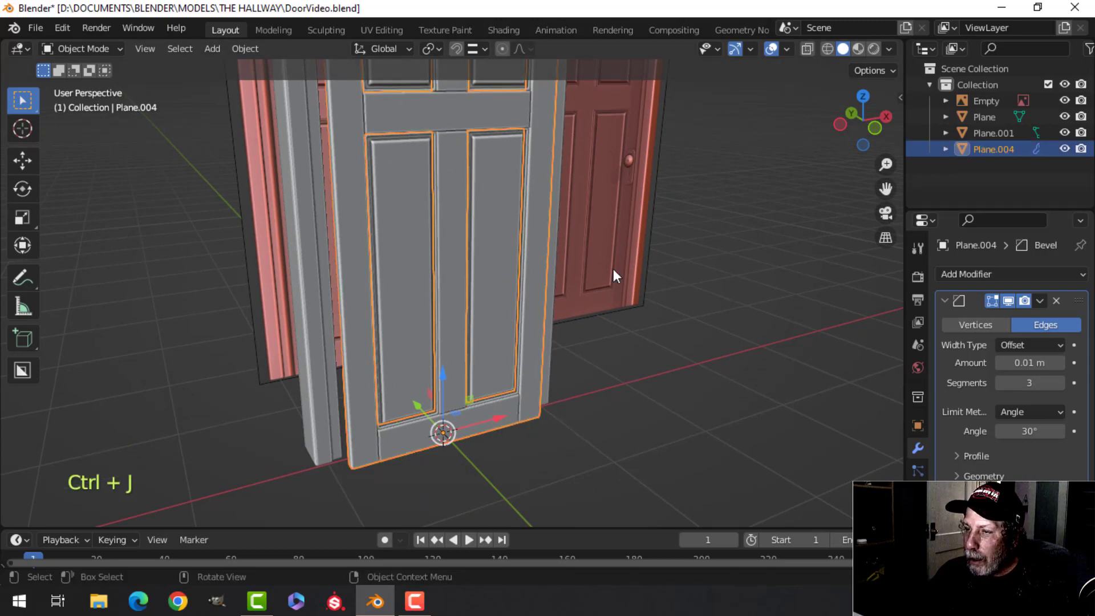
Hide the joined door framework to inspect the separate panels, and unhide it
key("alt+a")
left_click(508, 152)
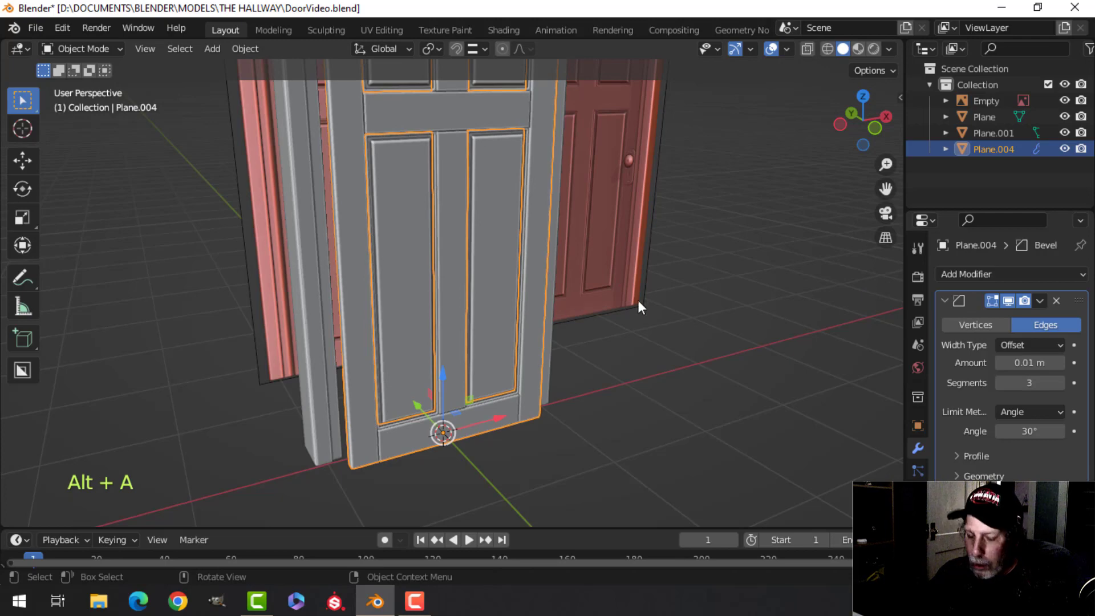
key("h")
middle_click_drag(644, 297, 614, 288)
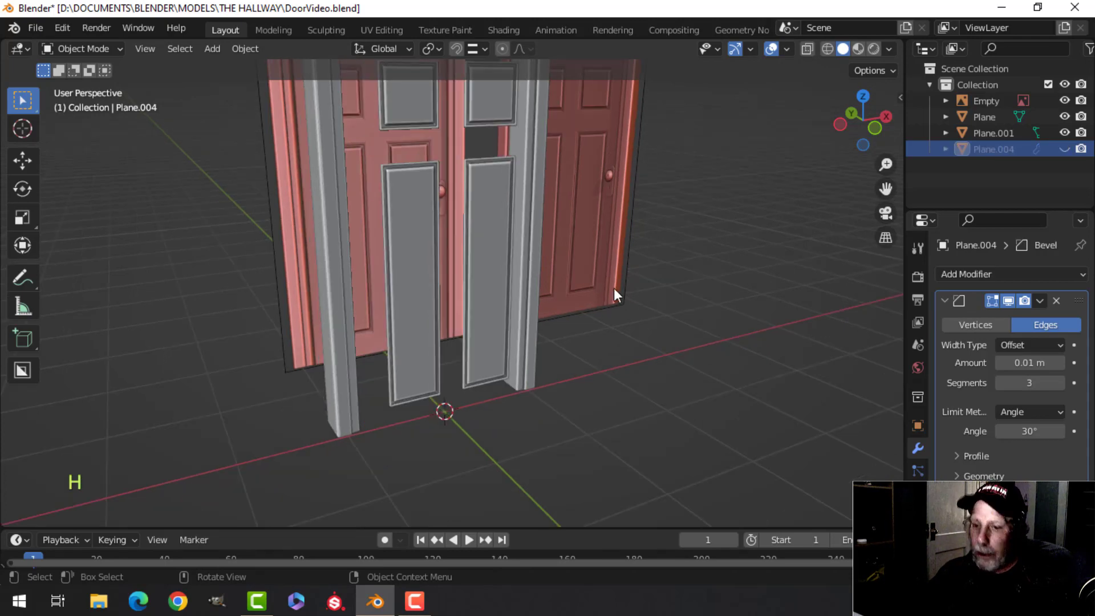
key("alt+h")
key("alt+a")
Join the four-panel object with the door framework, keeping the framework as the active object
scroll(481, 268, "up", 4)
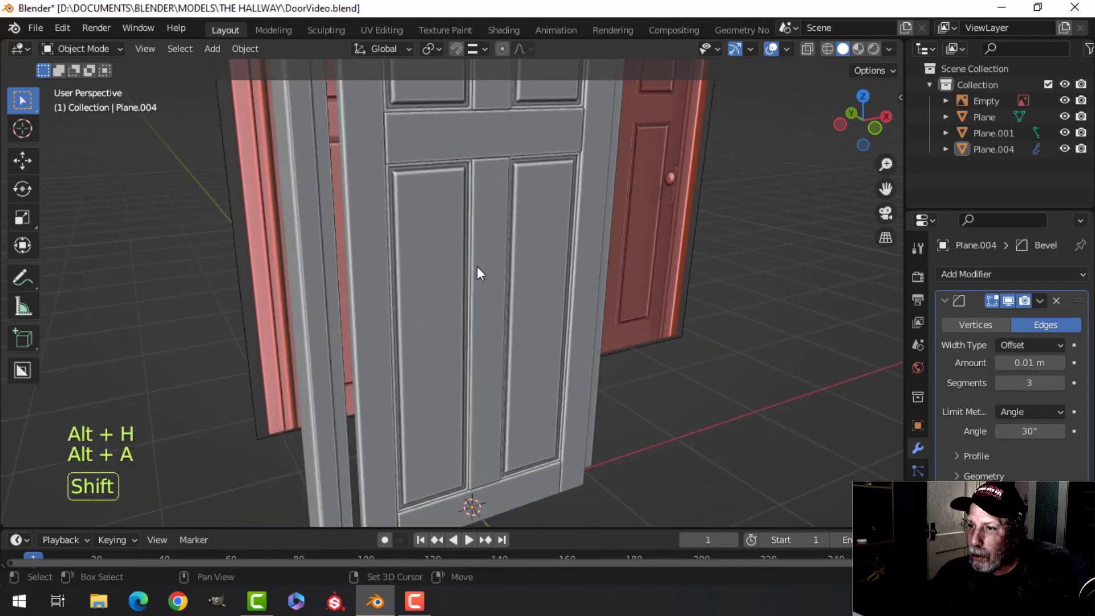
middle_click_drag(478, 266, 494, 325, "shift")
left_click(495, 208)
middle_click_drag(468, 229, 455, 268, "shift")
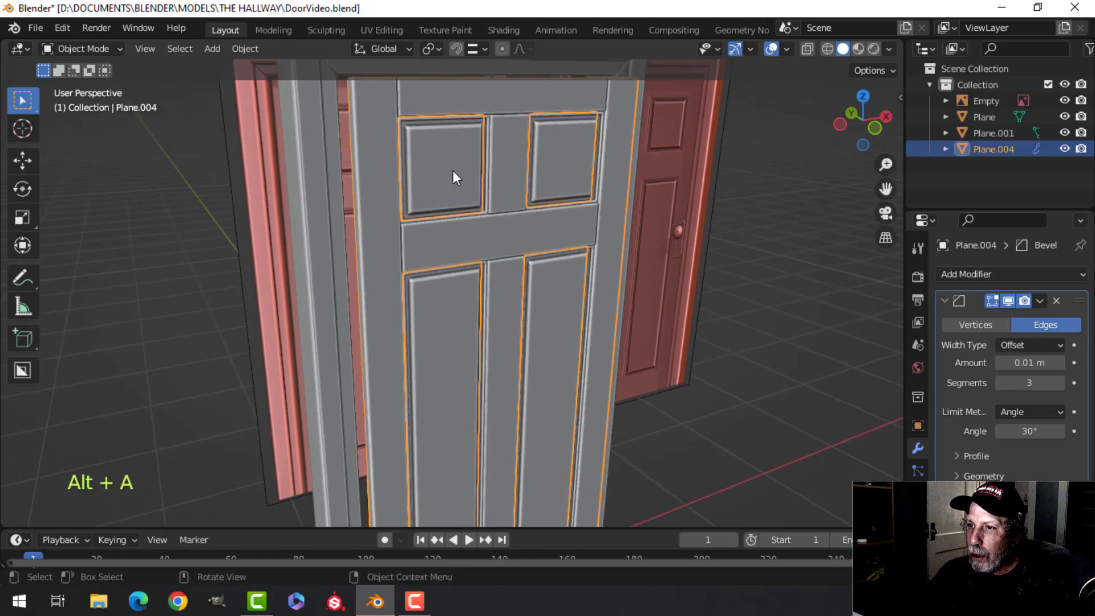
left_click(470, 248)
left_click(576, 239, "shift")
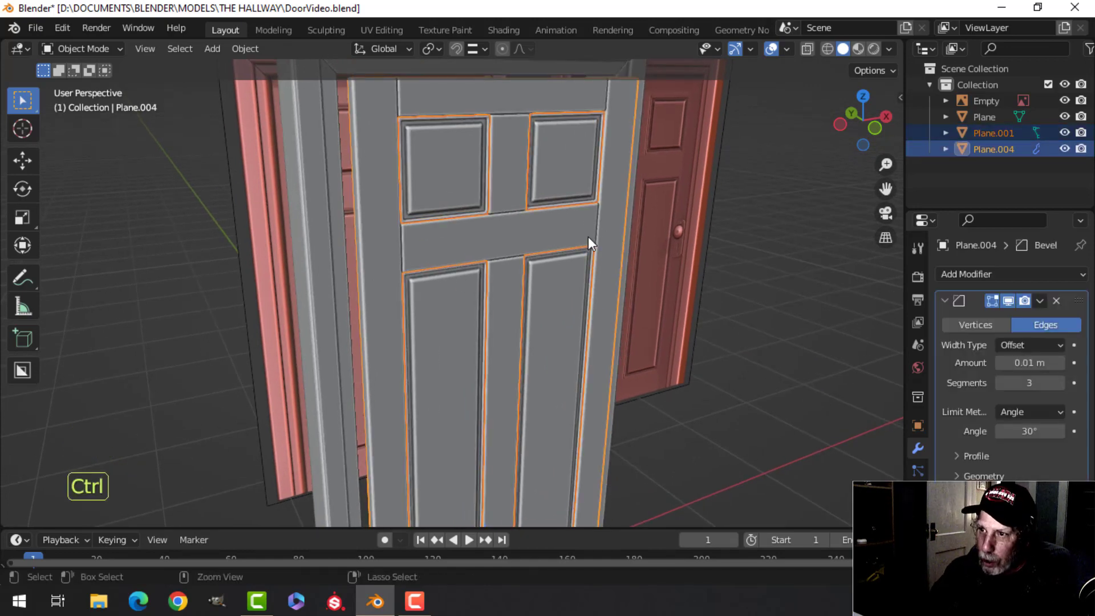
key("ctrl+j")
scroll(587, 236, "down", 3)
middle_click_drag(581, 237, 530, 261)
scroll(530, 262, "down", 2)
scroll(553, 259, "up", 2)
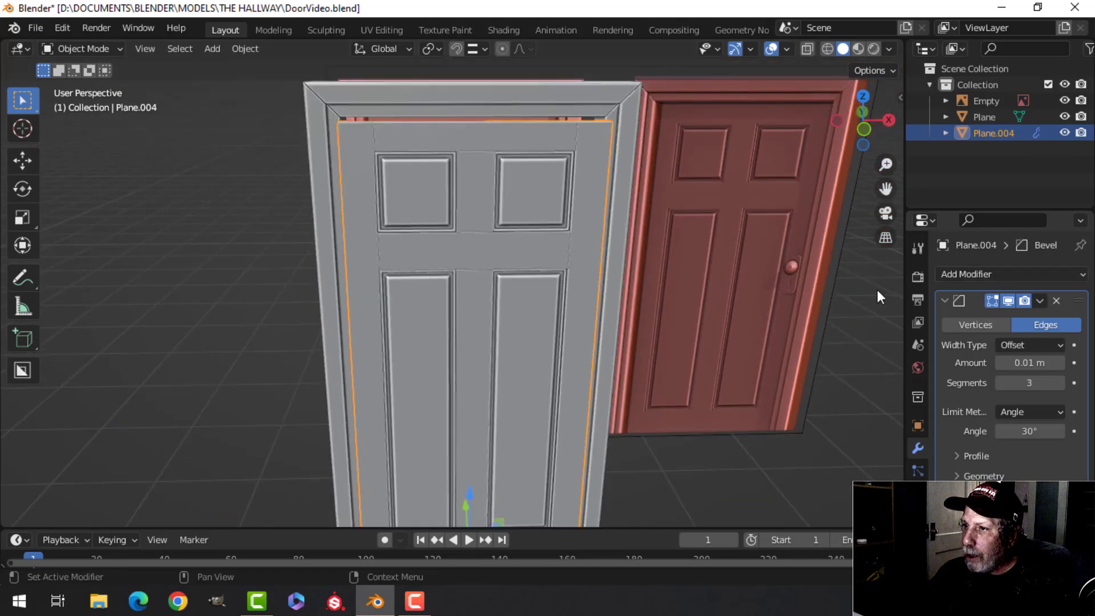
Merge all vertices of the joined door by distance at 0.0001 m
key("Tab")
key("a")
key("m")
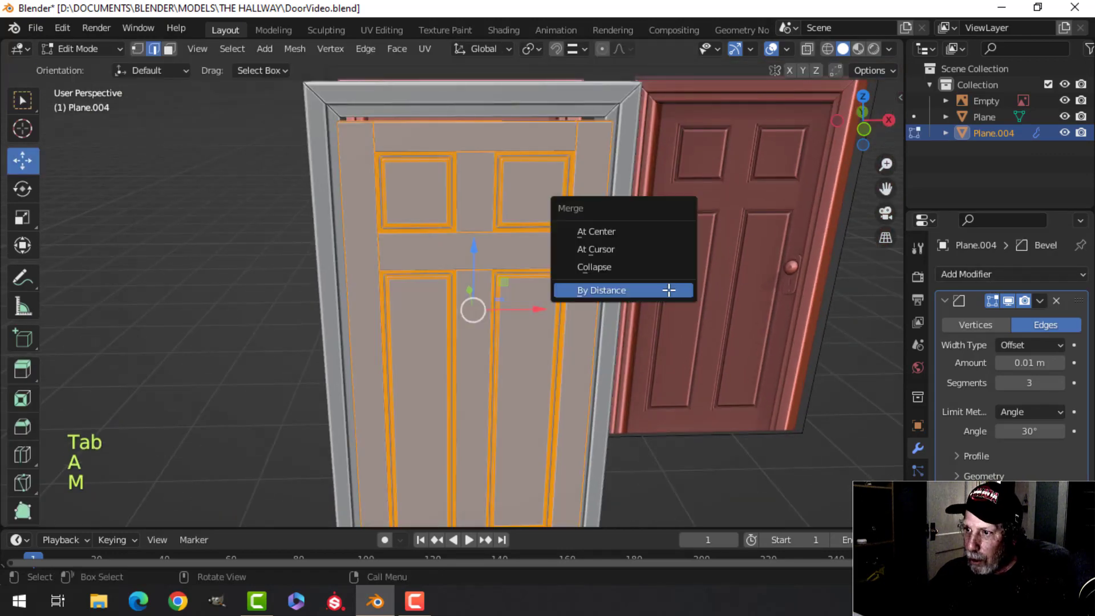
left_click(668, 291)
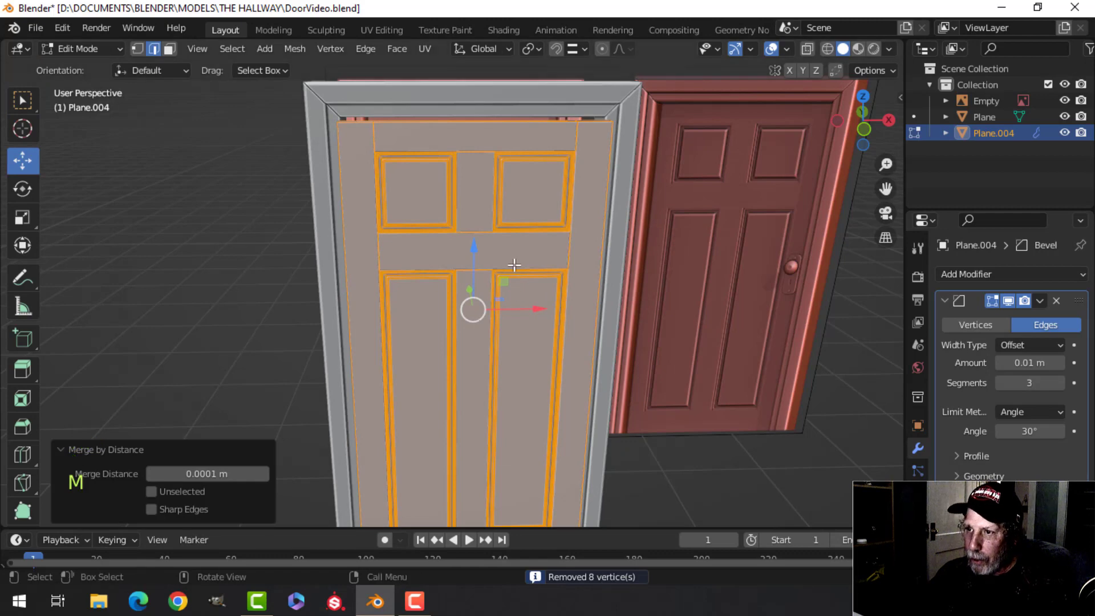
key("alt+a")
key("Tab")
Move the door about 0.25 m along Y into the door casing and save the file
middle_click_drag(513, 261, 614, 363)
key("alt+a")
left_click(542, 298)
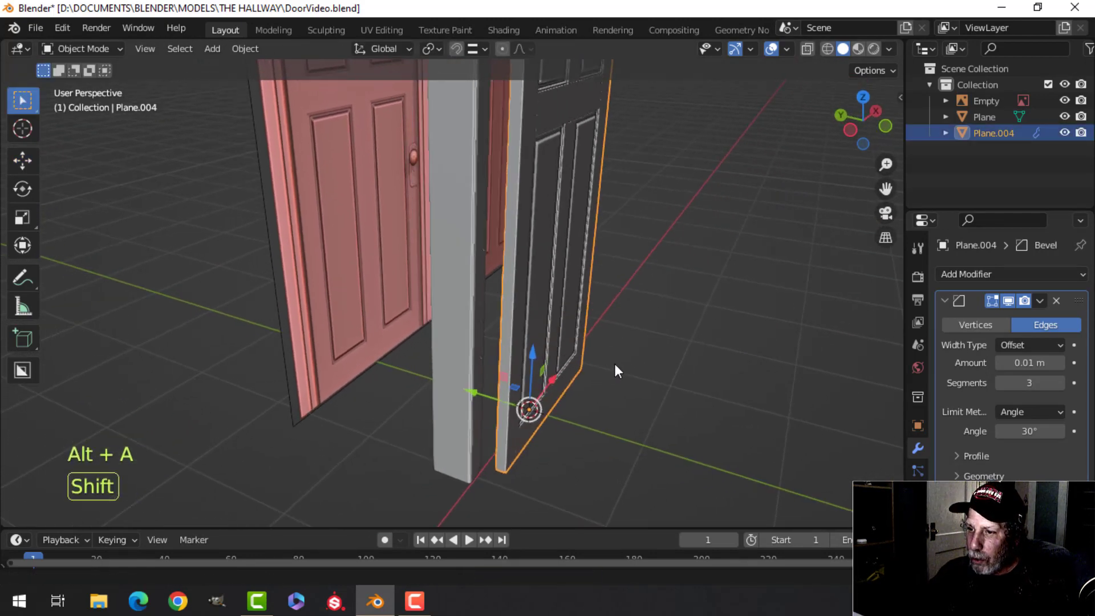
key("g")
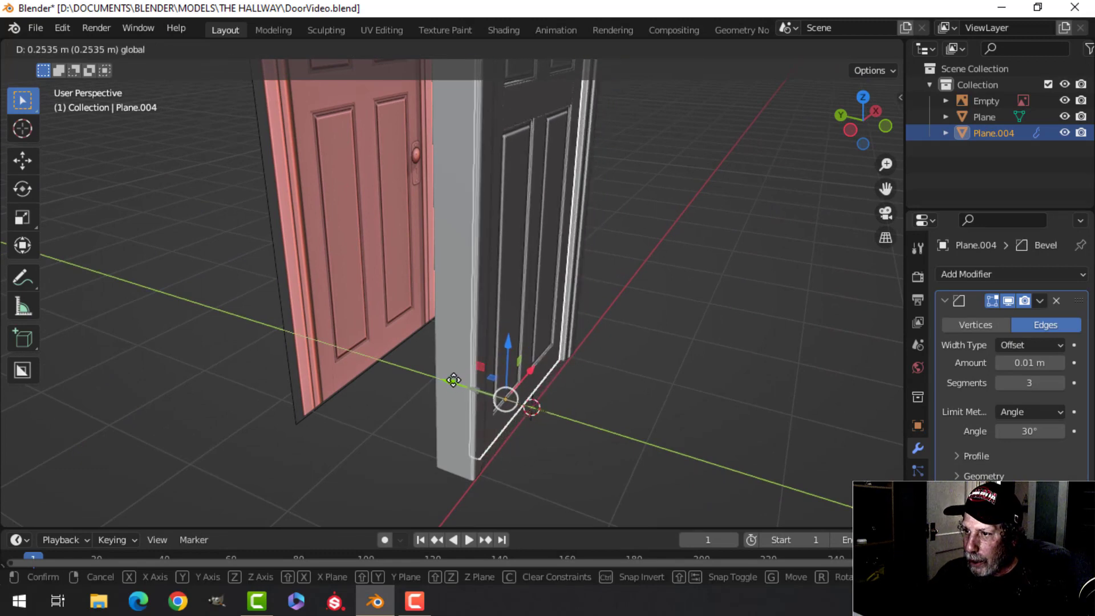
left_click(454, 380)
middle_click_drag(453, 380, 547, 327, "shift")
key("alt+a")
scroll(670, 325, "down", 4)
key("ctrl+s")
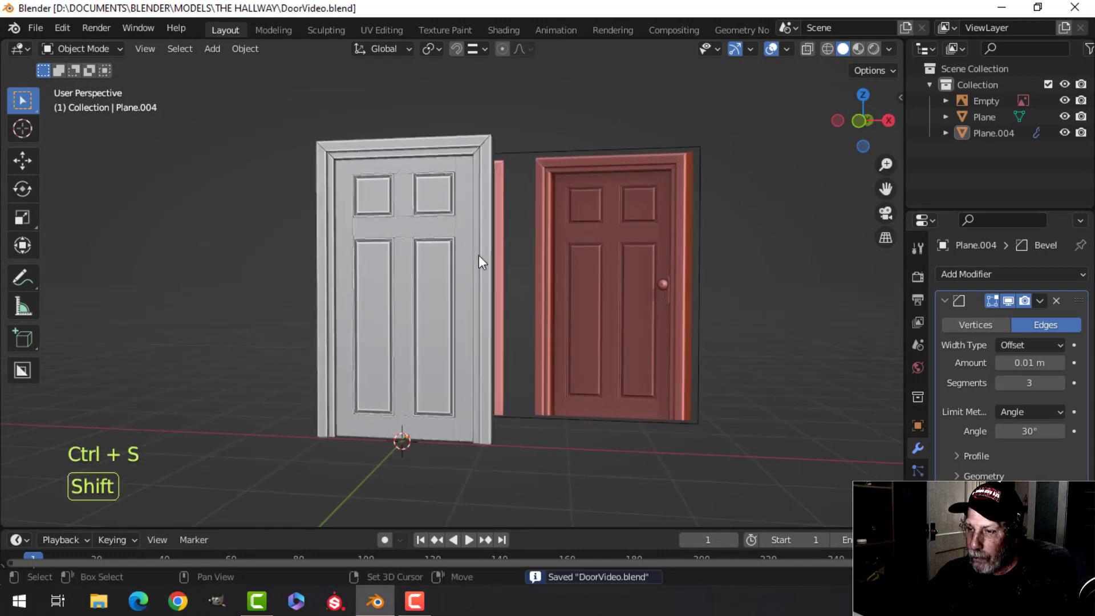
Examine the reference doorknob and its backplate through the door in wireframe front view
middle_click_drag(479, 255, 442, 336)
scroll(515, 304, "up", 4)
key("KP_1")
scroll(505, 231, "up", 5)
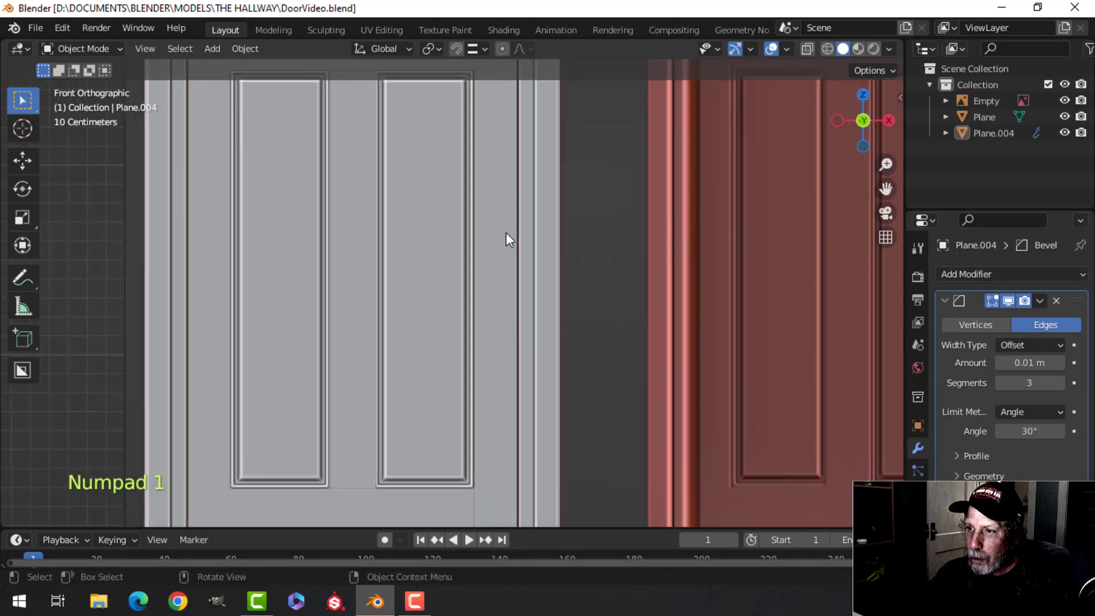
scroll(505, 232, "down", 3)
key("z")
left_click(411, 232)
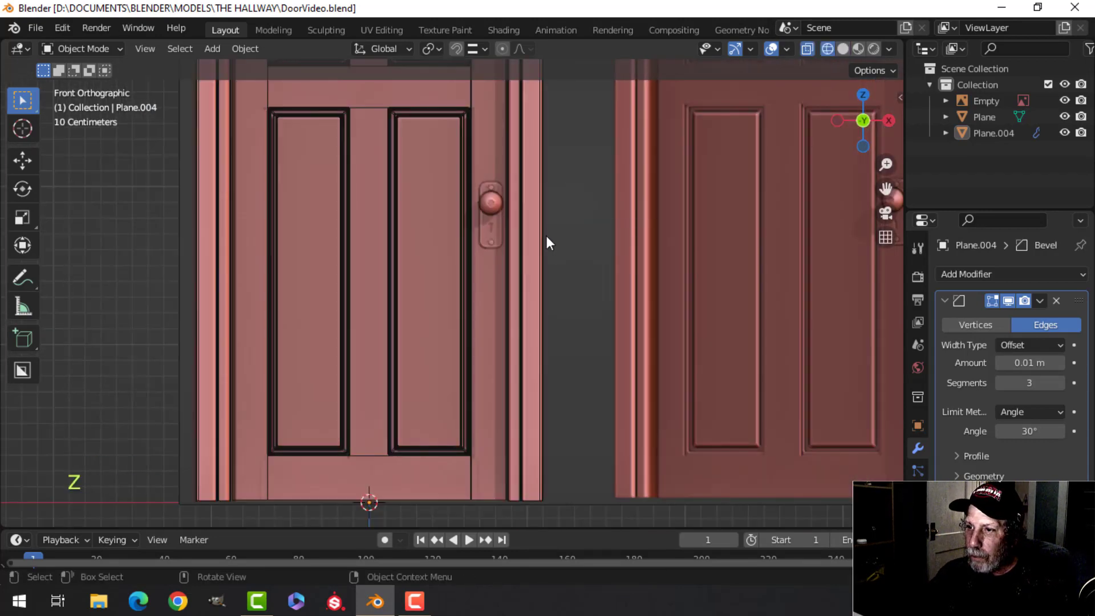
scroll(546, 235, "up", 2)
left_click_drag(539, 222, 525, 236, "shift")
middle_click_drag(525, 236, 502, 253, "shift")
scroll(607, 227, "down", 2)
mouse_move(418, 340)
middle_mouse_down("shift")
mouse_move(414, 289)
mouse_move(399, 346)
middle_mouse_up("shift")
scroll(445, 292, "up", 2)
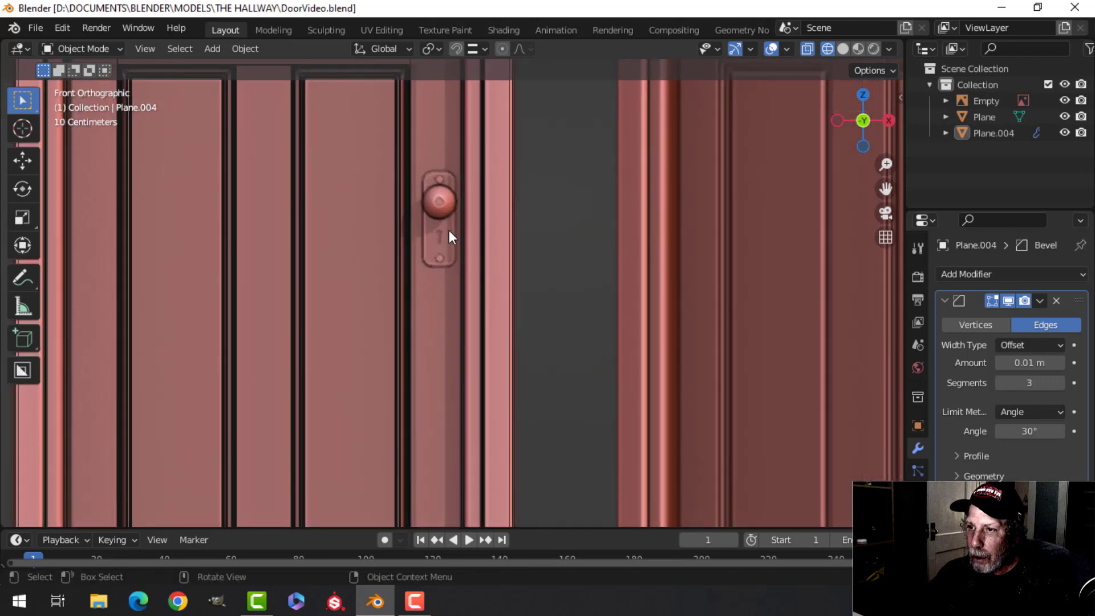
scroll(437, 231, "up", 3)
middle_click_drag(449, 231, 422, 275, "shift")
scroll(429, 245, "down", 3)
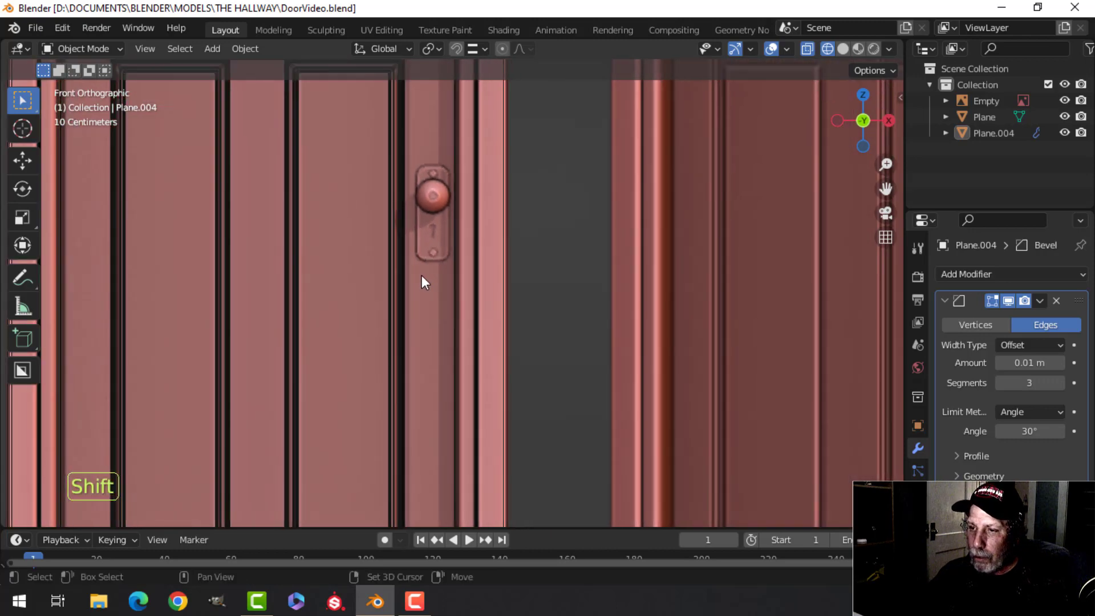
Add a plane, scale it to about 0.39, and rotate it 90° about X to stand upright
key("shift+a")
mouse_move(471, 243)
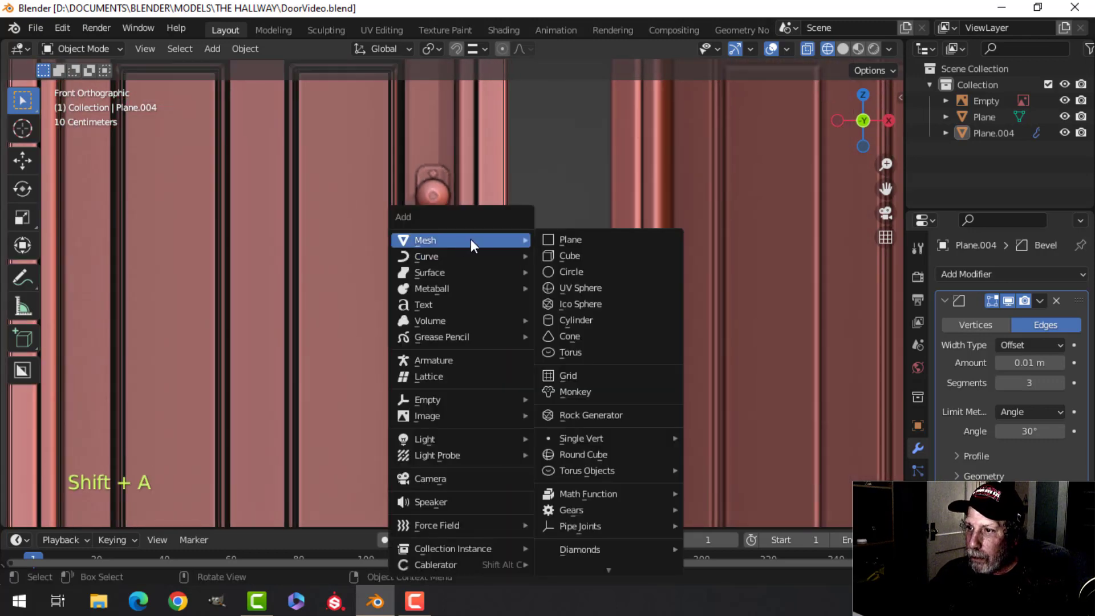
left_click(557, 239)
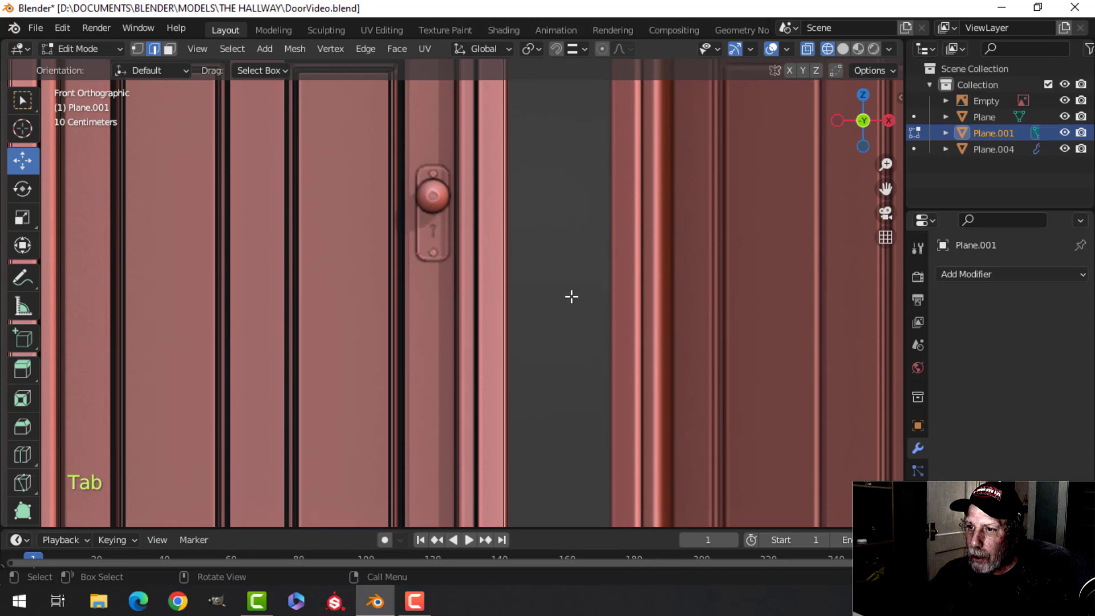
scroll(571, 296, "down", 5)
key("s")
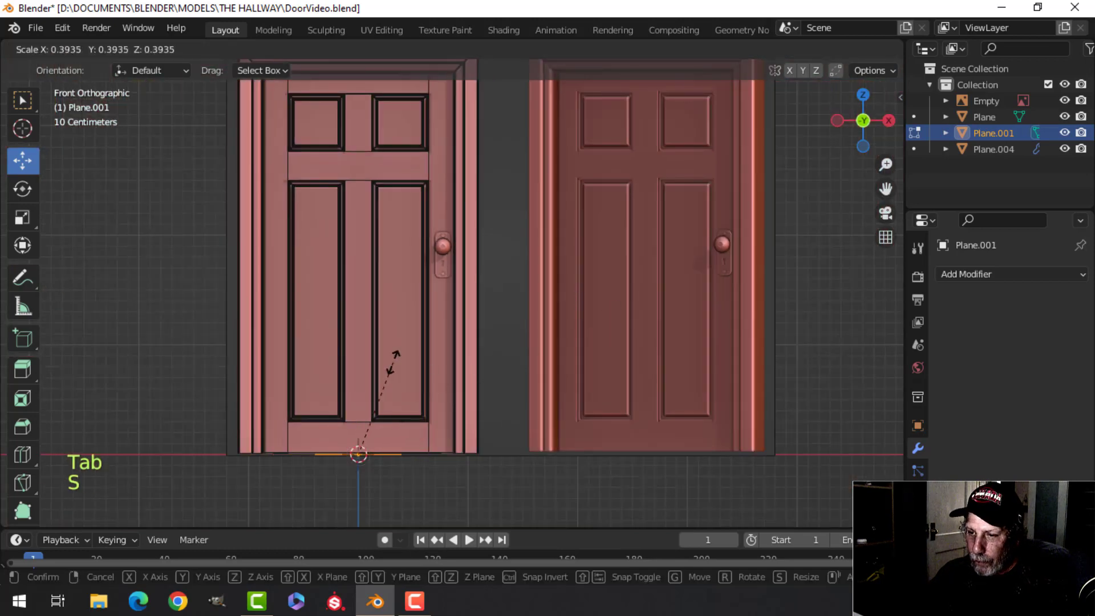
left_click(393, 362)
key("r")
key("x")
key("0")
left_click(447, 301)
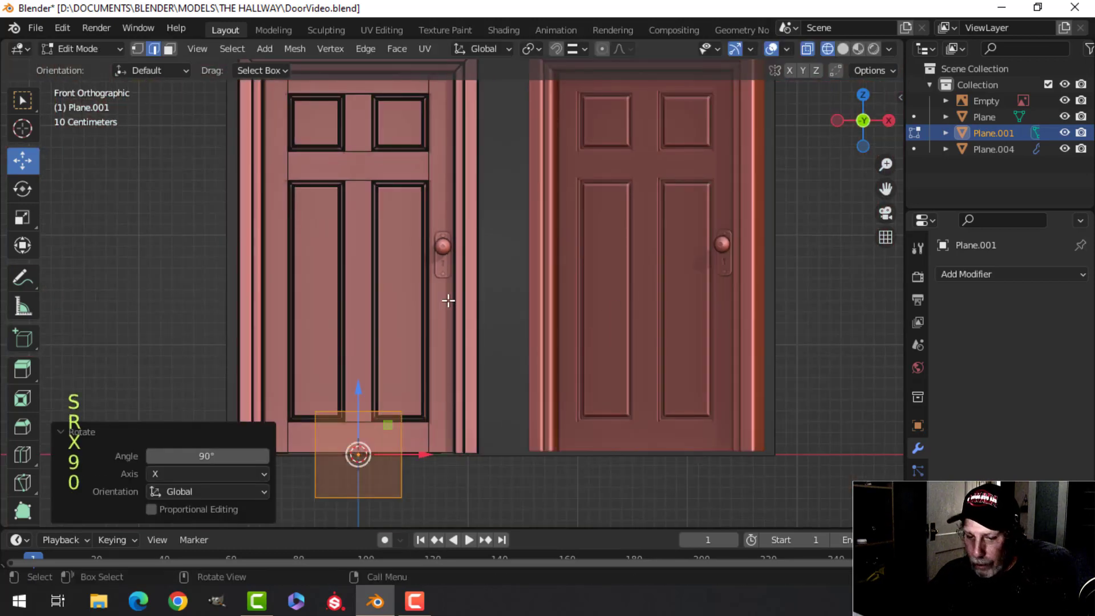
Move the plane about 0.76 m along X and 1.77 m along Z onto the reference backplate, and scale it to the backplate's width
key("g")
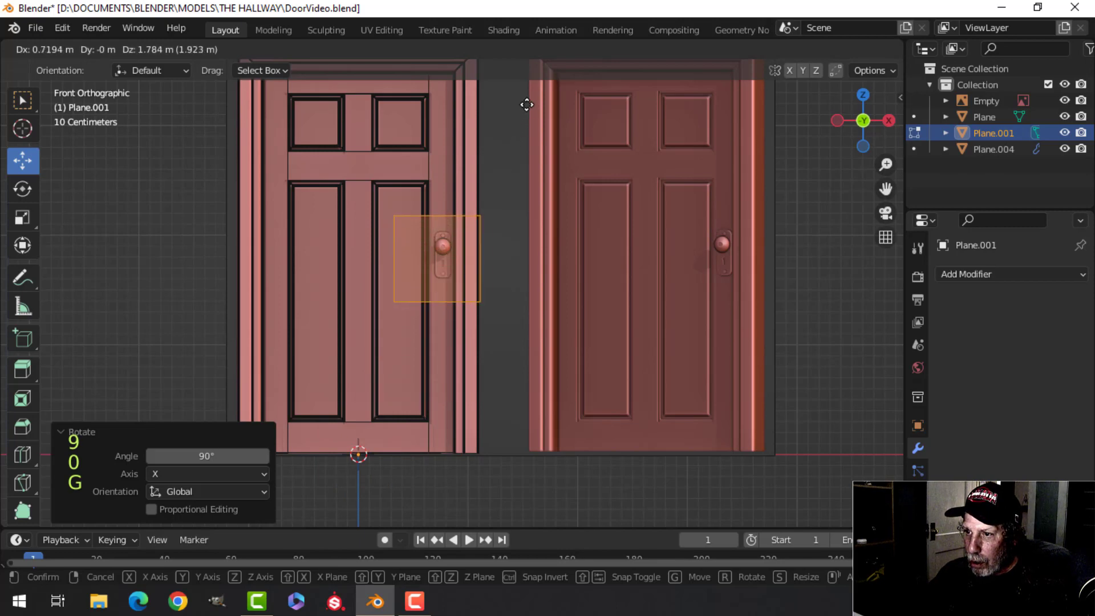
left_click(527, 105)
scroll(564, 210, "up", 5)
key("s")
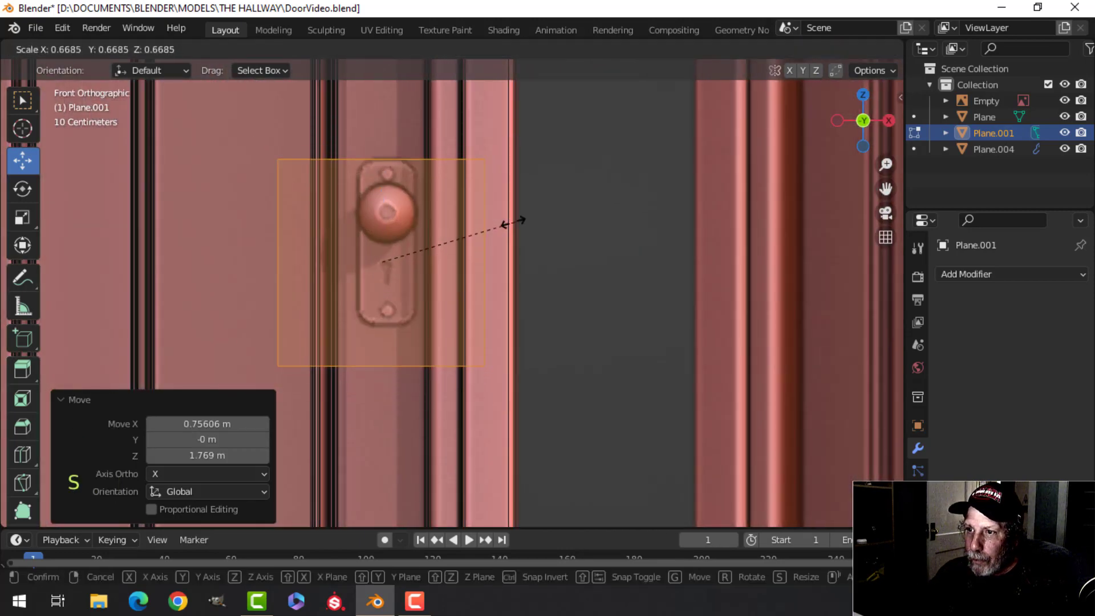
left_click(422, 239)
scroll(420, 237, "up", 2)
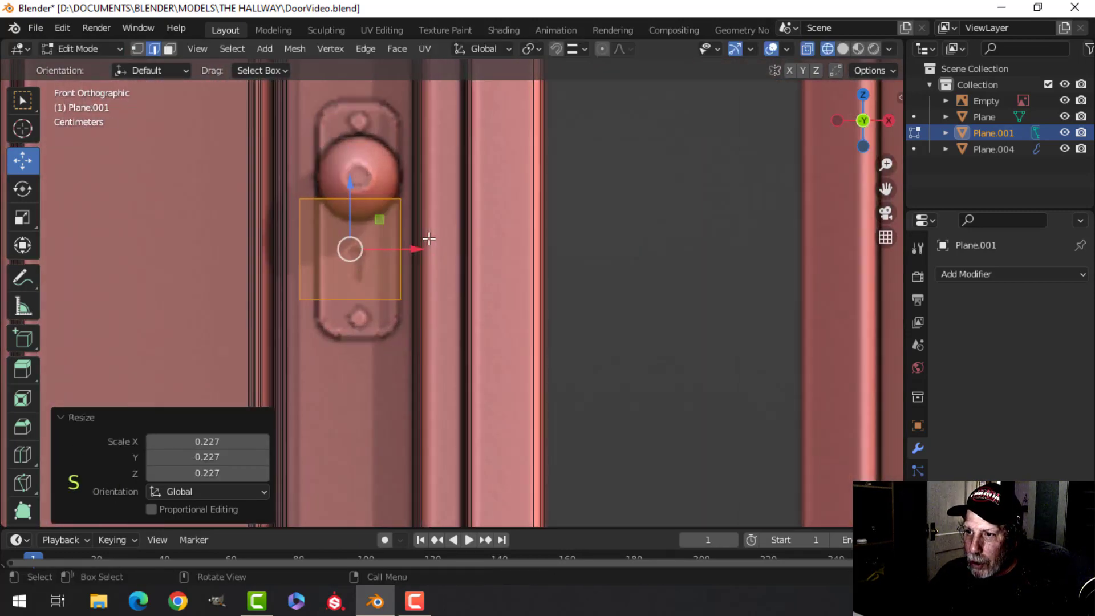
key("s")
left_click(442, 236)
key("g")
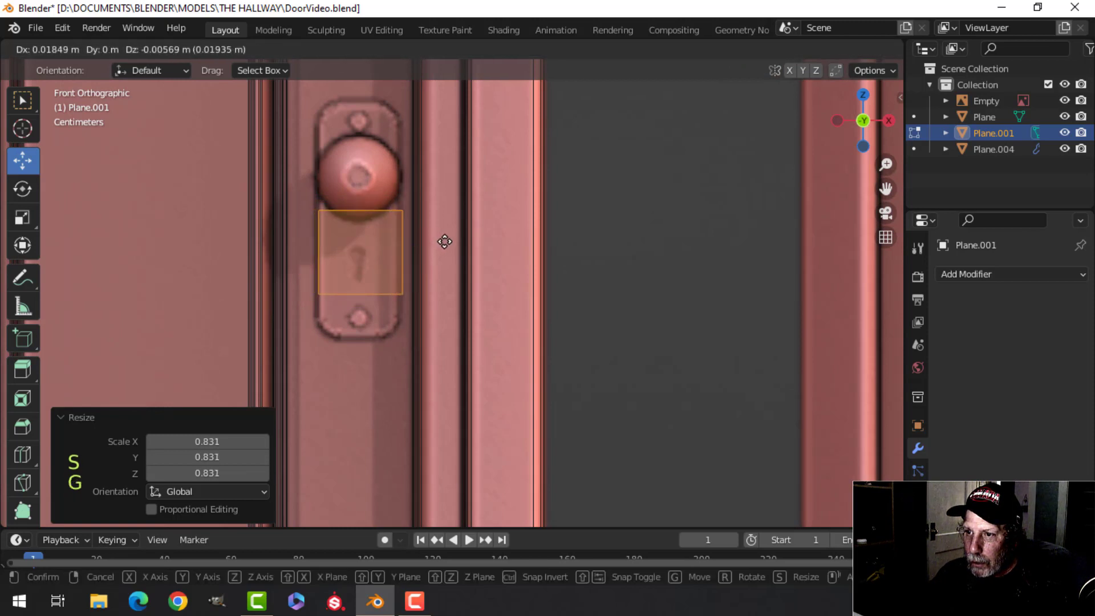
left_click(444, 241)
Move the plane's top edge up about 0.195 m and its bottom edge down to match the reference backplate's height
key("g")
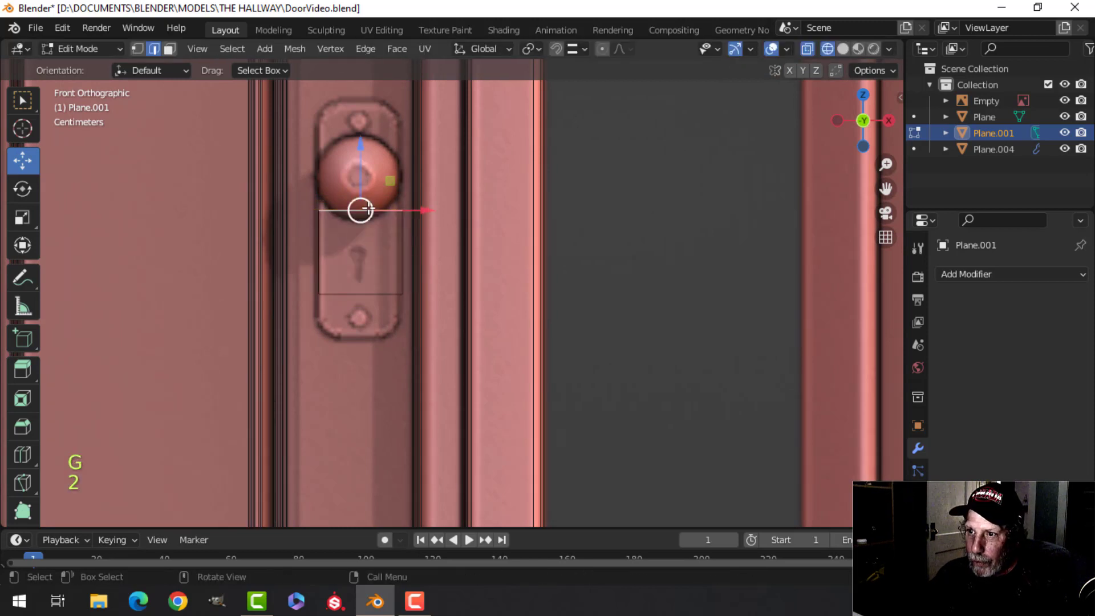
left_click_drag(363, 165, 369, 68)
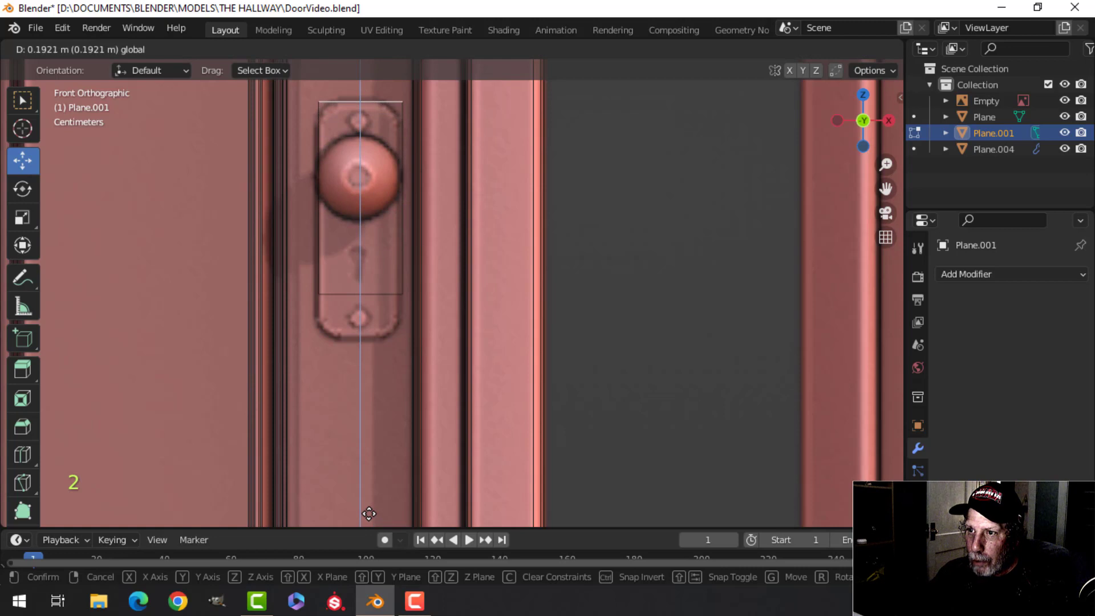
left_click(369, 512)
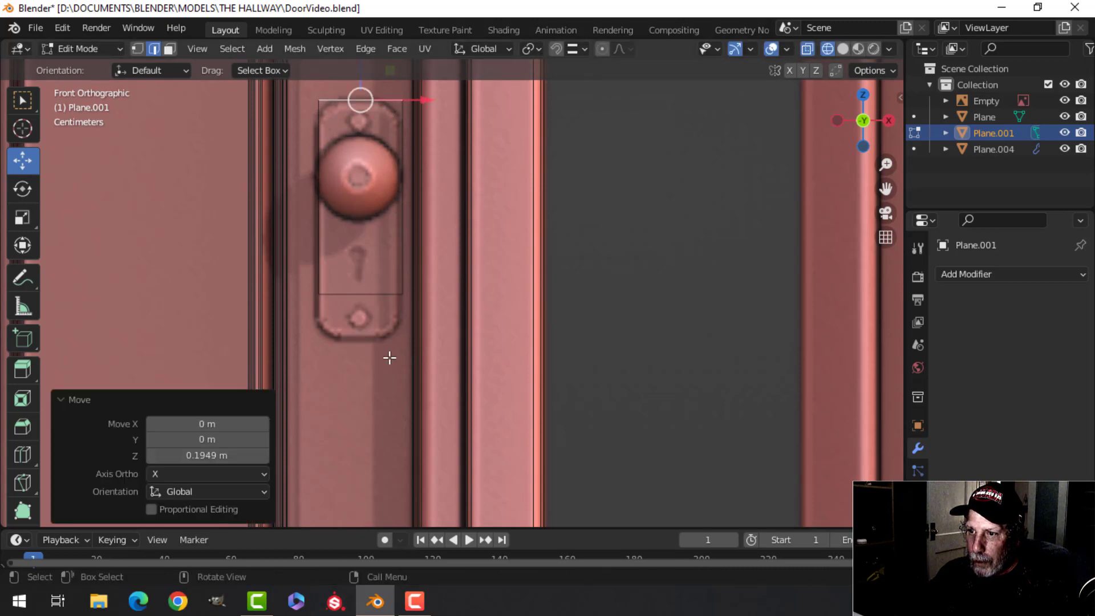
key("ctrl+z")
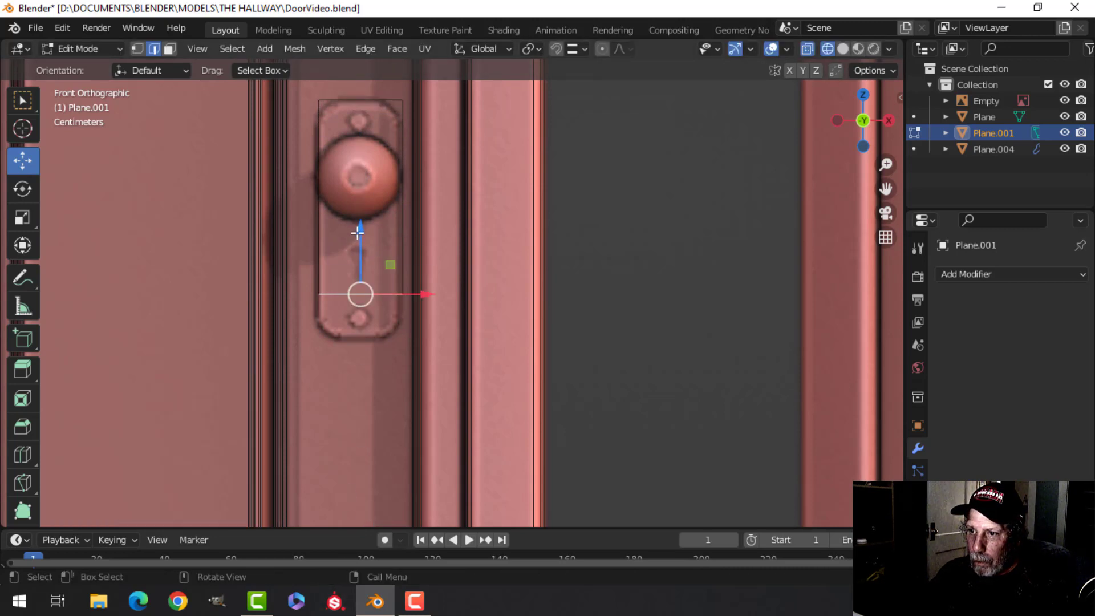
left_click_drag(357, 232, 362, 331)
Examine the backplate plane's placement against the door and the reference in solid and wireframe shading
key("a")
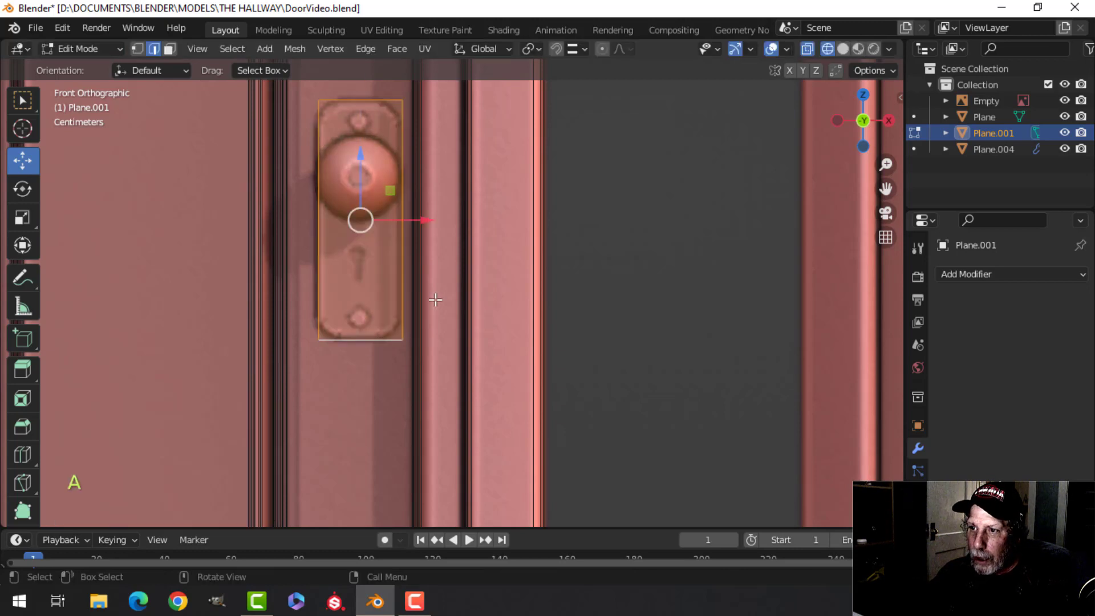
key("z")
left_click(537, 299)
middle_click_drag(447, 238, 462, 308, "shift")
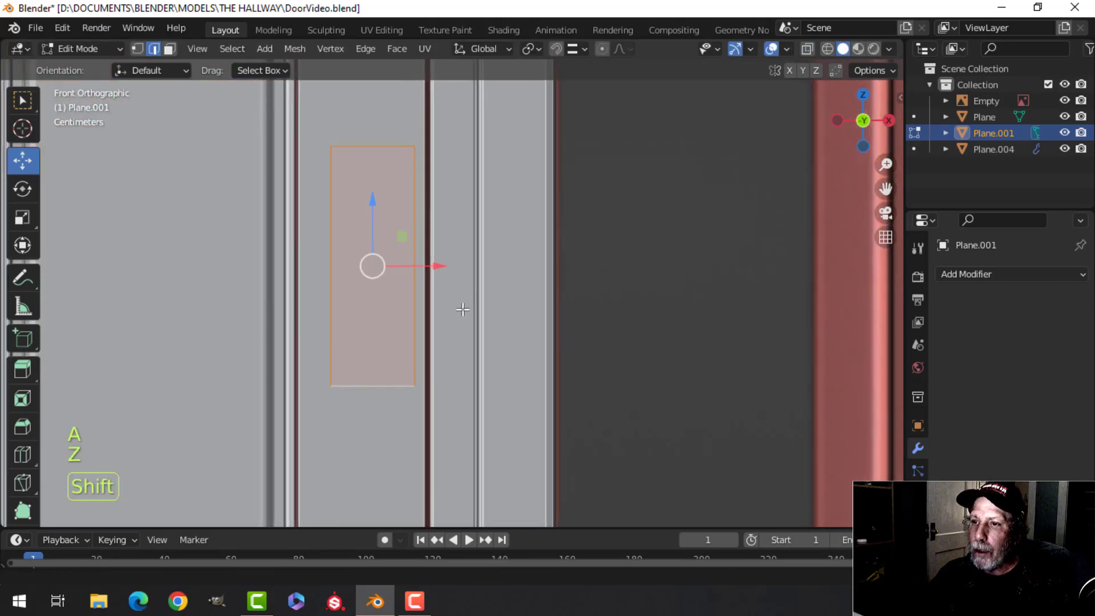
scroll(407, 276, "down", 1)
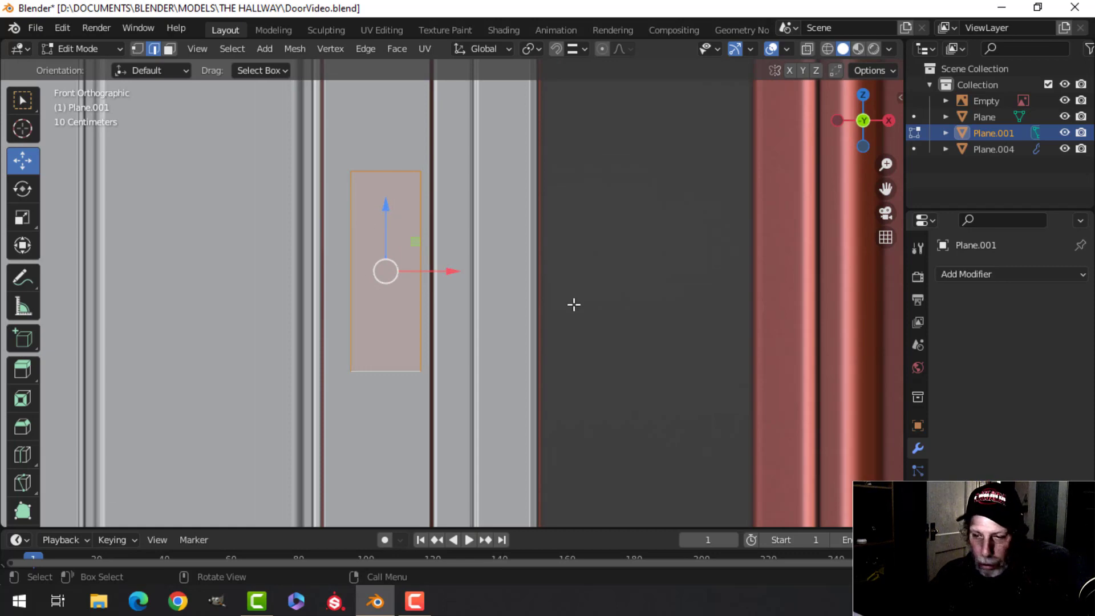
key("z")
left_click(679, 304)
scroll(439, 320, "up", 1)
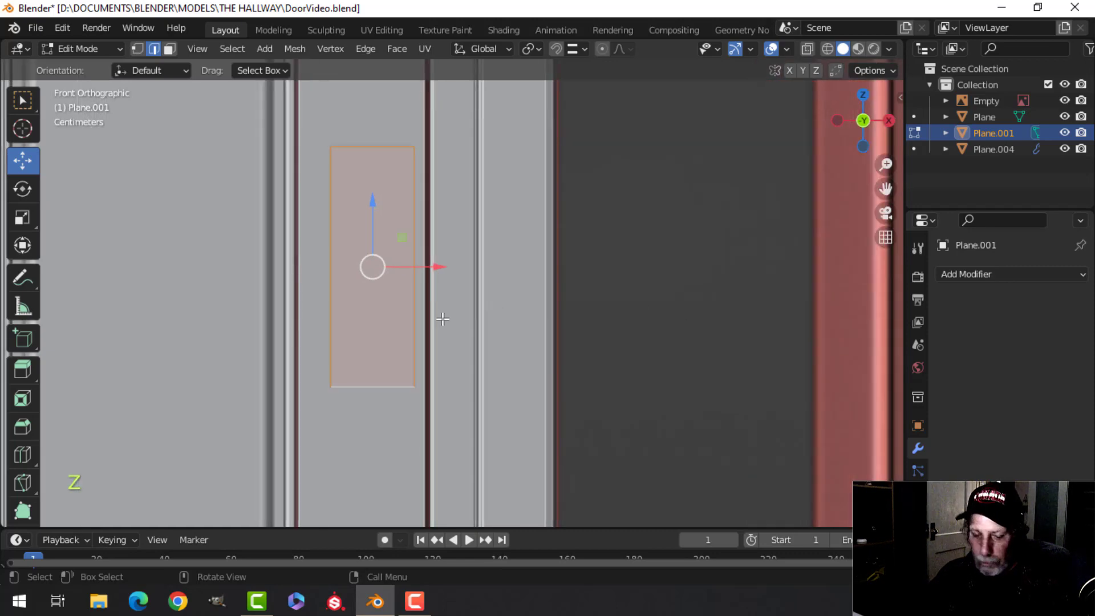
key("z")
left_click(315, 328)
mouse_move(353, 327)
middle_mouse_down()
mouse_move(464, 327)
mouse_move(447, 335)
middle_mouse_up()
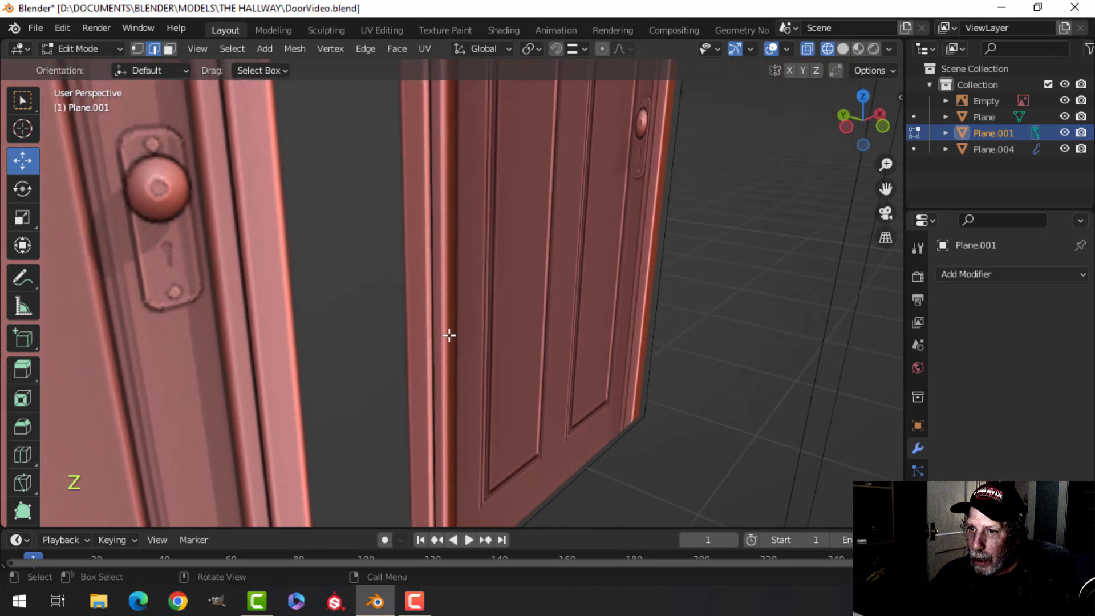
scroll(444, 333, "down", 3)
key("KP_Decimal")
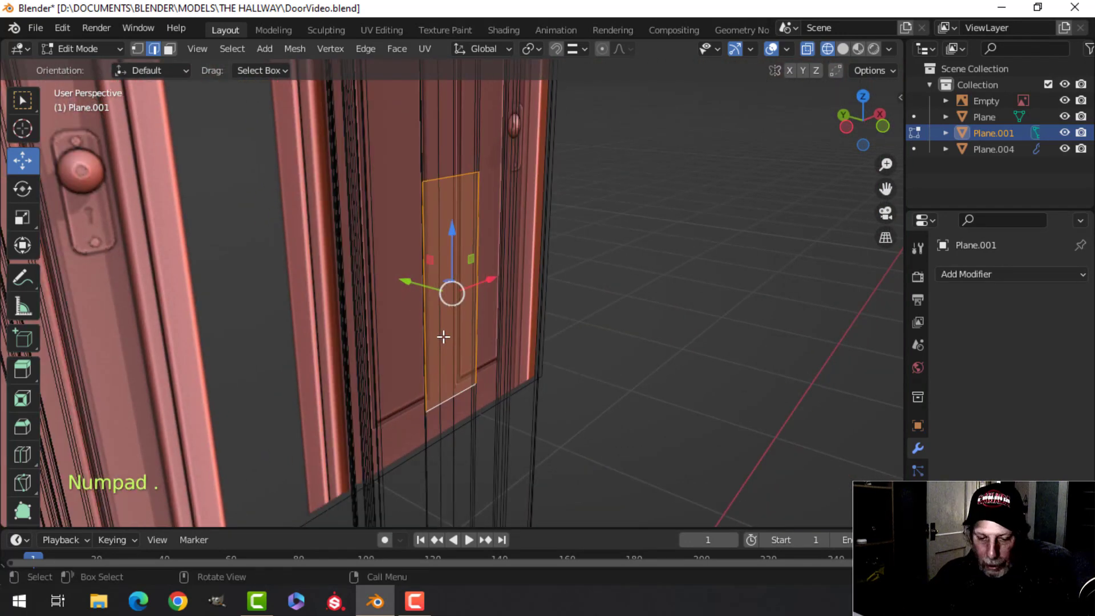
key("z")
left_click(552, 342)
mouse_move(476, 325)
middle_mouse_down("shift")
mouse_move(492, 355)
mouse_move(552, 369)
mouse_move(532, 374)
mouse_move(495, 357)
middle_mouse_up("shift")
key("KP_1")
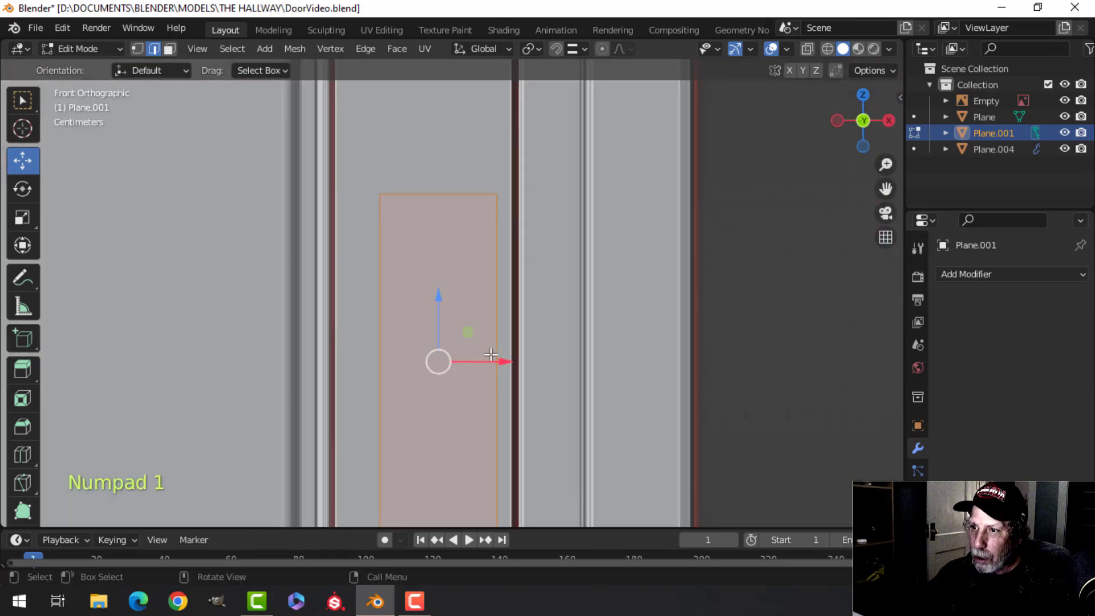
key("z")
left_click(344, 347)
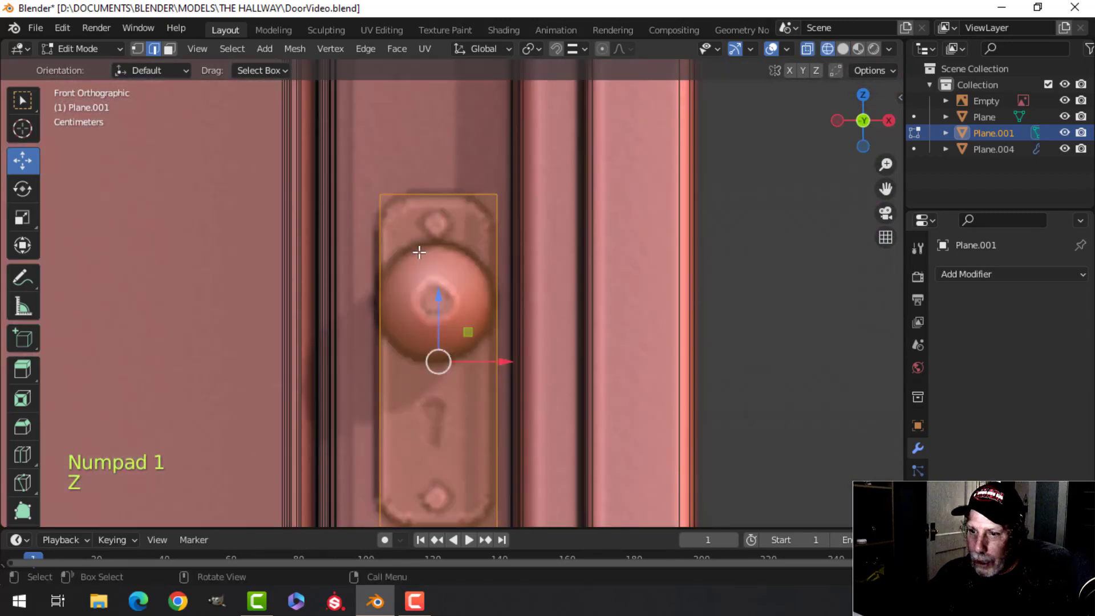
Round the backplate's four corners with a vertex bevel 0.0381 m wide and 4 segments, using its top and bottom edges
left_click(434, 196)
middle_click_drag(455, 478, 446, 409, "shift")
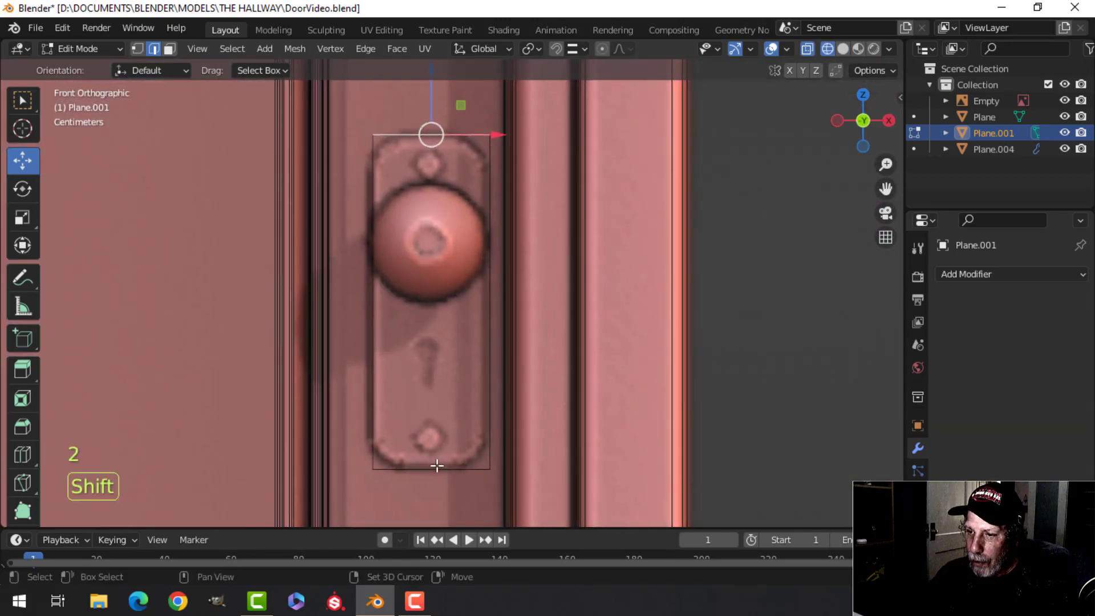
mouse_move(505, 358)
middle_mouse_down("shift")
mouse_move(494, 376)
mouse_move(497, 358)
middle_mouse_up("shift")
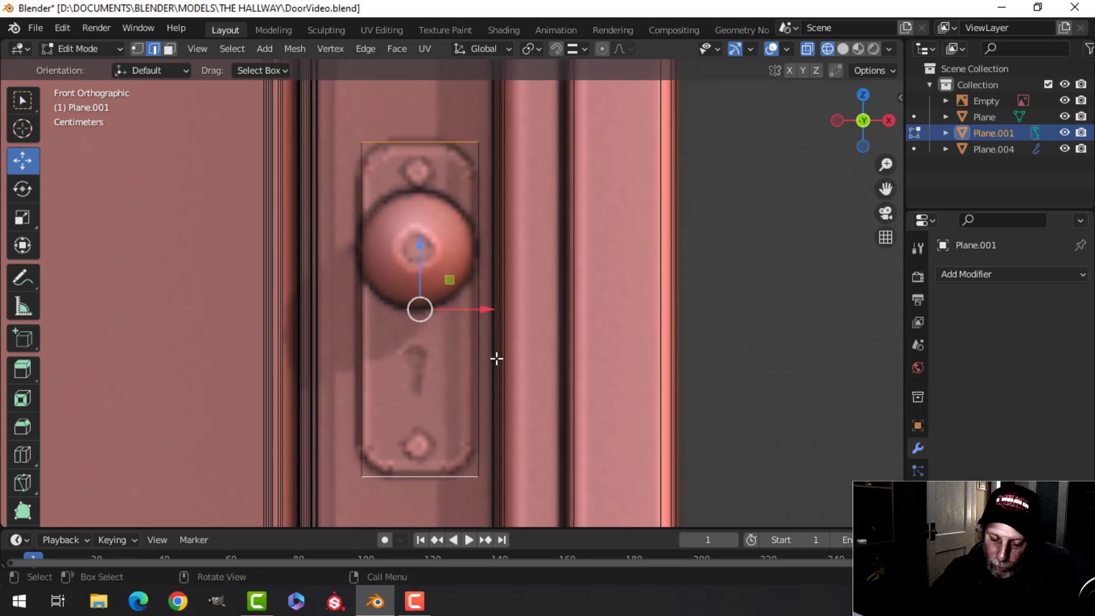
key("ctrl+shift+b")
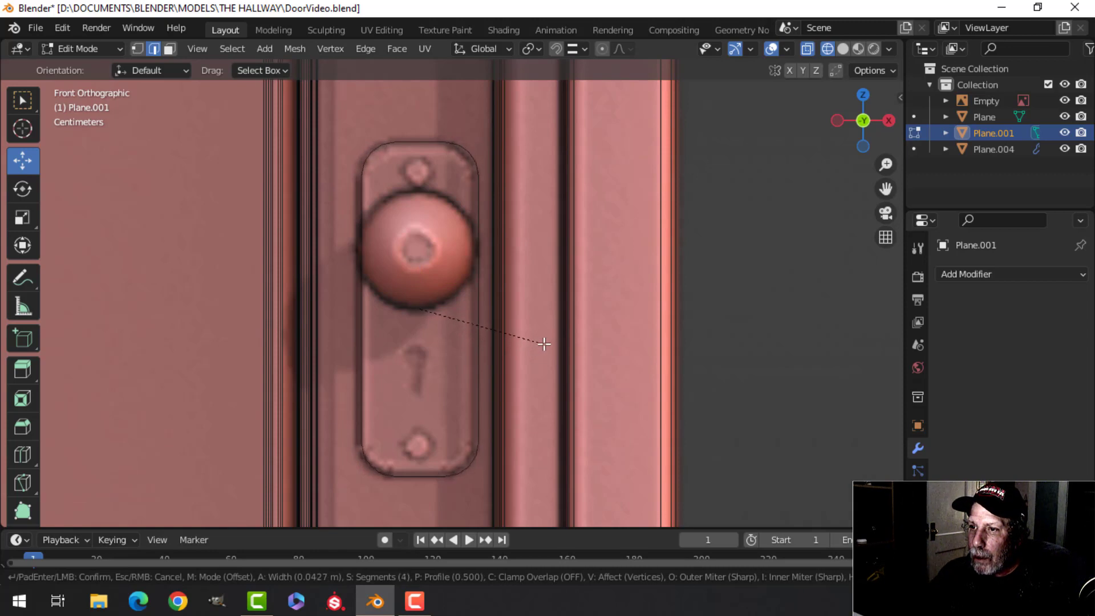
left_click(540, 344)
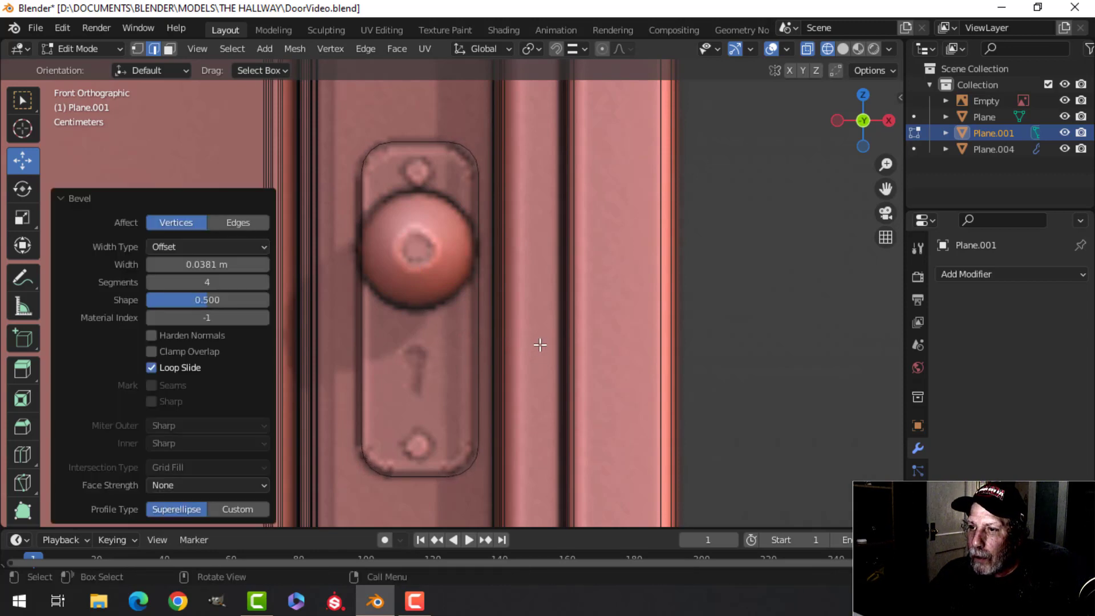
Extrude the whole backplate about 0.012 m back towards the door
key("z")
left_click(649, 325)
mouse_move(649, 325)
middle_mouse_down()
mouse_move(548, 359)
mouse_move(572, 354)
middle_mouse_up()
key("a")
key("e")
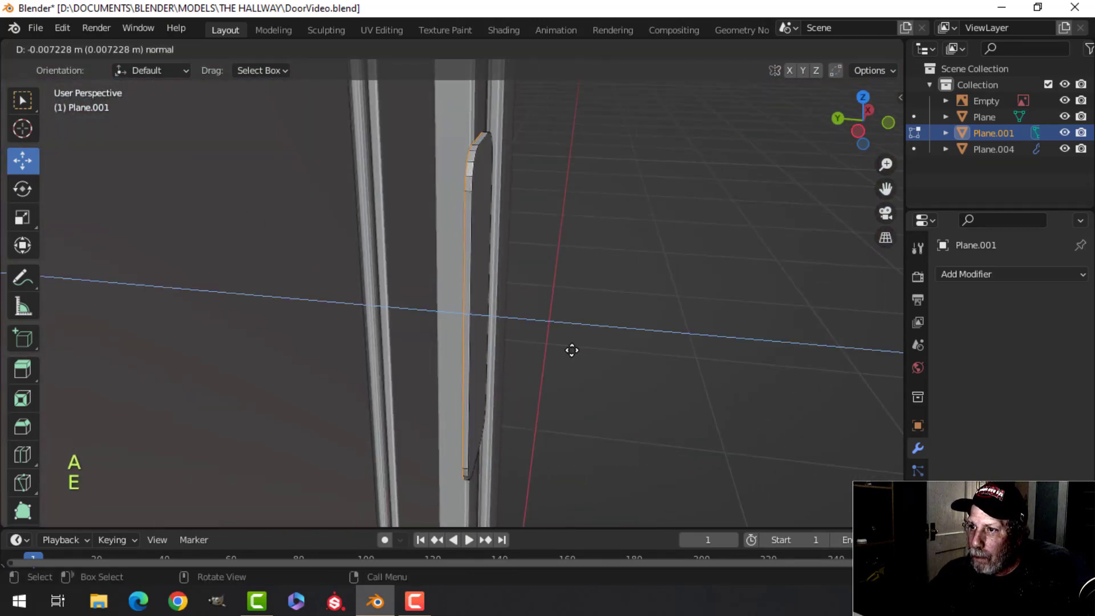
left_click(568, 349)
Delete the backplate's extruded rear face and recalculate all its normals to face outside
key("x")
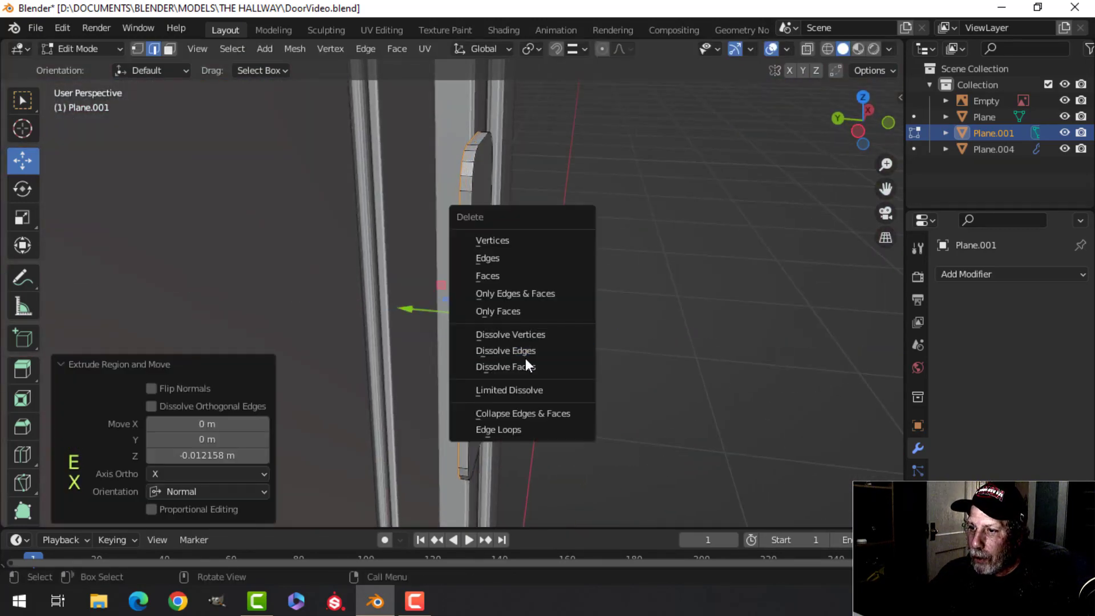
left_click(511, 276)
middle_click_drag(575, 273, 513, 264)
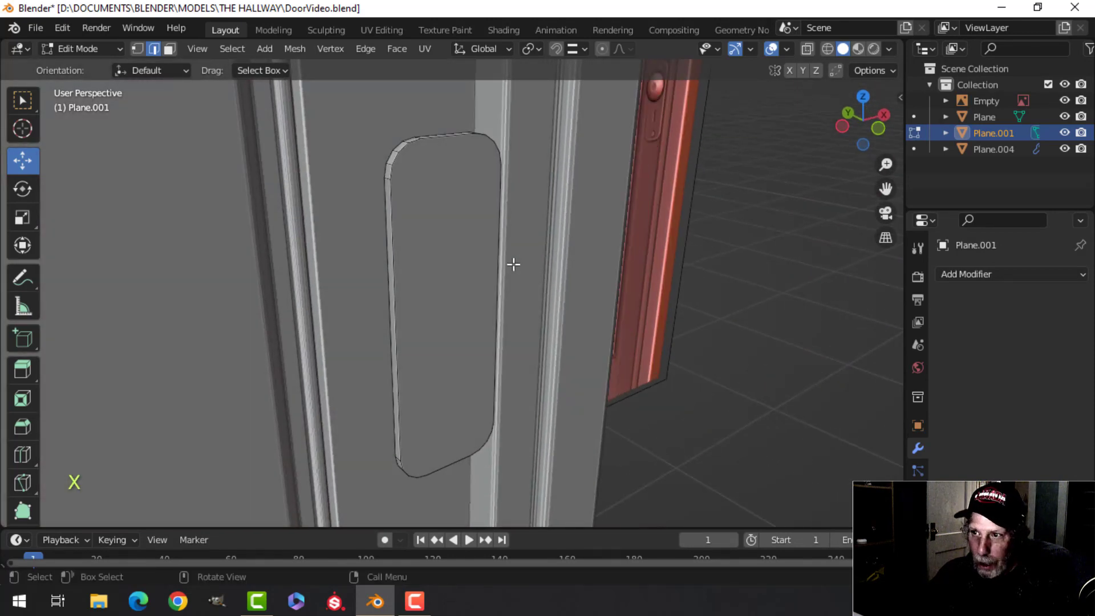
key("a")
key("alt+n")
left_click(501, 263)
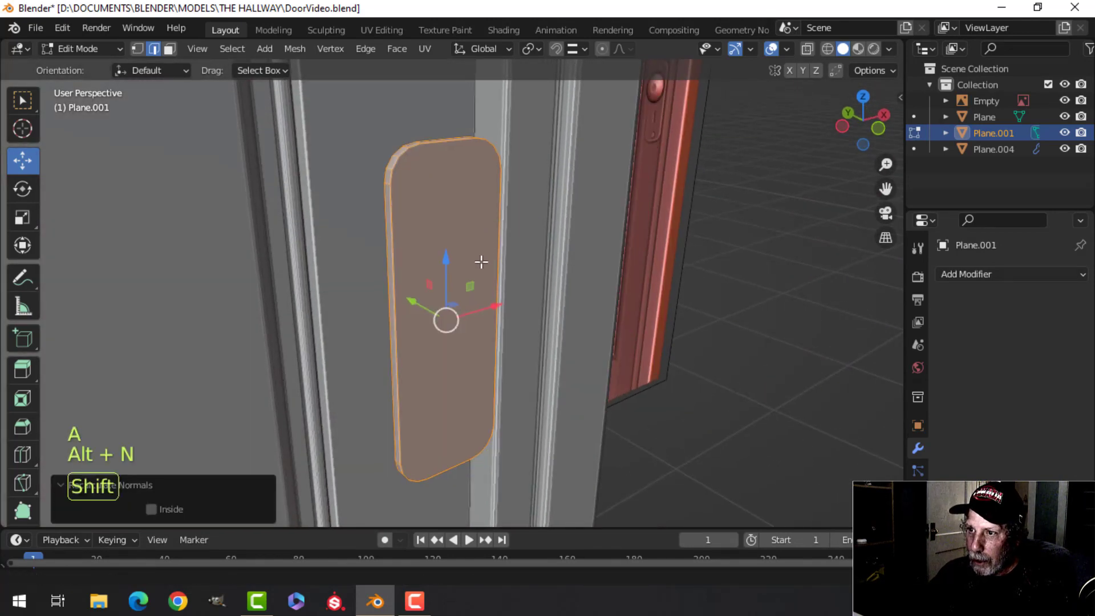
Inset the backplate's front face by about 0.0029 m
key("alt+a")
left_click(473, 277)
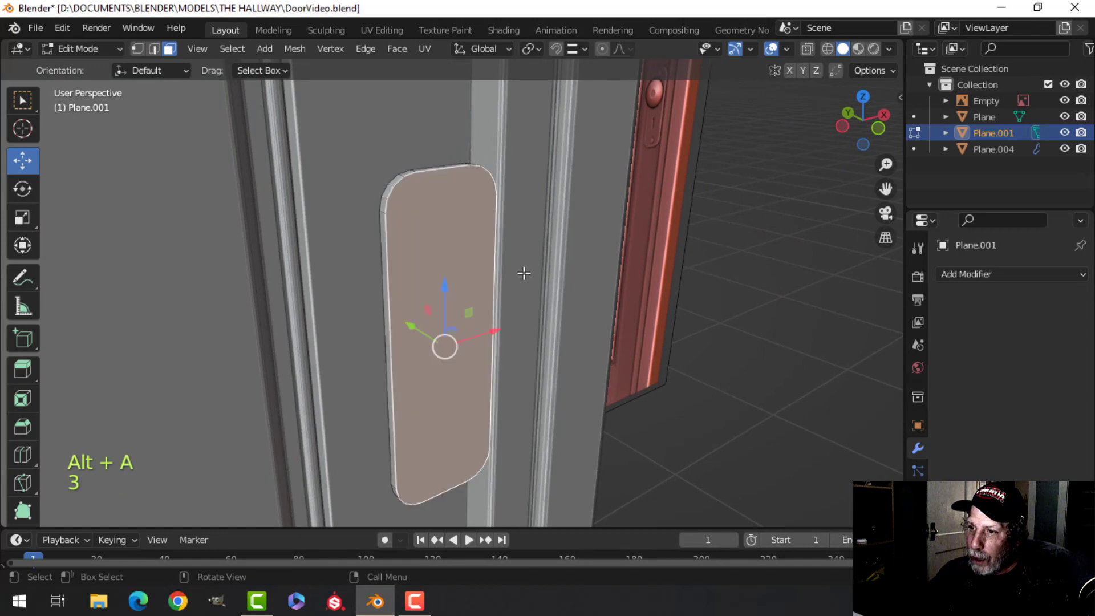
scroll(521, 323, "up", 5)
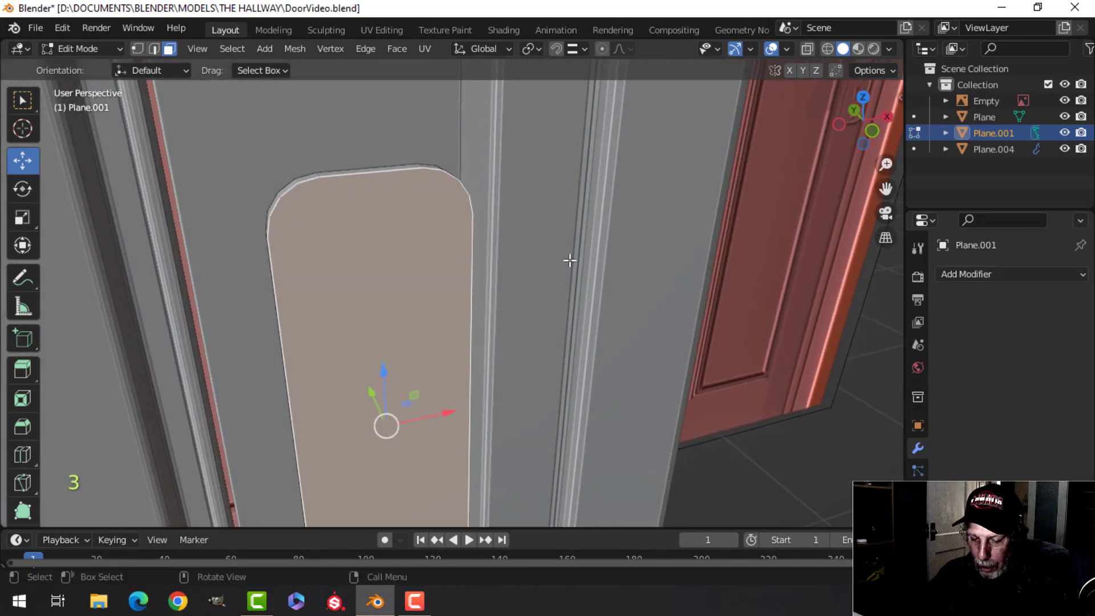
key("i")
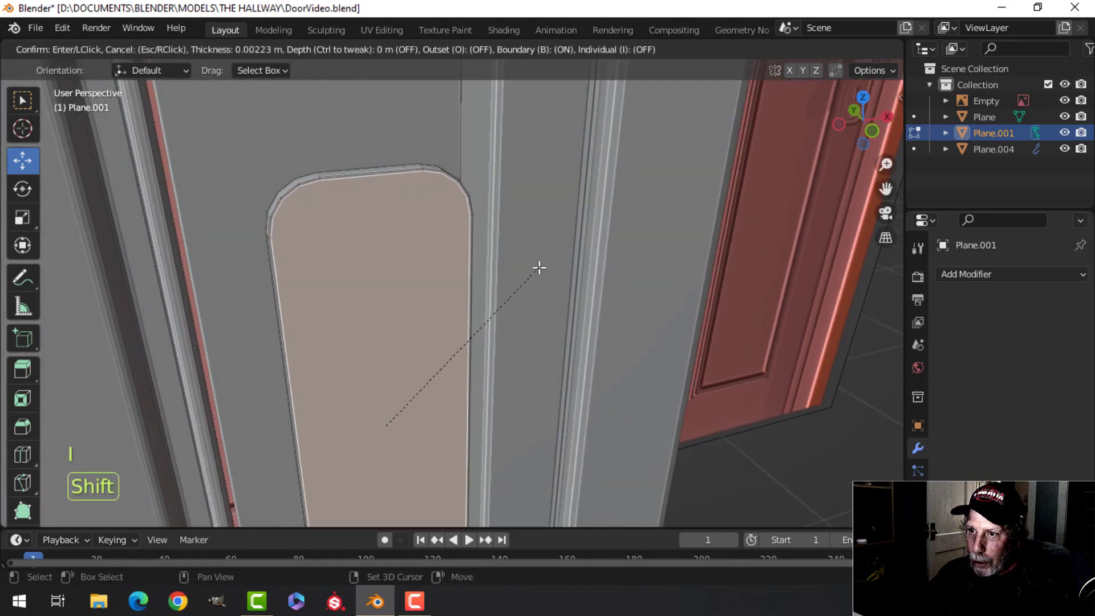
left_click(526, 266)
Select the narrow face loop around the backplate's front border and extrude it outward by about 0.0047 m
middle_click_drag(435, 259, 470, 233)
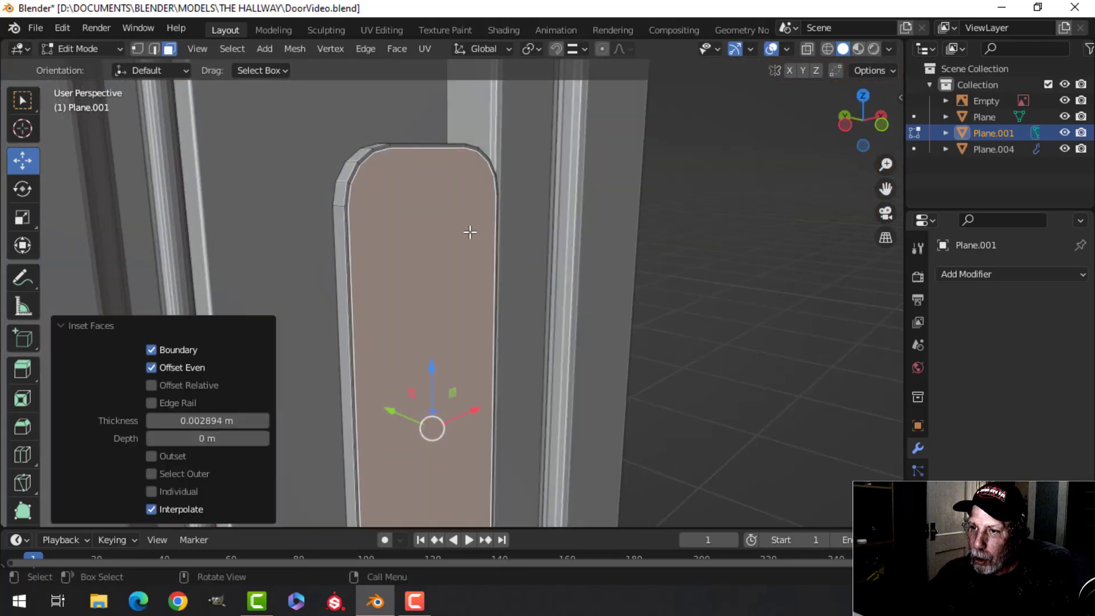
scroll(405, 262, "up", 3)
middle_click_drag(405, 262, 415, 302, "shift")
key("alt+a")
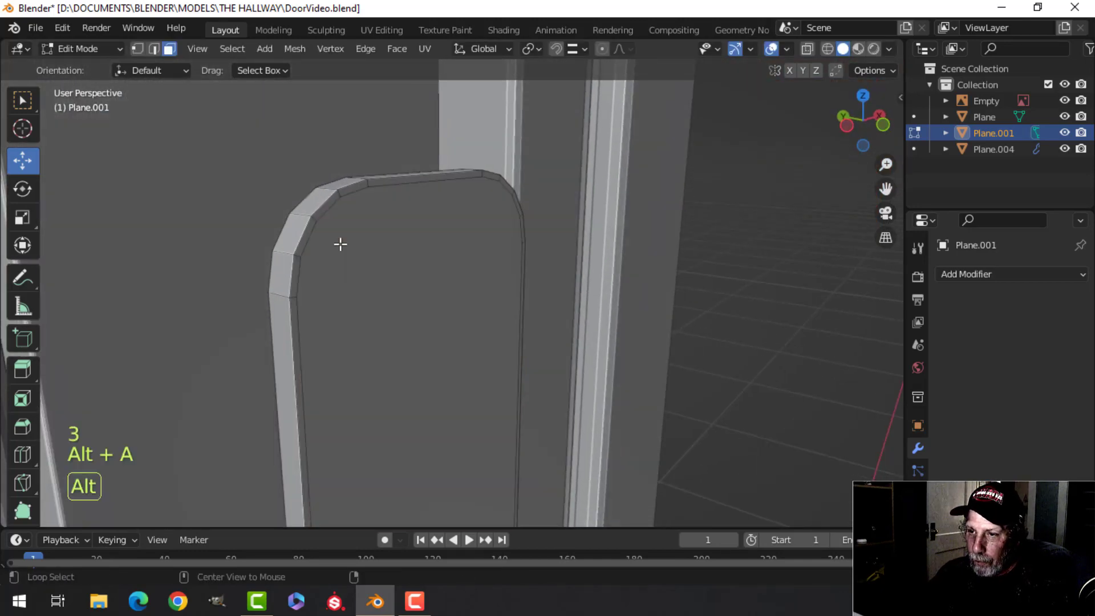
scroll(340, 242, "up", 3)
middle_click_drag(340, 241, 421, 282, "shift")
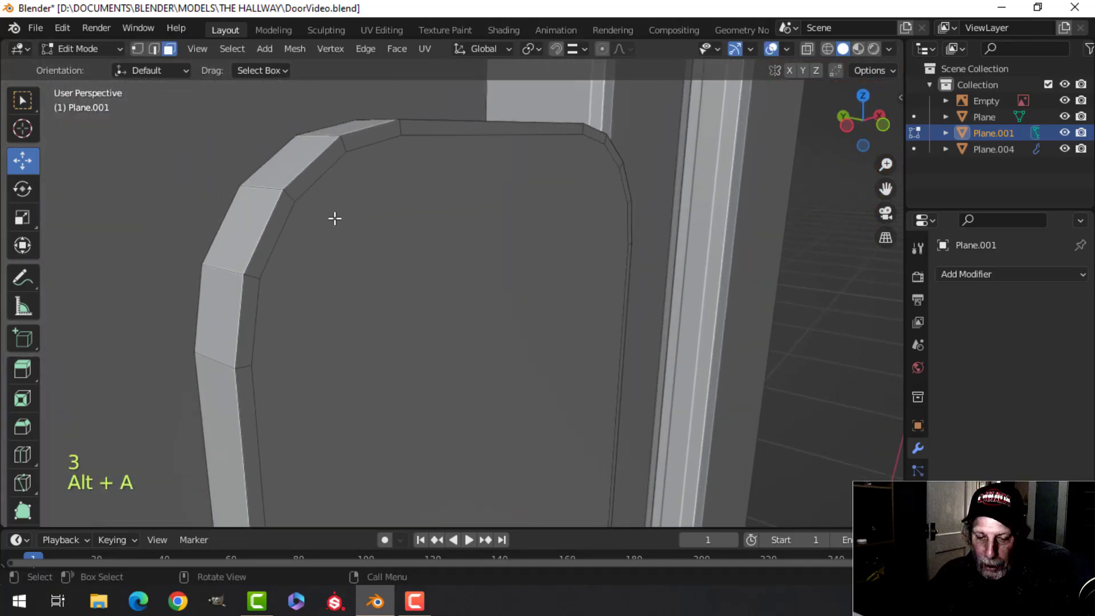
left_click(345, 148, "alt")
scroll(405, 233, "down", 3)
middle_click_drag(404, 233, 453, 200, "shift")
middle_click_drag(462, 228, 541, 251)
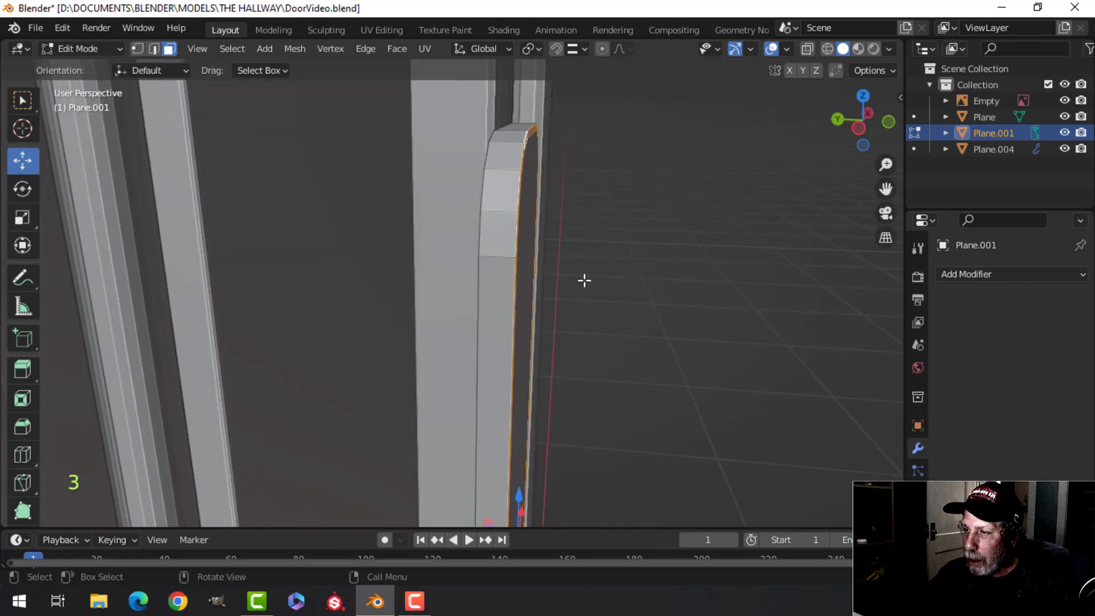
middle_click_drag(584, 280, 551, 271)
key("e")
left_click(559, 273)
scroll(486, 262, "up", 4)
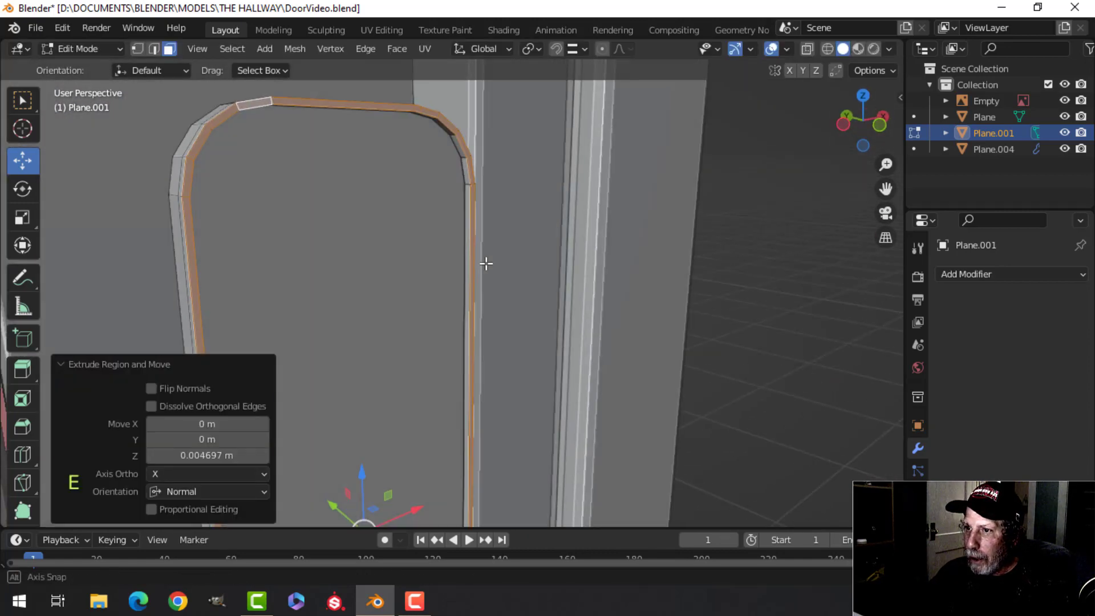
Select the backplate's front face inside the raised rim and inset it slightly
key("alt+a")
left_click(375, 252)
middle_click_drag(434, 270, 465, 265, "shift")
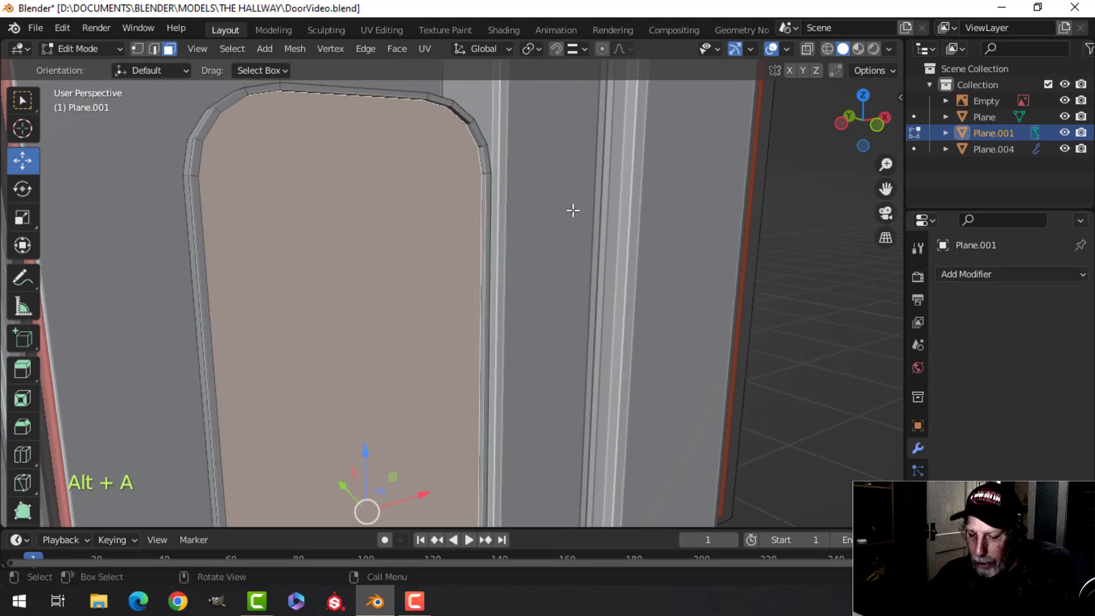
key("i")
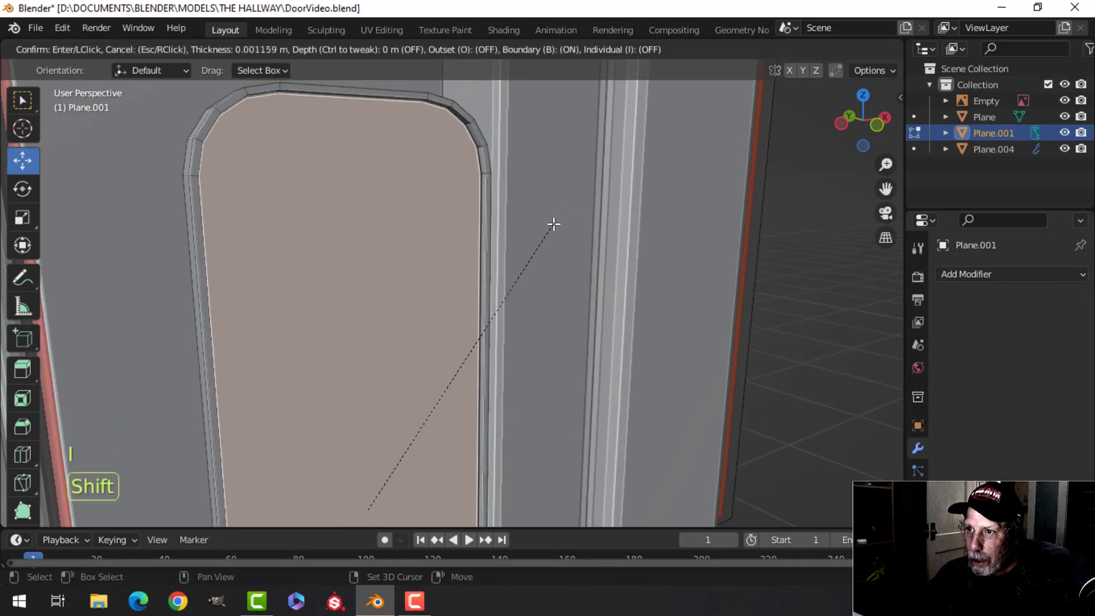
left_click(542, 227)
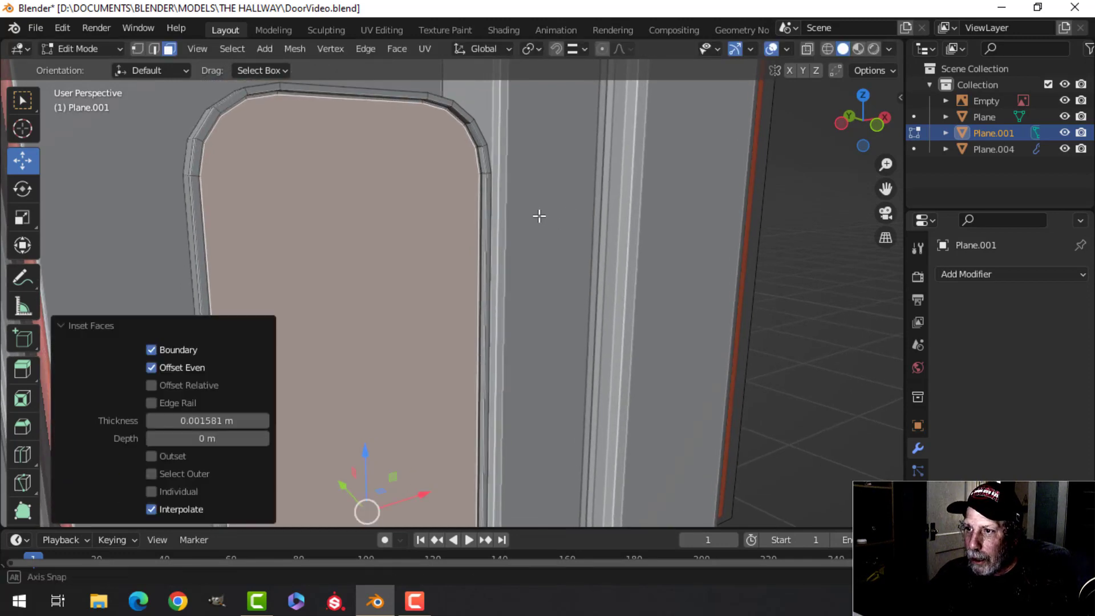
middle_click_drag(539, 216, 539, 247)
key("ctrl+z")
key("i")
left_click(538, 195)
Extrude the inset front face of the backplate outward by about 0.0037 m
middle_click_drag(538, 246, 431, 228, "shift")
key("e")
left_click(547, 219)
middle_click_drag(432, 228, 484, 319, "shift")
Bevel the border edges of the raised centre panel narrowly with 2 segments
middle_click_drag(485, 319, 433, 352)
scroll(416, 315, "up", 2)
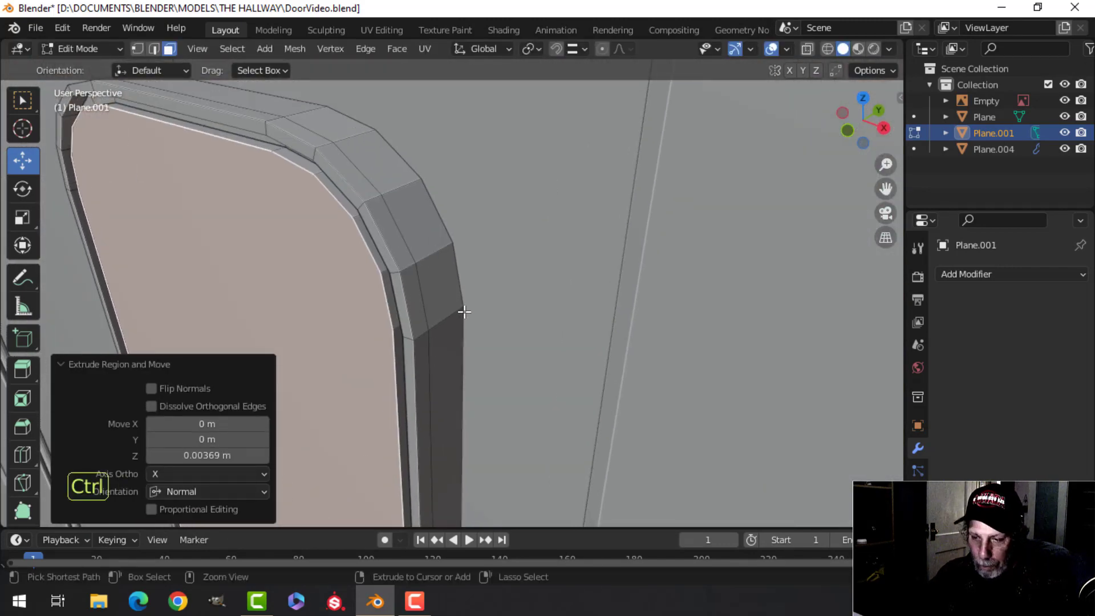
key("ctrl+b")
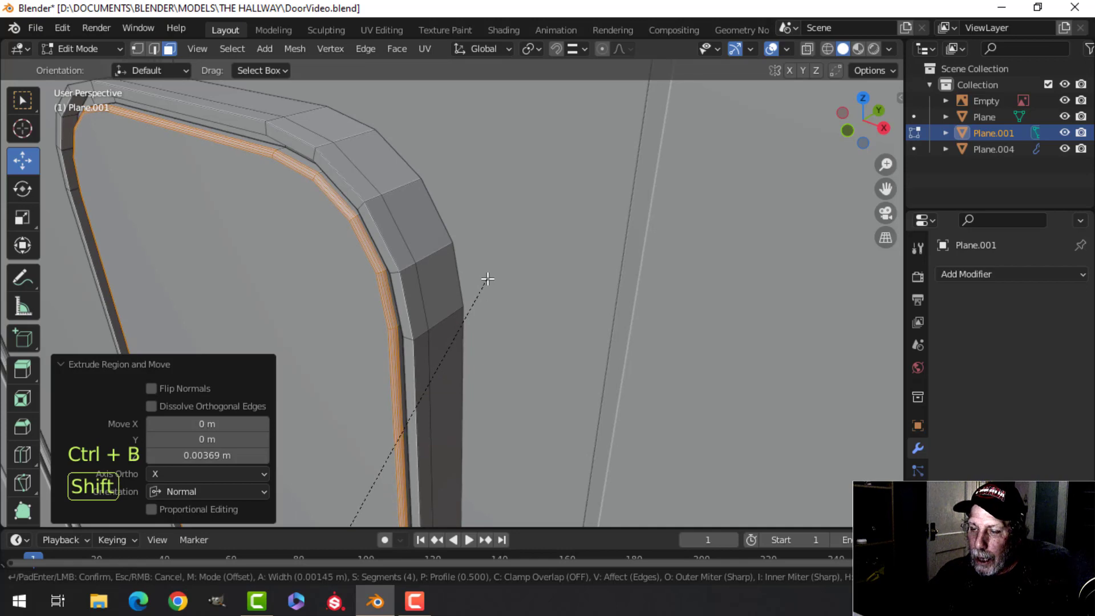
scroll(488, 278, "down", 3)
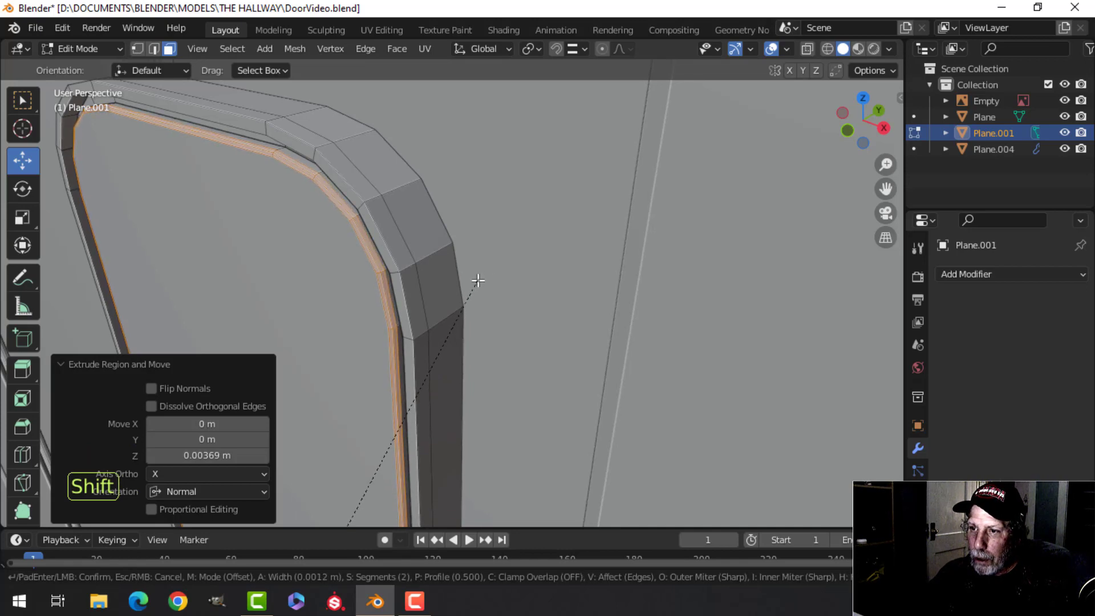
left_click(420, 283)
key("alt+a")
scroll(419, 268, "up", 2)
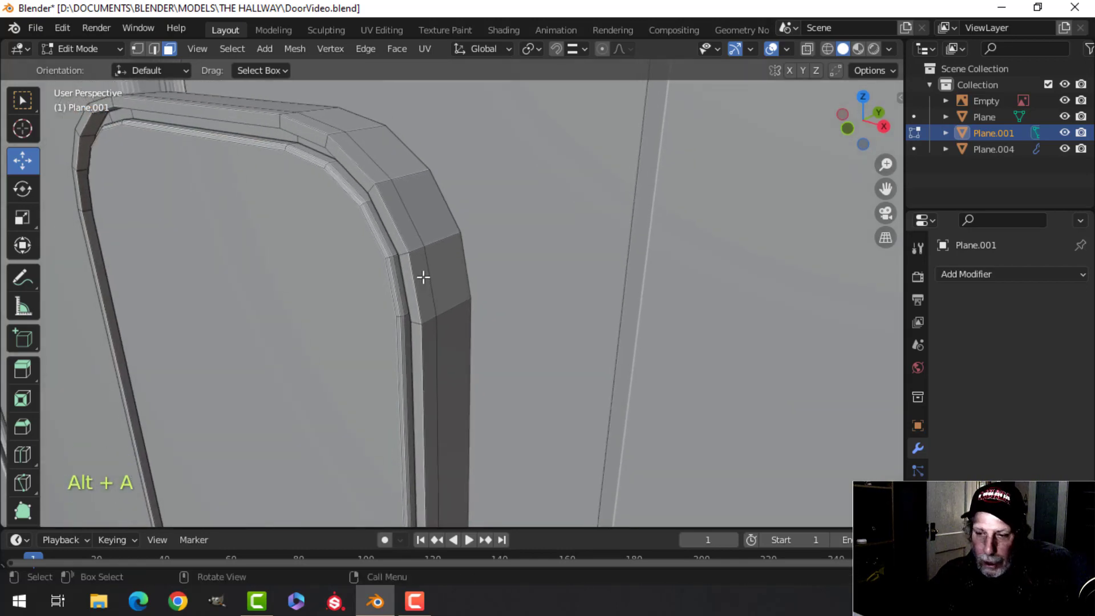
Bevel the raised rim's inner and outer front edge loops by about 0.0008 m with 2 segments
key("2")
middle_click_drag(410, 250, 378, 215)
left_click(361, 209, "alt+shift")
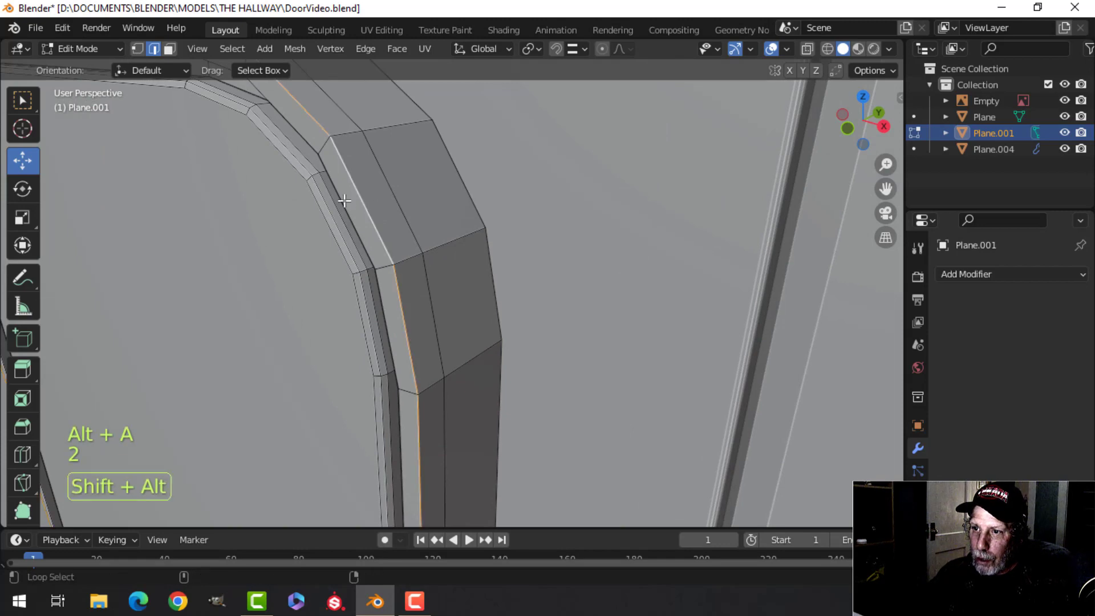
scroll(419, 277, "down", 2)
middle_click_drag(467, 263, 496, 285, "shift")
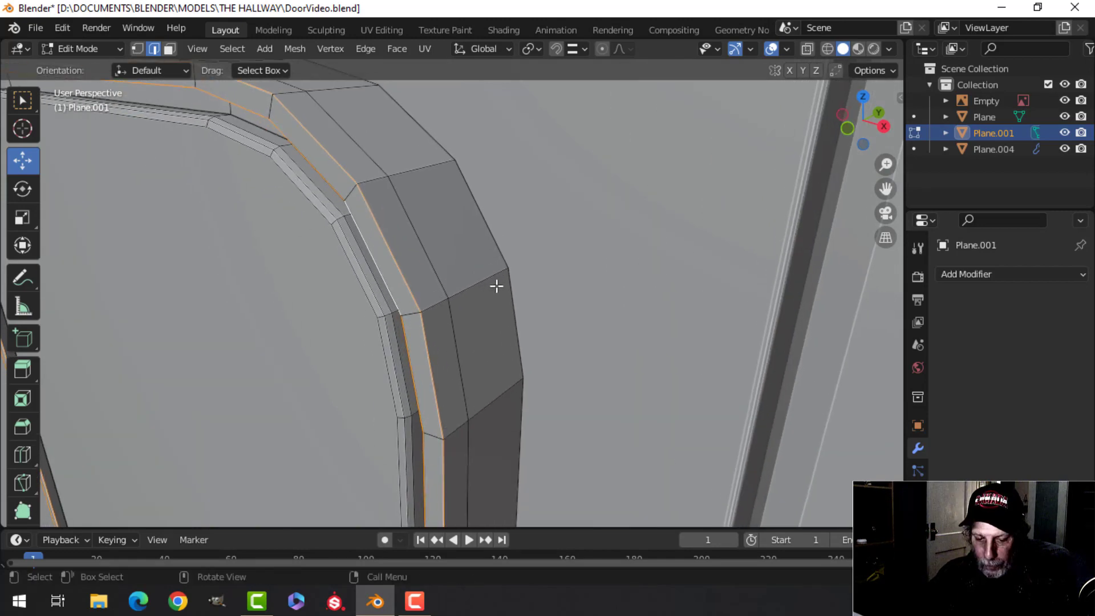
key("ctrl+b")
left_click(520, 261)
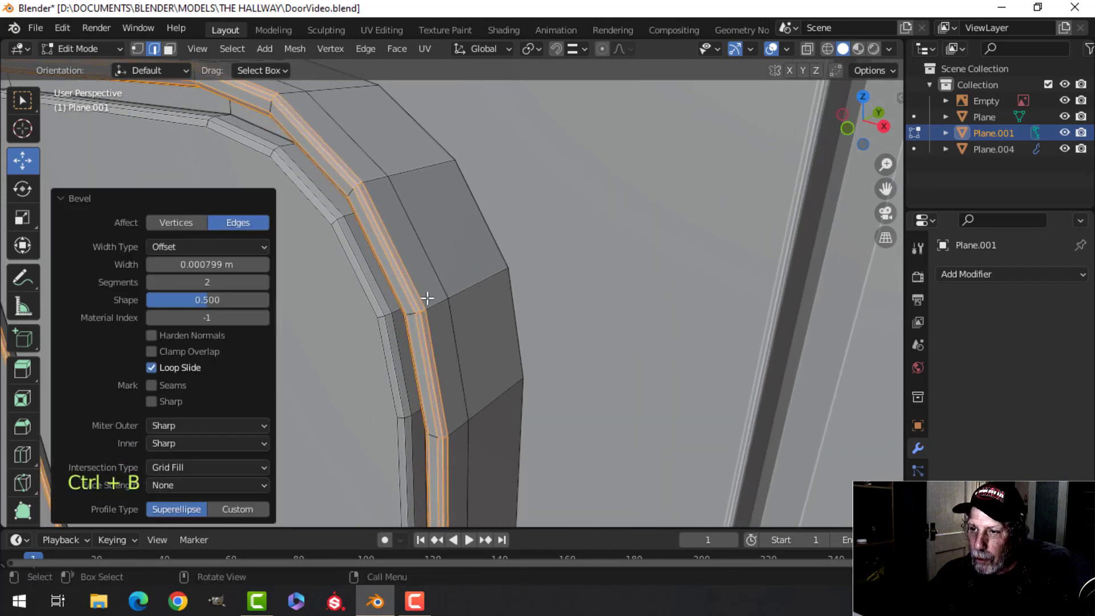
Leave mesh editing and shade the backplate smooth
key("Tab")
scroll(364, 313, "down", 3)
scroll(398, 262, "up", 1)
left_click(396, 261)
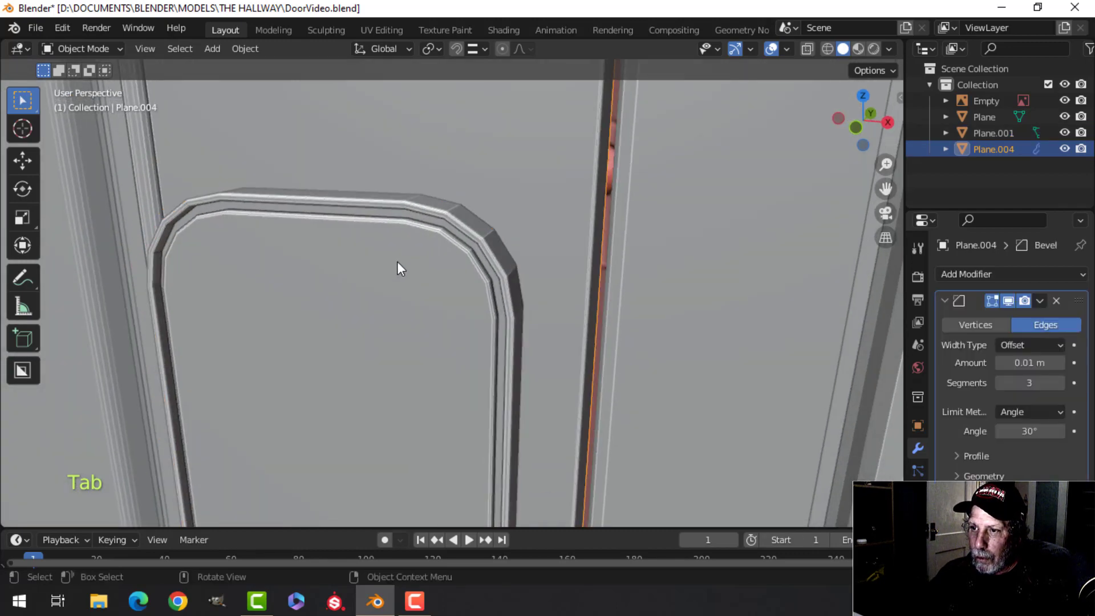
left_click(397, 261)
right_click(397, 261)
left_click(397, 261)
scroll(383, 286, "down", 4)
key("alt+a")
Move the backplate's entire mesh along the Y axis, back towards the door face
middle_click_drag(431, 328, 489, 296)
mouse_move(489, 297)
middle_mouse_down()
mouse_move(501, 292)
mouse_move(477, 303)
middle_mouse_up()
scroll(479, 306, "down", 6)
scroll(477, 312, "up", 2)
scroll(467, 310, "down", 3)
left_click(433, 268)
key("Tab")
key("a")
middle_click_drag(434, 268, 509, 328)
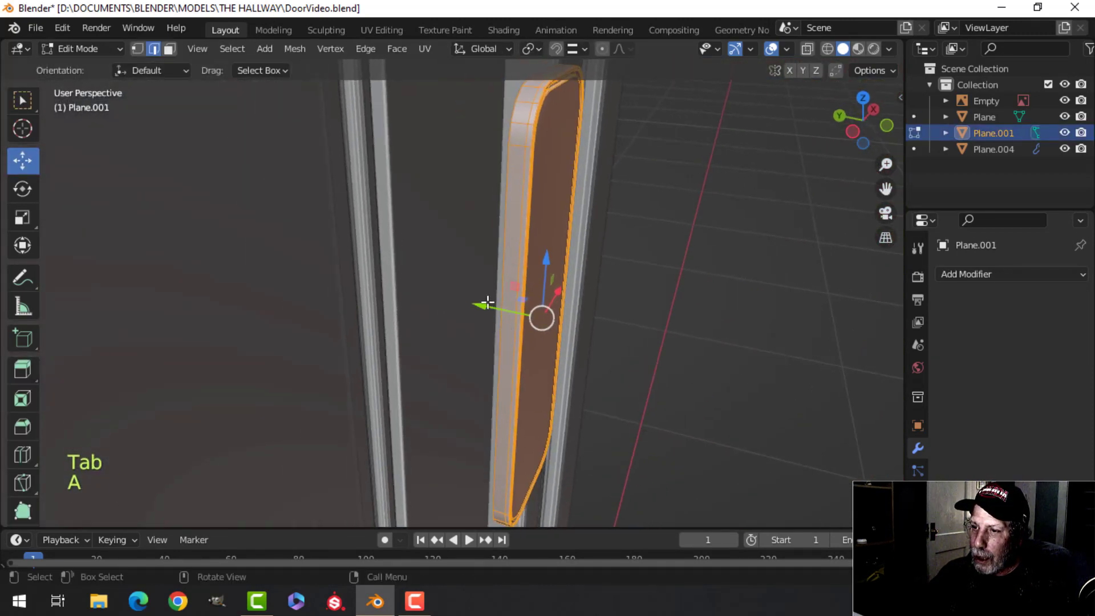
left_click_drag(484, 305, 418, 282)
key("Tab")
Snap the 3D cursor to the centre of the backplate's geometry in front view
middle_click_drag(606, 298, 494, 266)
key("alt+a")
key("KP_1")
left_click(494, 266)
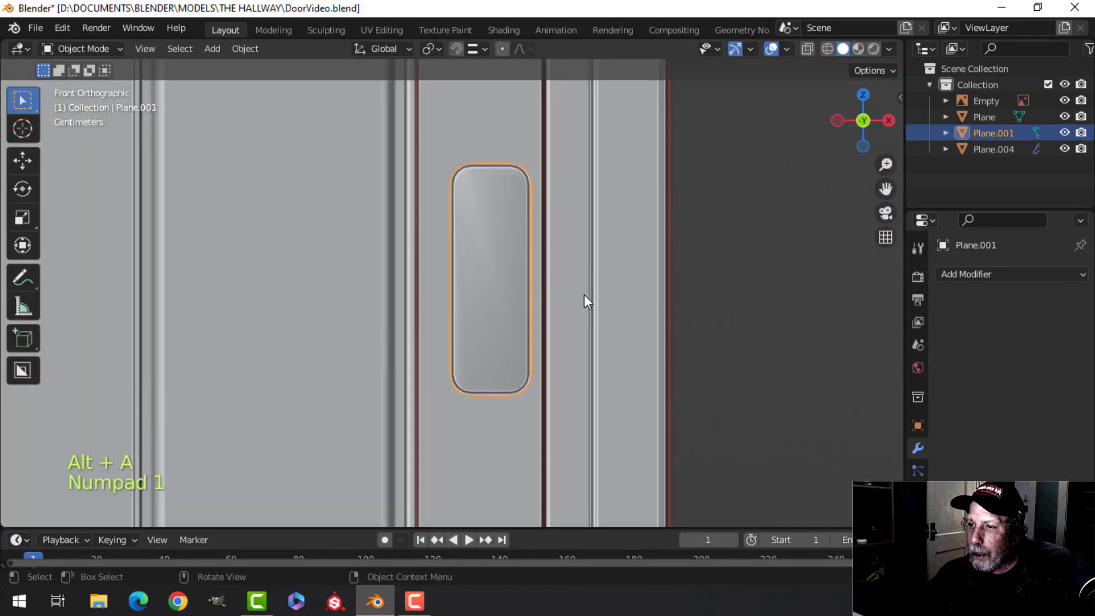
key("Tab")
key("a")
key("shift+s")
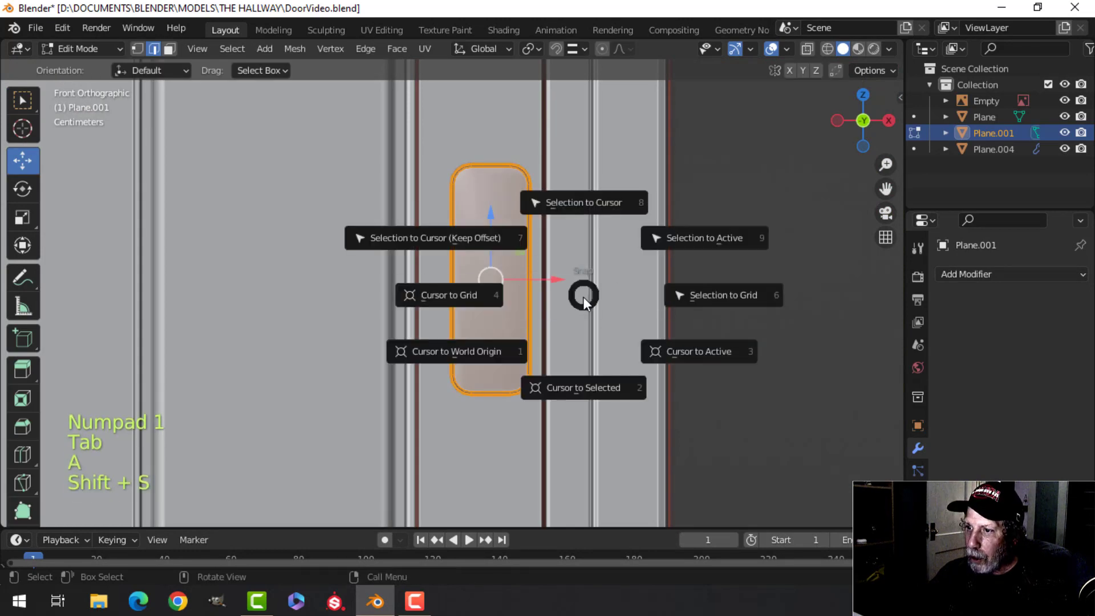
left_click(574, 391)
key("Tab")
middle_click_drag(516, 310, 485, 316, "shift")
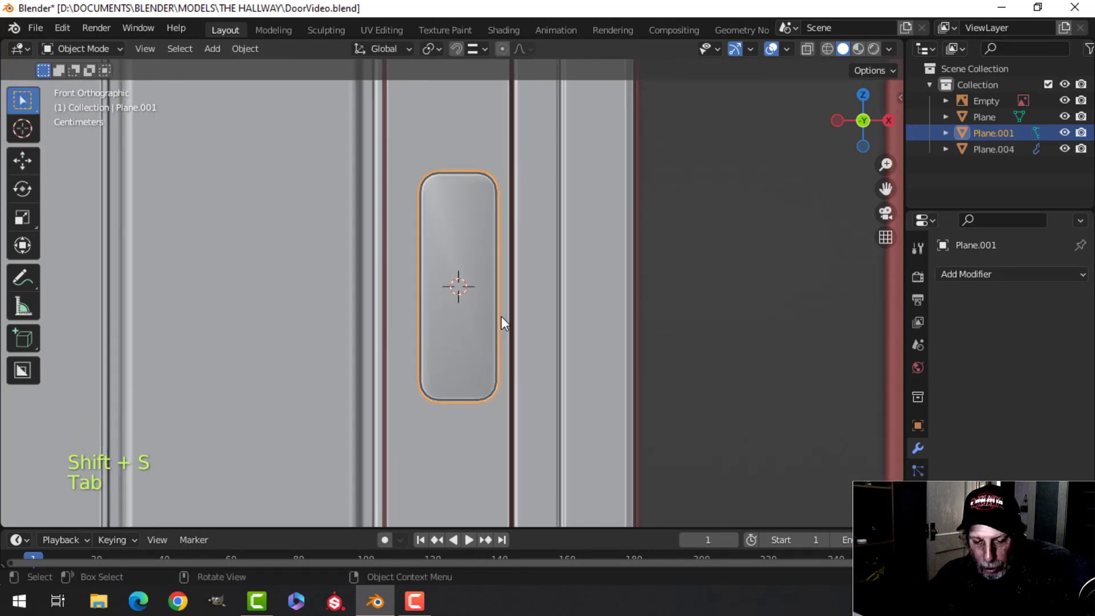
Show the scene in wireframe and add a UV sphere with 10 segments and 10 rings at the 3D cursor
key("z")
left_click(398, 317)
scroll(504, 313, "up", 3)
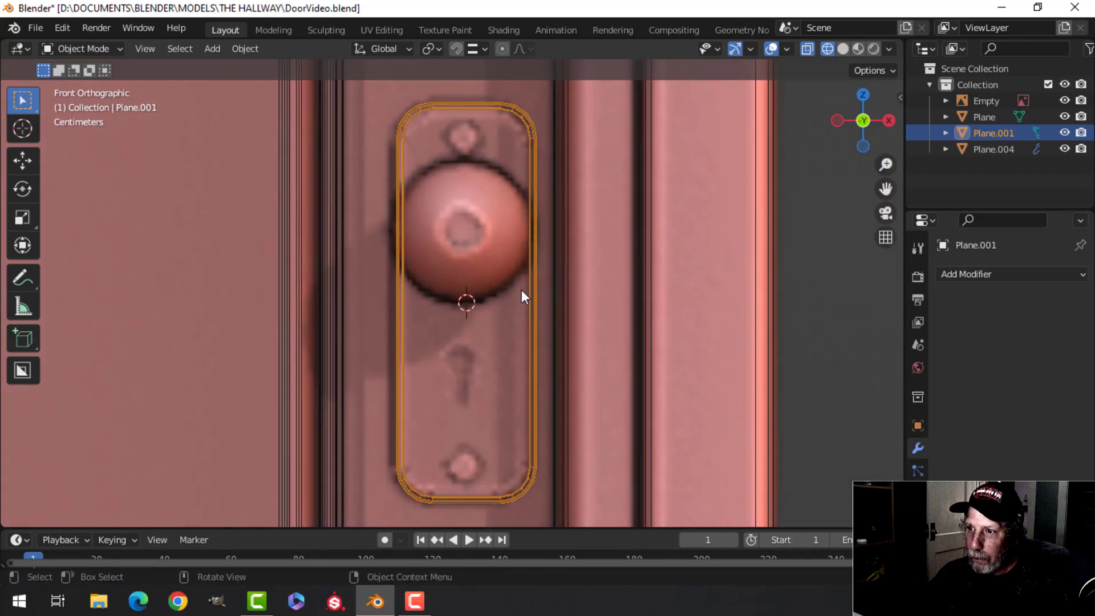
key("shift+a")
mouse_move(470, 242)
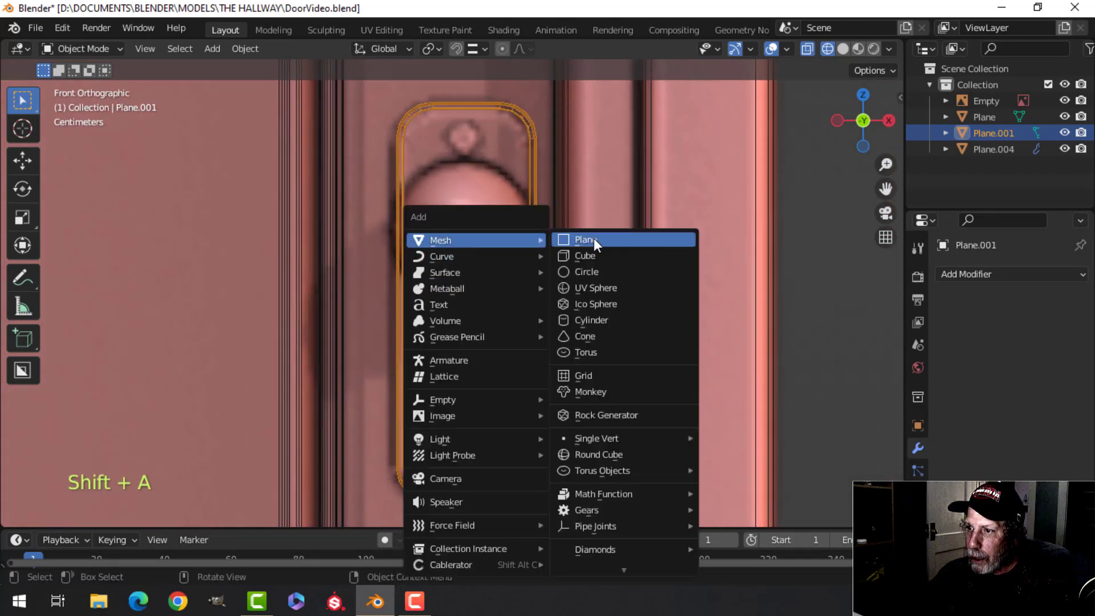
left_click(592, 287)
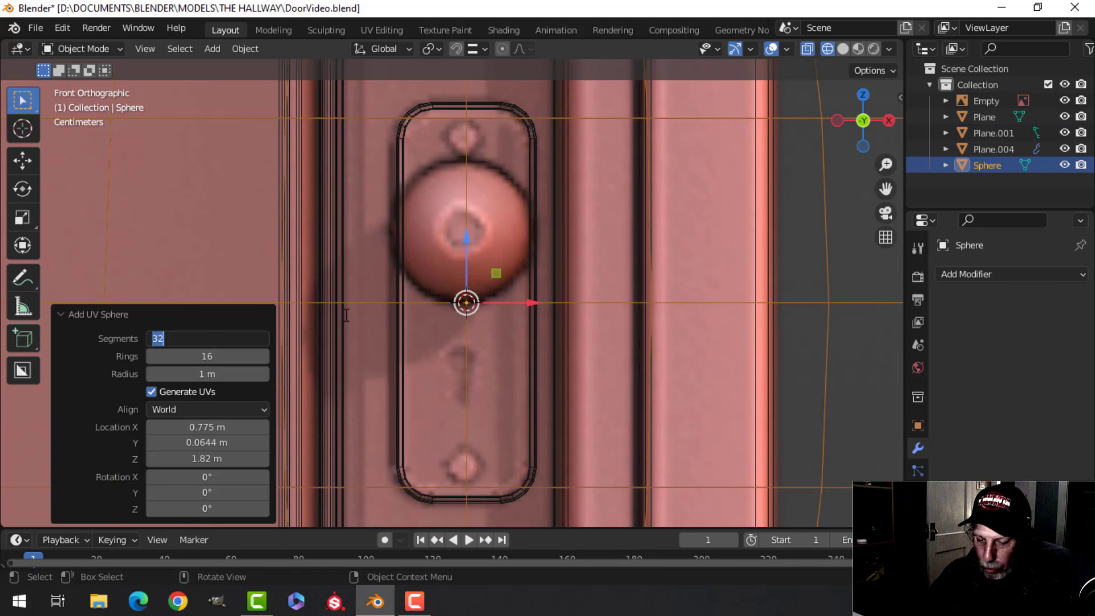
key("Tab")
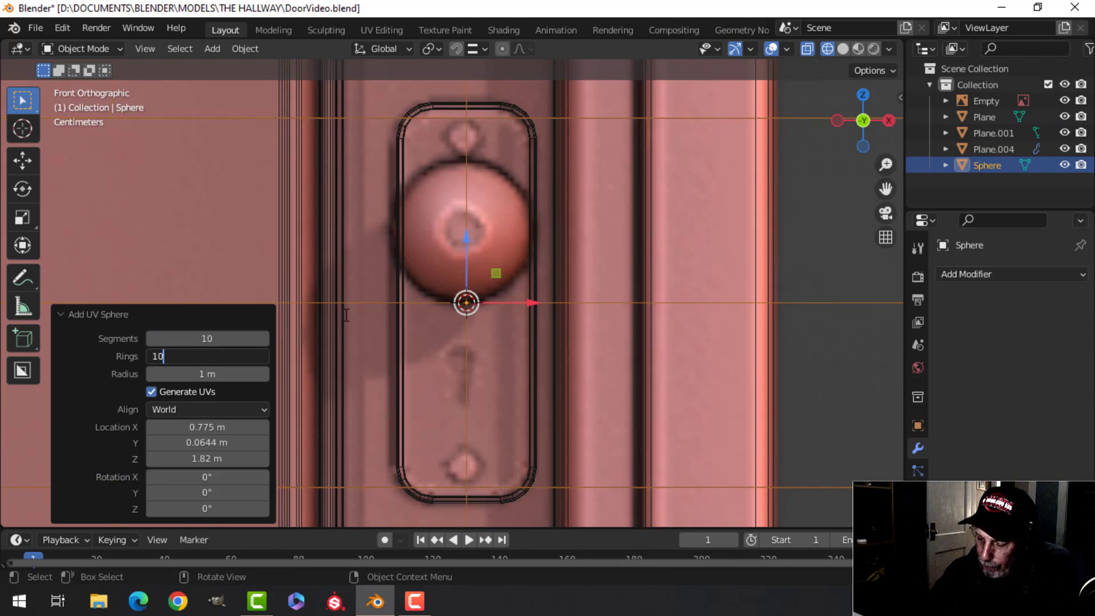
key("Return")
Scale the sphere's mesh down to 0.081, then by 0.945, to match the reference doorknob's size
scroll(628, 285, "down", 5)
key("Tab")
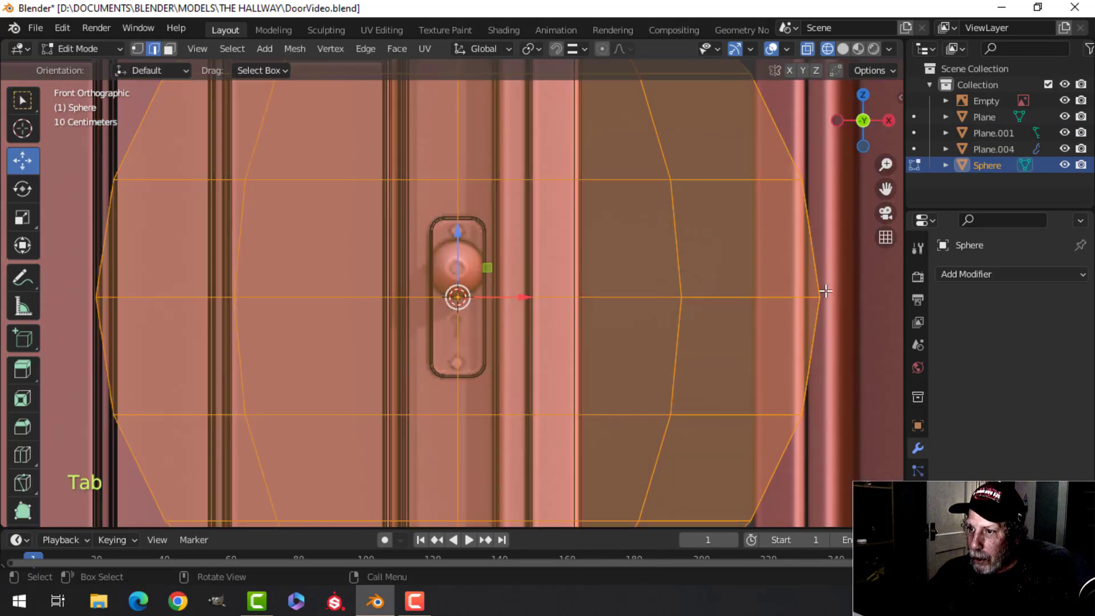
key("s")
left_click(484, 309)
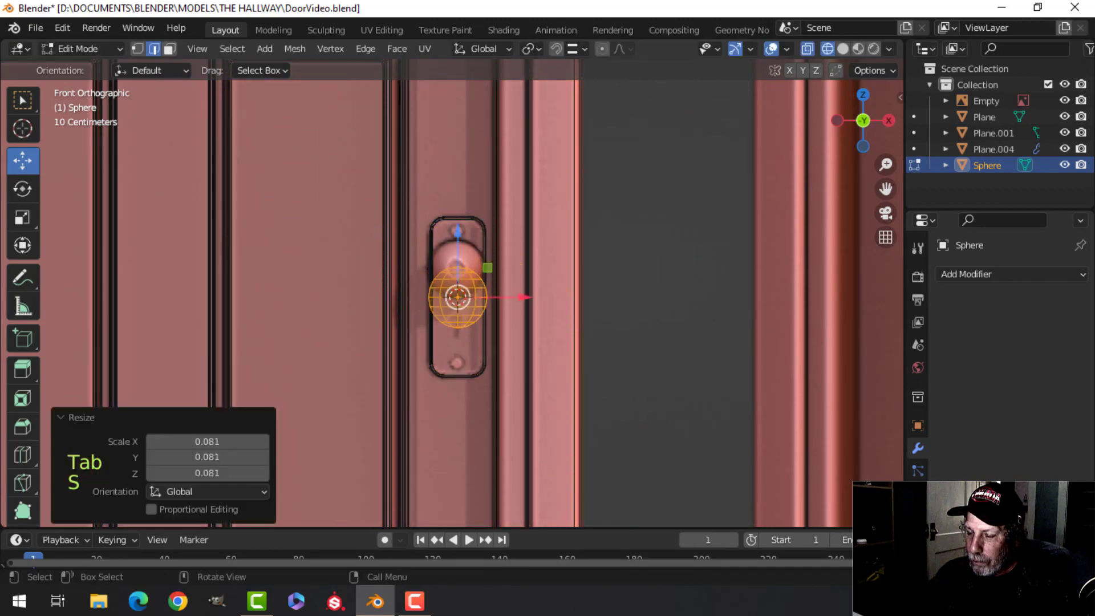
scroll(484, 309, "up", 4)
key("s")
left_click(534, 288)
Move the sphere up about 0.073 m along Z onto the reference knob and scale it by 1.007
key("g")
key("z")
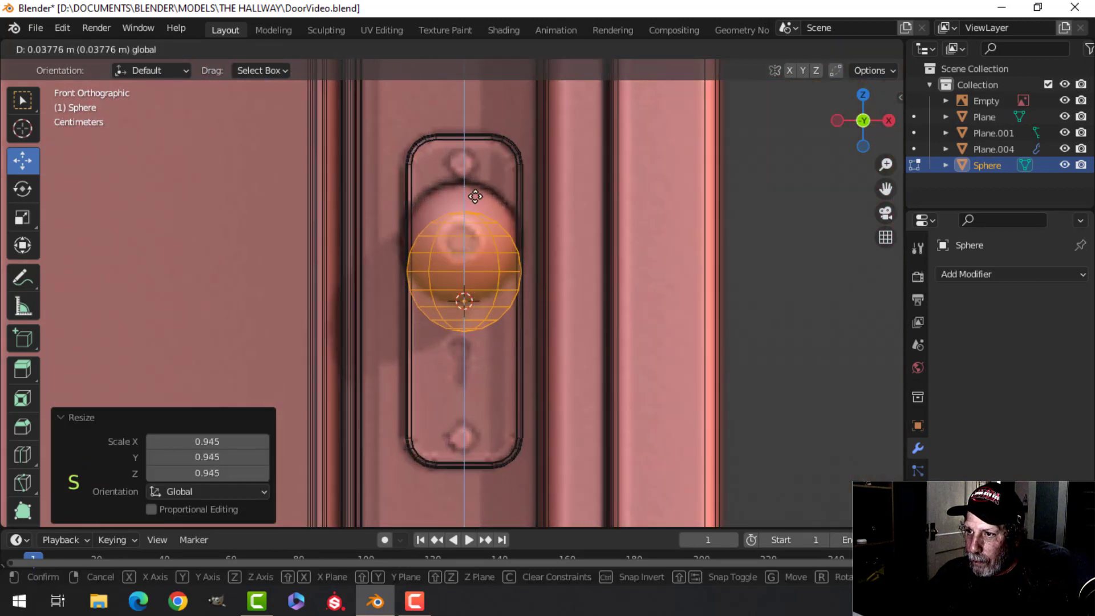
left_click(471, 172)
key("s")
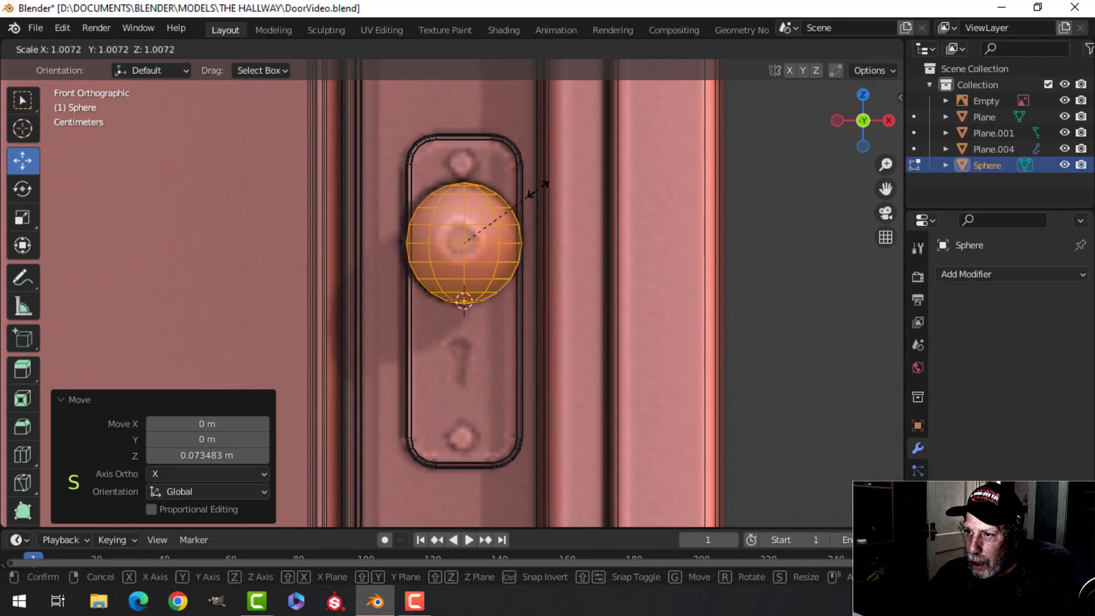
left_click(537, 187)
Rotate the sphere's mesh 90 degrees about the X axis
key("r")
key("x")
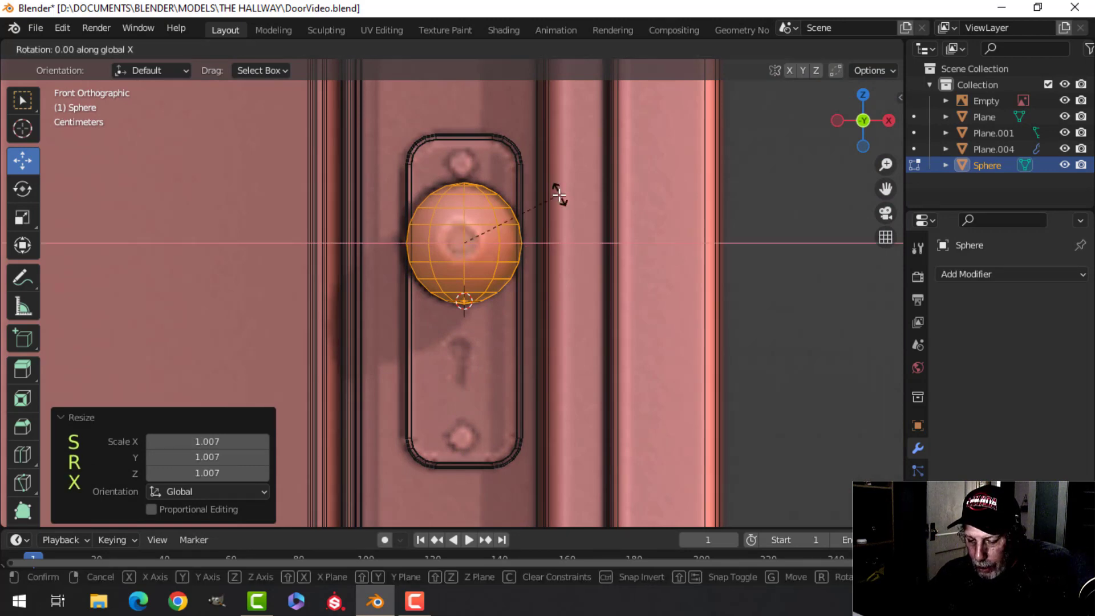
key("9")
key("0")
left_click(507, 255)
Move the sphere about 0.185 m out from the door along negative Y and return to solid shading
middle_click_drag(506, 256, 417, 245)
key("g")
key("y")
left_click(500, 260)
key("z")
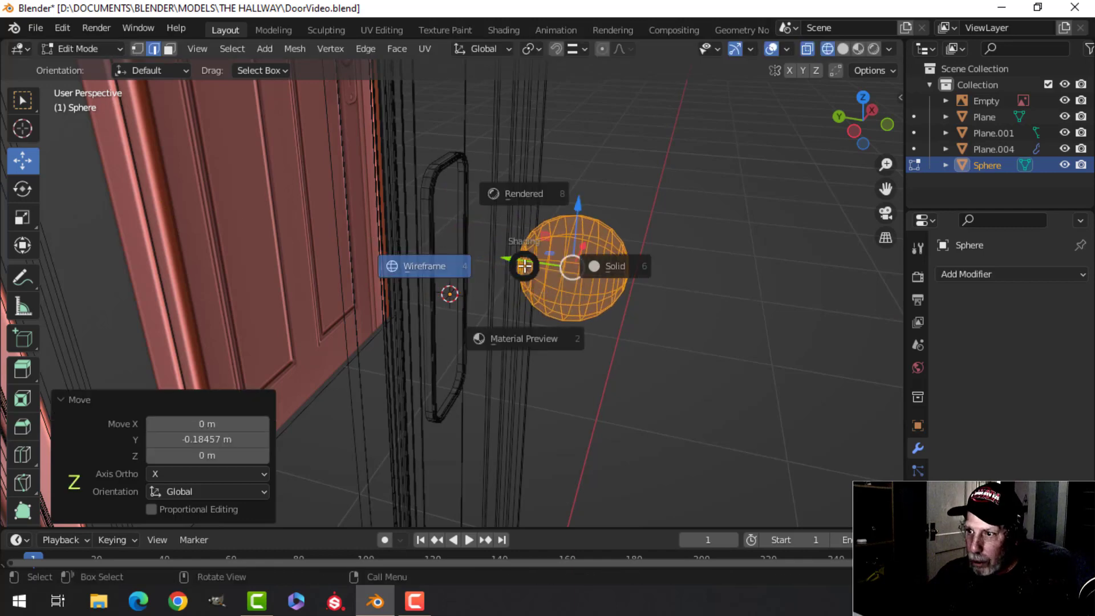
left_click(658, 263)
Delete the vertices of the sphere's front pole and the first ring around it
middle_click_drag(675, 277, 534, 270)
scroll(548, 260, "up", 3)
key("alt+a")
scroll(519, 286, "up", 3)
key("1")
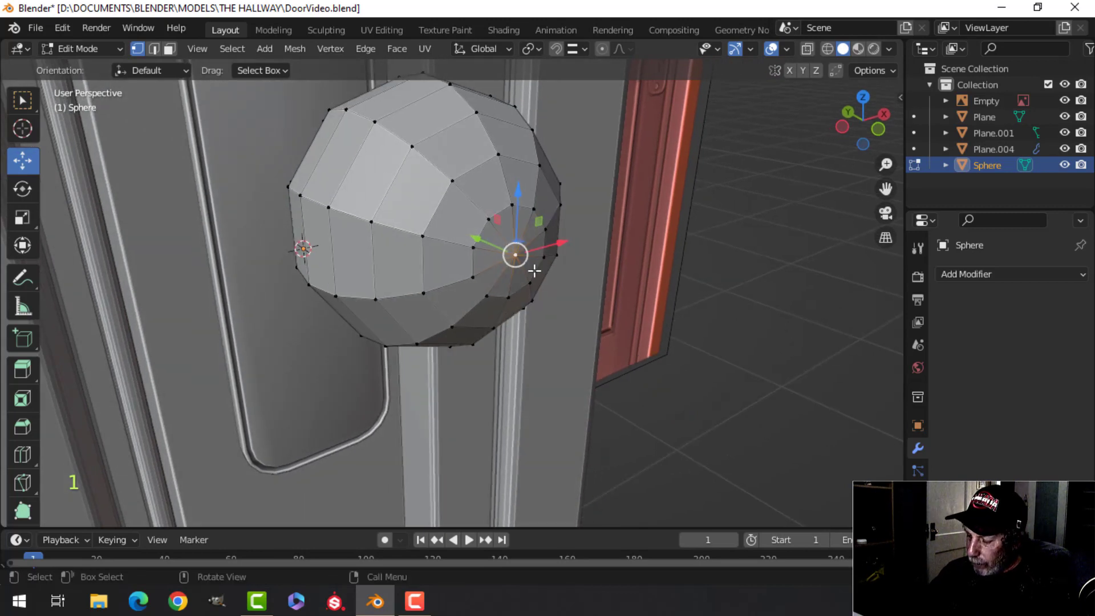
key("ctrl+KP_Add")
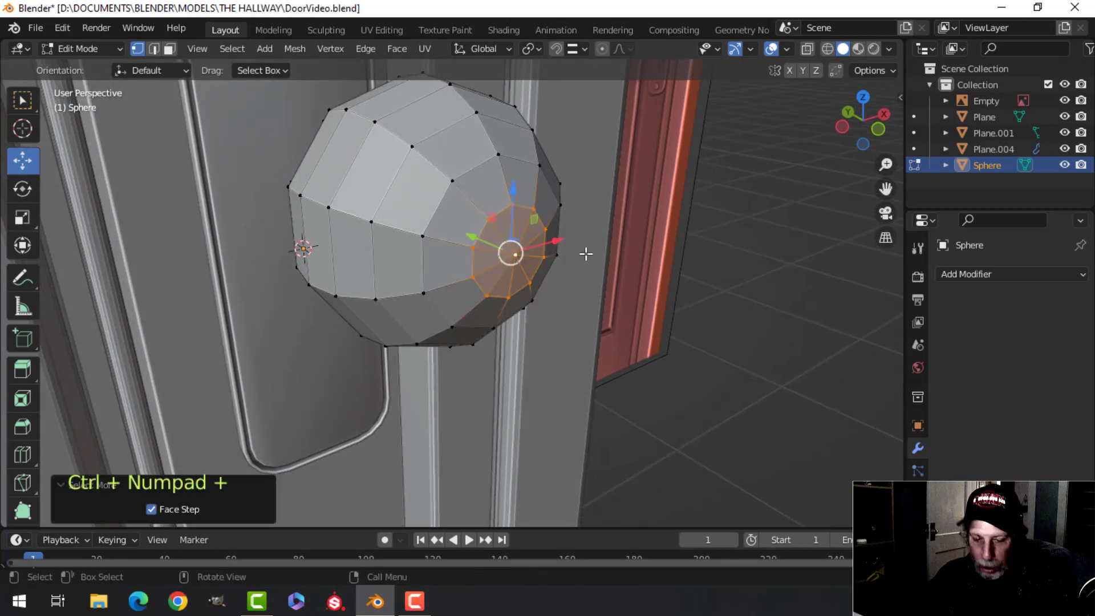
key("x")
left_click(534, 227)
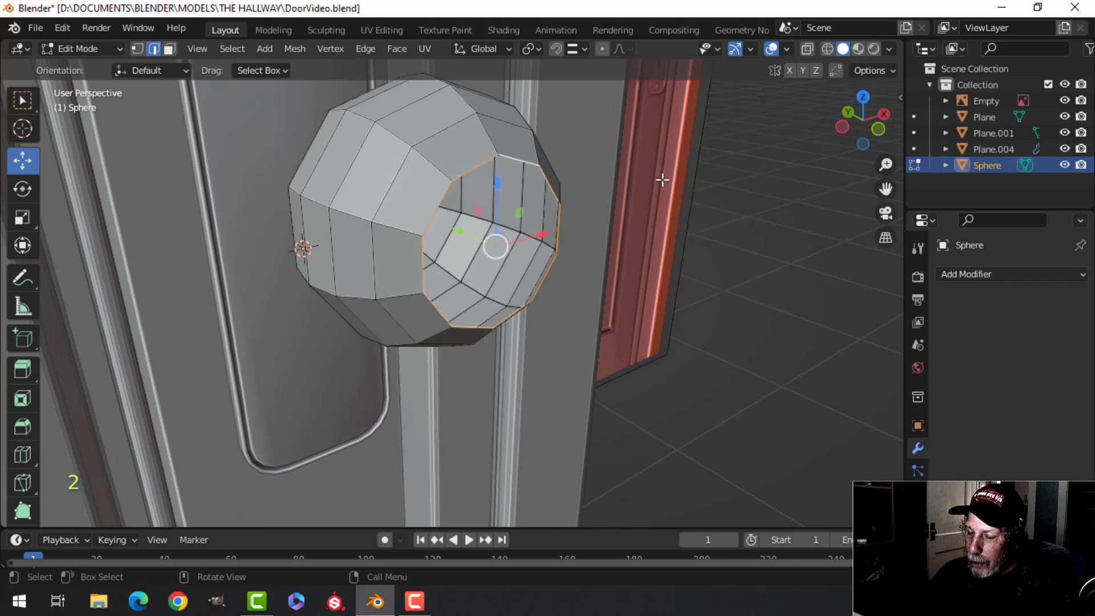
Extrude the edge loop around the knob's front opening inward, scaled to 0.795
key("e")
key("s")
left_click(639, 194)
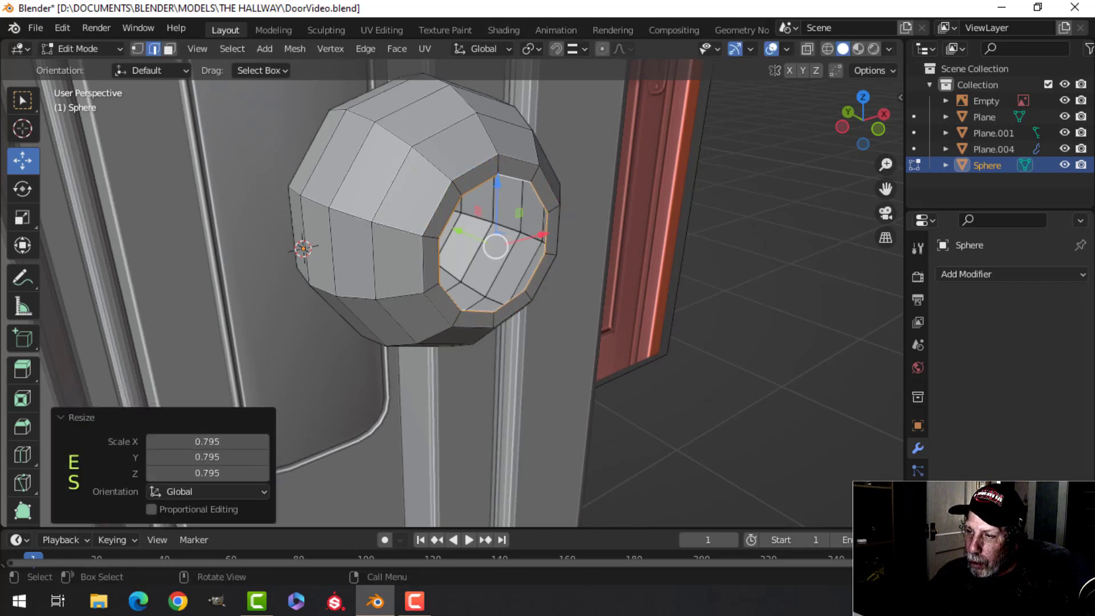
Select the entire knob mesh and flatten it by scaling it down along the Y axis
middle_click_drag(613, 202, 592, 250)
key("a")
scroll(655, 239, "down", 3)
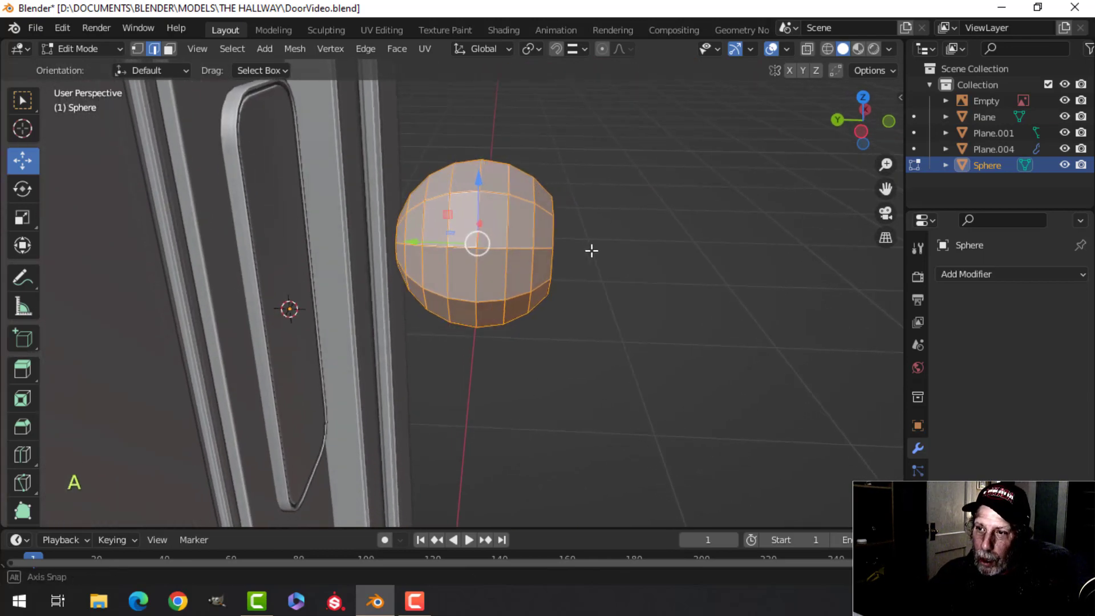
key("s")
key("y")
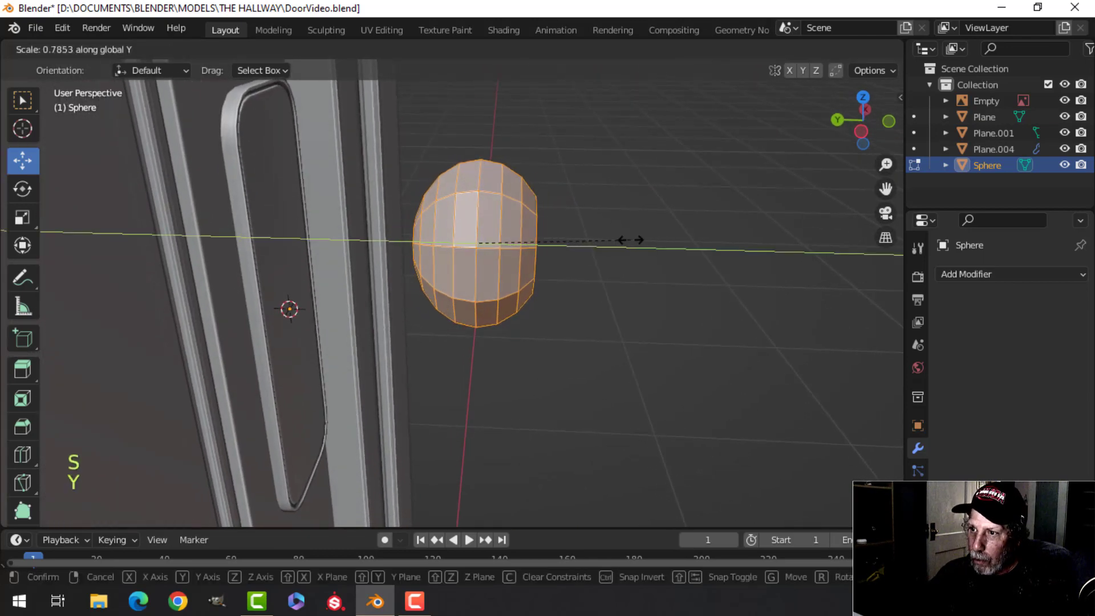
left_click(590, 238)
Select the edge loop around the knob's opening and resize it for the start of the neck
middle_click_drag(667, 244, 577, 257)
scroll(545, 251, "up", 2)
key("alt+a")
left_click(487, 166, "alt+shift")
scroll(545, 245, "down", 3)
key("s")
left_click(539, 201)
Extrude the opening's edge loop about 0.027 m along negative Y to form the knob's neck
key("e")
right_click(561, 278)
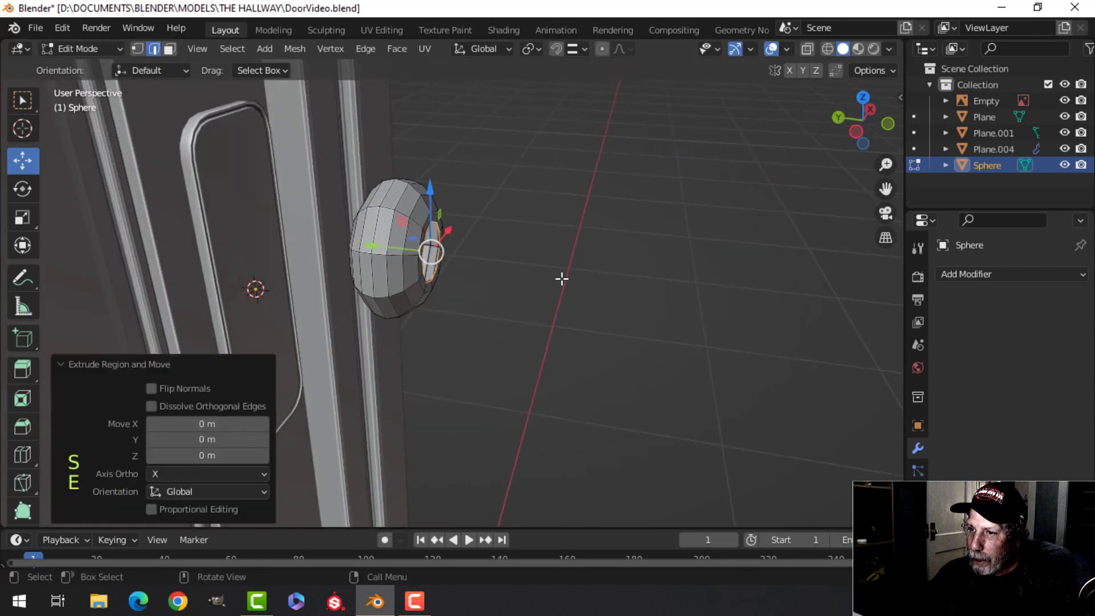
key("e")
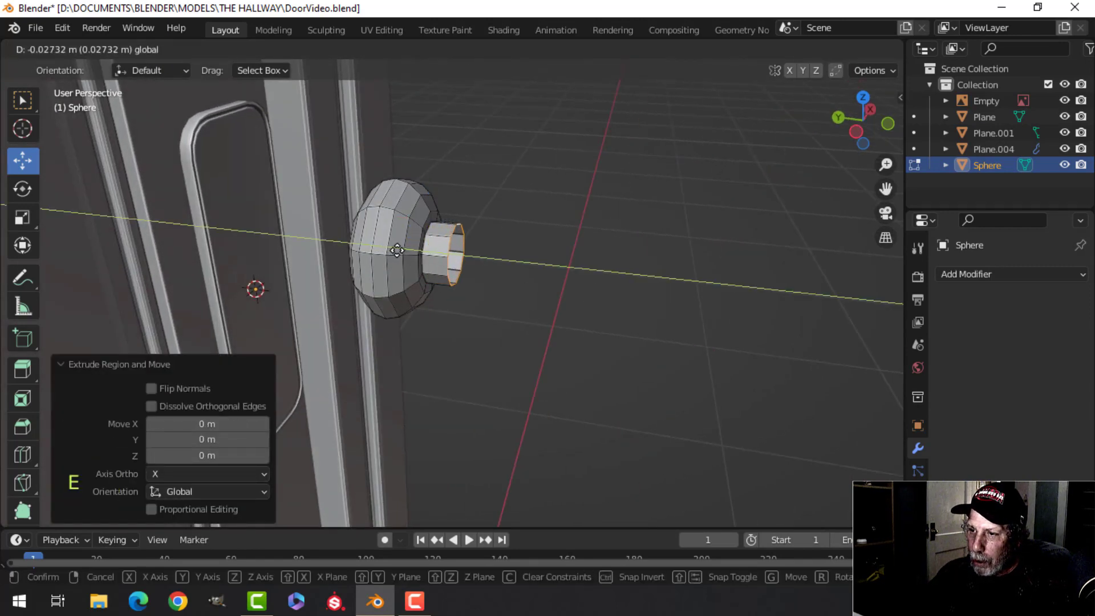
left_click_drag(398, 250, 398, 251)
Extrude the neck's end loop in place and scale it to 1.133 to form a step
scroll(485, 256, "up", 4)
middle_click_drag(489, 256, 513, 257)
key("e")
right_click(515, 265)
key("s")
left_click(523, 261)
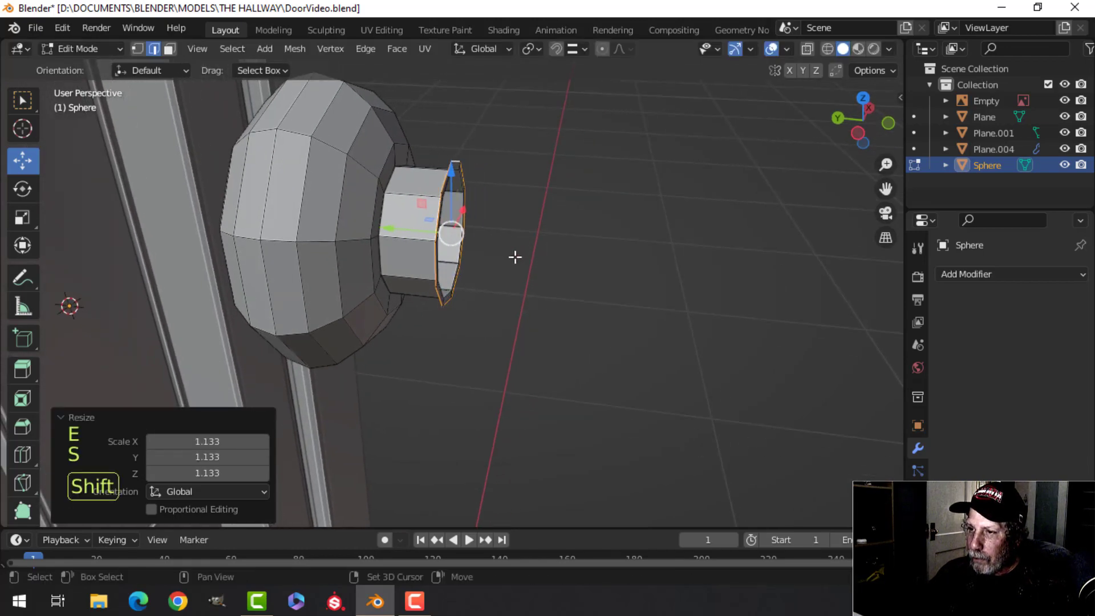
Extrude the enlarged end loop 0.025074 m along negative Y to form a collar
key("e")
right_click(449, 253)
key("e")
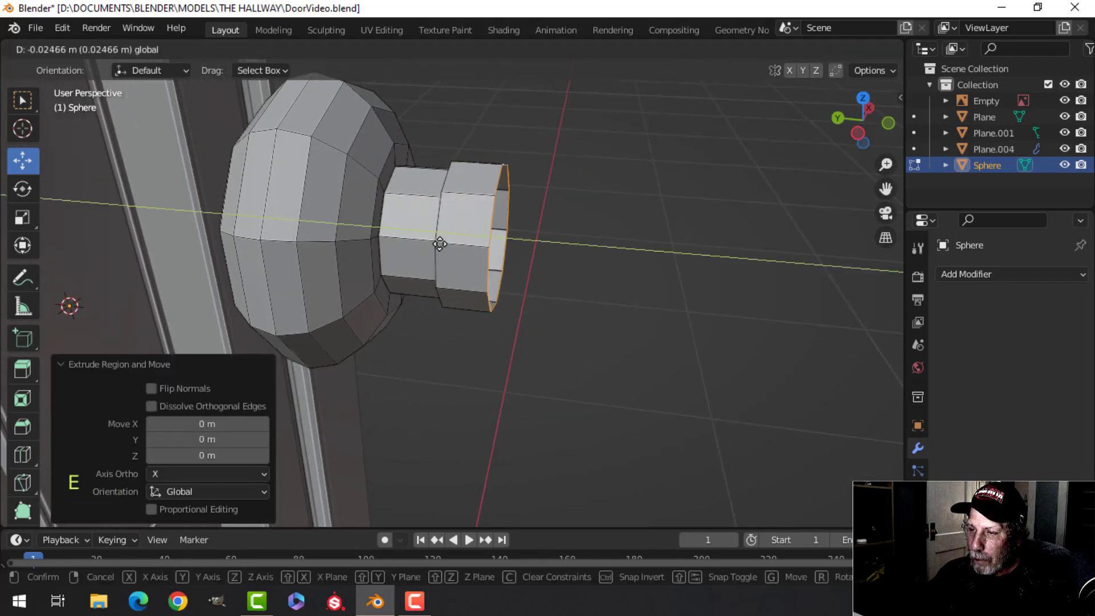
left_click(439, 244)
scroll(484, 245, "up", 5)
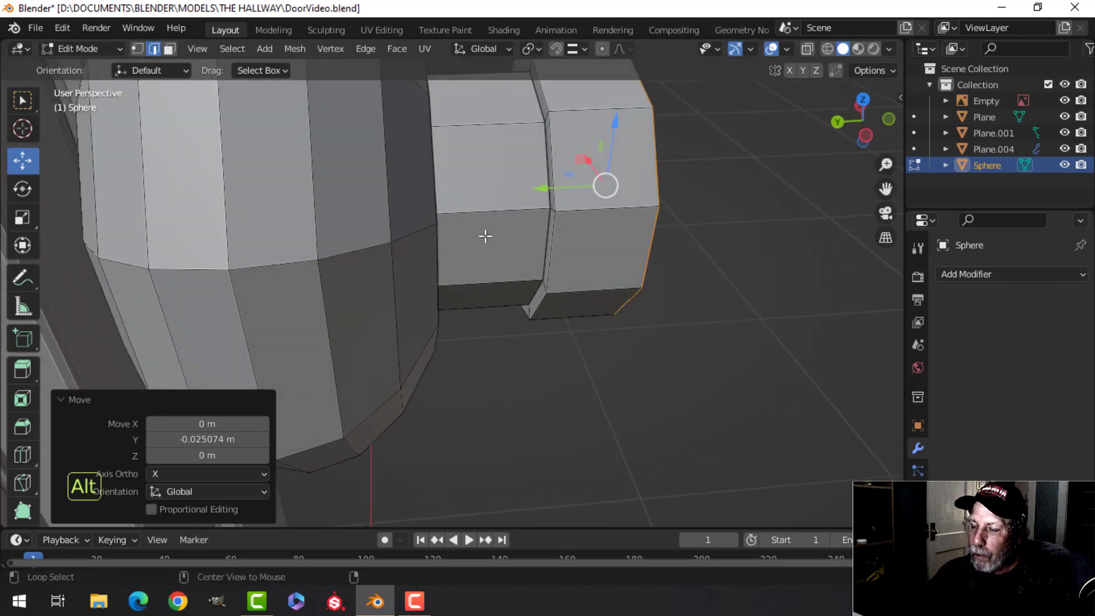
Add an edge loop around the neck close to the knob and adjust its position along Y
key("alt+a")
scroll(490, 233, "down", 4)
middle_click_drag(501, 227, 501, 257)
scroll(456, 252, "up", 1)
key("ctrl+r")
left_click(425, 243)
left_click(391, 234)
key("alt+a")
key("ctrl+z")
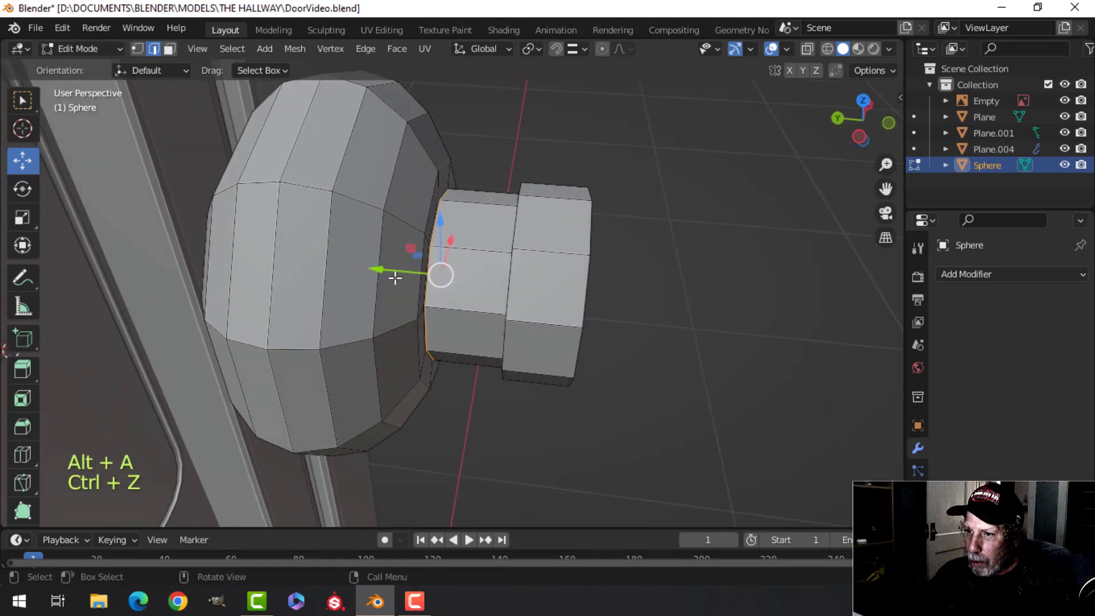
left_click_drag(384, 272, 389, 273)
key("alt+a")
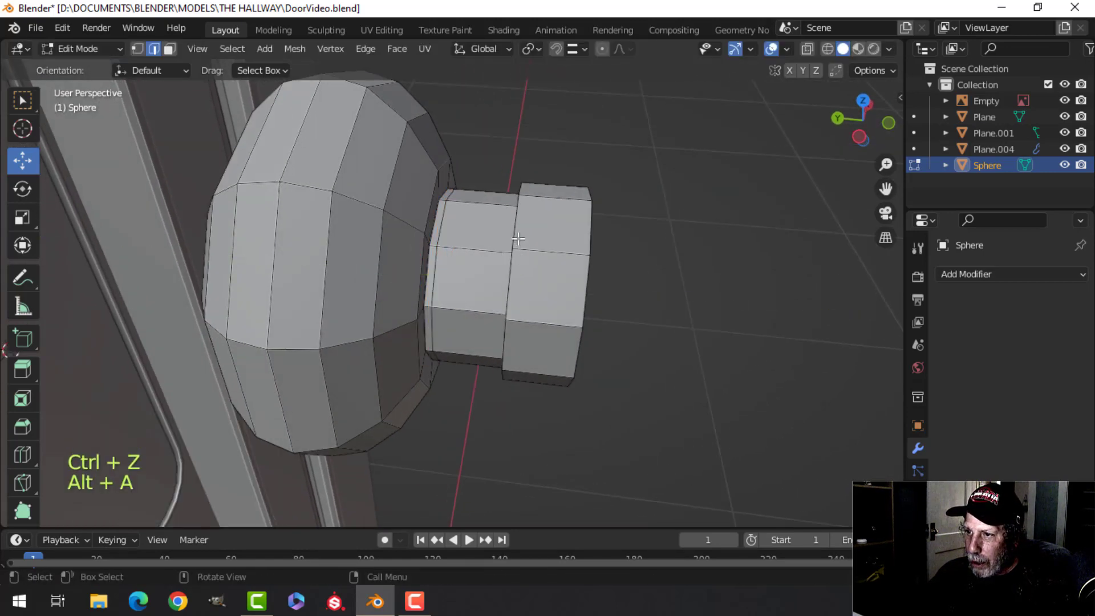
Bevel the outer edge loop of the collar step with a width of 0.000934 m and 2 segments
left_click(514, 242, "alt")
middle_click_drag(712, 252, 620, 263)
scroll(759, 252, "up", 4)
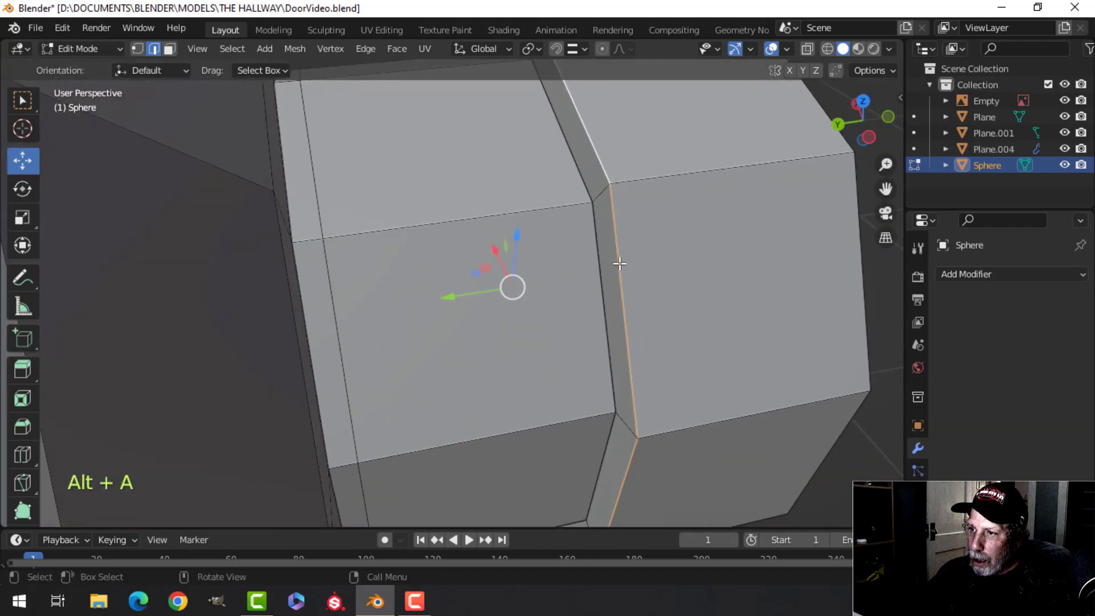
key("ctrl+b")
left_click(733, 213)
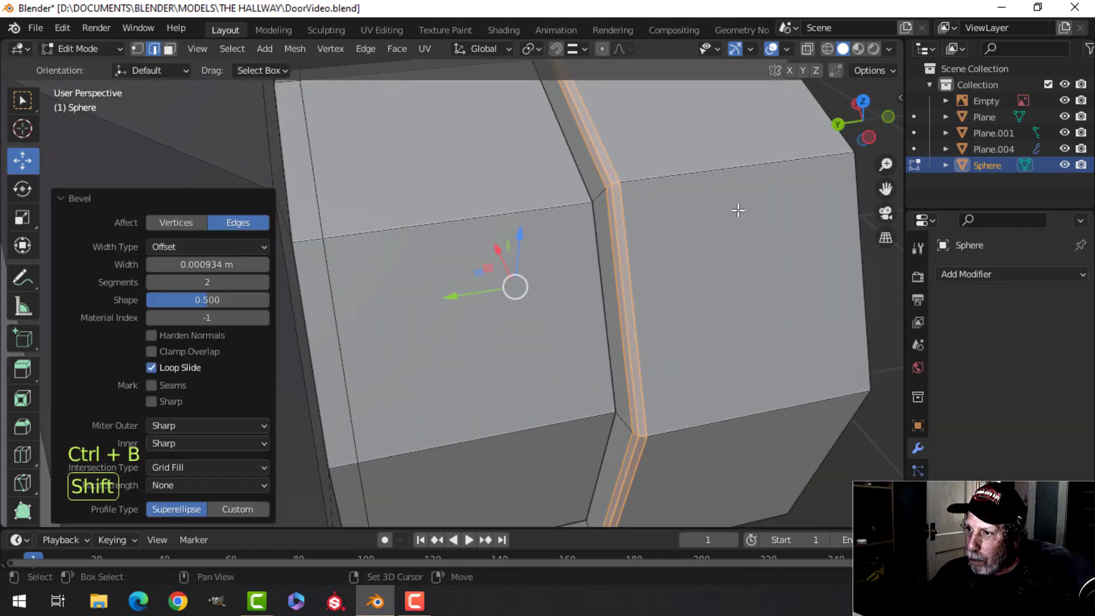
Bevel the inner edge loop where the neck meets the collar with 2 segments
key("alt+a")
key("ctrl+b")
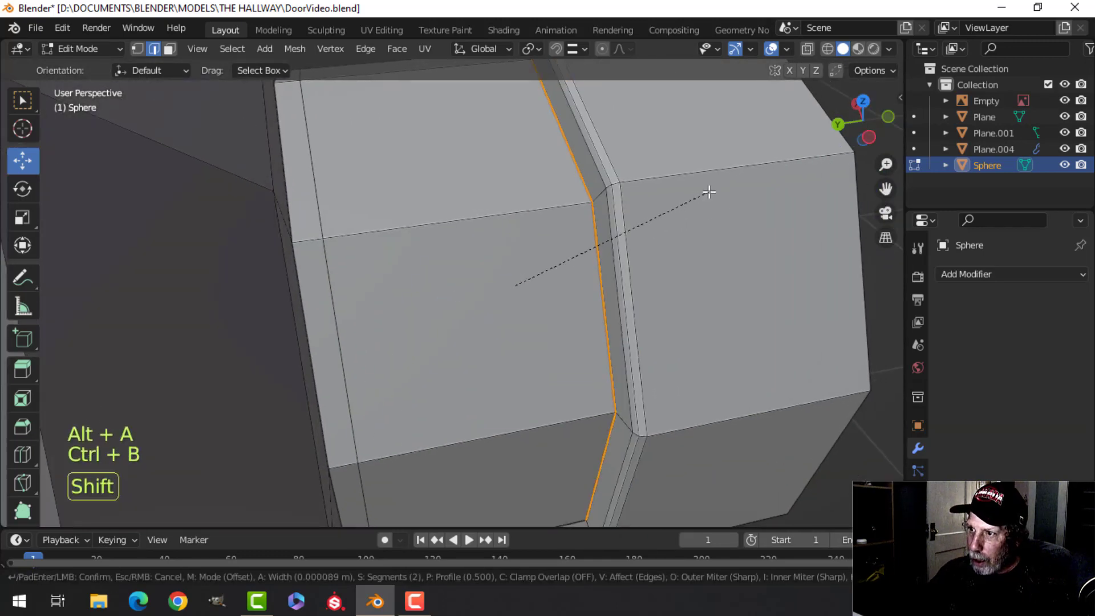
left_click(730, 180)
scroll(513, 242, "down", 5)
key("alt+a")
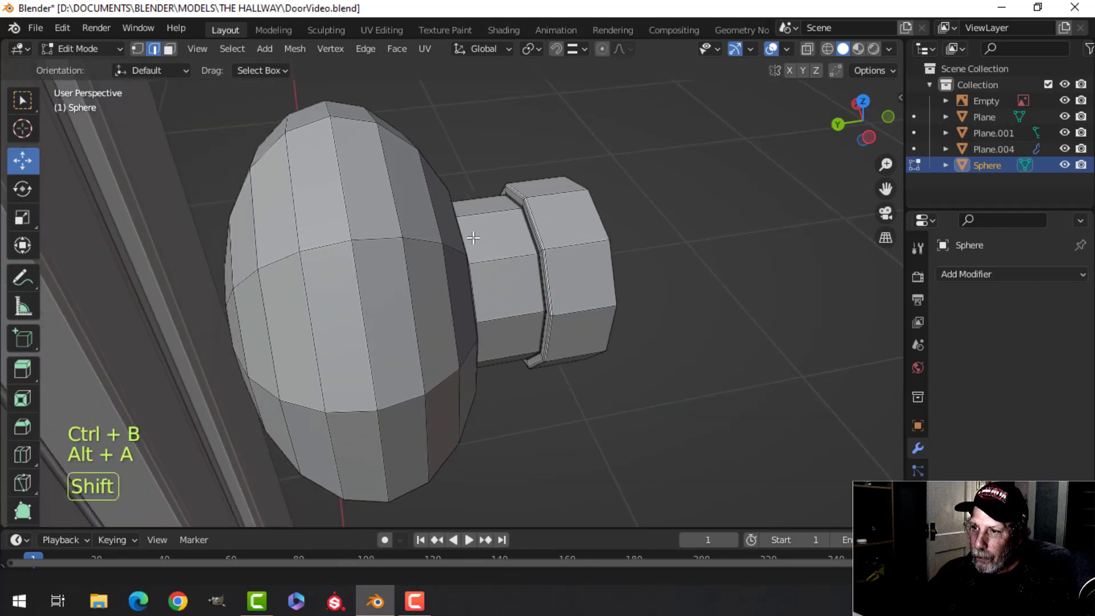
Add a level 1 subdivision surface to the knob in Object Mode and shade it smooth
key("Tab")
key("ctrl+1")
right_click(350, 217)
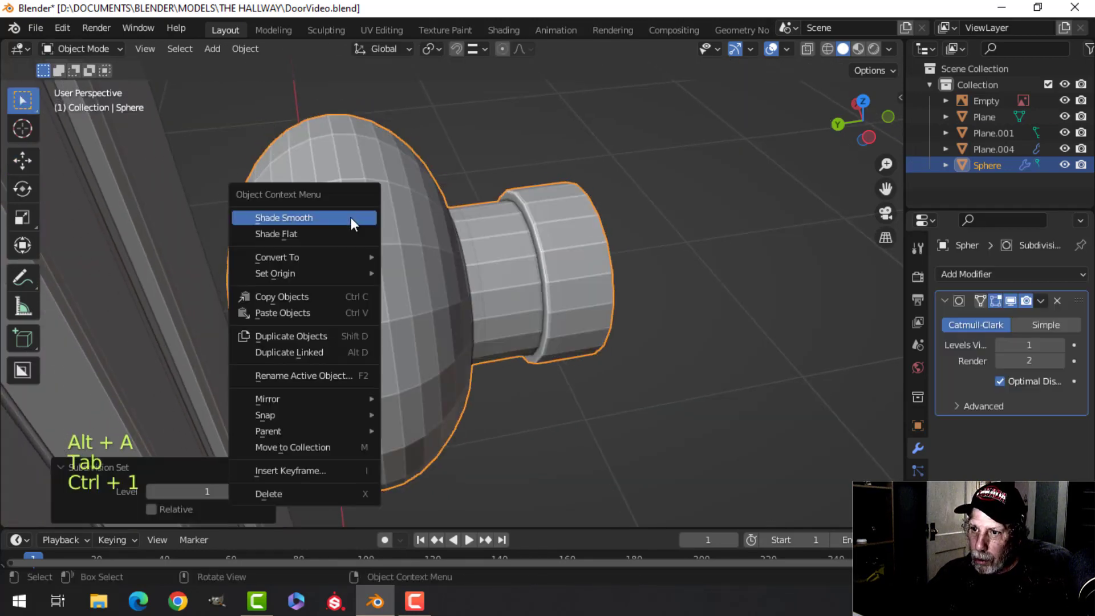
left_click(350, 217)
scroll(486, 278, "down", 4)
middle_click_drag(486, 278, 447, 275)
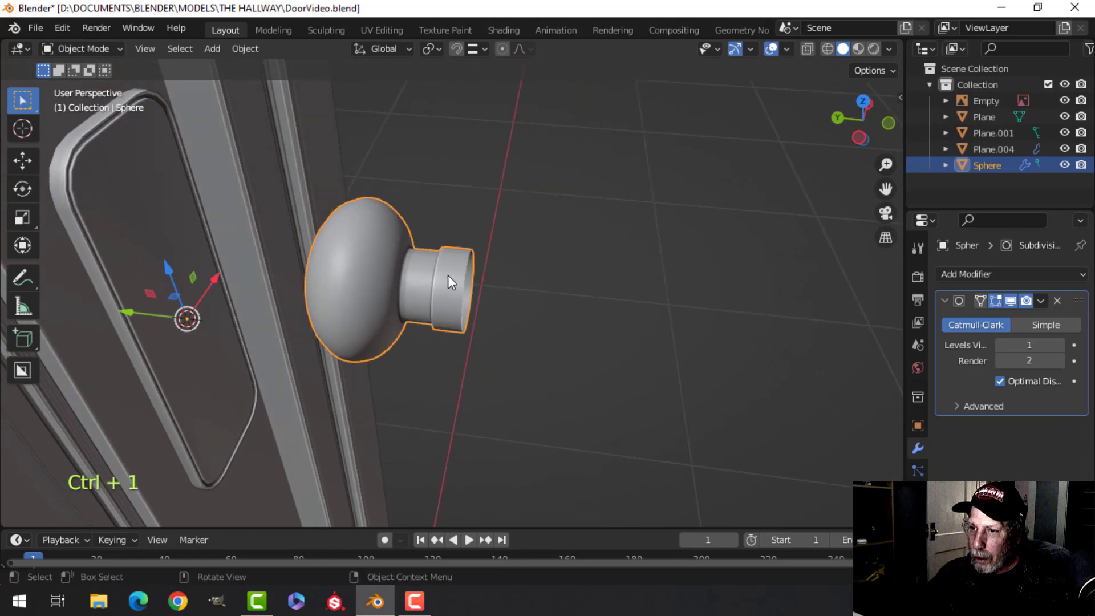
Rotate the entire knob mesh 180 degrees about the X axis so its neck faces the door
key("Tab")
key("a")
scroll(452, 284, "up", 4)
scroll(452, 284, "down", 3)
right_click(172, 331, "shift")
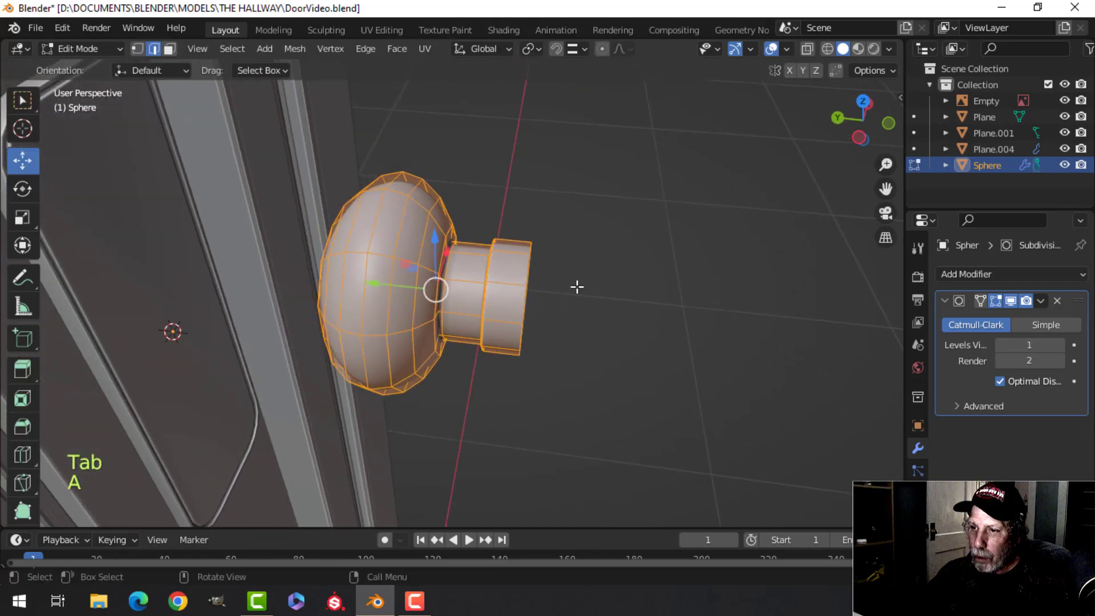
type("rx1")
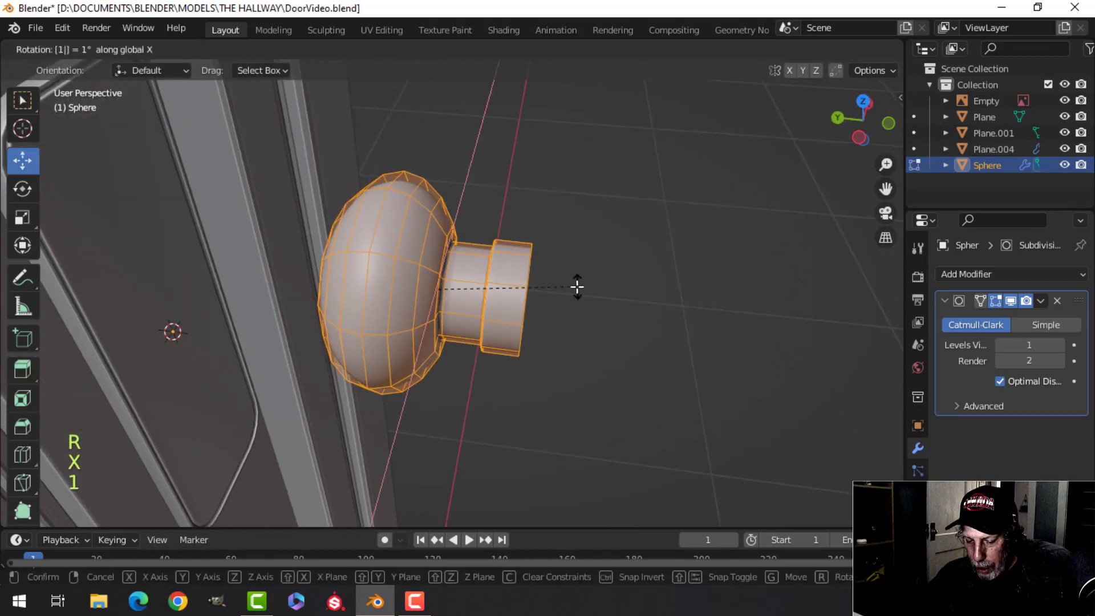
type("80")
left_click(577, 287)
scroll(484, 300, "down", 2)
middle_click_drag(484, 301, 515, 305, "shift")
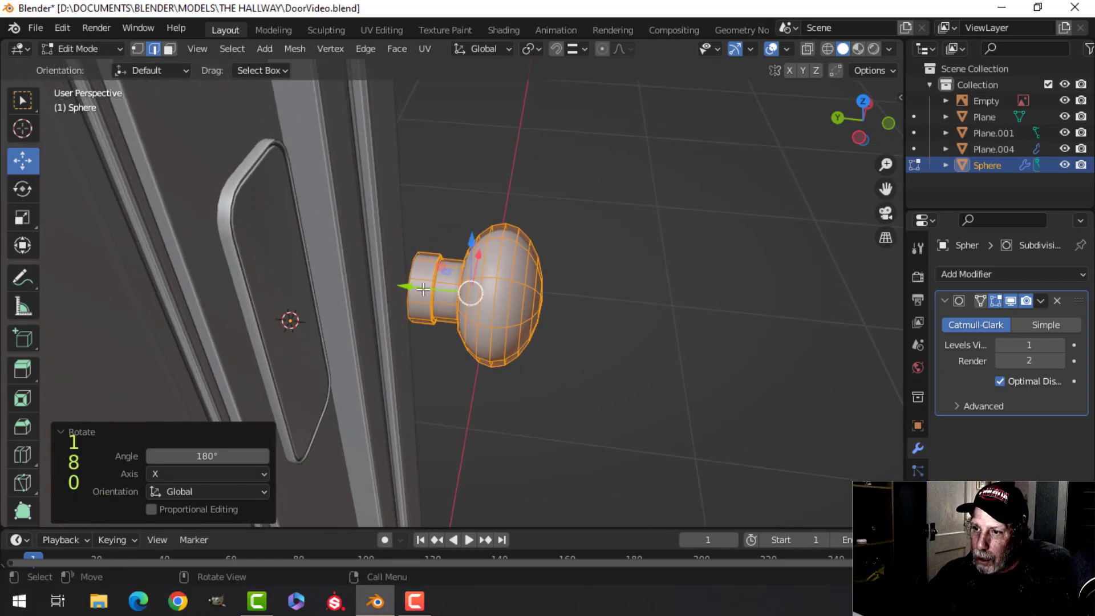
Move the knob mesh about 0.163 m along Y onto the door plate
key("g")
key("y")
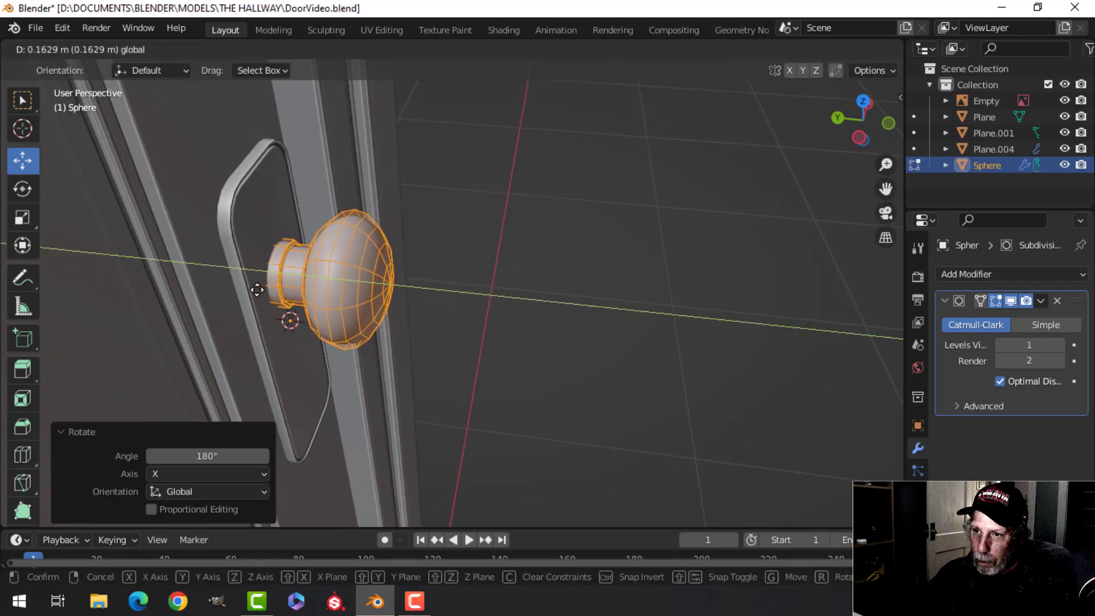
left_click(256, 289)
Bevel the edge loop around the knob's widest part with a width of 0.00121 m and 1 segment
middle_click_drag(450, 282, 513, 285)
key("alt+a")
left_click(409, 271, "alt")
scroll(454, 294, "up", 3)
key("ctrl+b")
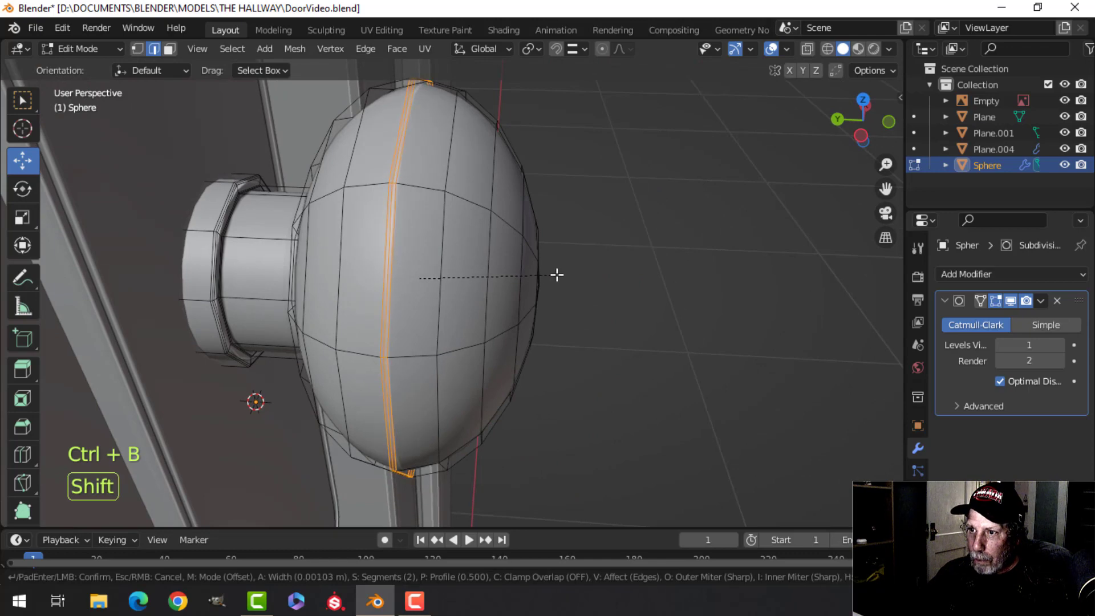
left_click(561, 275)
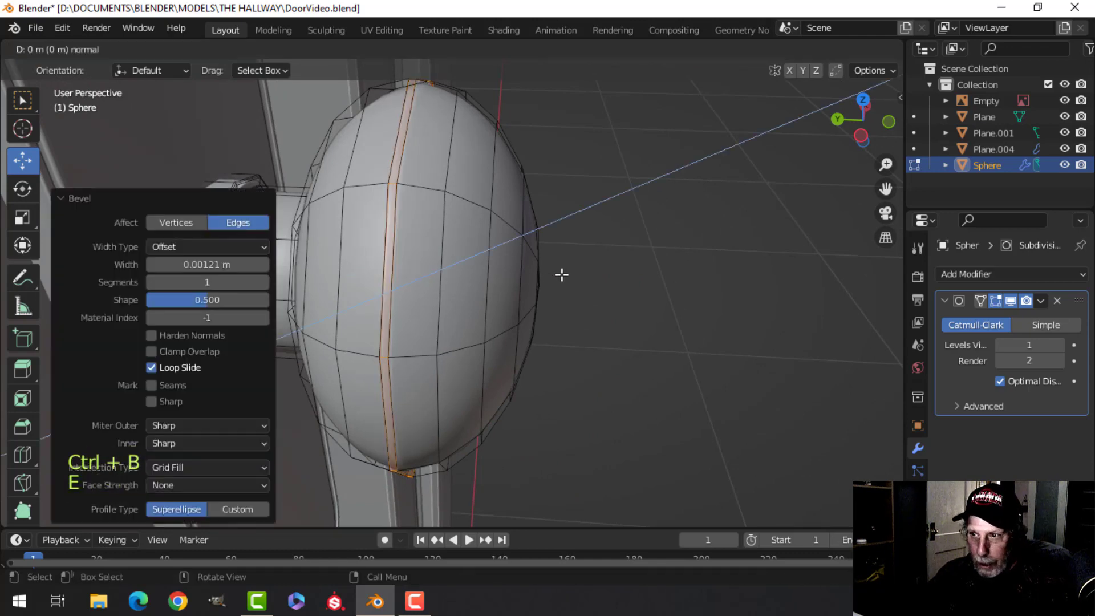
Extrude the beveled band and shrink it along its normals to cut a thin groove around the knob
key("e")
key("alt+s")
left_click(559, 291)
key("alt+a")
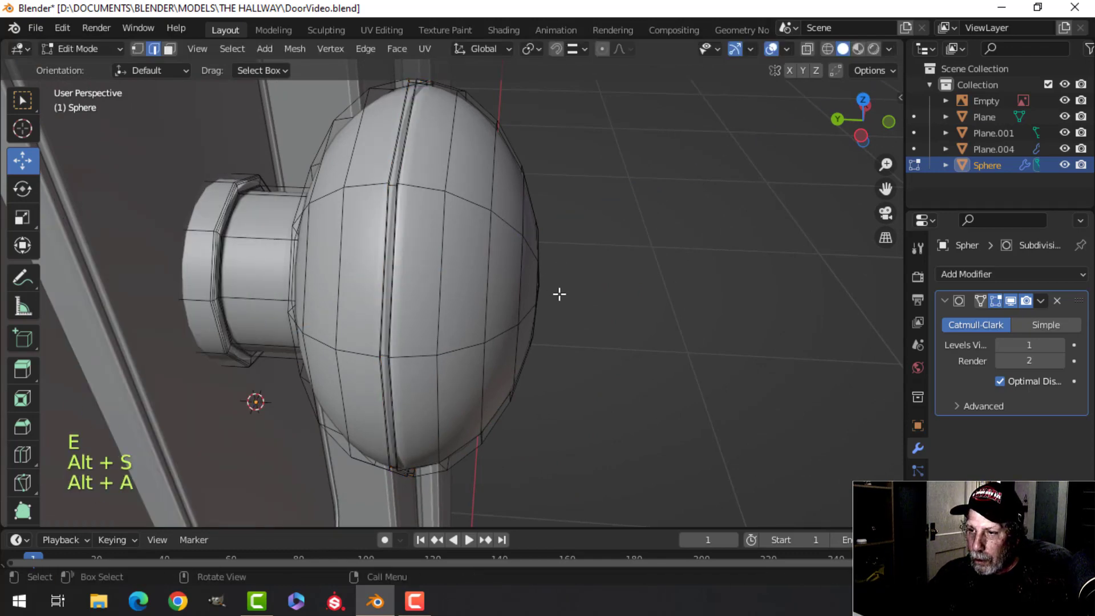
key("Tab")
mouse_move(530, 286)
middle_mouse_down()
mouse_move(470, 279)
mouse_move(494, 283)
mouse_move(501, 303)
mouse_move(496, 262)
mouse_move(465, 233)
mouse_move(562, 268)
mouse_move(548, 289)
middle_mouse_up()
Delete the vertex at the centre of the knob's front
key("Tab")
key("alt+a")
key("1")
key("x")
left_click(482, 267)
Extrude the edge loop of the knob's front hole 0.002999 m inward along Y
key("2")
left_click(466, 232, "alt+shift")
key("e")
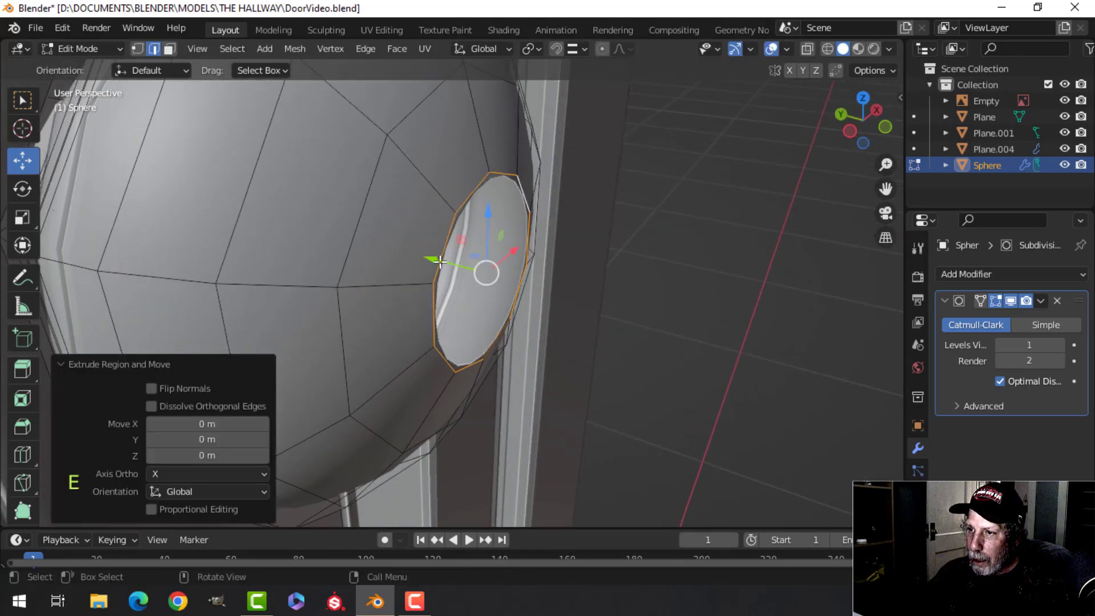
left_click_drag(440, 262, 426, 257)
middle_click_drag(425, 256, 355, 259)
Extrude the recessed loop in place, scale it inward, and fill the hole with a face
key("e")
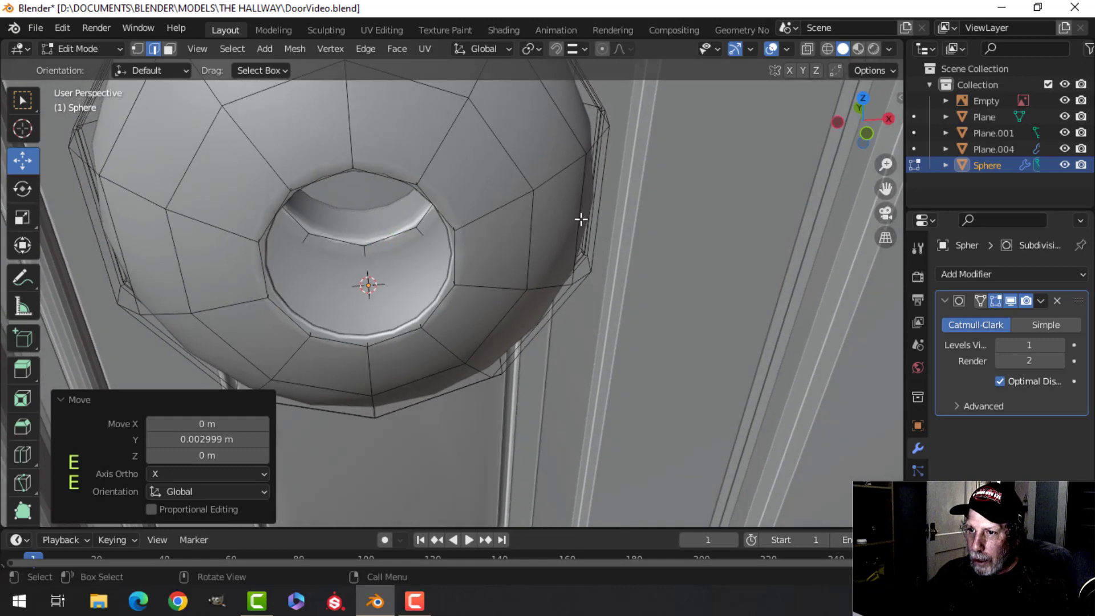
right_click(578, 220)
key("s")
left_click(543, 230)
key("f")
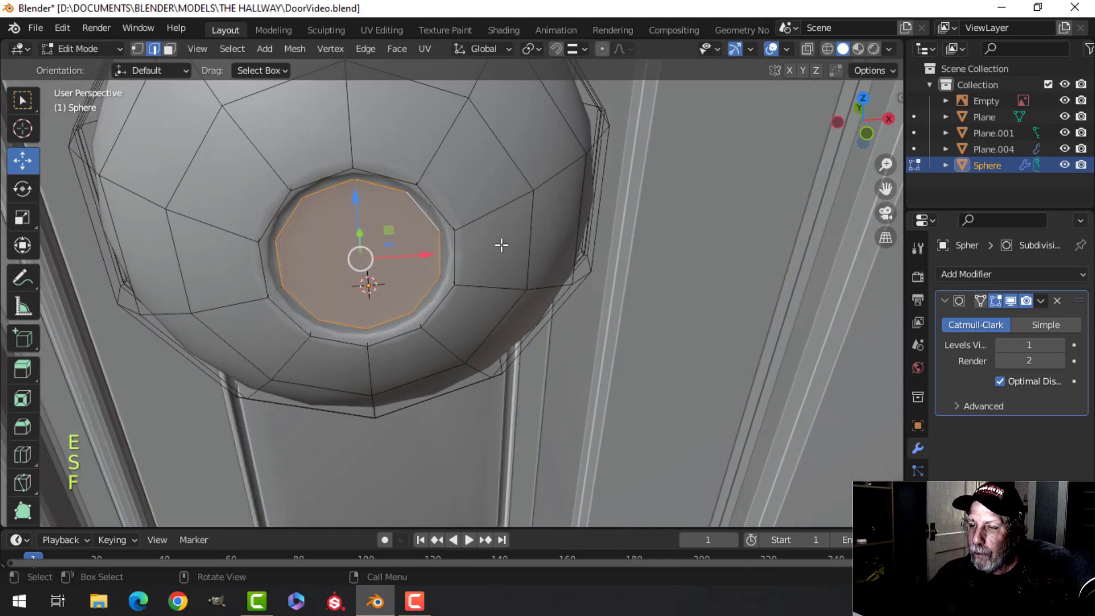
key("Tab")
scroll(472, 240, "down", 3)
key("alt+a")
Switch to a front wireframe view and add a mesh circle at the 3D cursor, entering its vertex count
middle_click_drag(479, 274, 468, 249)
key("KP_1")
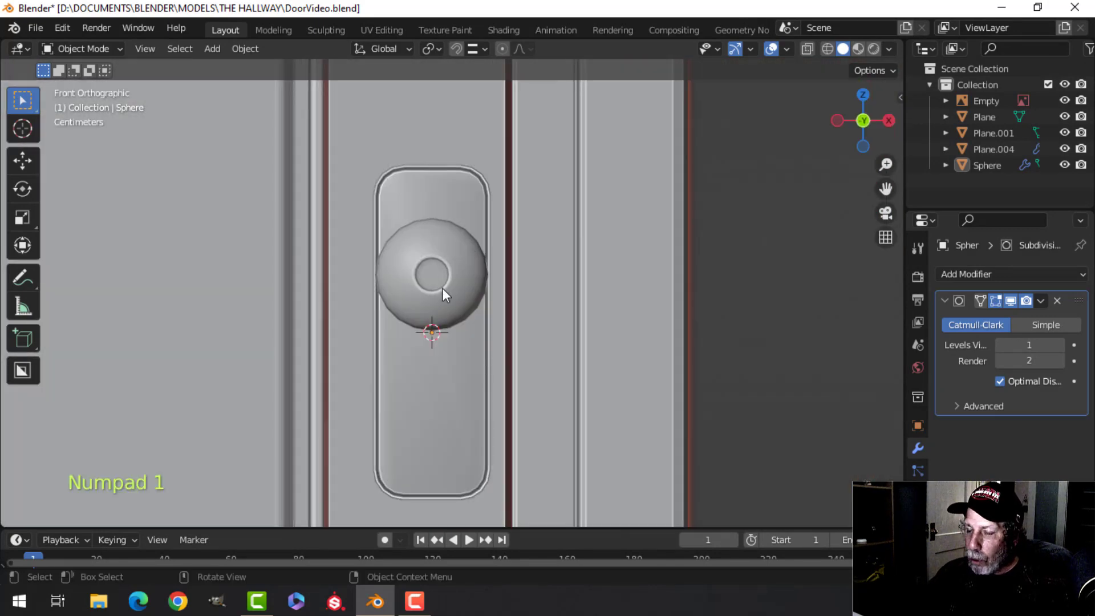
key("z")
left_click(349, 313)
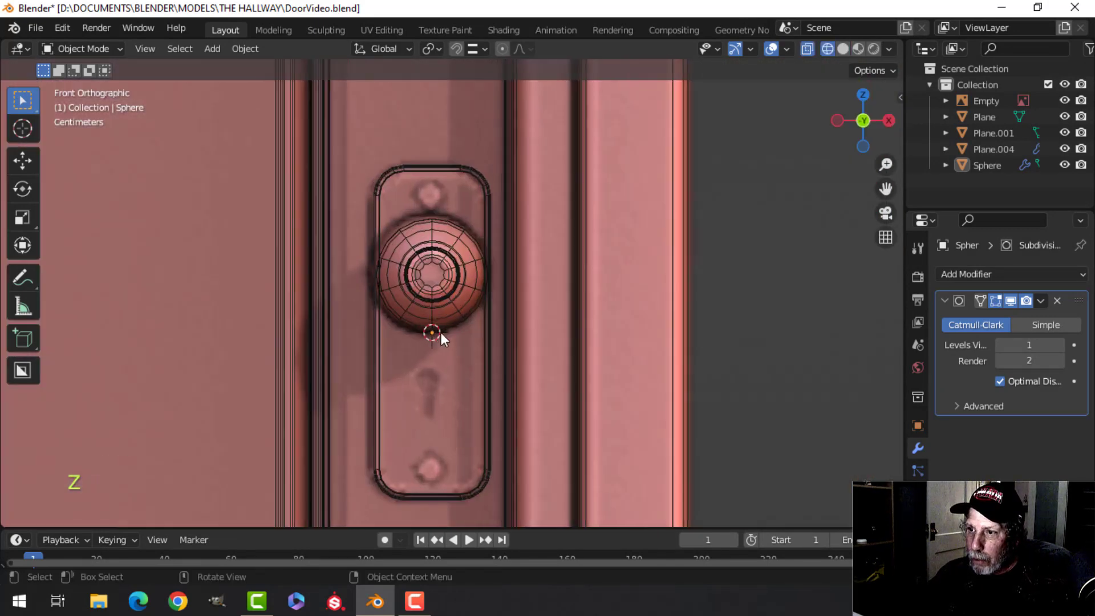
scroll(447, 221, "up", 2)
scroll(439, 221, "down", 3)
middle_click_drag(472, 347, 453, 265, "shift")
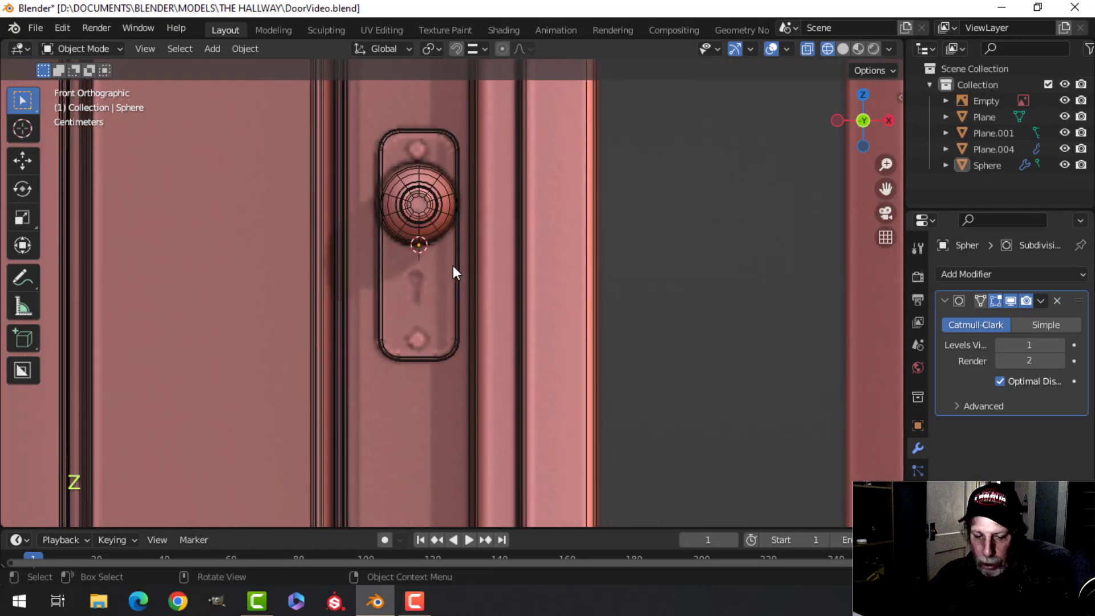
key("shift+a")
mouse_move(413, 241)
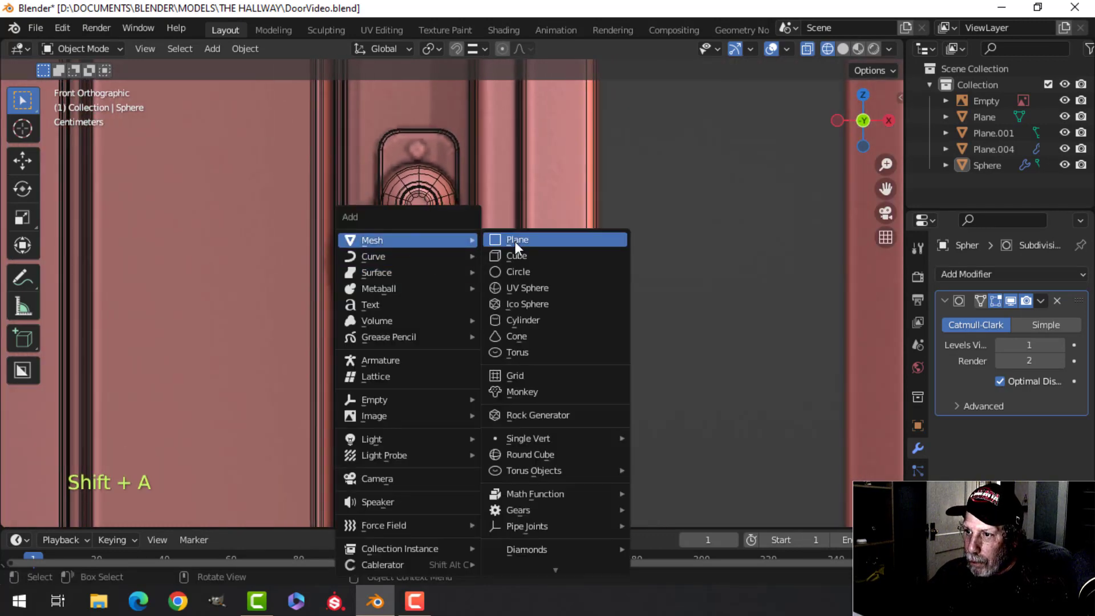
left_click(523, 272)
left_click(220, 338)
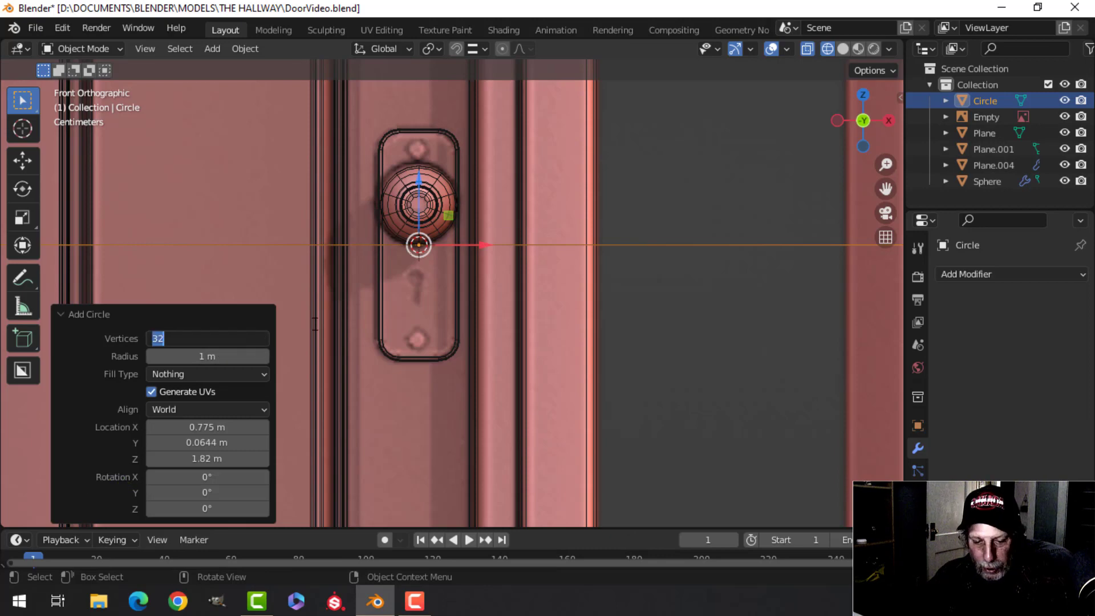
key("Return")
Scale the circle's mesh down by 0.115 and again by about 0.412 to fit within the door plate
scroll(555, 310, "down", 4)
key("Tab")
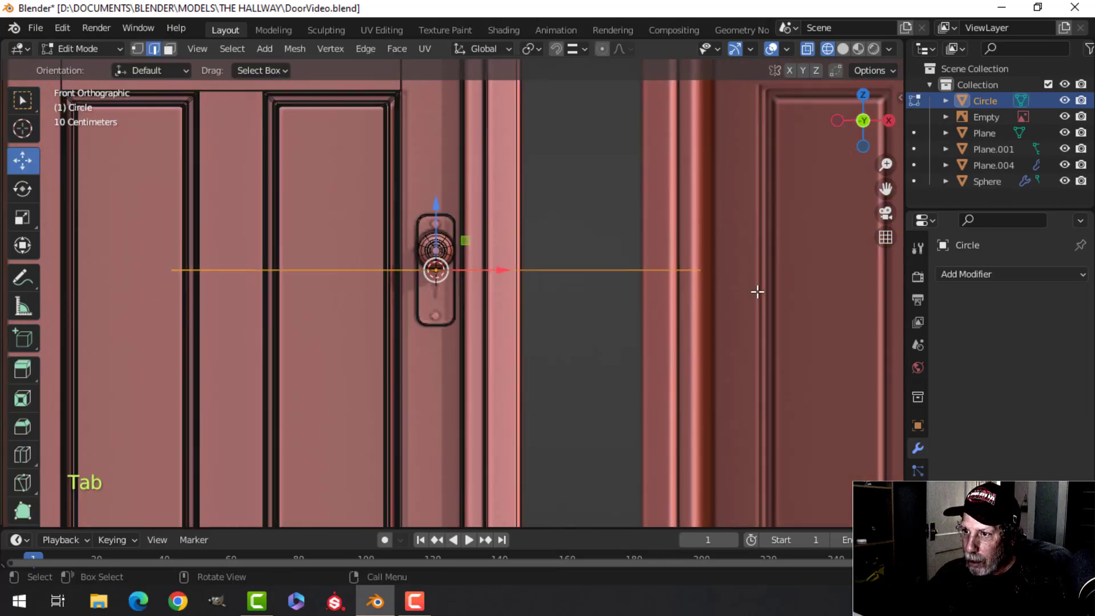
key("s")
left_click(501, 310)
scroll(547, 303, "up", 3)
key("s")
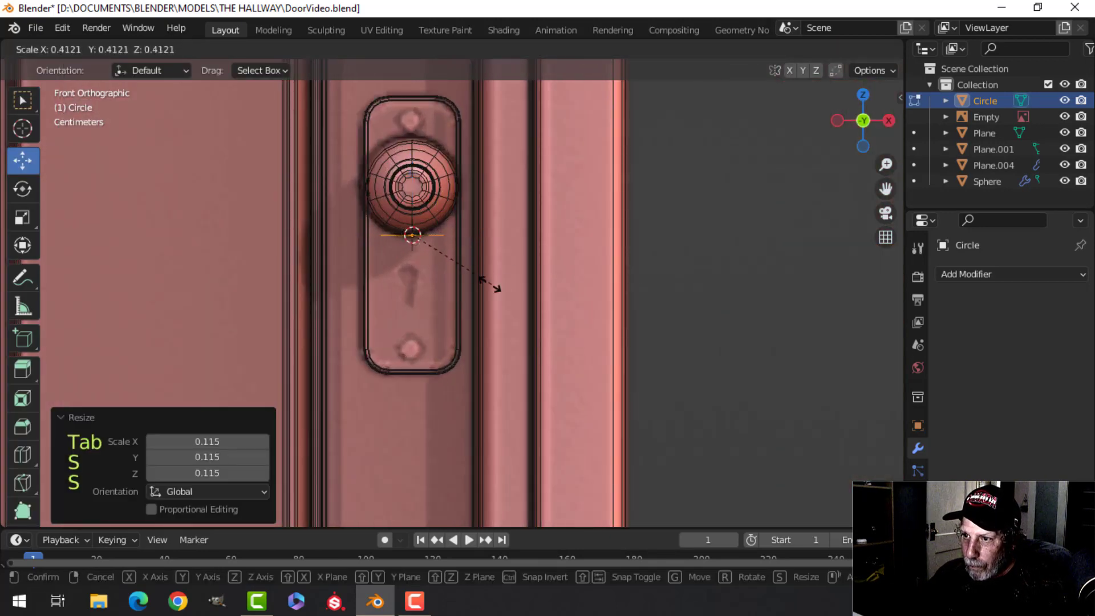
left_click(491, 285)
Fill the circle with a face and rotate it 90 degrees about the X axis
key("f")
key("r")
key("x")
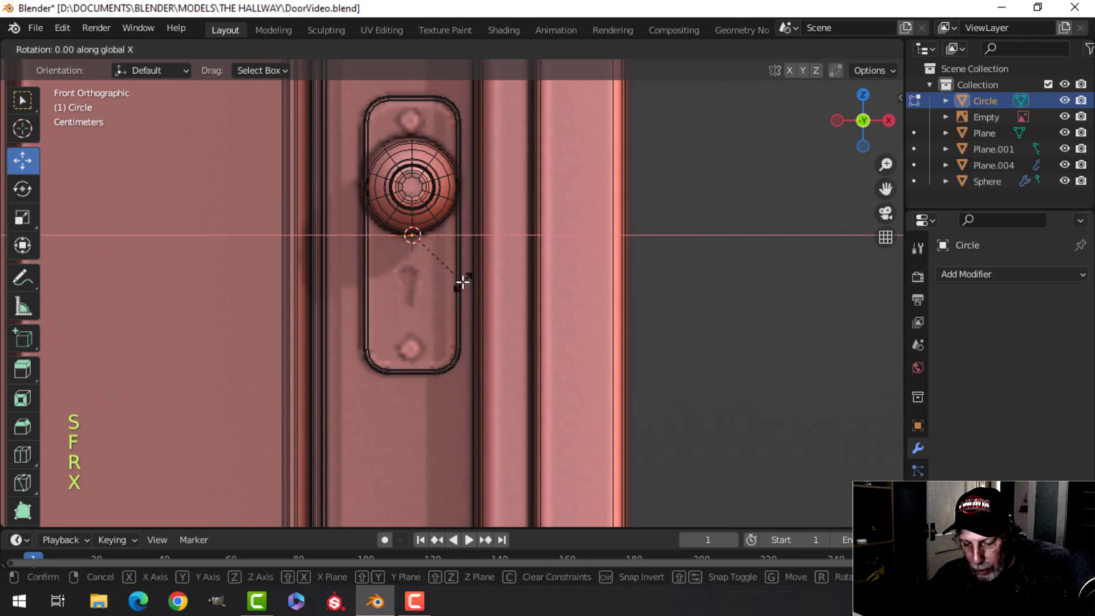
key("0")
left_click(456, 269)
Move the disc -0.17268 m along Z onto the plate's lower screw and scale it to 0.619
left_click_drag(418, 174, 425, 295)
scroll(426, 295, "up", 3)
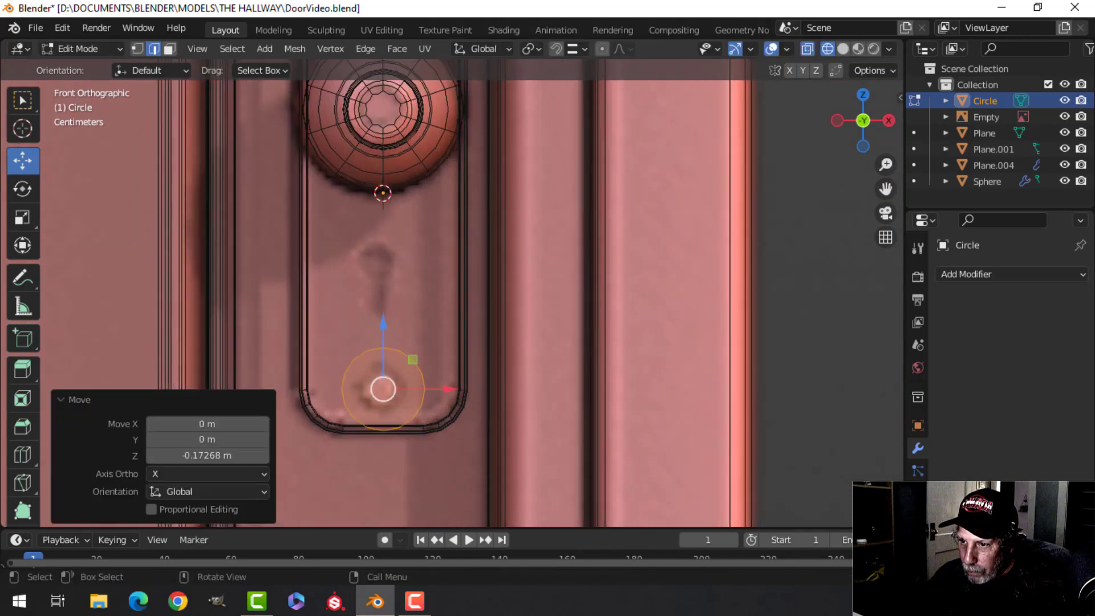
key("s")
left_click(542, 342)
mouse_move(461, 345)
middle_mouse_down("shift")
mouse_move(442, 305)
mouse_move(401, 303)
middle_mouse_up("shift")
Return to solid shading and view the disc and door plate from the side
key("z")
mouse_move(401, 303)
middle_mouse_down()
mouse_move(525, 308)
mouse_move(493, 322)
middle_mouse_up()
left_click(615, 309)
mouse_move(493, 322)
middle_mouse_down()
mouse_move(558, 320)
mouse_move(498, 347)
mouse_move(414, 337)
middle_mouse_up()
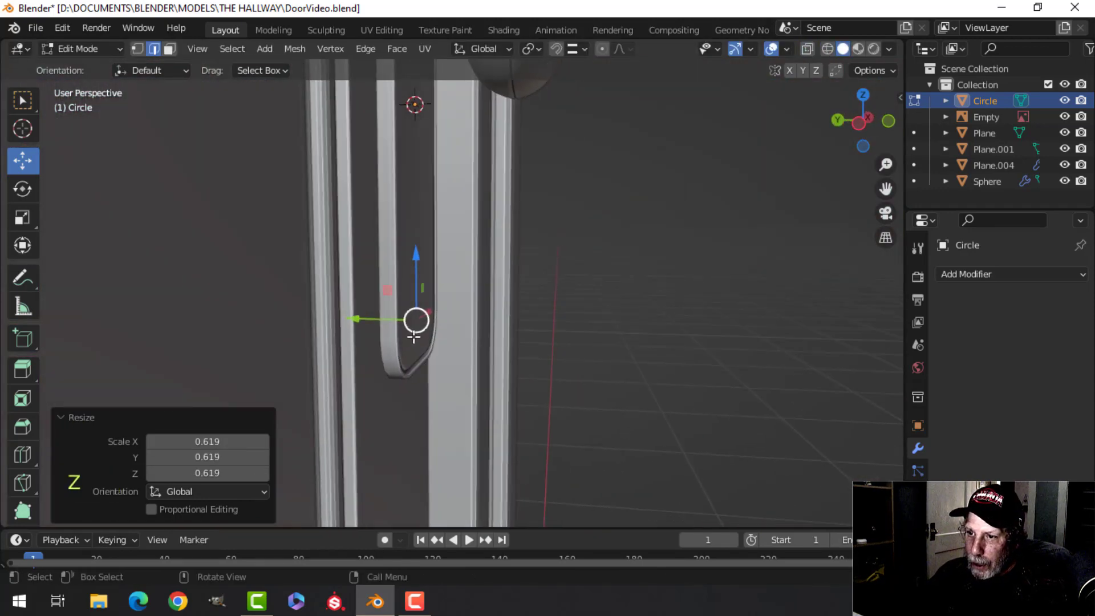
Move the screw disc along Y in front of the plate and extrude it about 0.0069 m to give it thickness
left_click_drag(358, 319, 386, 321)
middle_click_drag(381, 359, 485, 337)
scroll(507, 371, "up", 3)
middle_click_drag(485, 337, 631, 341)
key("e")
left_click(665, 339)
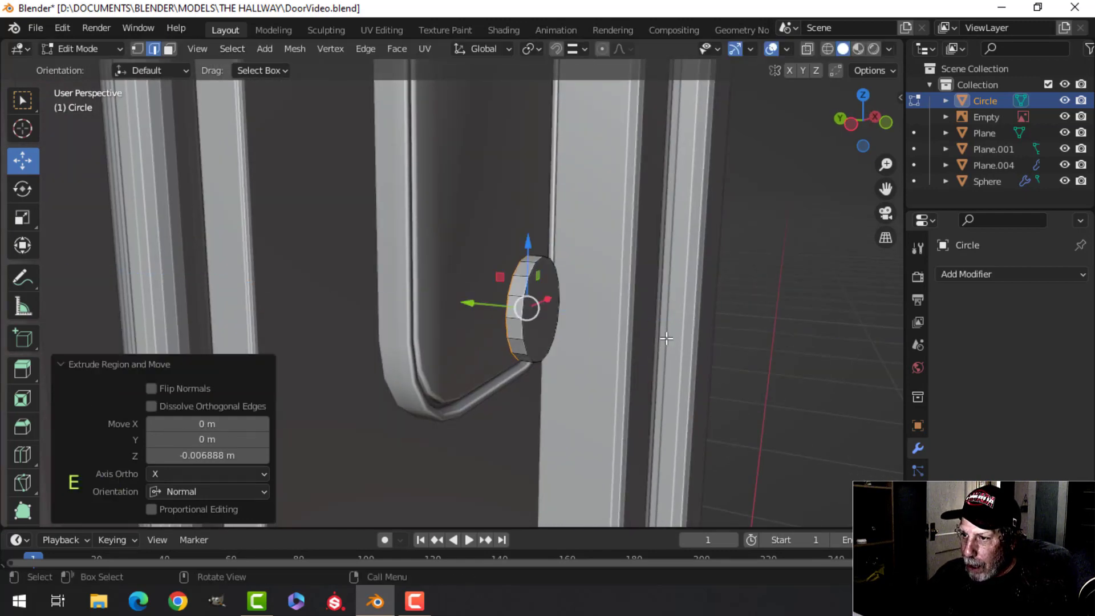
Delete the selected back face of the extruded disc and correct the normals of its whole mesh
key("x")
left_click(617, 371)
key("a")
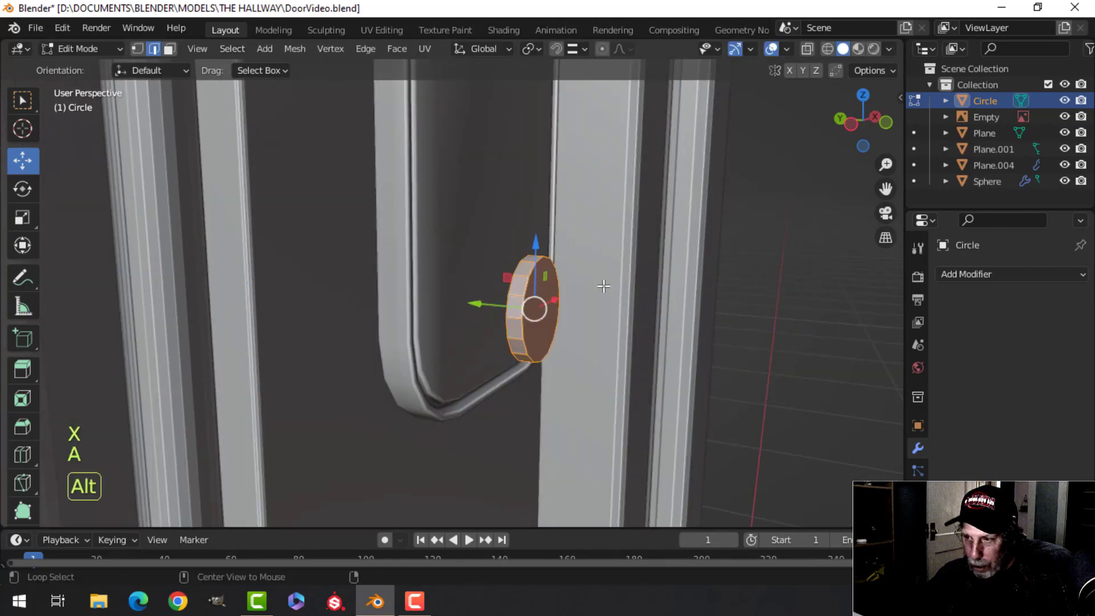
key("alt+n")
left_click(594, 286)
mouse_move(594, 286)
middle_mouse_down()
mouse_move(582, 295)
mouse_move(597, 293)
middle_mouse_up()
Bevel the rim of the disc's front face with a 0.00319 m width and 2 segments
key("3")
left_click(526, 320)
scroll(526, 321, "up", 3)
key("ctrl+b")
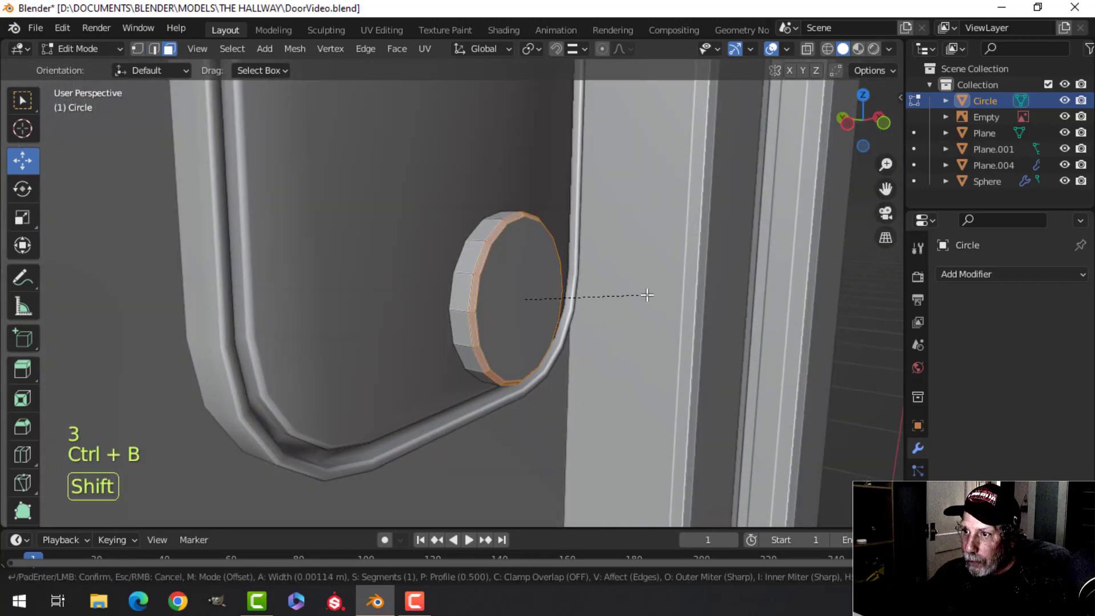
left_click(722, 289)
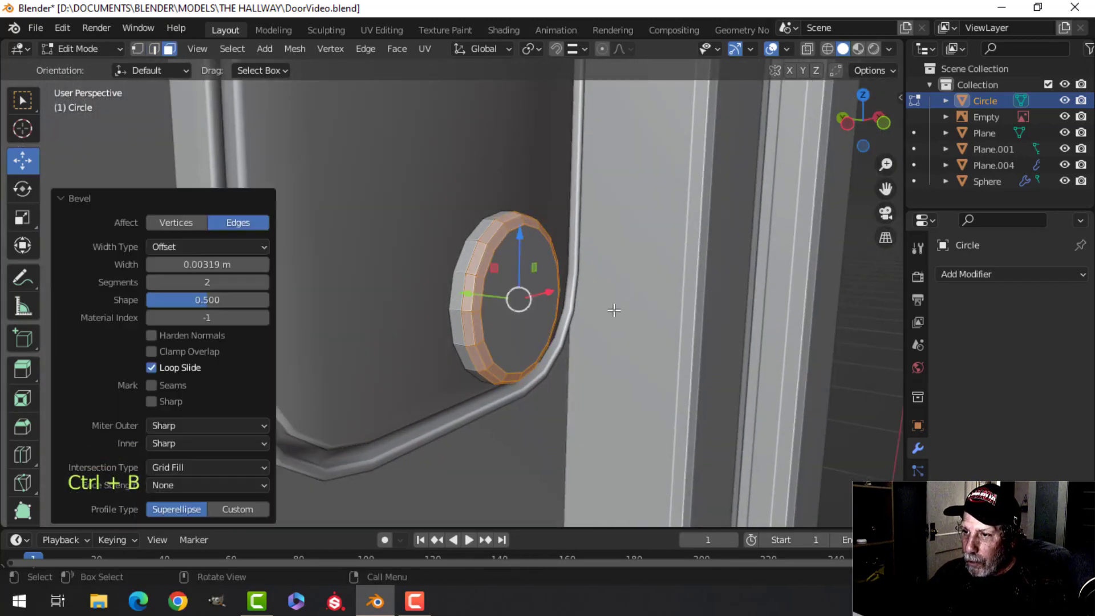
Move the whole disc 0.014639 m along Y against the door plate and shade it smooth
key("a")
middle_click_drag(483, 334, 515, 342)
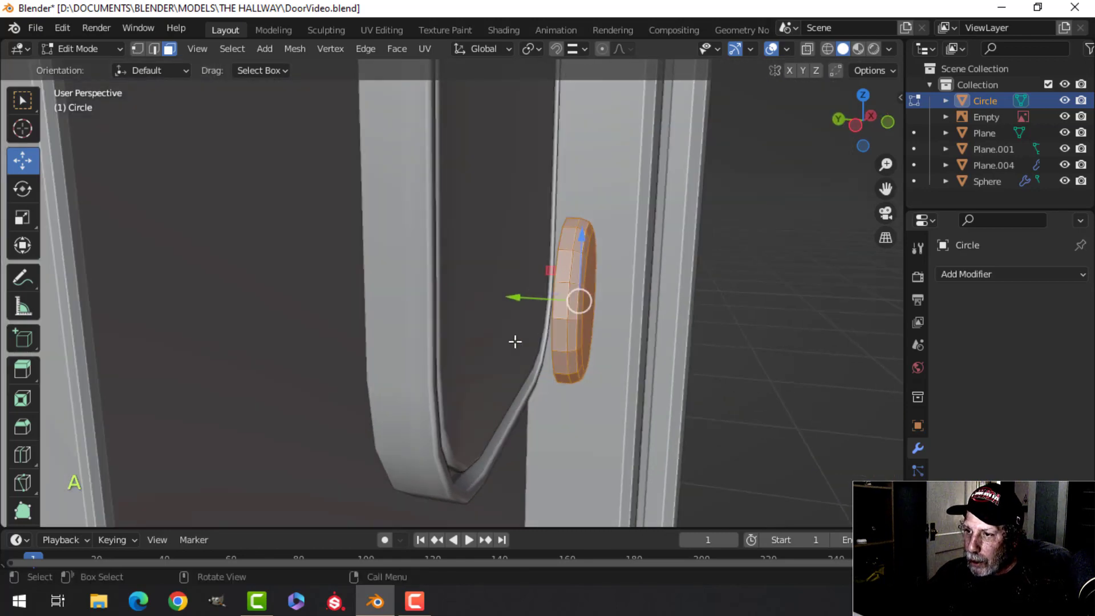
left_click_drag(511, 302, 462, 295)
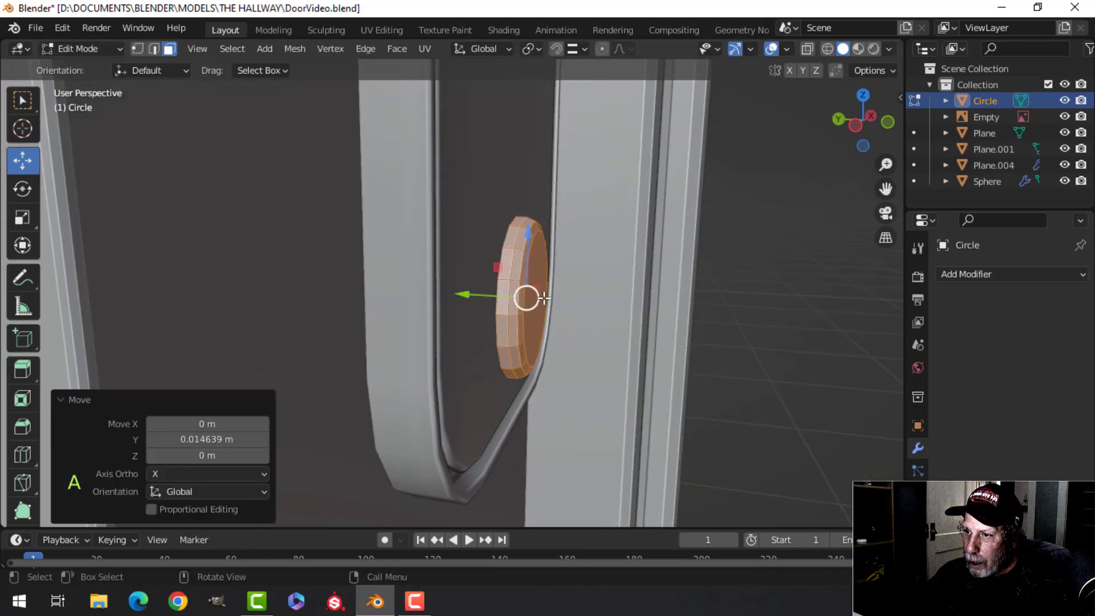
key("Tab")
right_click(520, 274)
left_click(520, 275)
key("alt+a")
middle_click_drag(520, 274, 473, 282)
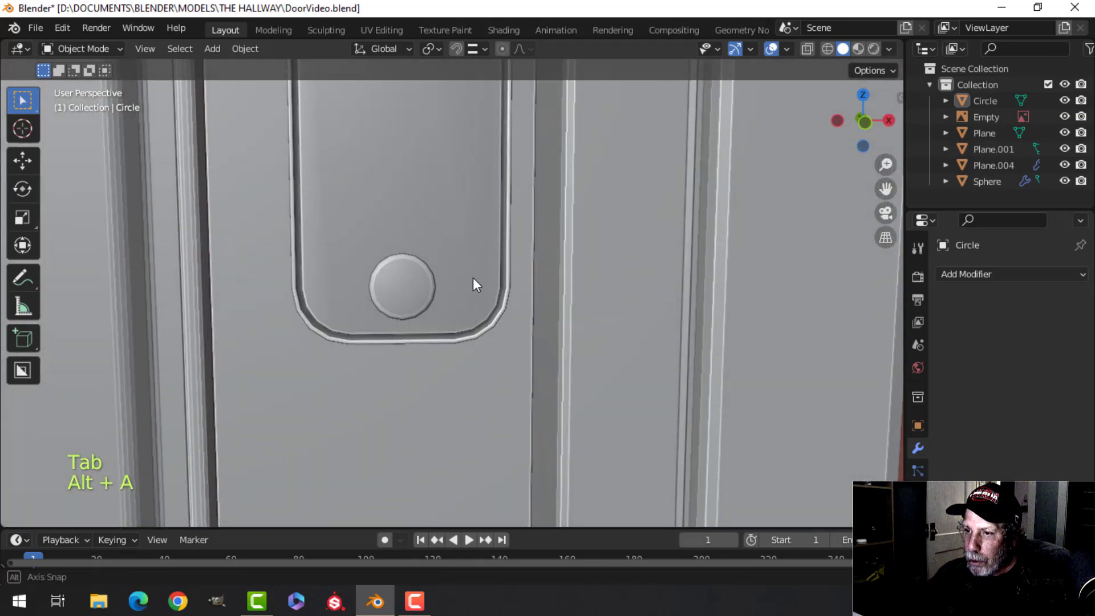
Scale the screw head's whole mesh to 0.895 in edit mode
left_click(399, 288)
key("KP_1")
key("Tab")
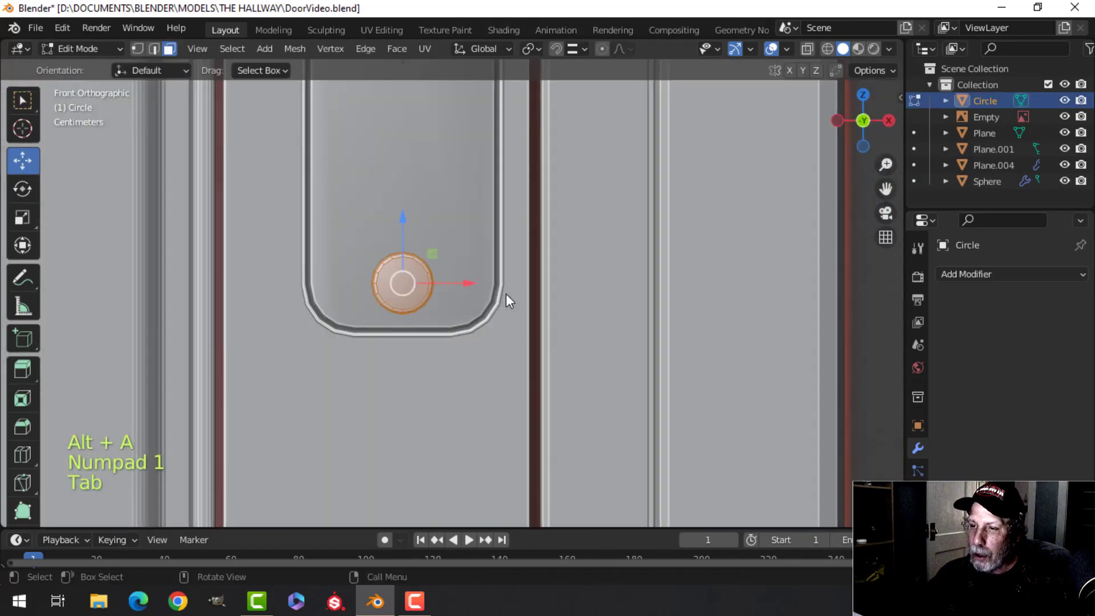
key("a")
key("s")
left_click(562, 284)
middle_click_drag(562, 283, 575, 359)
Duplicate the lower screw head and move the copy 0.34496 m up along Z onto the plate's upper screw in the reference
key("KP_1")
scroll(528, 344, "down", 2)
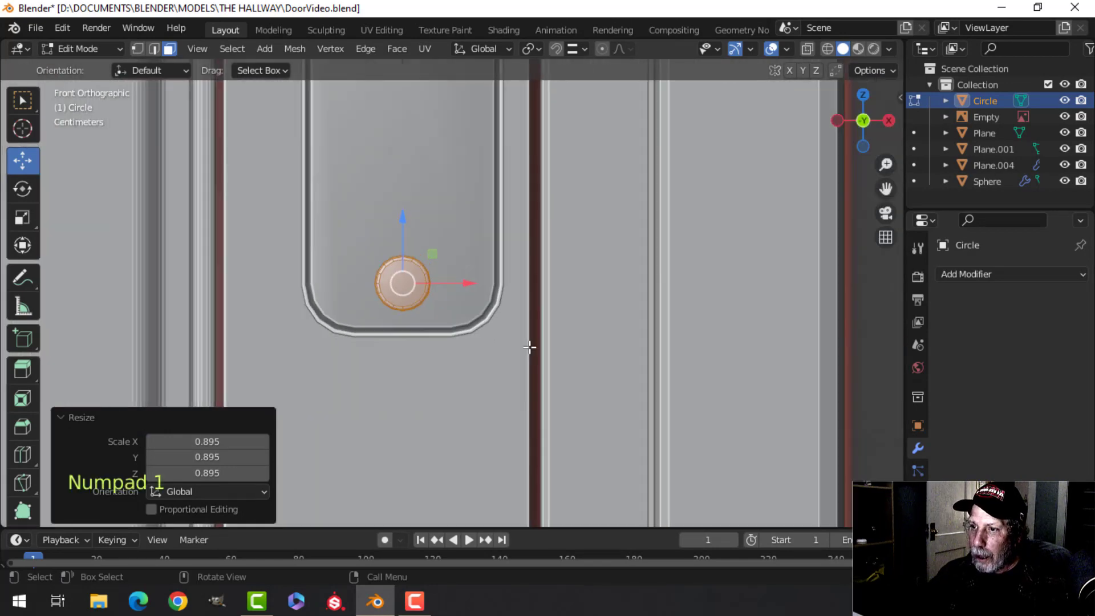
key("z")
left_click(420, 349)
middle_click_drag(496, 310, 496, 386, "shift")
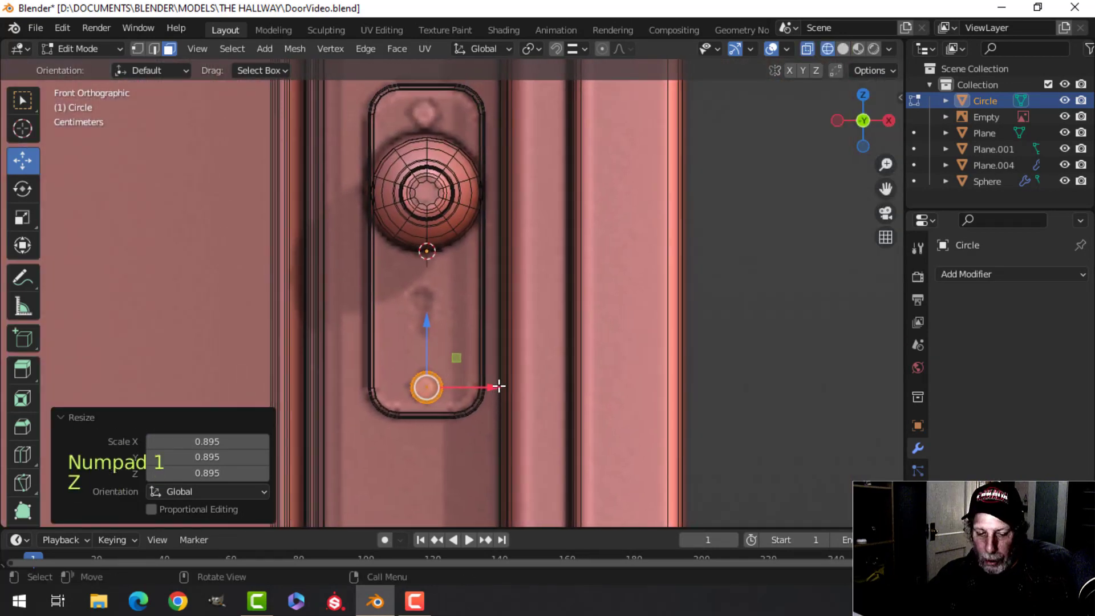
key("shift+d")
left_click_drag(423, 330, 437, 130)
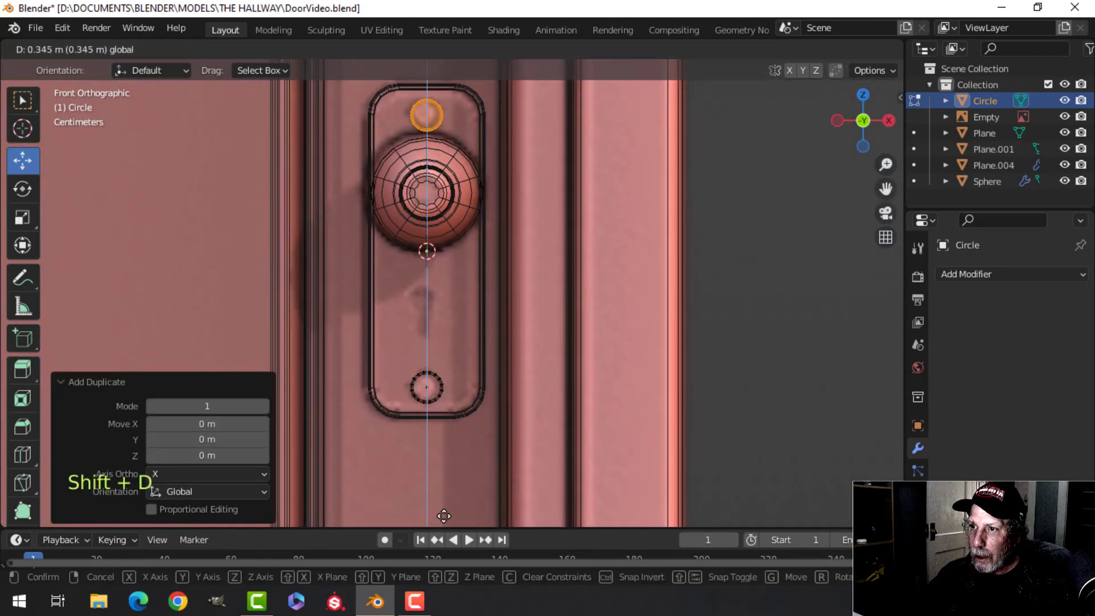
left_click(443, 515)
Return to solid shading and join the two screw heads to the doorknob plate
key("z")
key("z")
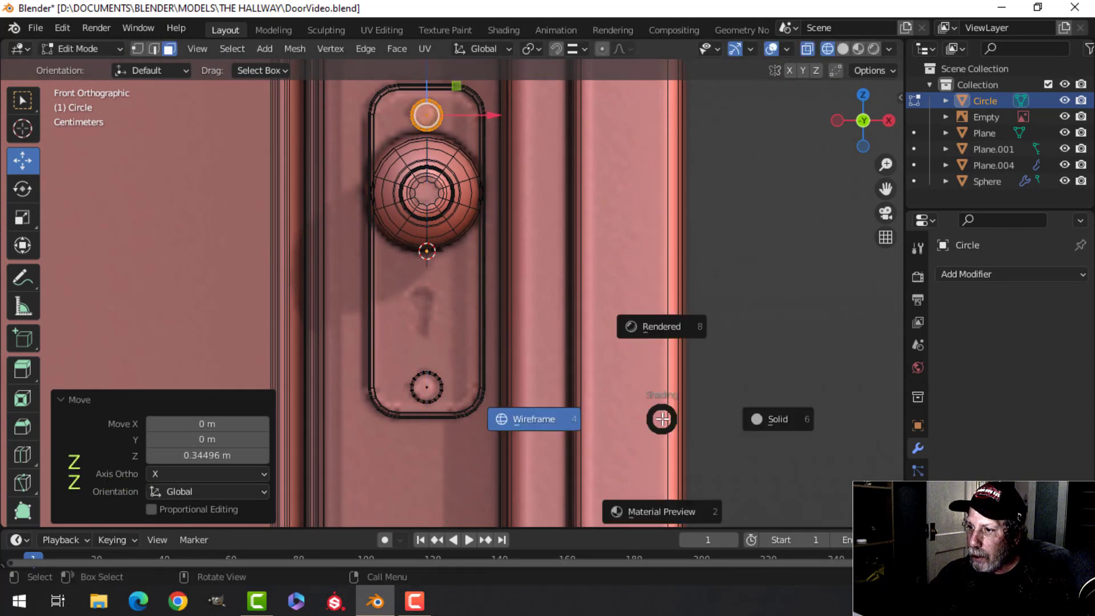
left_click(752, 419)
middle_click_drag(753, 419, 602, 416)
key("Tab")
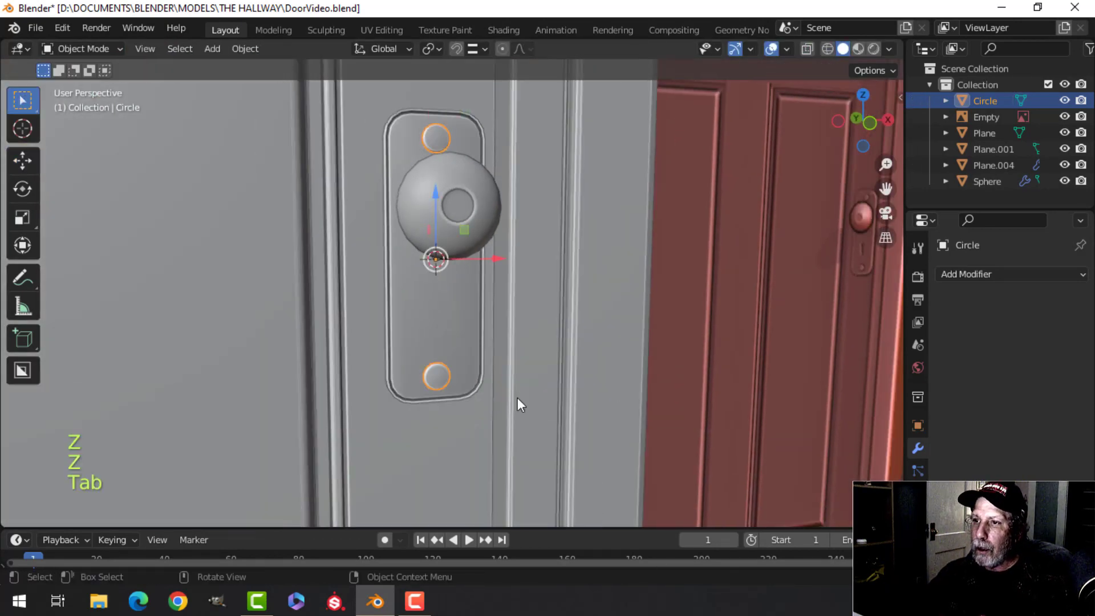
left_click(453, 323, "shift")
key("ctrl+j")
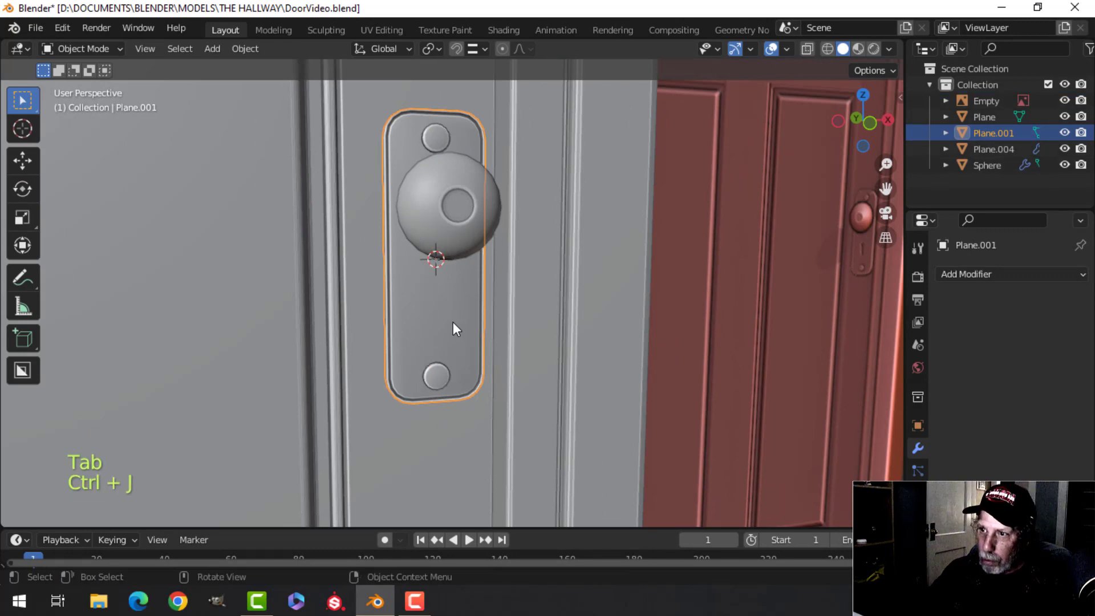
key("alt+a")
Add an 18-vertex mesh circle with a 1 m radius at the 3D cursor for the keyhole
scroll(459, 321, "down", 1, "alt")
scroll(460, 321, "down", 1)
middle_click_drag(488, 323, 473, 306)
scroll(451, 318, "down", 2)
scroll(483, 310, "up", 3)
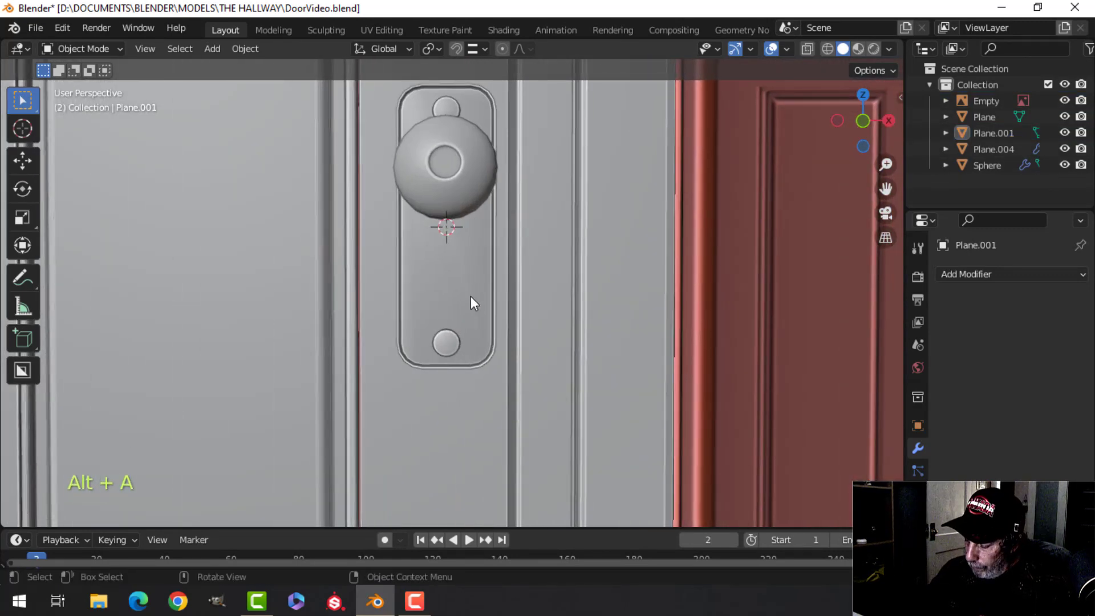
key("KP_1")
key("shift+a")
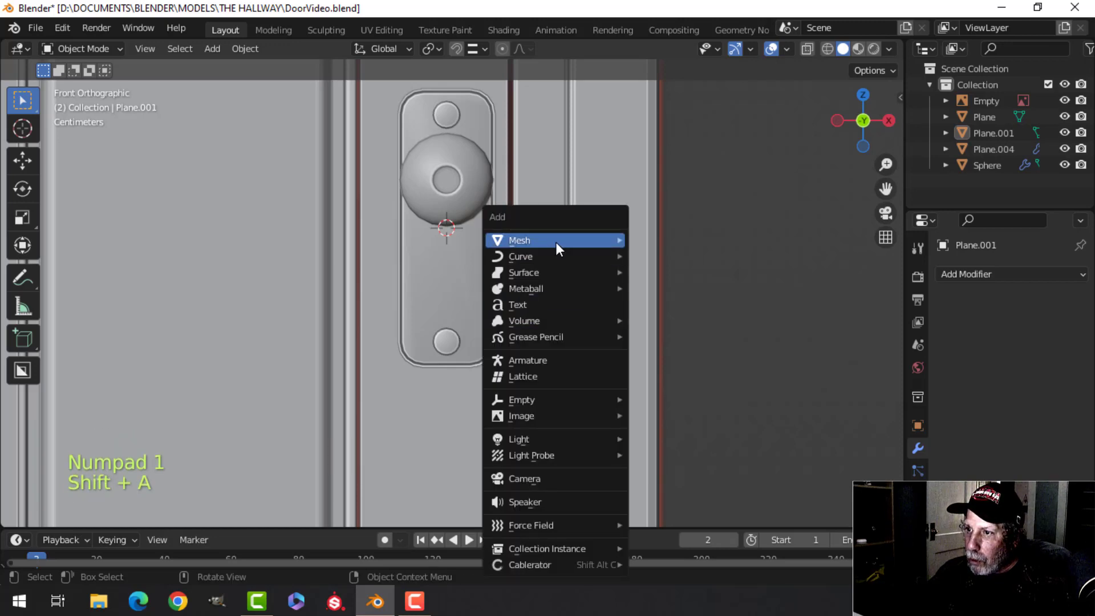
mouse_move(555, 242)
left_click(690, 272)
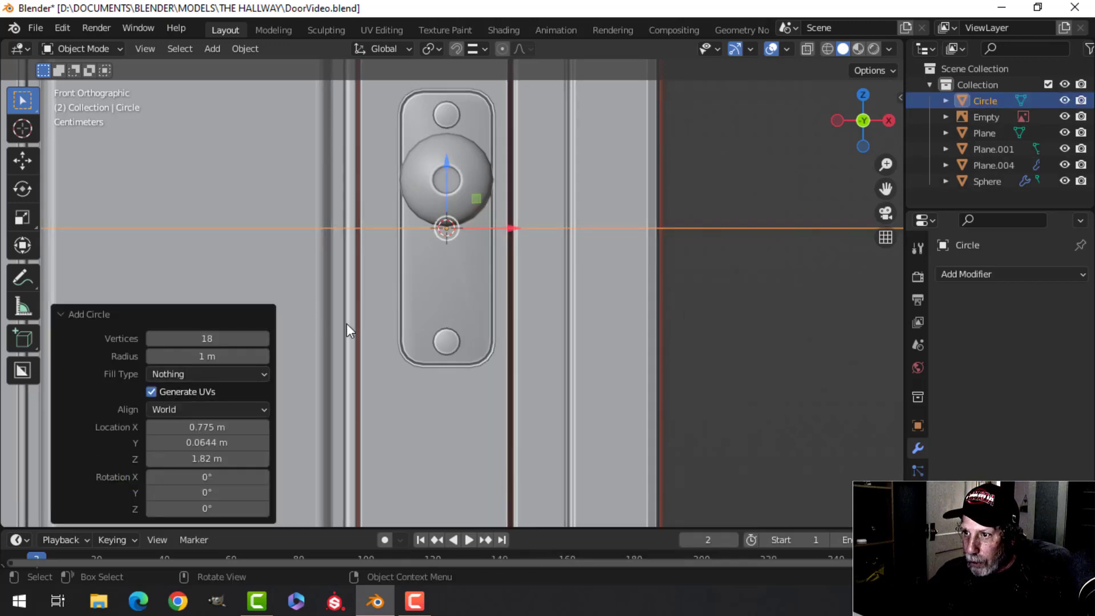
Scale the new circle's mesh down by 0.127 and again by 0.314
key("Tab")
key("s")
left_click(467, 282)
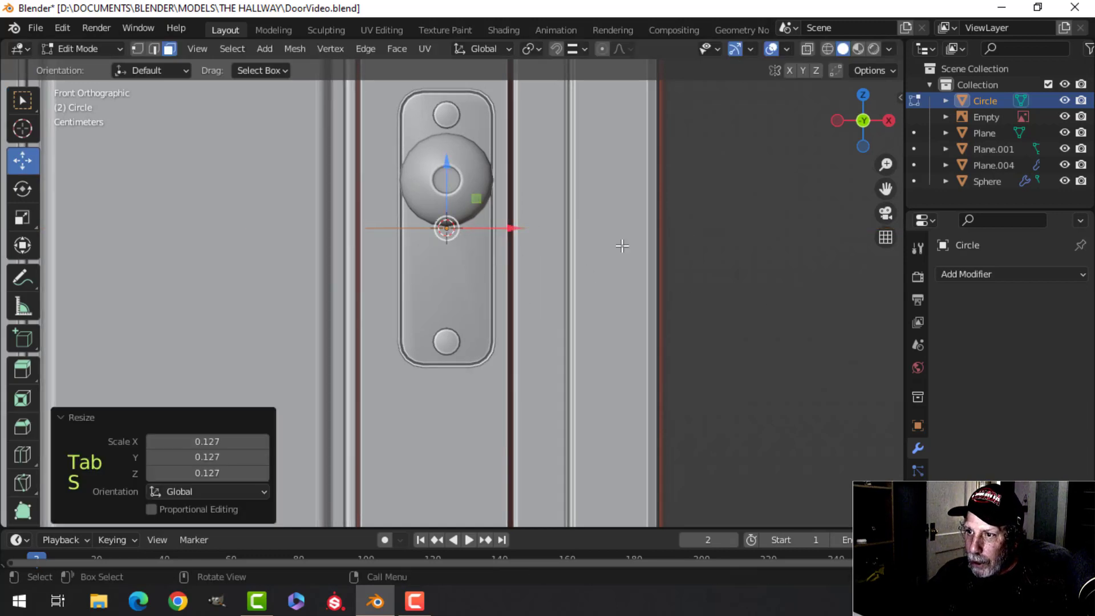
key("s")
left_click(519, 261)
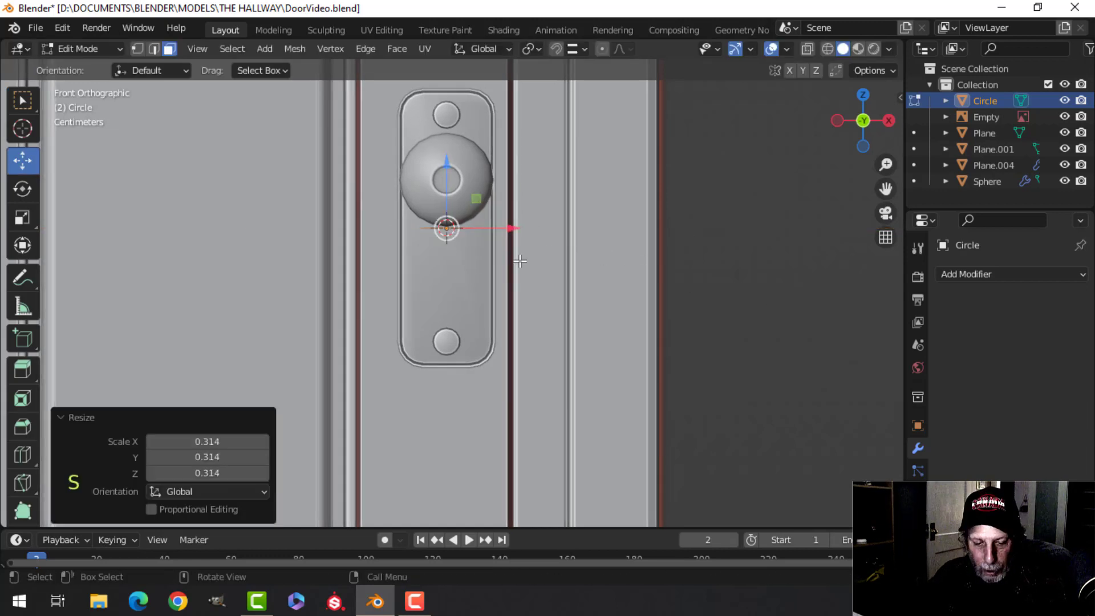
Rotate the circle 90 degrees about the X axis and switch to vertex selection
key("r")
key("x")
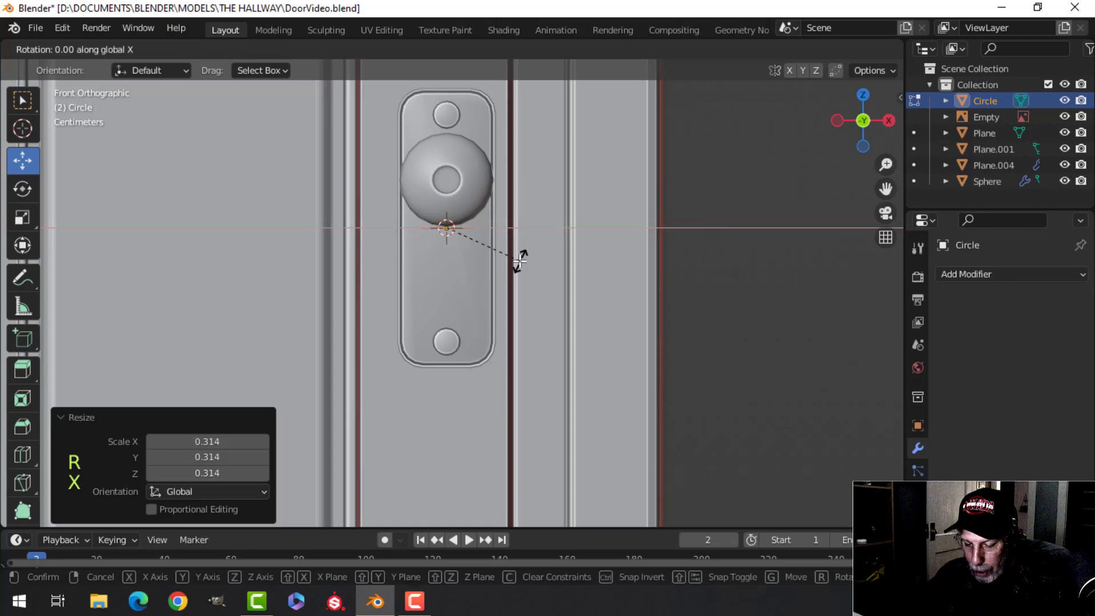
left_click(519, 261)
key("1")
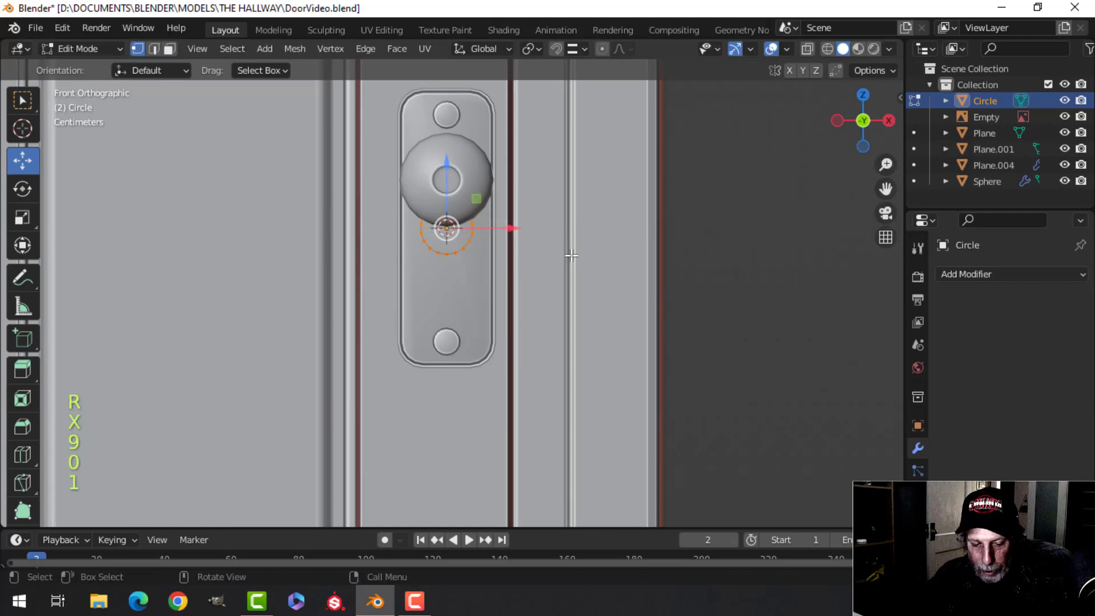
In wireframe shading, scale the circle to 0.745 and move it -0.061661 m along Z onto the reference keyhole
key("z")
left_click(497, 257)
scroll(501, 261, "up", 3)
middle_click_drag(517, 274, 520, 278, "shift")
key("s")
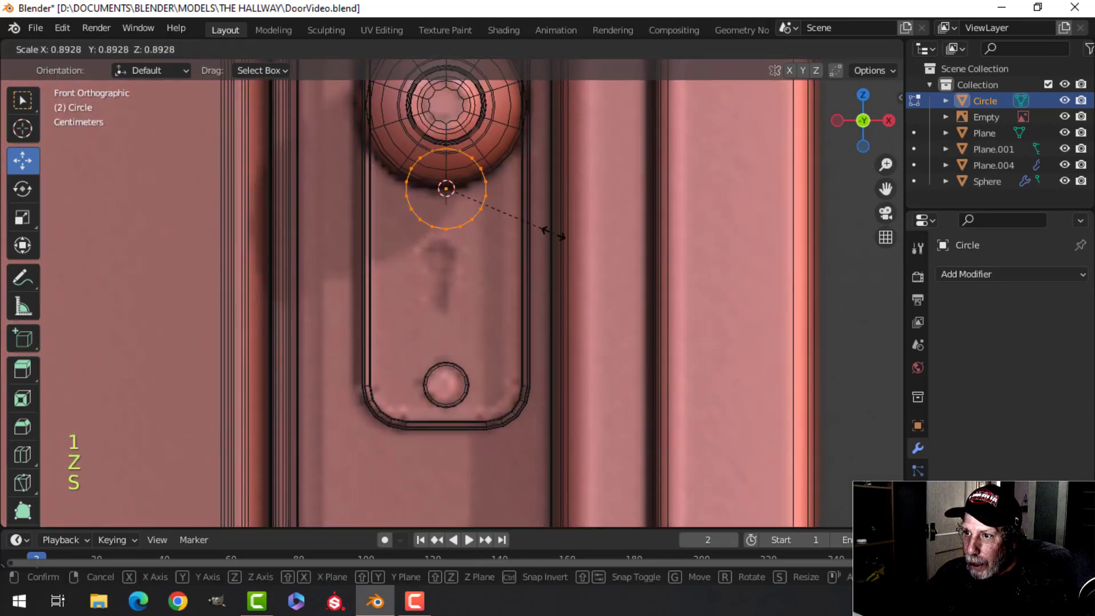
left_click(520, 222)
left_click_drag(442, 116, 446, 154)
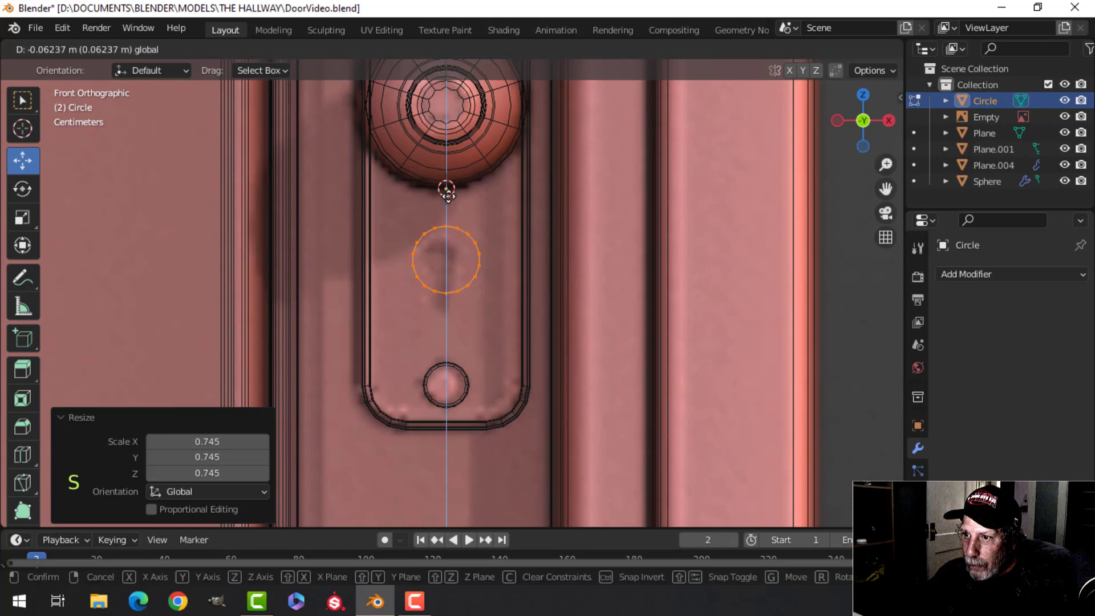
left_click_drag(448, 196, 447, 194)
Scale the circle down by 0.562 and again by 0.918 to match the keyhole's round top
key("s")
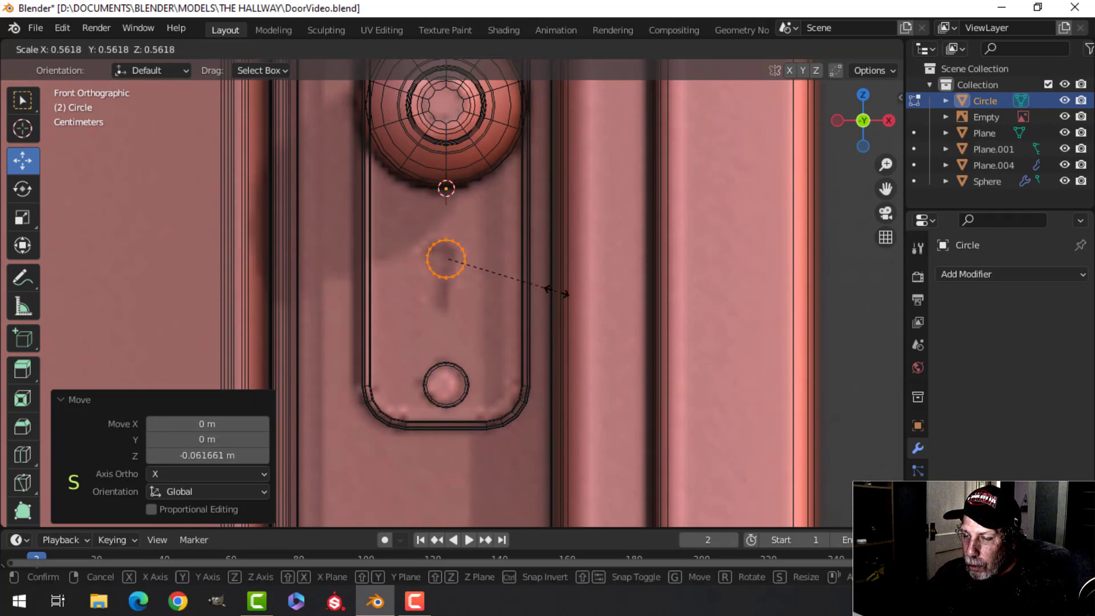
left_click(556, 291)
scroll(520, 245, "up", 3)
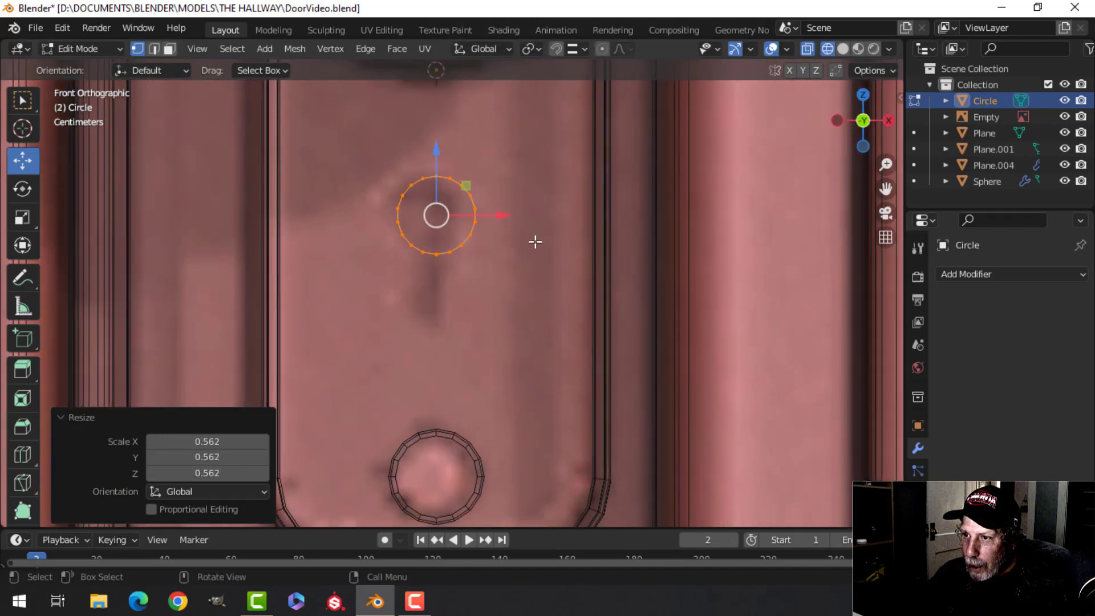
scroll(479, 255, "up", 4)
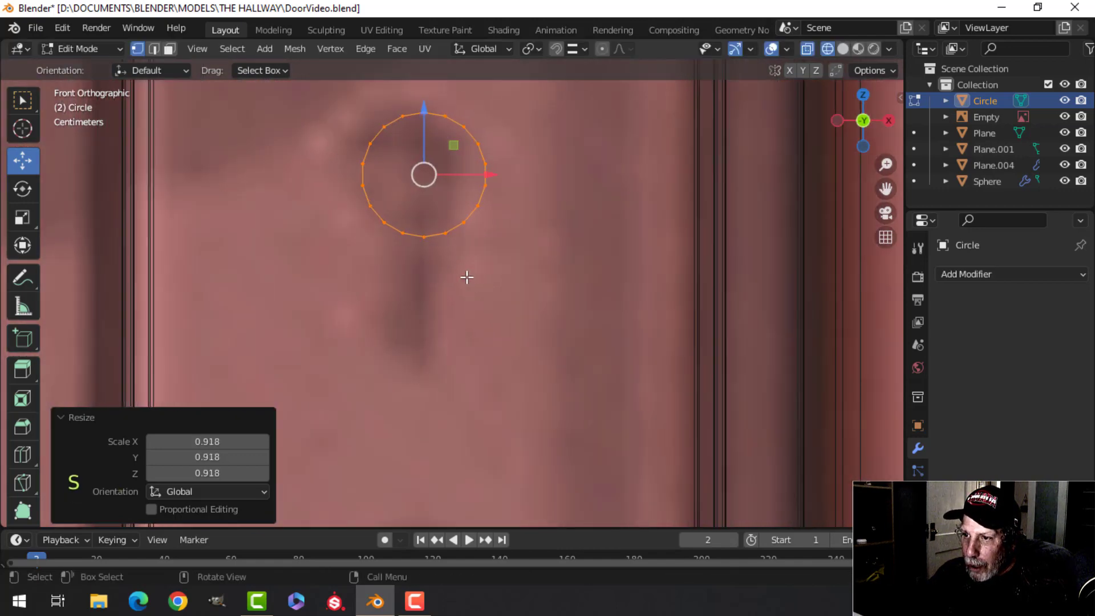
Move the circle's three bottom vertices -0.027913 m along Z to form the keyhole's shaft
key("alt+a")
key("b")
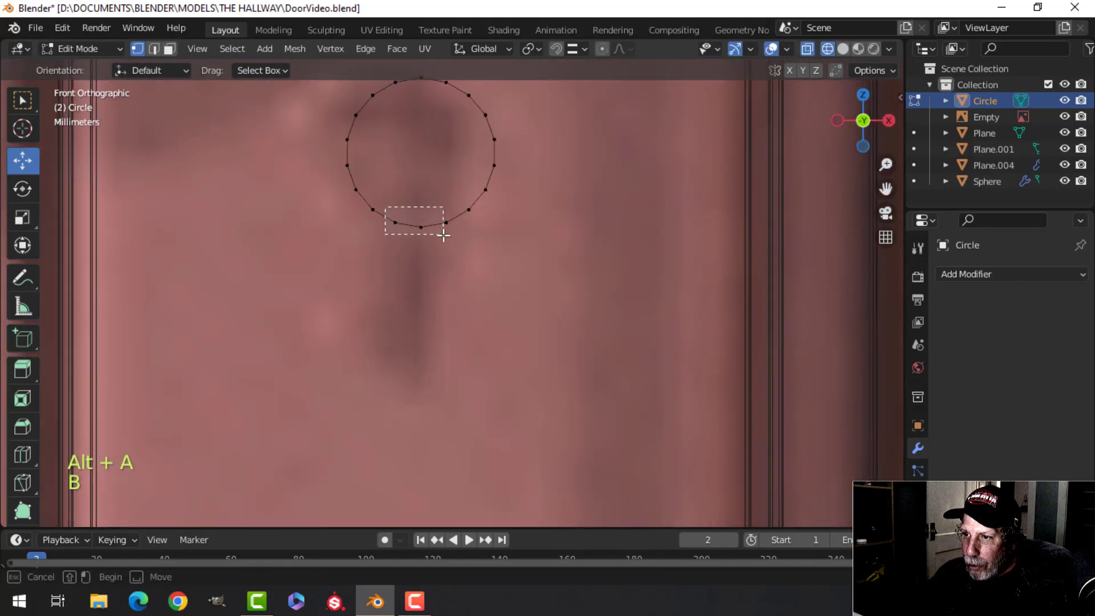
left_click_drag(443, 234, 444, 234)
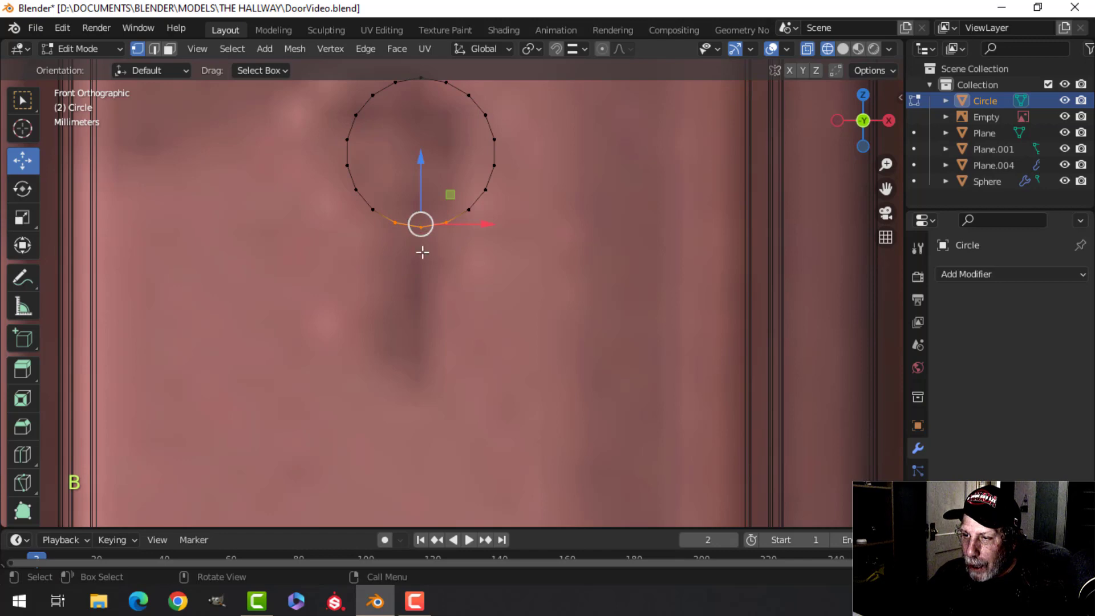
scroll(430, 256, "down", 3)
middle_click_drag(457, 273, 462, 242, "shift")
left_click_drag(446, 172, 443, 169)
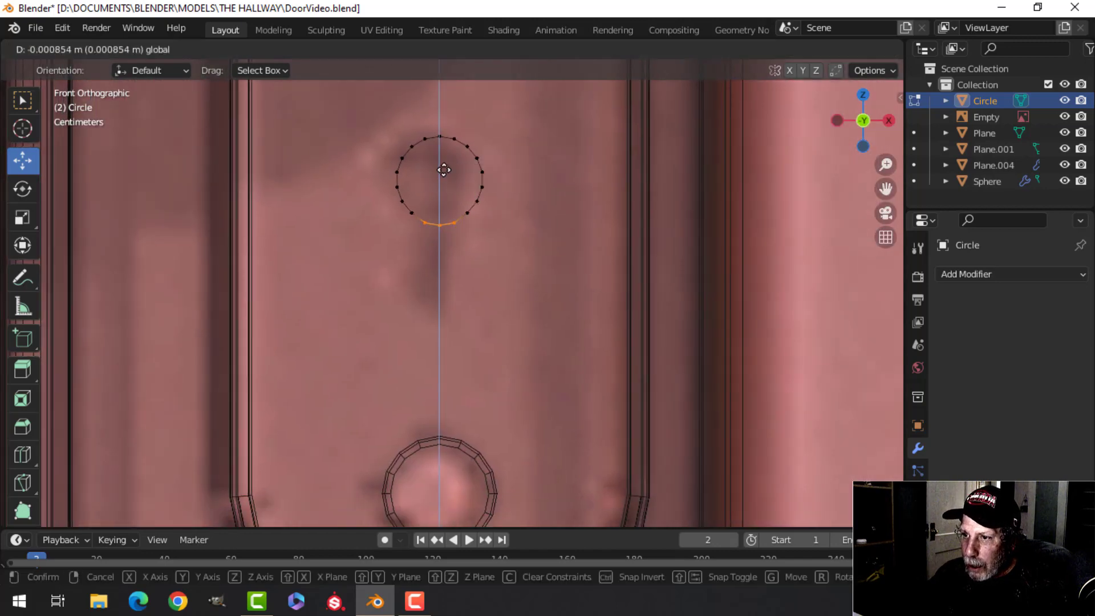
left_click_drag(447, 238, 447, 241)
scroll(462, 321, "up", 3)
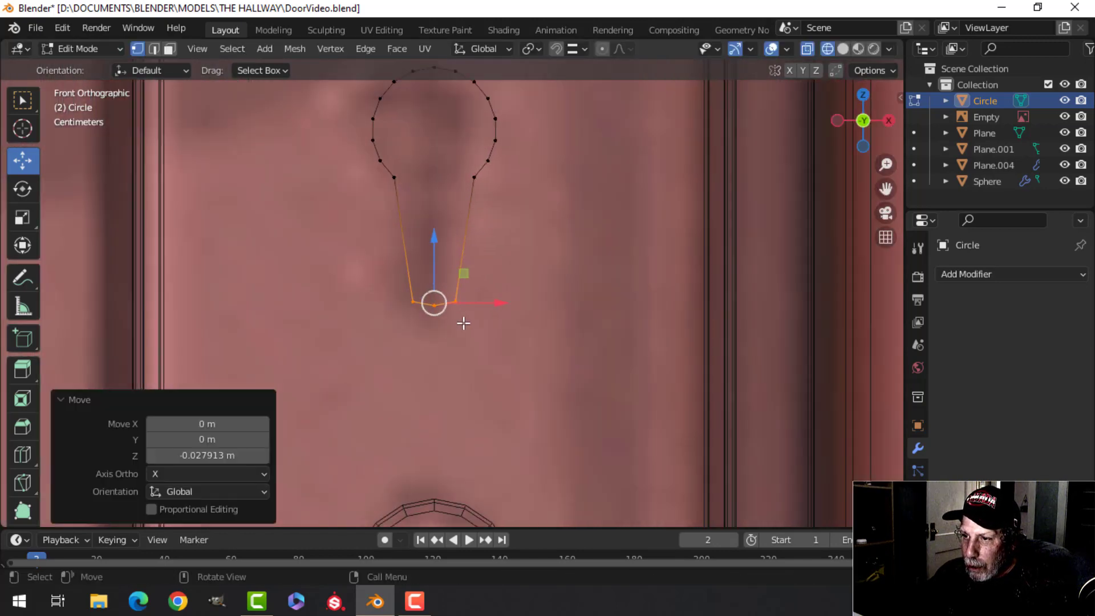
Dissolve the middle vertex on the bottom edge of the keyhole outline
key("alt+a")
left_click(441, 307)
key("x")
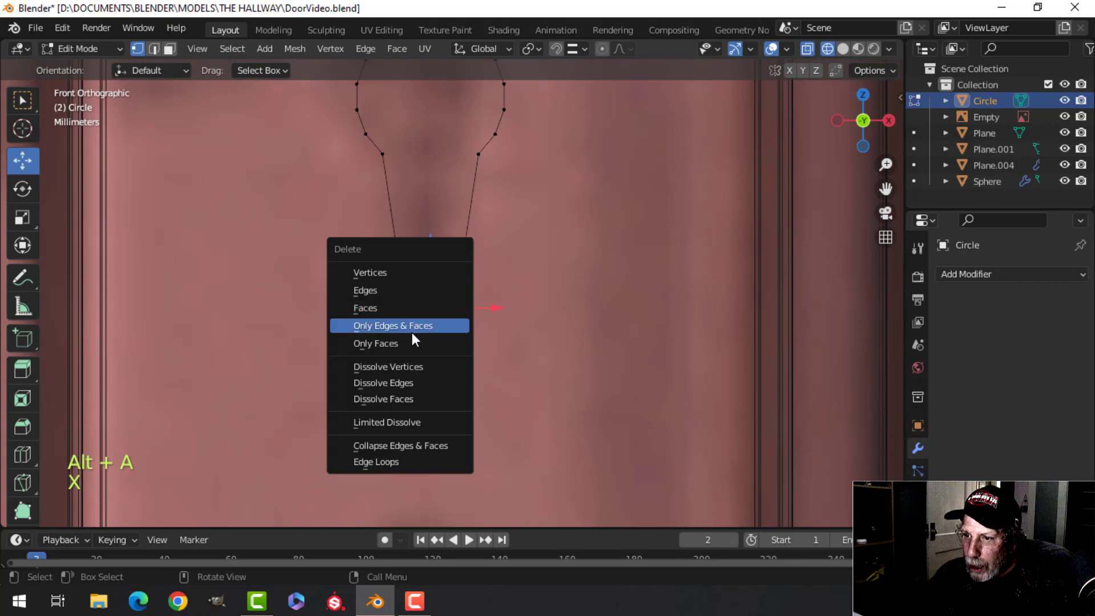
left_click(417, 367)
Round the keyhole's two bottom corners with a vertex bevel about 0.00265 m wide and 2 segments
left_click_drag(479, 311, 382, 293)
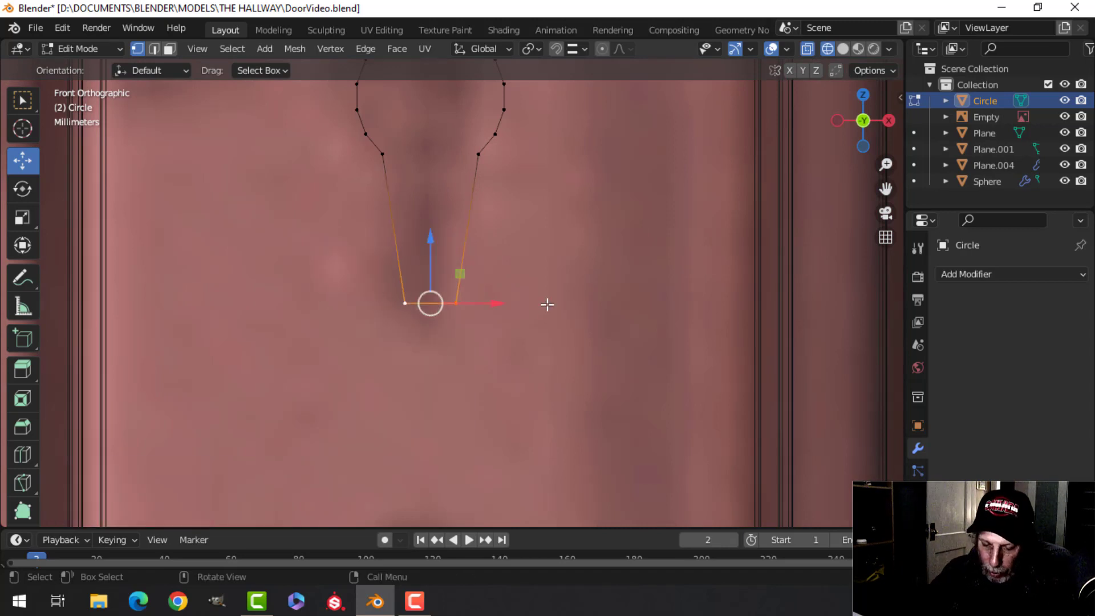
key("ctrl+shift+b")
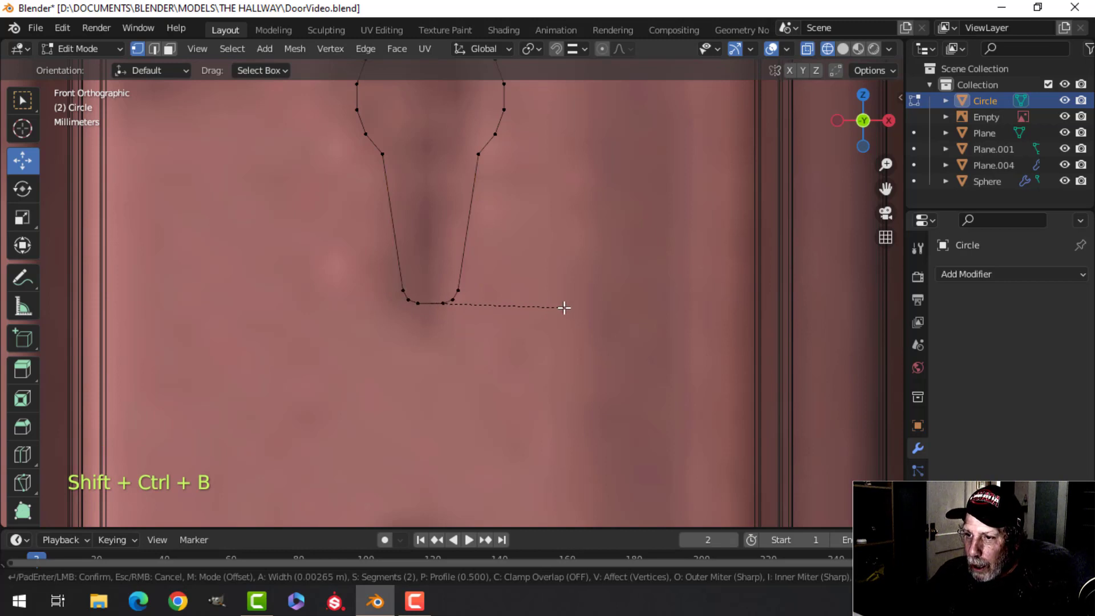
left_click(564, 307)
Scale the two vertices at the keyhole's neck to 0.877 and bevel them about 0.00263 m wide with 2 segments
left_click(484, 155)
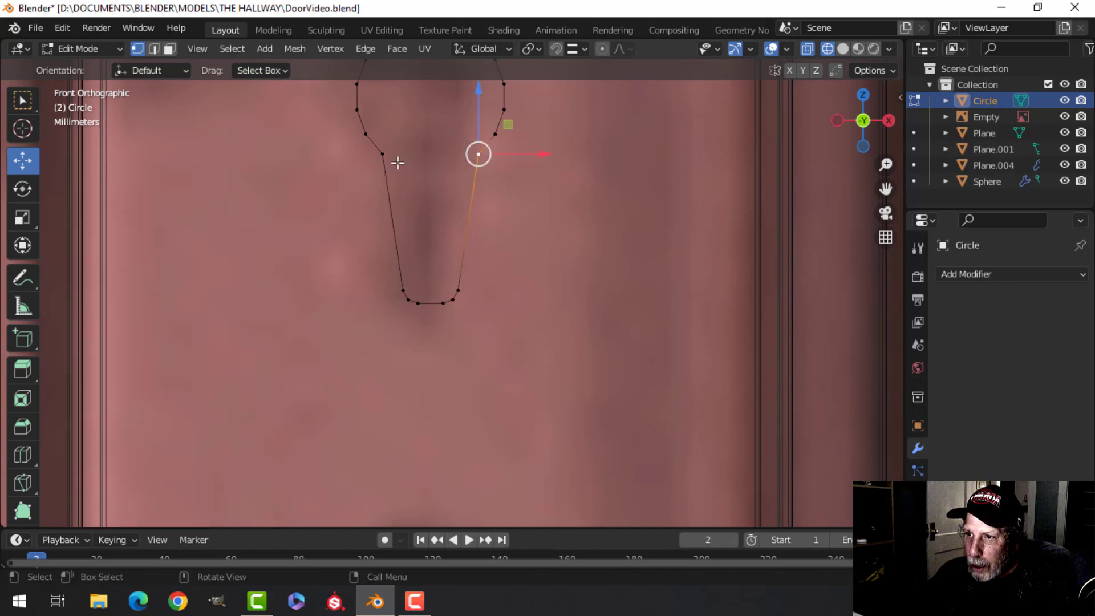
left_click(386, 158, "shift")
key("s")
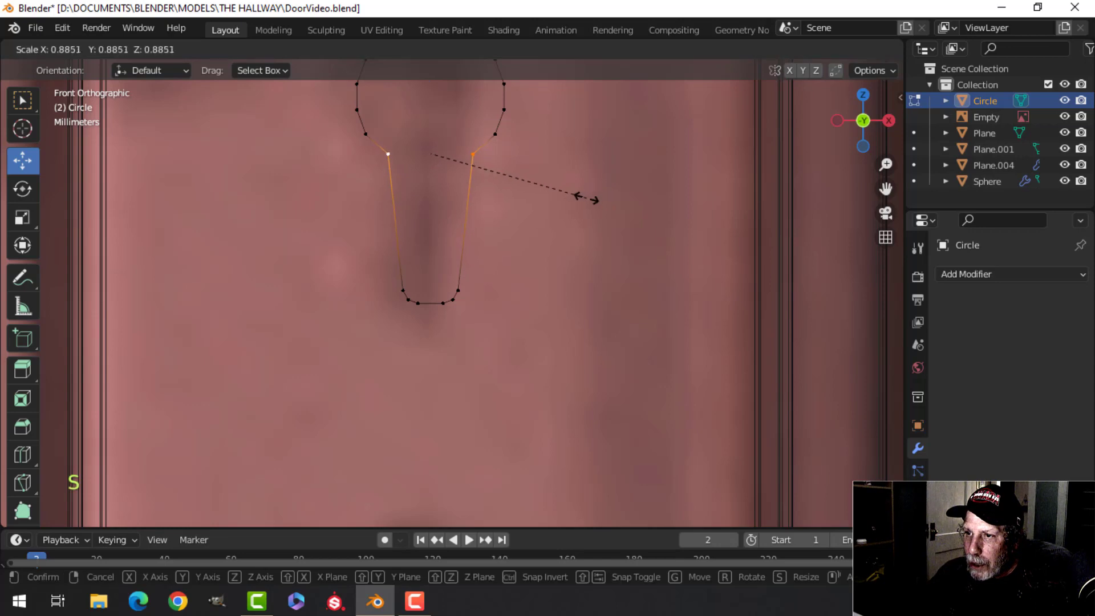
left_click(585, 198)
key("ctrl+shift+b")
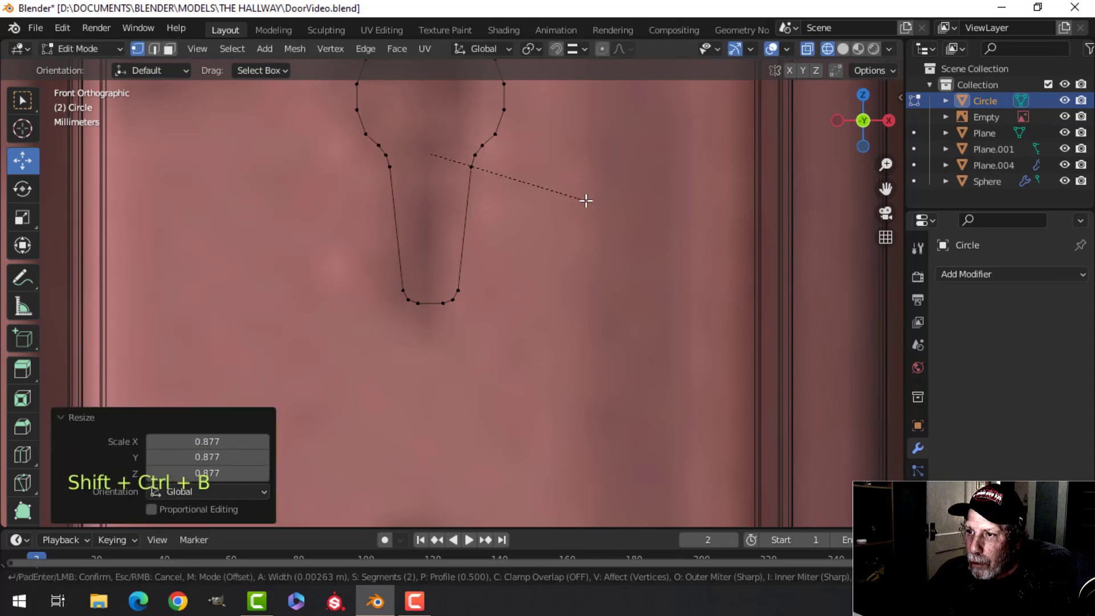
left_click(586, 200)
Fill the whole keyhole outline with a face and move it -0.019137 m along Y, out in front of the plate
scroll(516, 221, "down", 3)
key("a")
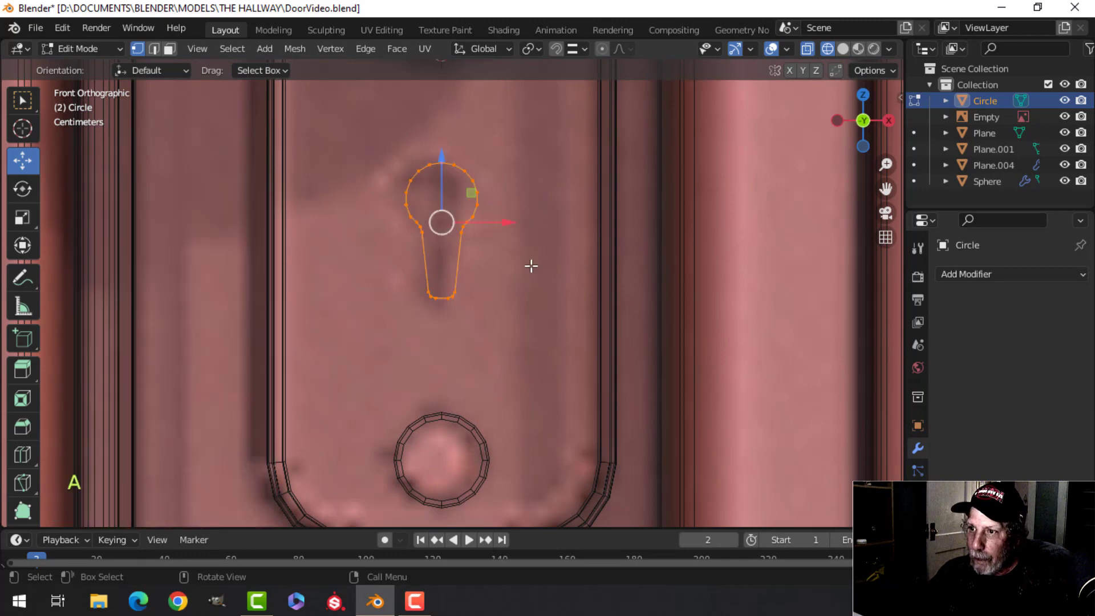
key("f")
mouse_move(472, 302)
middle_mouse_down()
mouse_move(584, 335)
mouse_move(585, 324)
mouse_move(539, 337)
middle_mouse_up()
key("z")
left_click(668, 316)
left_click_drag(420, 237, 467, 254)
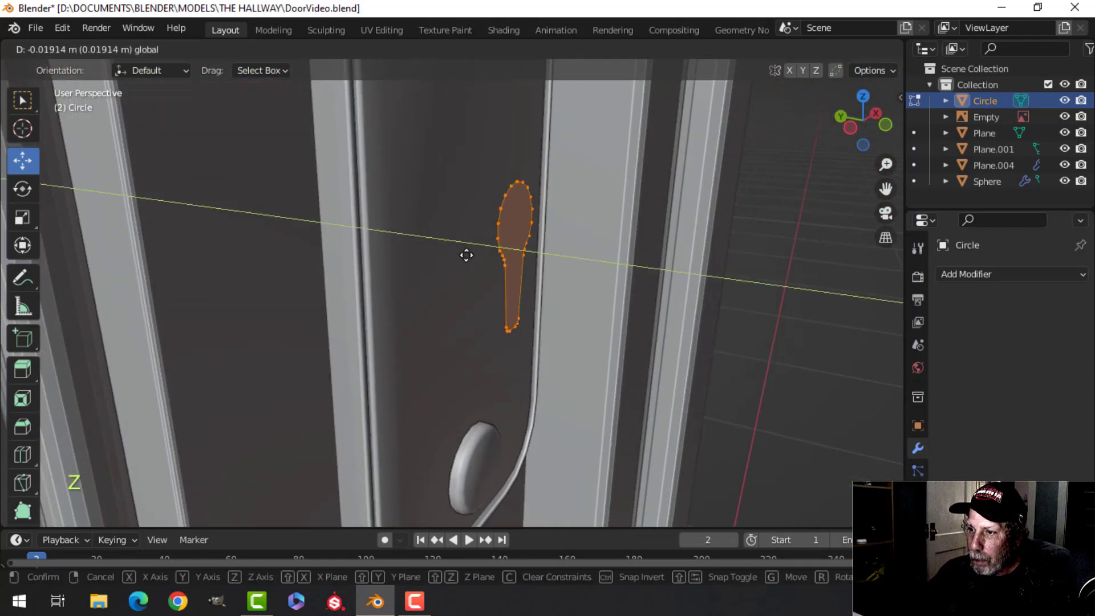
Extrude the keyhole face 0.013889 m along Y to turn it into a solid cutter
middle_click_drag(493, 338, 593, 333)
scroll(521, 344, "up", 2)
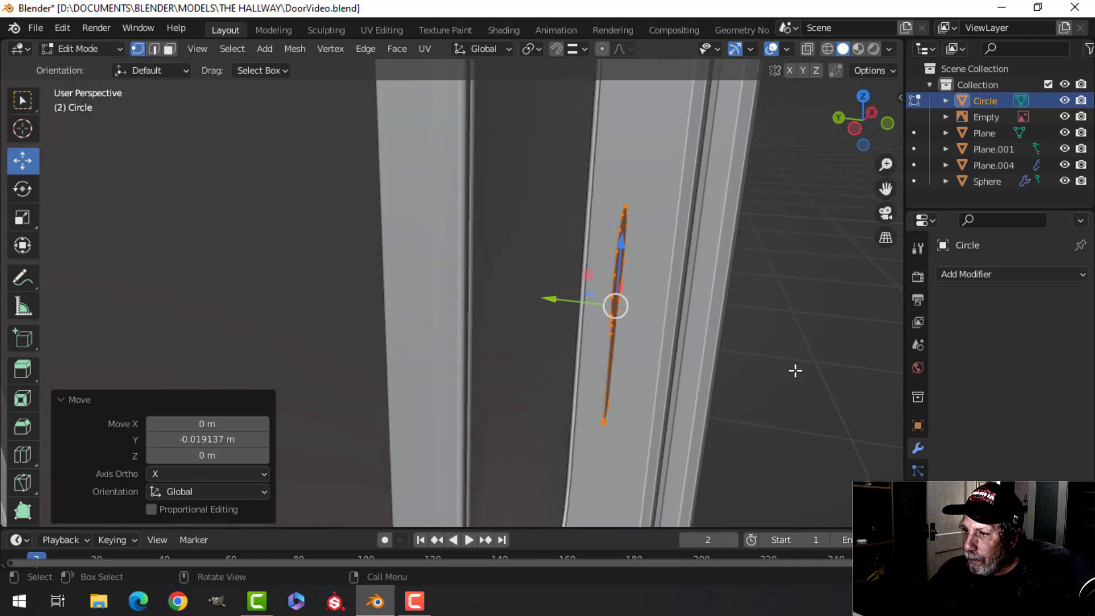
key("e")
right_click(764, 371)
left_click_drag(587, 302, 515, 296)
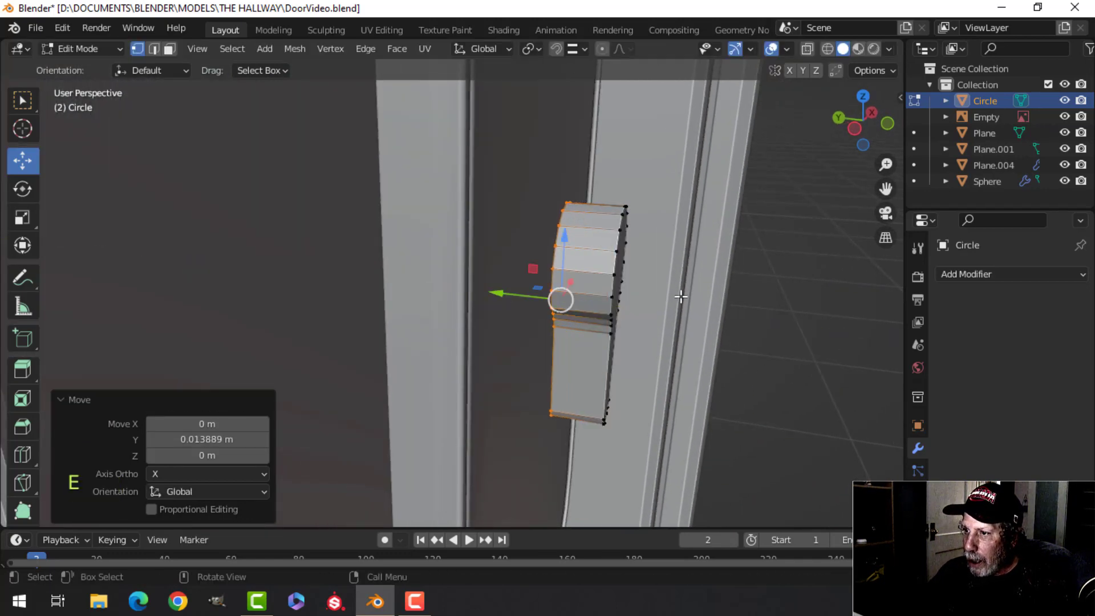
Recalculate the keyhole cutter's normals and move the whole cutter along Y so that it intersects the doorknob plate
key("a")
middle_click_drag(681, 297, 614, 335)
key("alt+n")
left_click(623, 300)
left_click_drag(509, 302, 478, 291)
key("Tab")
middle_click_drag(595, 296, 628, 292)
key("alt+a")
scroll(514, 266, "up", 3)
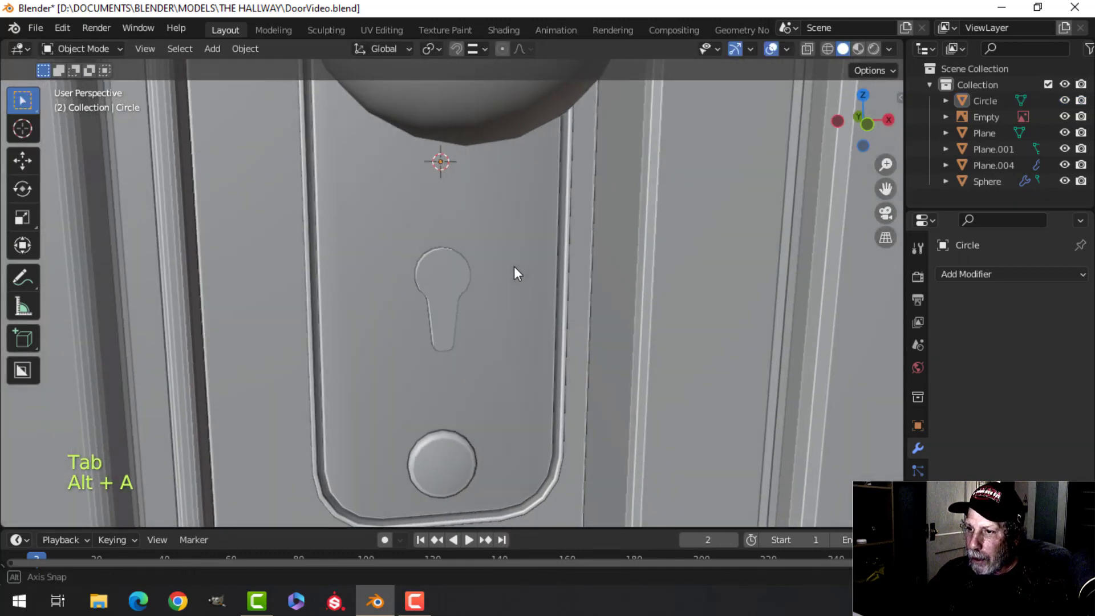
middle_click_drag(514, 266, 473, 269, "shift")
scroll(496, 307, "down", 2)
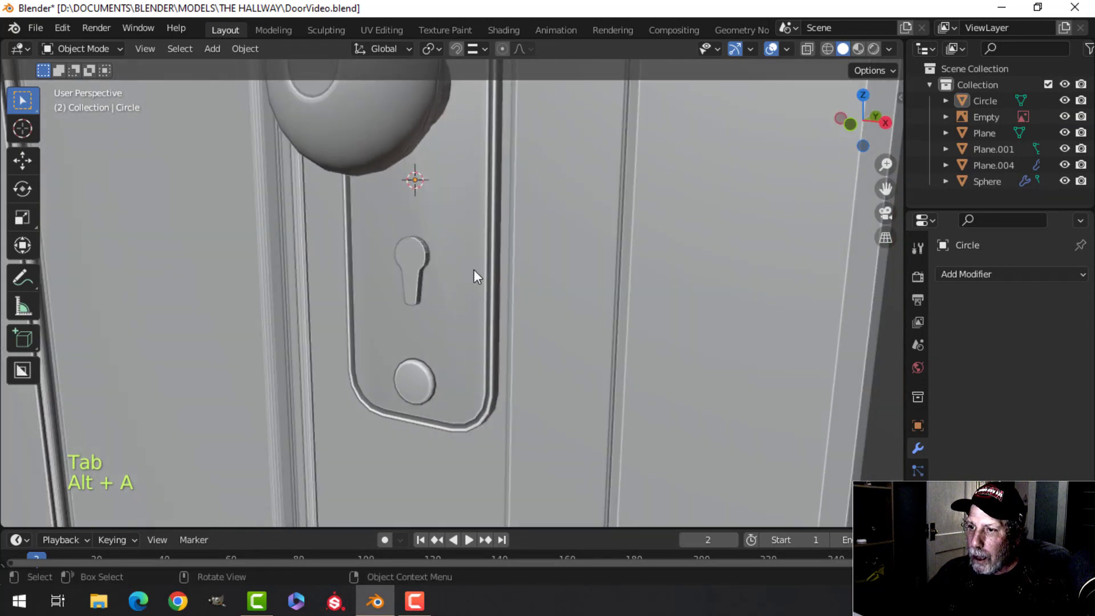
Cut the keyhole into the doorknob plate with a Boolean Difference modifier using the Circle object, and apply the modifier
left_click(474, 269)
left_click(973, 276)
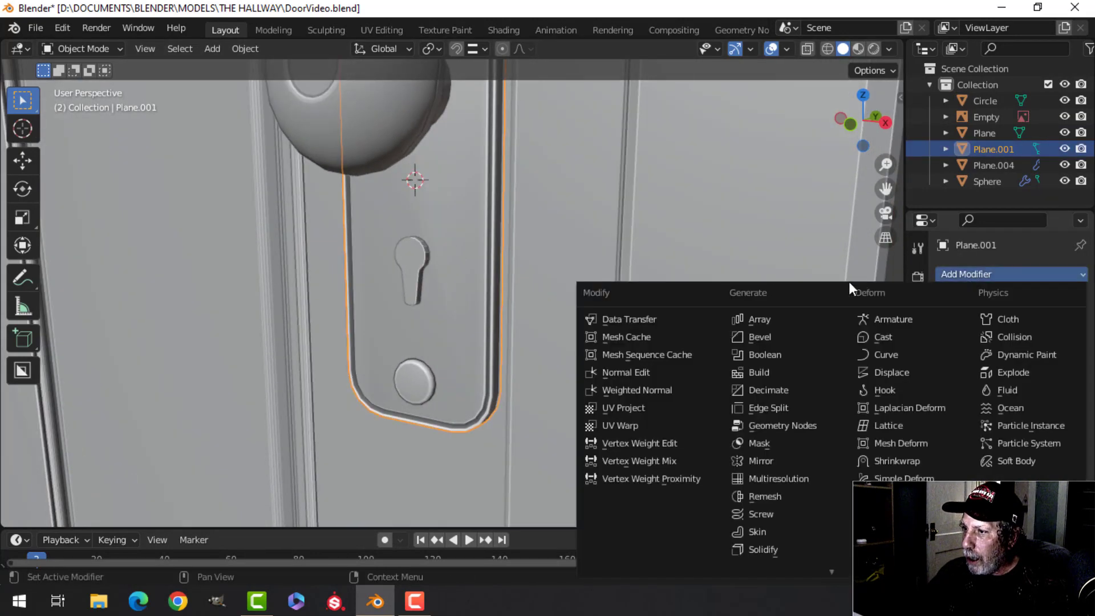
left_click(788, 354)
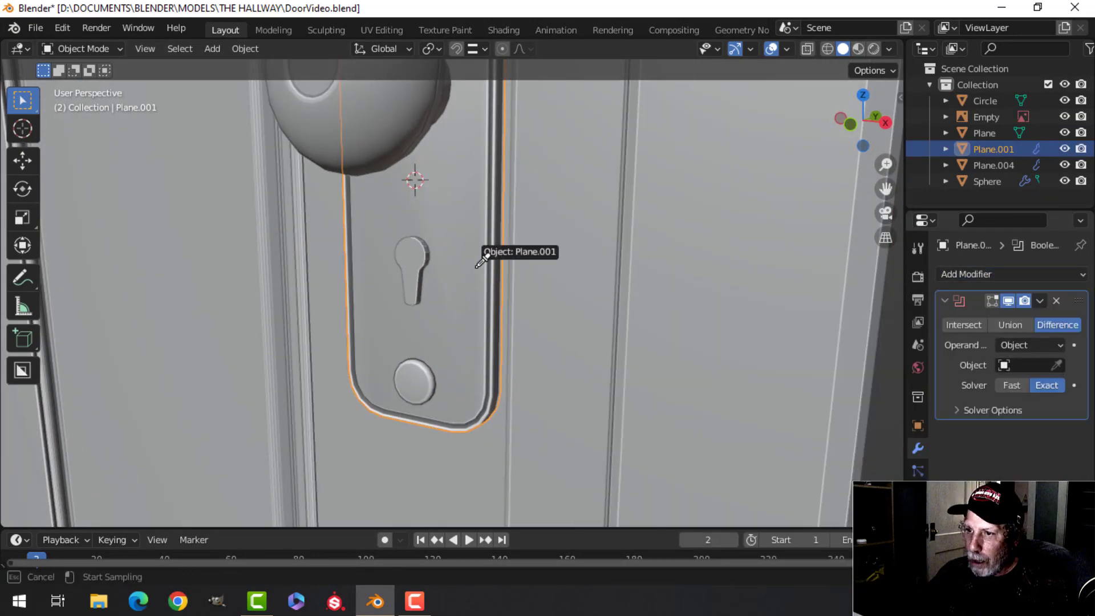
left_click(411, 262)
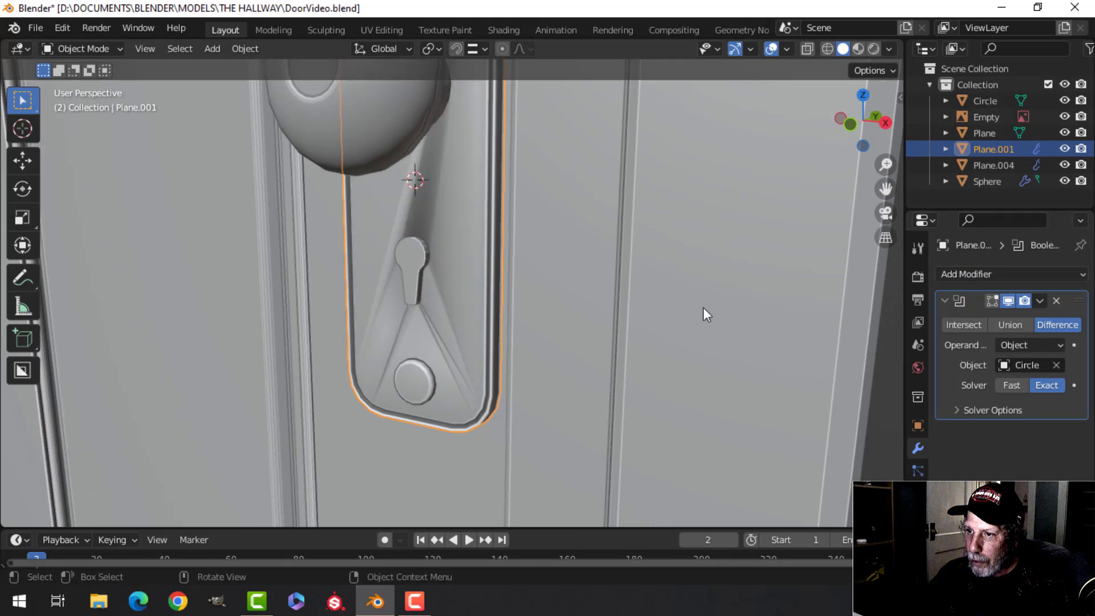
left_click(1039, 301)
left_click(994, 319)
Delete the keyhole cutter object
left_click(412, 251)
key("x")
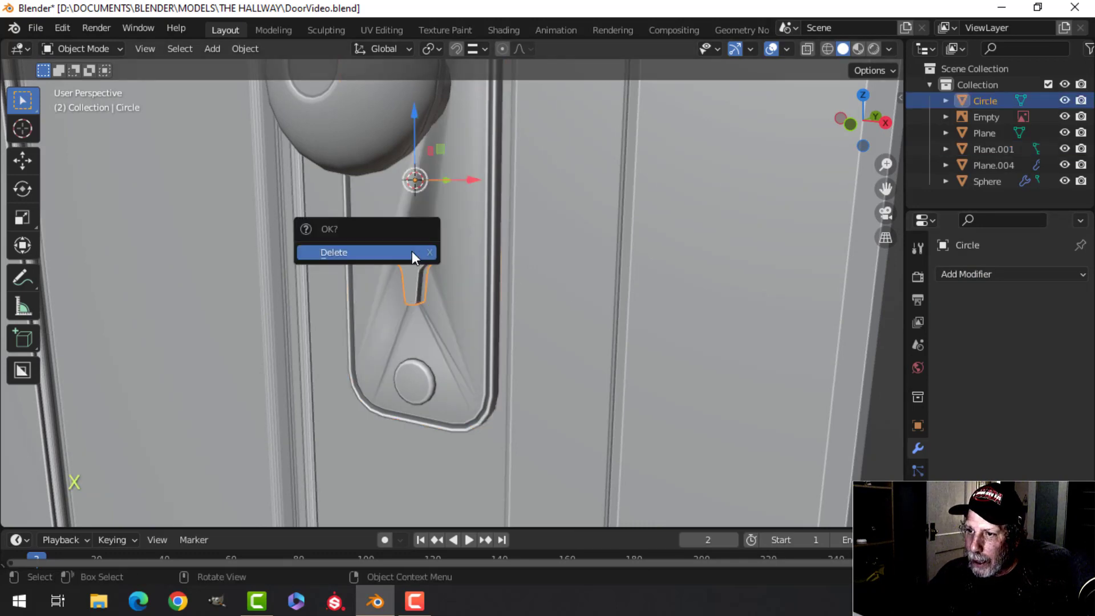
left_click(412, 251)
Bevel the edge loop around the keyhole's front opening on the plate, about 0.0011 m wide with 4 segments
left_click(436, 239)
key("Tab")
scroll(451, 248, "up", 3)
middle_click_drag(450, 254, 457, 310, "shift")
scroll(467, 327, "up", 2)
key("alt+a")
key("2")
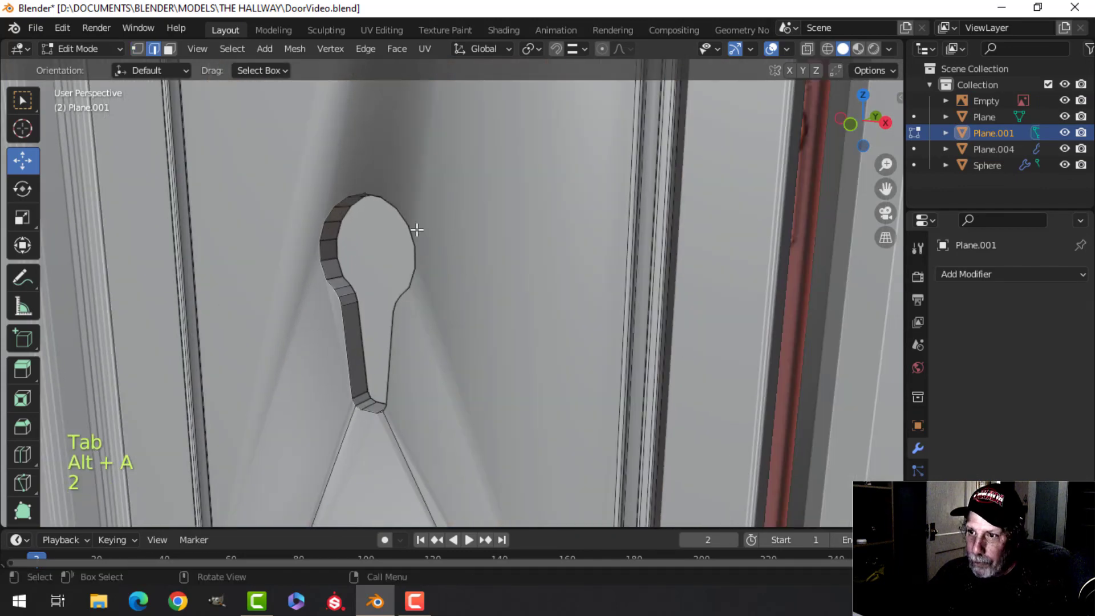
left_click(410, 187, "alt+shift")
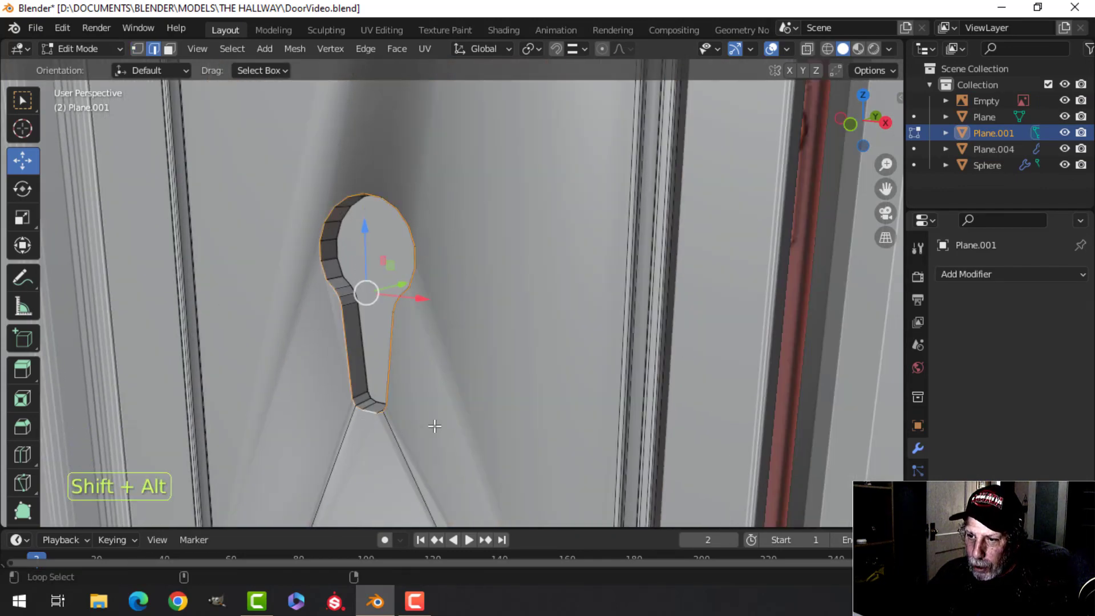
scroll(434, 426, "up", 3)
middle_click_drag(442, 403, 467, 344, "shift")
scroll(408, 284, "down", 2)
scroll(449, 340, "up", 1)
scroll(448, 341, "up", 1)
key("ctrl+b")
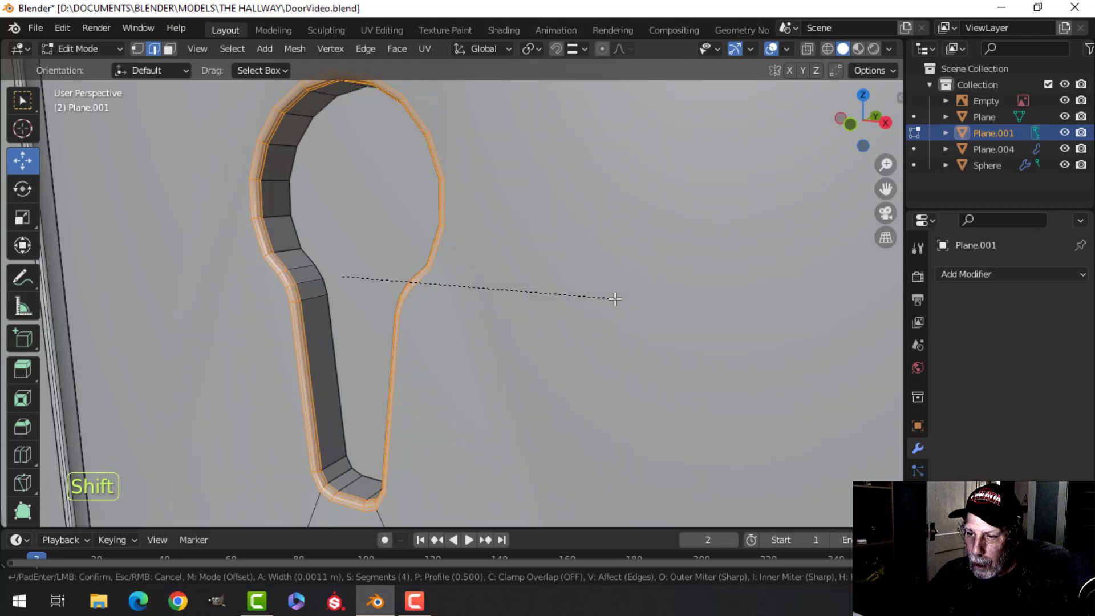
left_click(615, 298)
Inset the face at the back of the keyhole recess by about 0.000562 m and return to Object Mode
key("3")
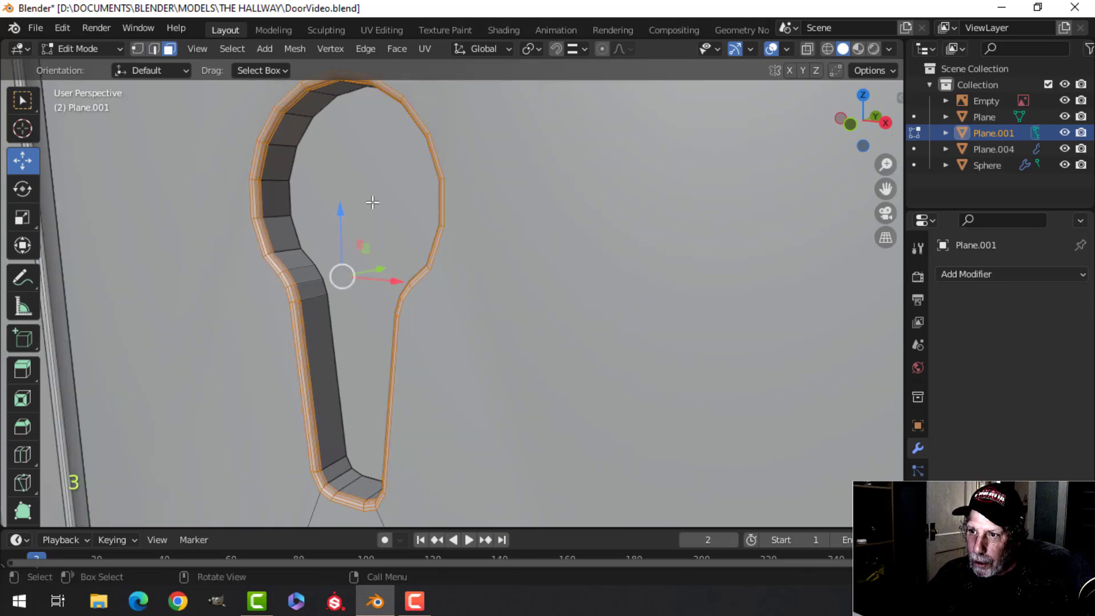
key("f")
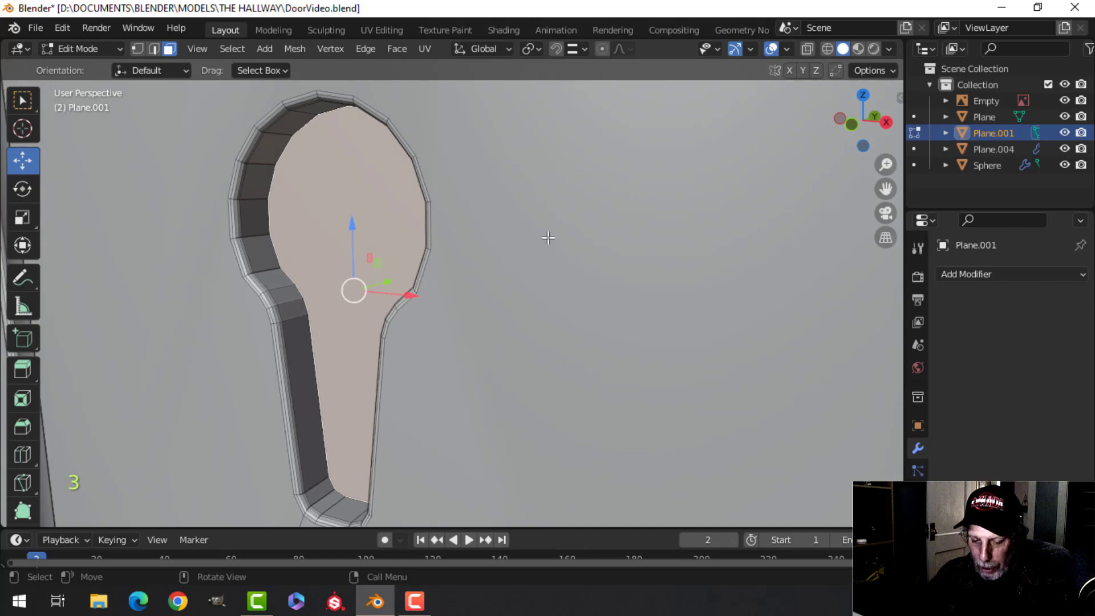
key("i")
left_click(513, 247)
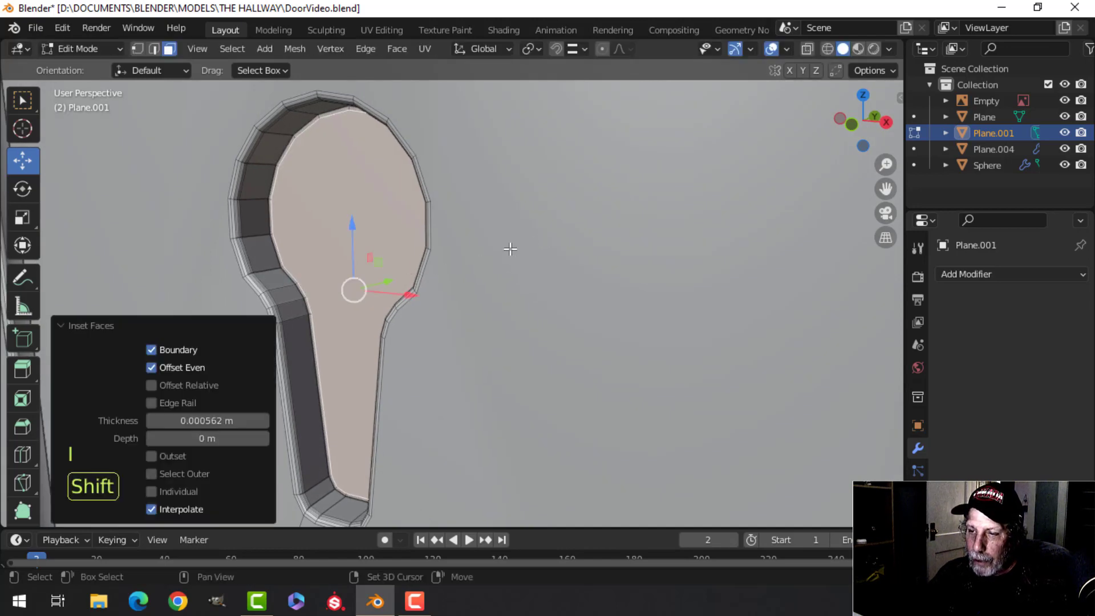
key("Tab")
scroll(463, 286, "down", 4)
key("alt+a")
middle_click_drag(409, 318, 486, 311)
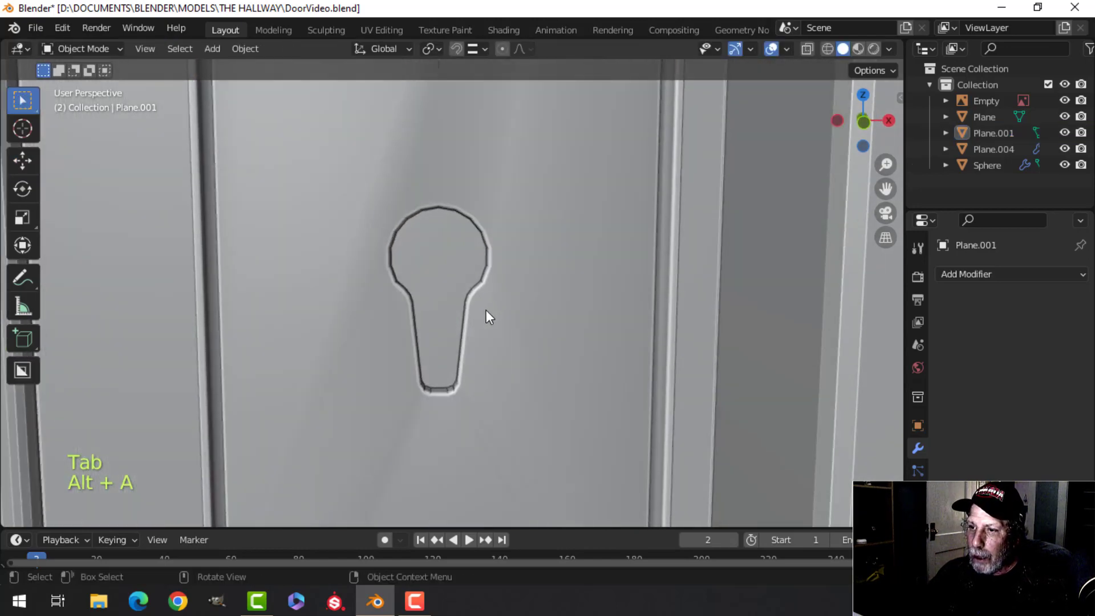
Add a Weighted Normal modifier to the doorknob plate and bring up its mesh data properties for Auto Smooth
left_click(500, 204)
right_click(500, 203)
scroll(519, 269, "down", 3)
mouse_move(519, 269)
middle_mouse_down()
mouse_move(433, 278)
mouse_move(454, 210)
mouse_move(469, 259)
mouse_move(451, 265)
mouse_move(526, 289)
mouse_move(505, 312)
mouse_move(458, 281)
mouse_move(474, 235)
mouse_move(498, 267)
middle_mouse_up()
scroll(442, 272, "down", 4)
left_click(971, 275)
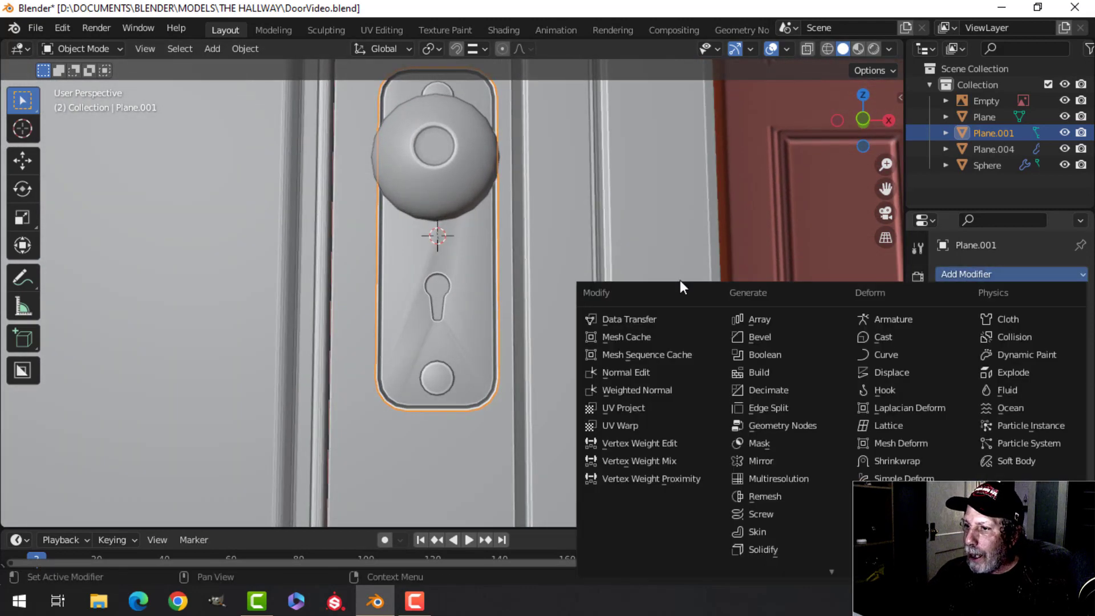
left_click(622, 391)
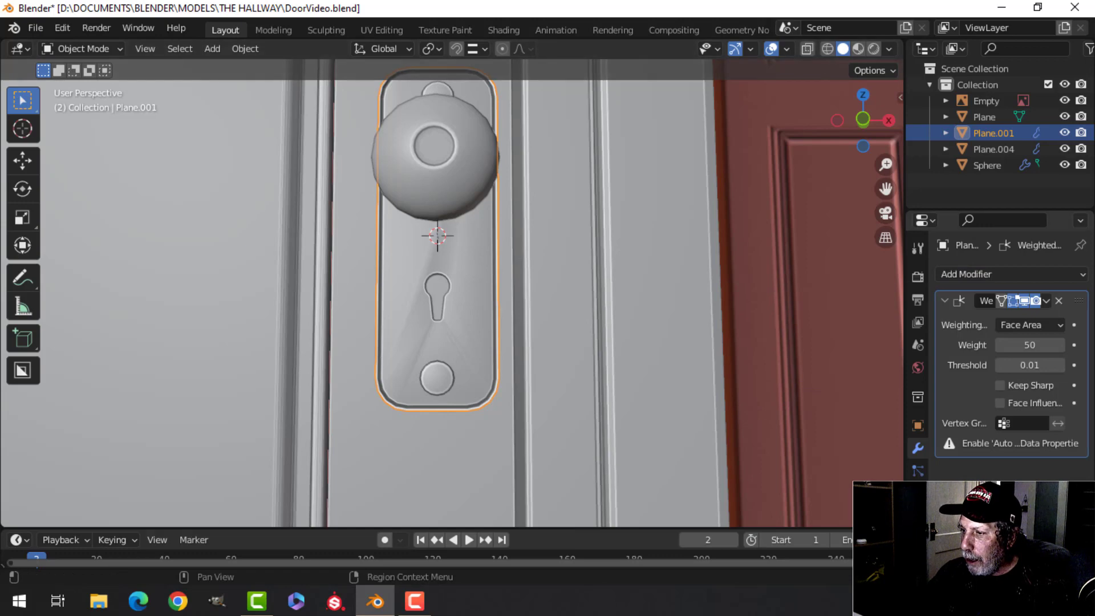
left_click(917, 538)
scroll(998, 496, "down", 3)
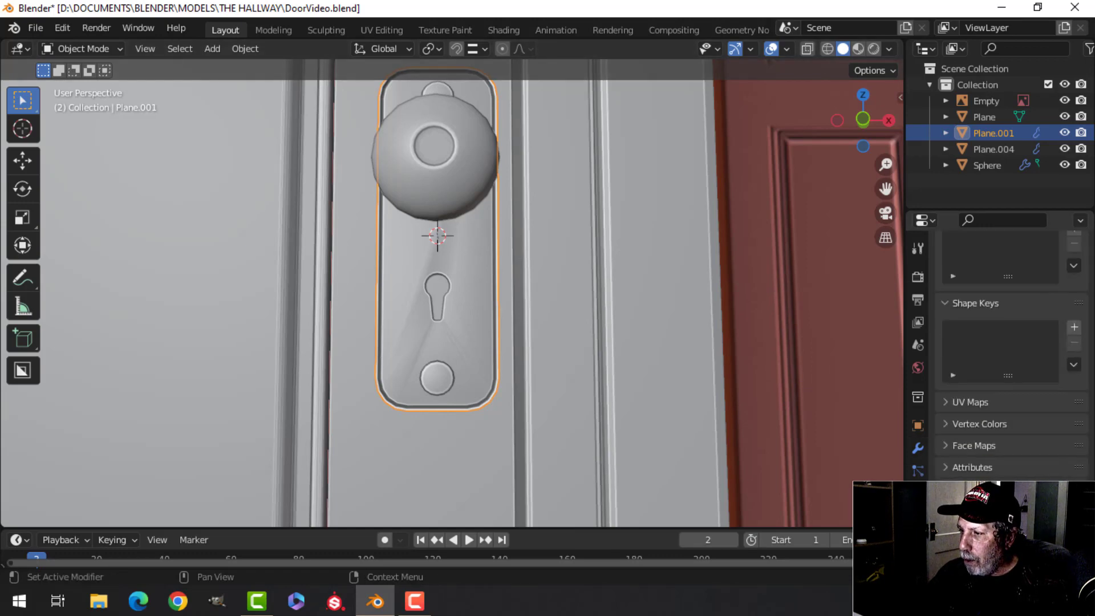
scroll(574, 369, "down", 5)
Delete the red door reference image beside the model and save the file
key("alt+a")
middle_click_drag(431, 316, 508, 299)
scroll(491, 334, "down", 3)
middle_click_drag(507, 300, 474, 313)
scroll(474, 314, "up", 3)
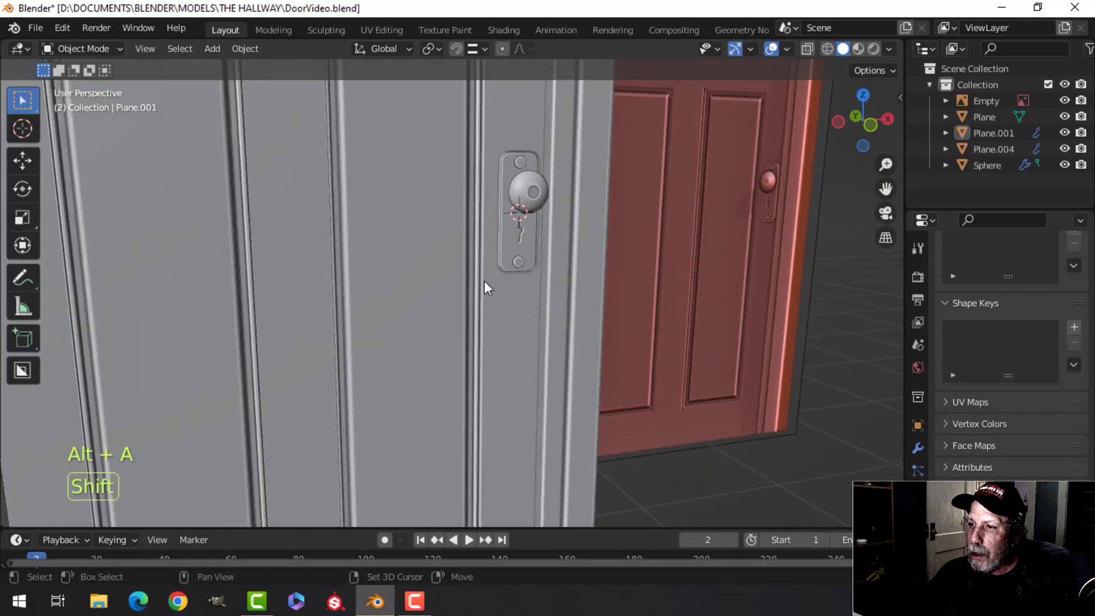
mouse_move(502, 260)
middle_mouse_down("shift")
mouse_move(471, 364)
mouse_move(527, 358)
mouse_move(465, 284)
mouse_move(536, 345)
mouse_move(484, 331)
mouse_move(538, 320)
mouse_move(513, 251)
middle_mouse_up("shift")
scroll(520, 344, "down", 3)
scroll(501, 350, "down", 2)
left_click(511, 244)
key("x")
left_click(511, 243)
middle_click_drag(378, 330, 430, 326, "shift")
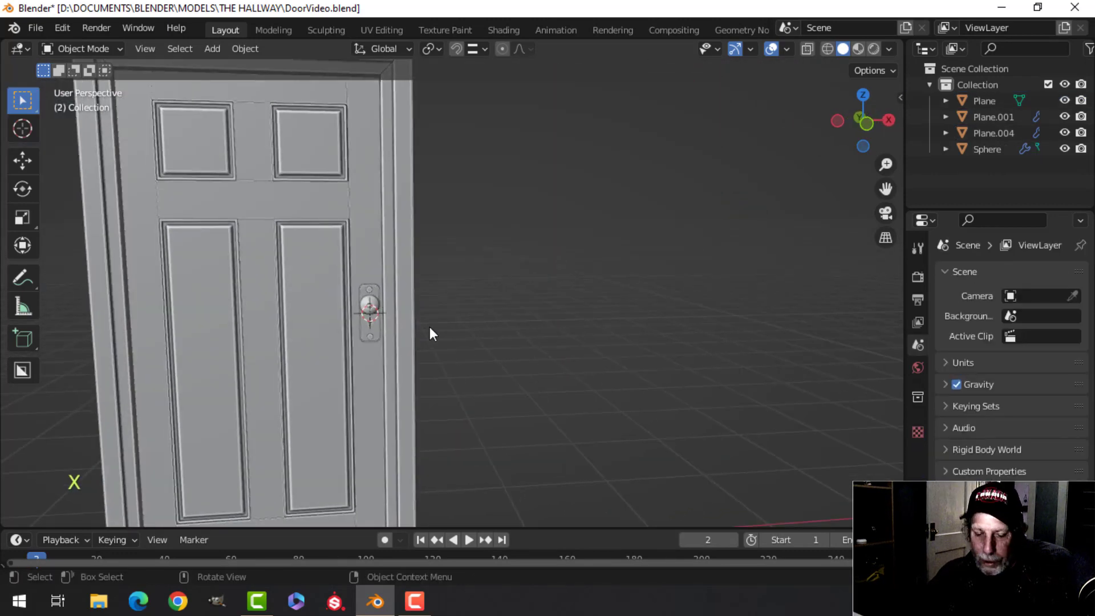
key("ctrl+s")
Reset the 3D cursor to the world origin and frame the whole door in the front view
scroll(430, 326, "down", 4)
middle_click_drag(509, 293, 416, 310)
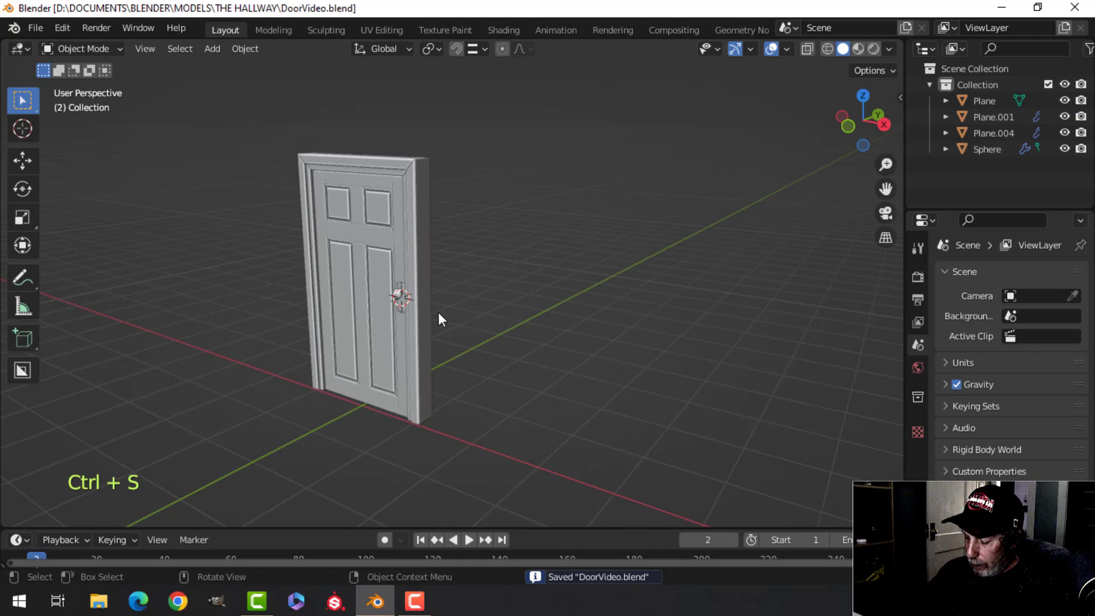
key("KP_1")
key("shift+c")
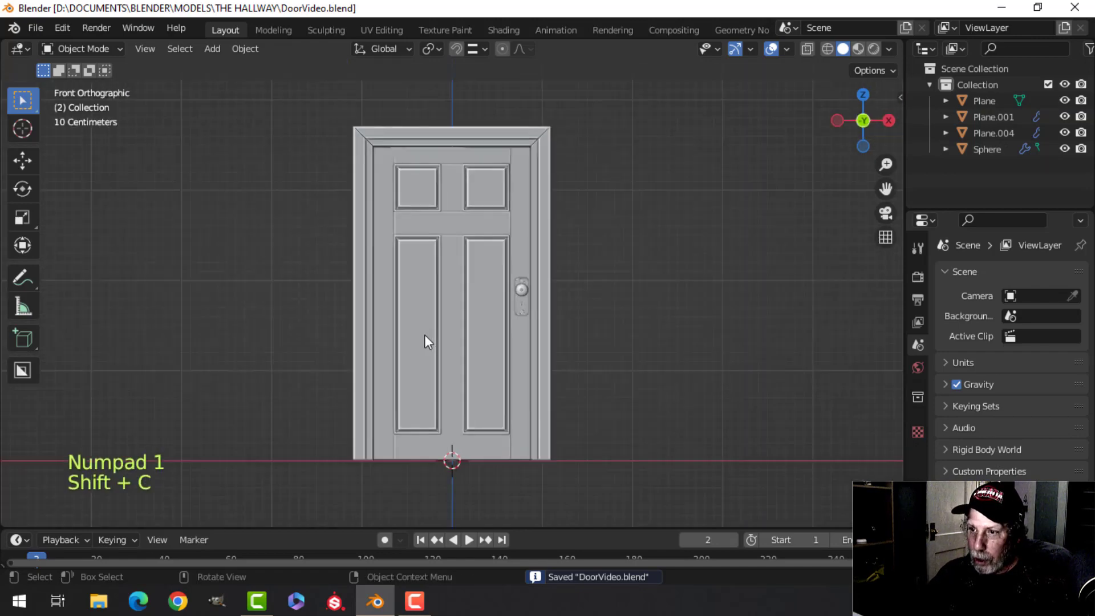
Examine the door's upper panels and casing from an angle for shading problems
scroll(438, 313, "down", 1)
middle_click_drag(437, 313, 367, 298)
scroll(478, 351, "up", 4)
scroll(538, 375, "down", 3)
scroll(367, 297, "up", 4)
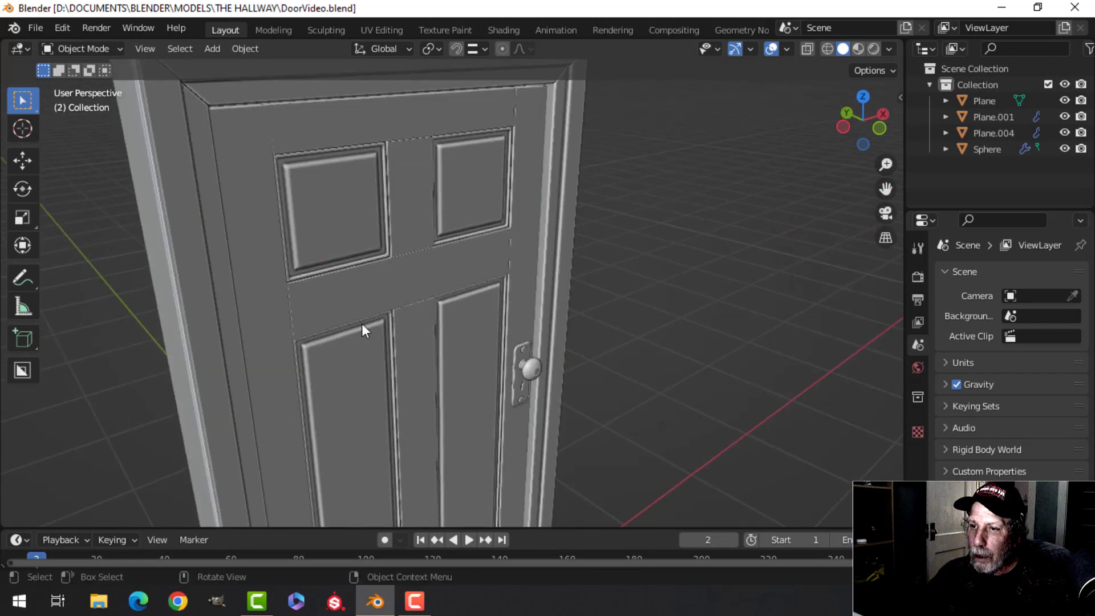
scroll(361, 329, "down", 3)
scroll(369, 315, "up", 1)
middle_click_drag(238, 214, 342, 281, "shift")
scroll(369, 315, "down", 1)
scroll(351, 297, "up", 4)
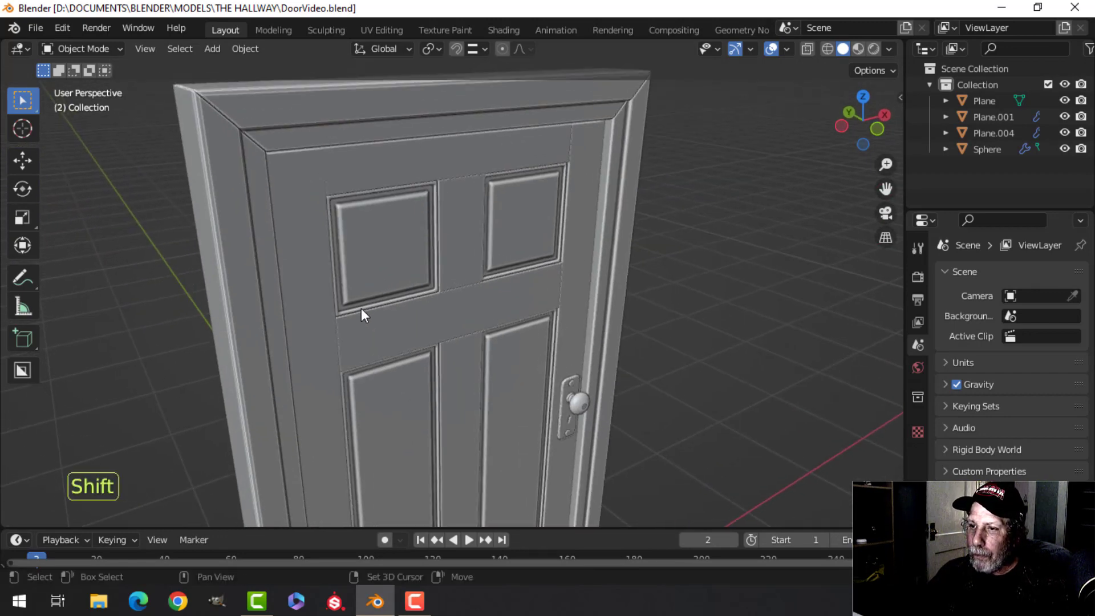
left_click(318, 285)
scroll(357, 251, "down", 1)
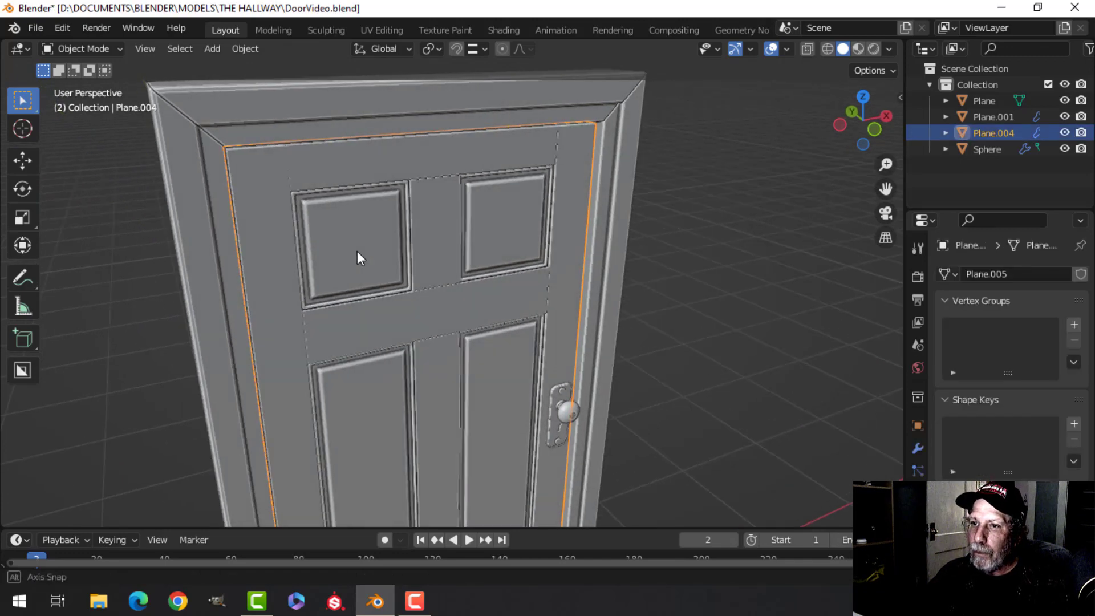
Apply smooth shading to the door casing
left_click(282, 104)
right_click(281, 104)
left_click(281, 105)
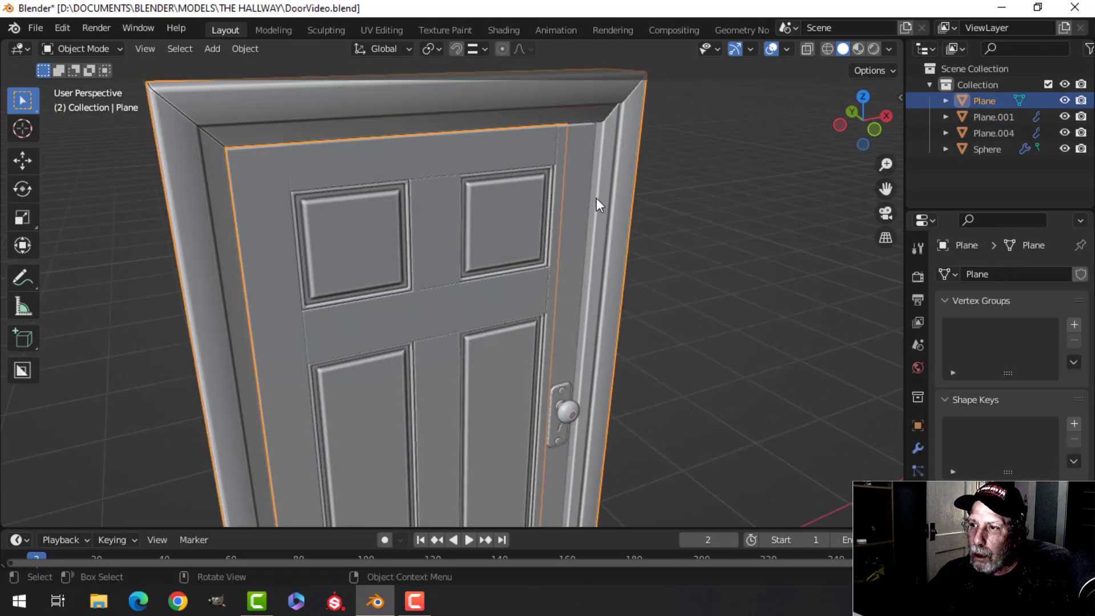
scroll(457, 166, "down", 2)
middle_click_drag(457, 166, 433, 237)
scroll(440, 218, "up", 3)
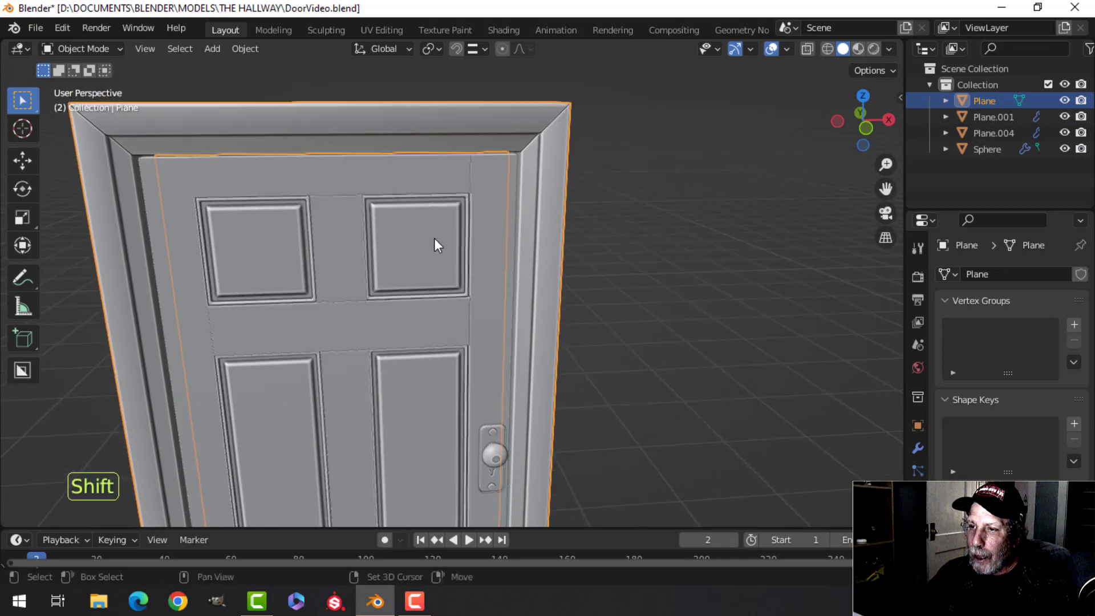
middle_click_drag(232, 211, 295, 255, "shift")
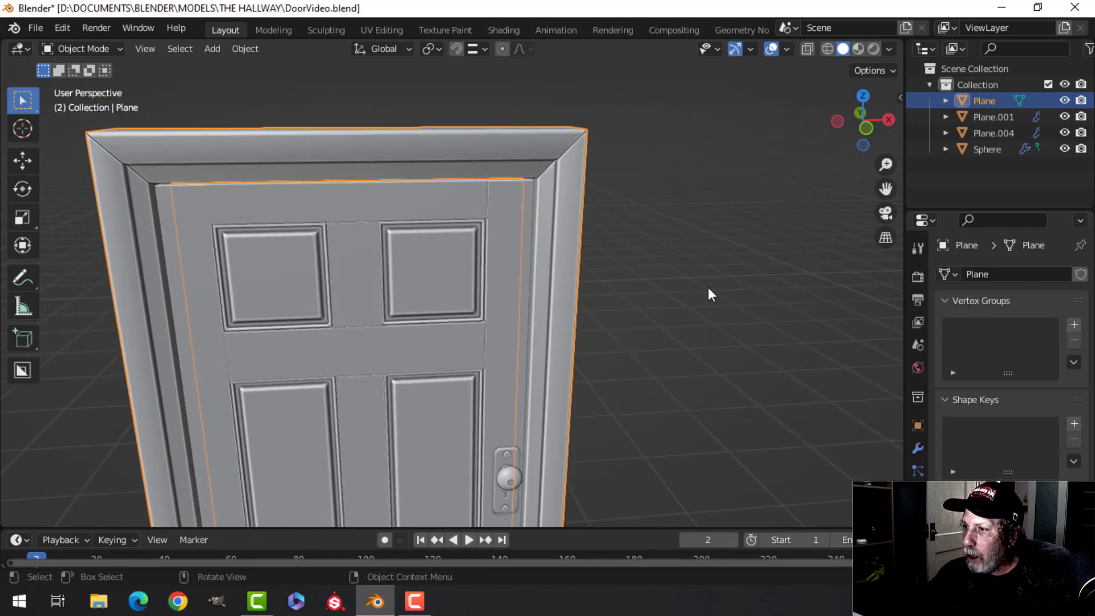
Add a Weighted Normal modifier to the door casing and enable Auto Smooth in its normals settings
left_click(918, 449)
left_click(972, 275)
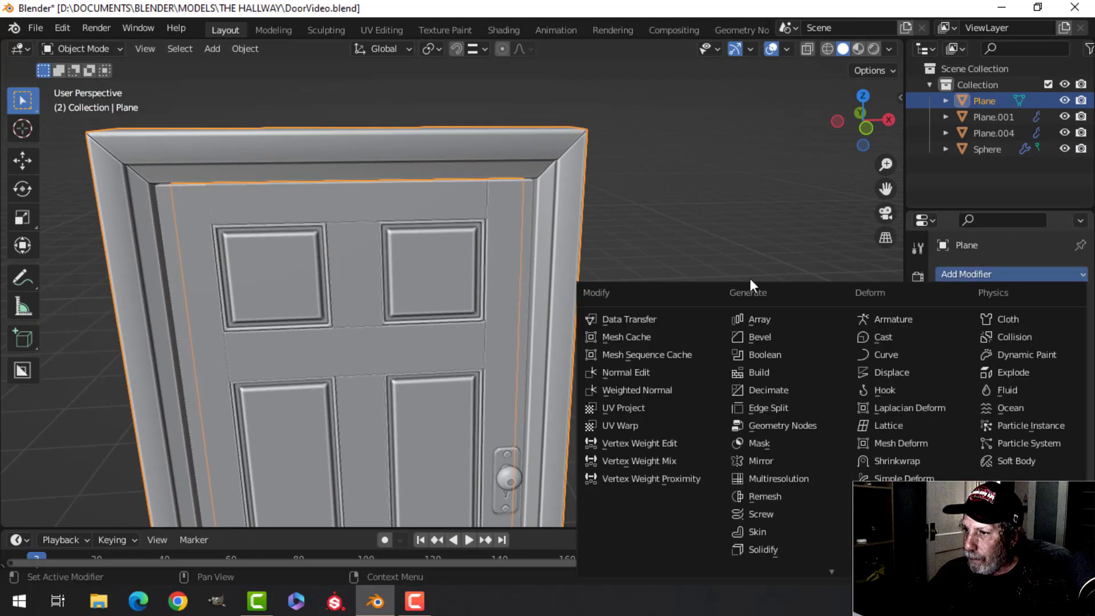
left_click(661, 390)
left_click(918, 471)
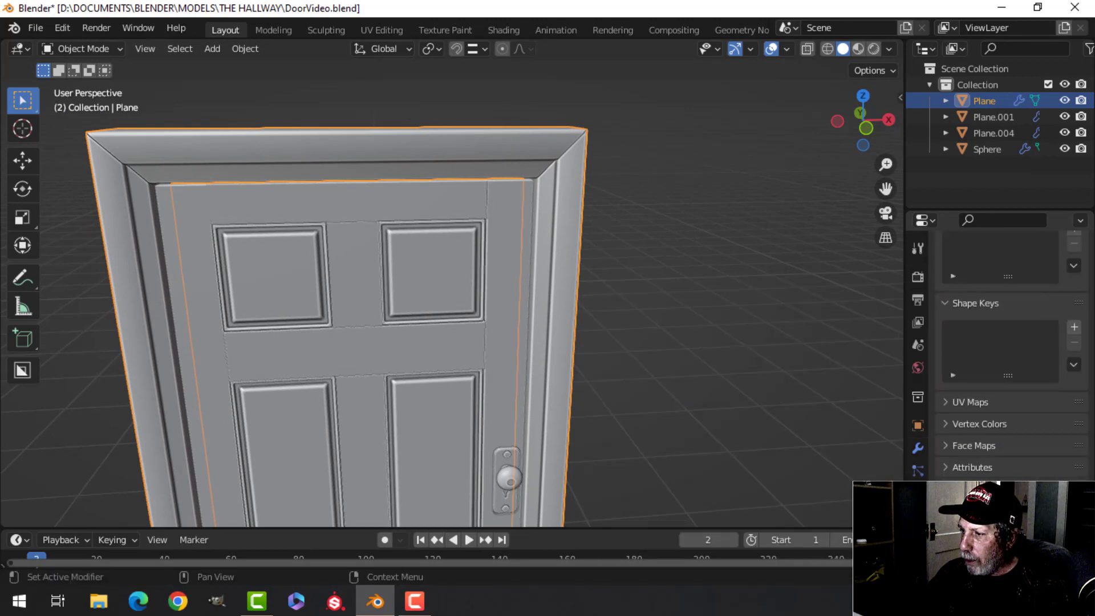
scroll(1003, 353, "down", 2)
left_click(969, 457)
left_click(1000, 479)
middle_click_drag(576, 285, 609, 269)
key("alt+a")
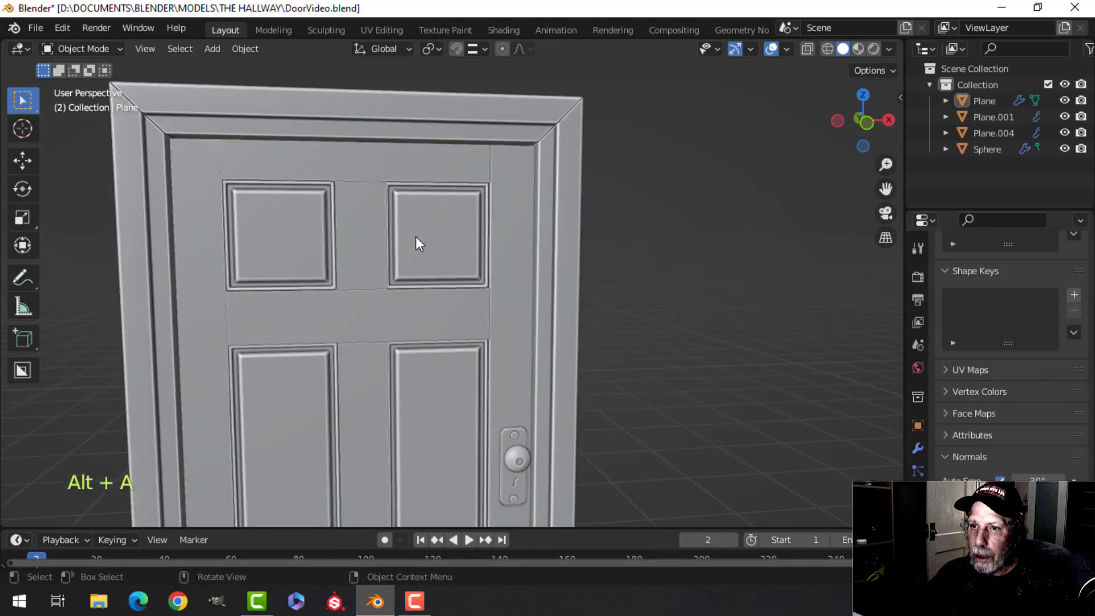
Set the viewport lighting to MatCap and turn on the Face Orientation overlay
middle_click_drag(418, 242, 535, 274)
scroll(513, 291, "down", 4)
left_click(890, 50)
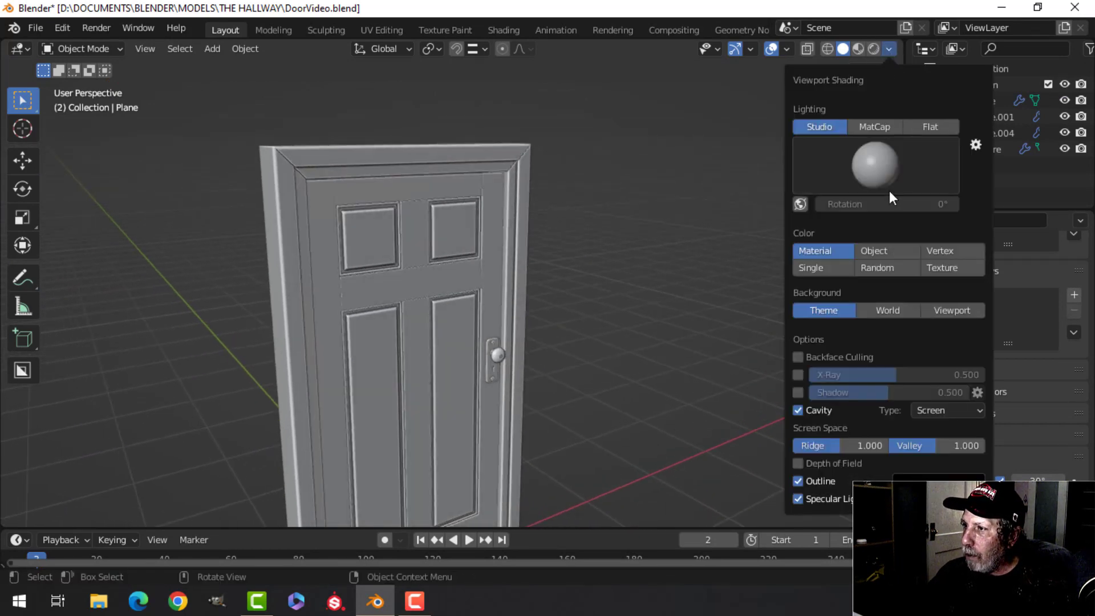
left_click(873, 126)
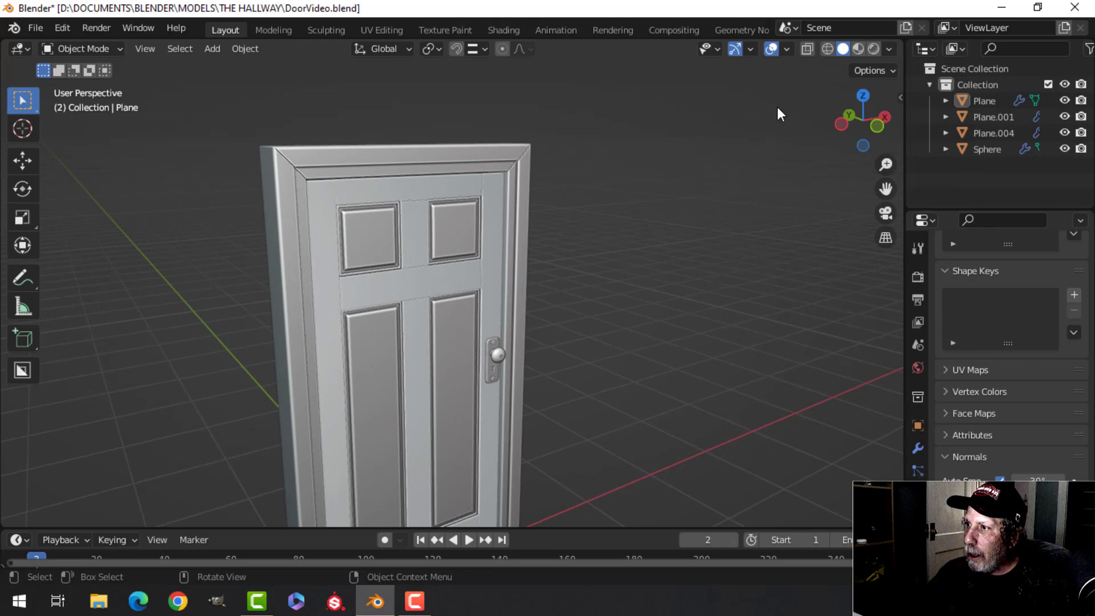
left_click(788, 50)
left_click(686, 340)
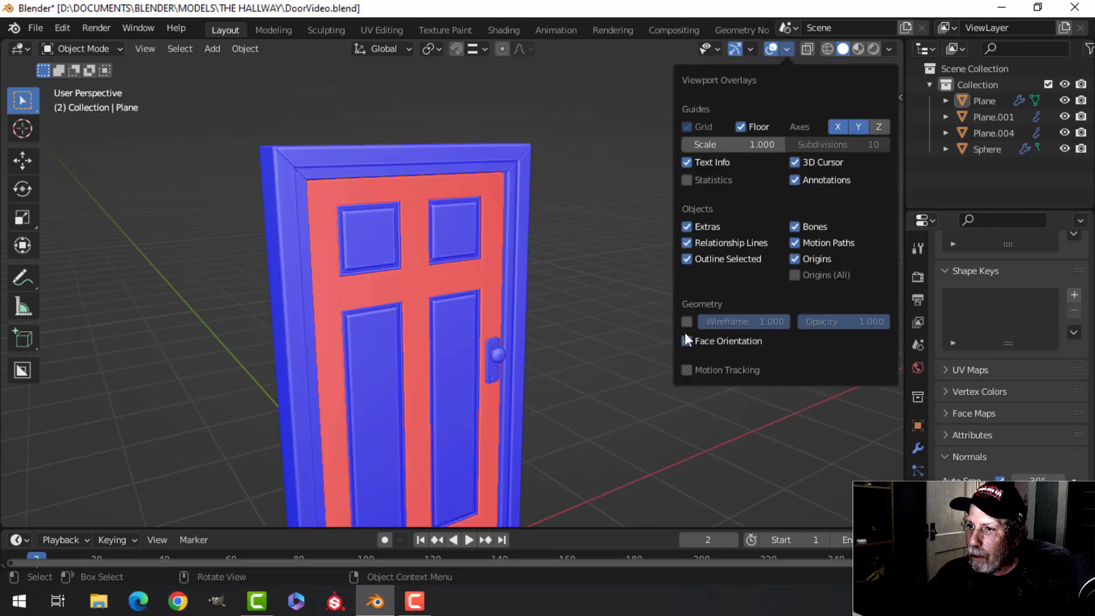
Recalculate the normals of all faces of the door slab so they point outside
scroll(409, 272, "down", 2)
left_click(422, 292)
key("Tab")
key("a")
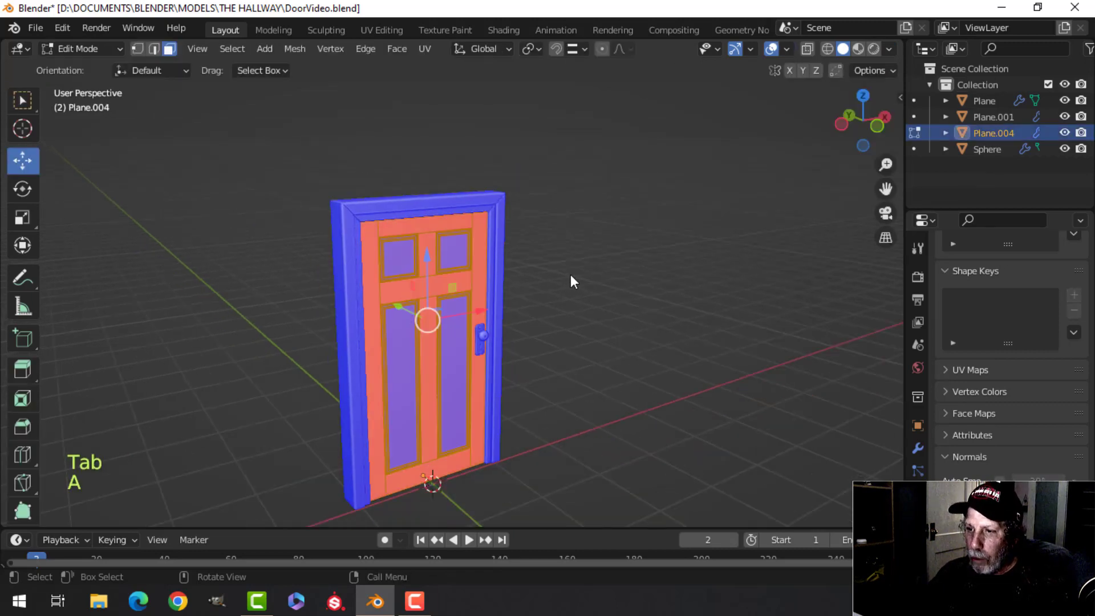
key("alt+n")
left_click(571, 276)
key("Tab")
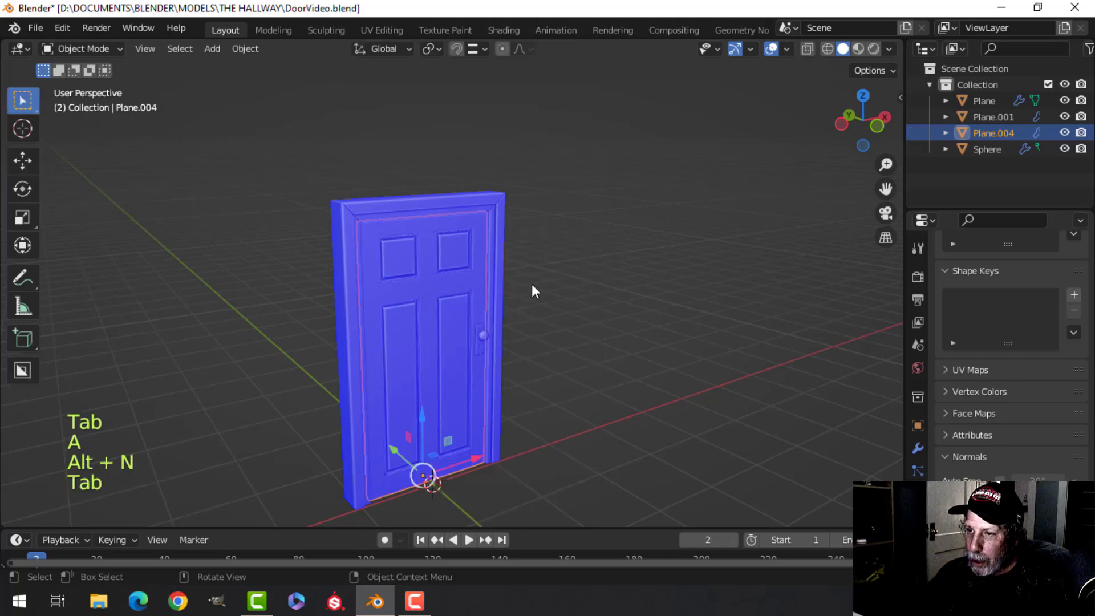
key("alt+a")
Turn off the Face Orientation overlay and set the viewport shading color to Object
left_click(787, 50)
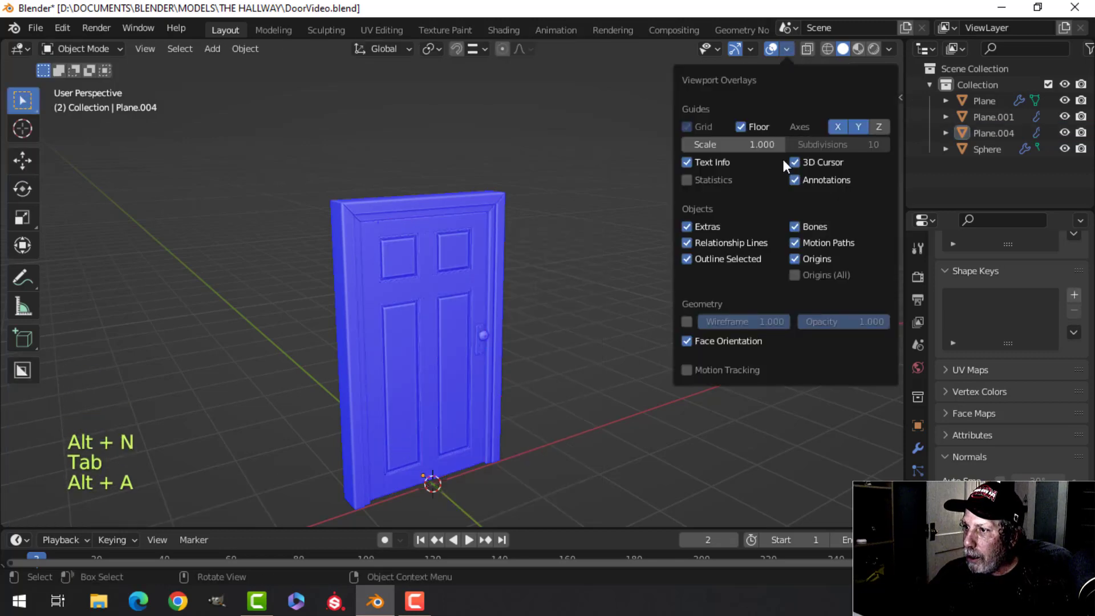
left_click(741, 340)
left_click(886, 50)
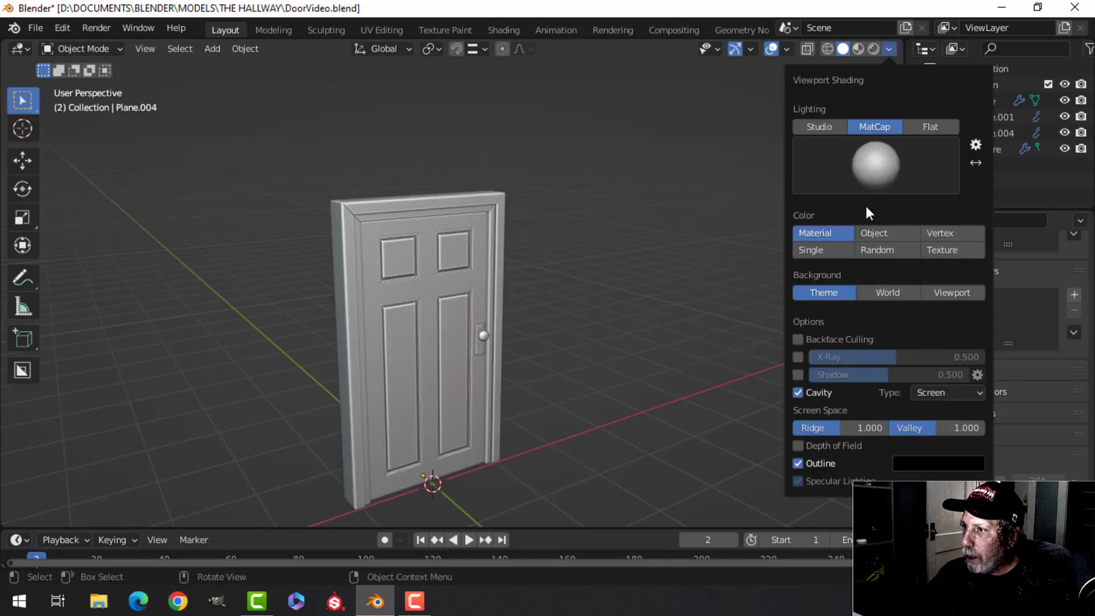
left_click(862, 235)
scroll(603, 361, "down", 1)
middle_click_drag(728, 391, 709, 352, "shift")
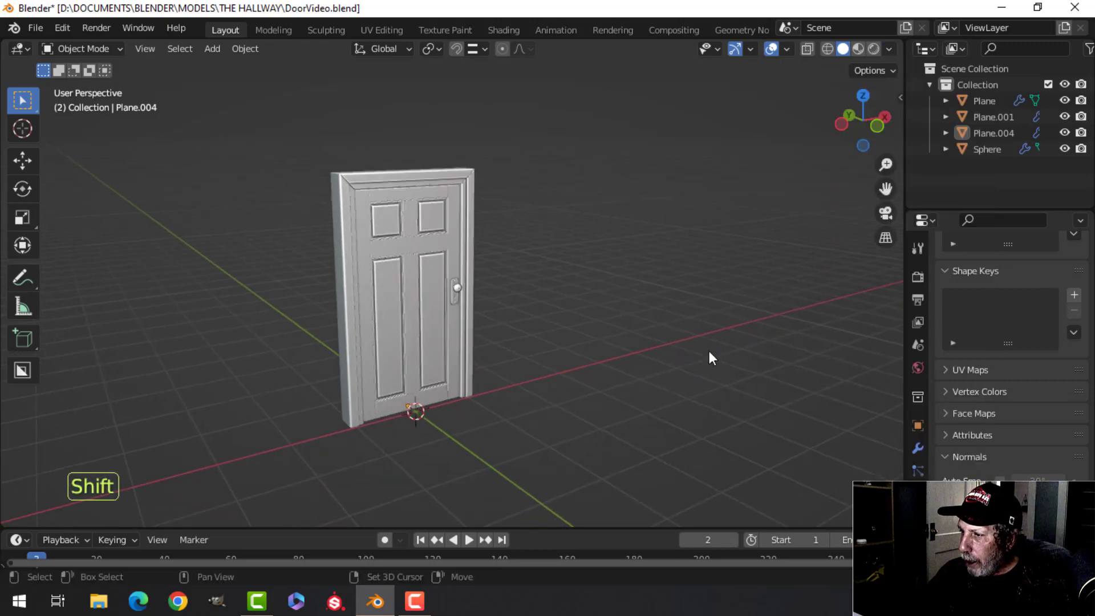
Set the door slab's viewport display color to a pale lavender grey
left_click(917, 425)
scroll(972, 497, "down", 1)
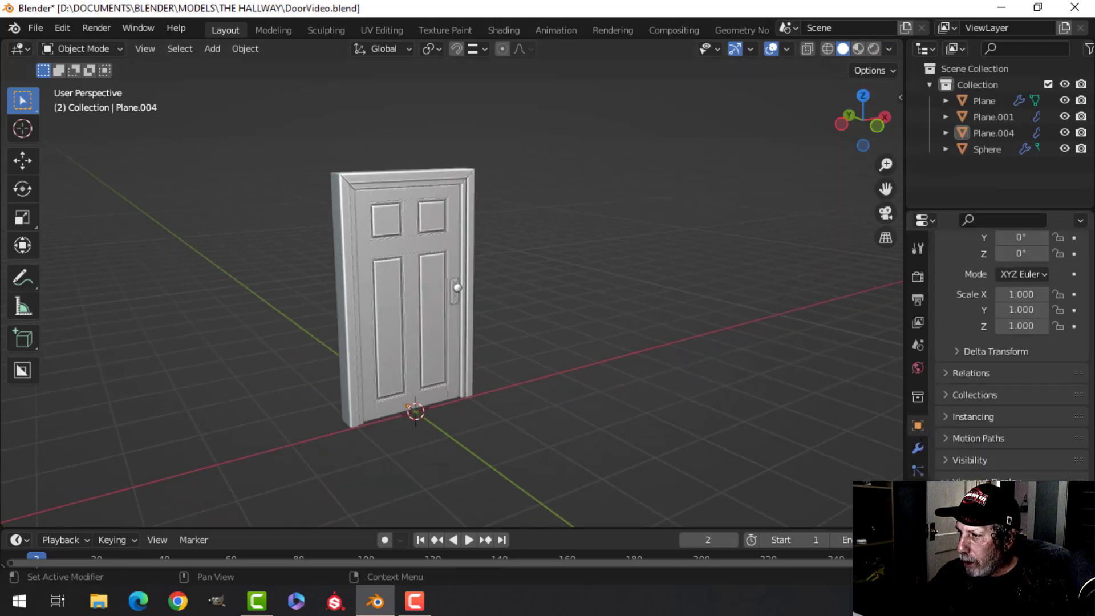
scroll(995, 497, "down", 3)
left_click(1027, 534)
left_click_drag(992, 372, 983, 359)
Set the door casing's viewport display color to a dark olive yellow
left_click(408, 175)
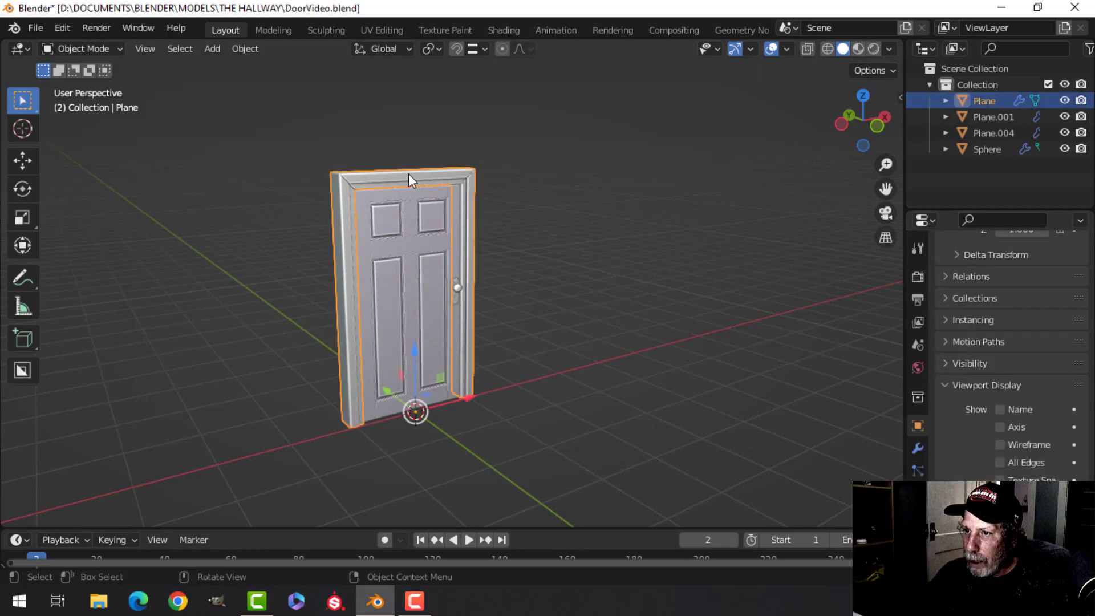
left_click(1022, 535)
left_click_drag(959, 380, 964, 369)
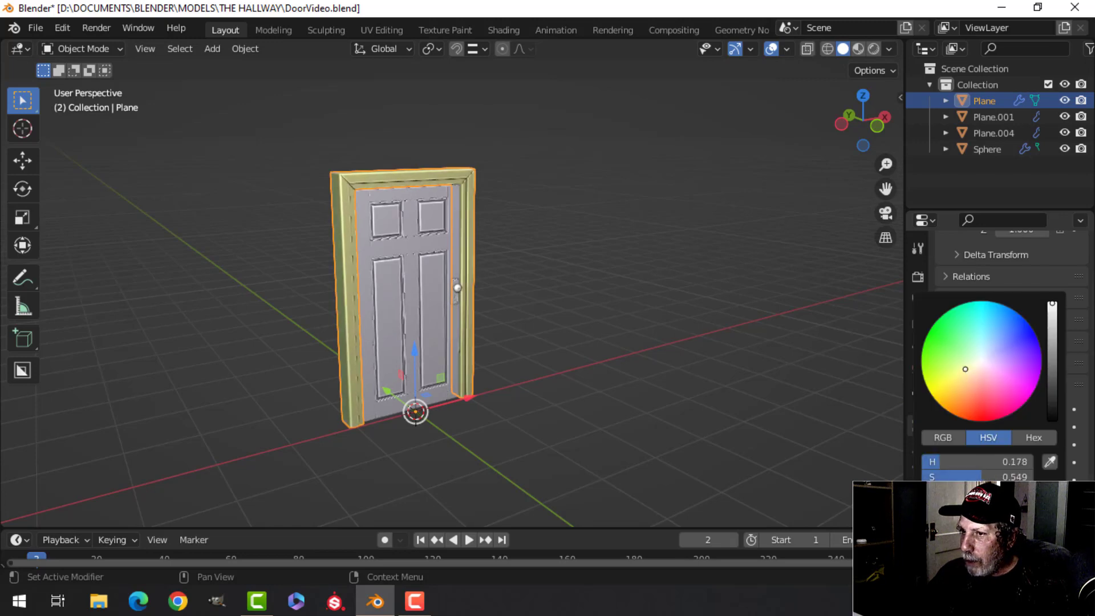
left_click_drag(1057, 383, 1056, 402)
key("alt+a")
Apply the Subdivision modifier on the doorknob
scroll(507, 343, "up", 3)
middle_click_drag(506, 344, 422, 323, "shift")
scroll(484, 289, "up", 3)
scroll(468, 279, "up", 4)
scroll(422, 324, "up", 2)
left_click(435, 265)
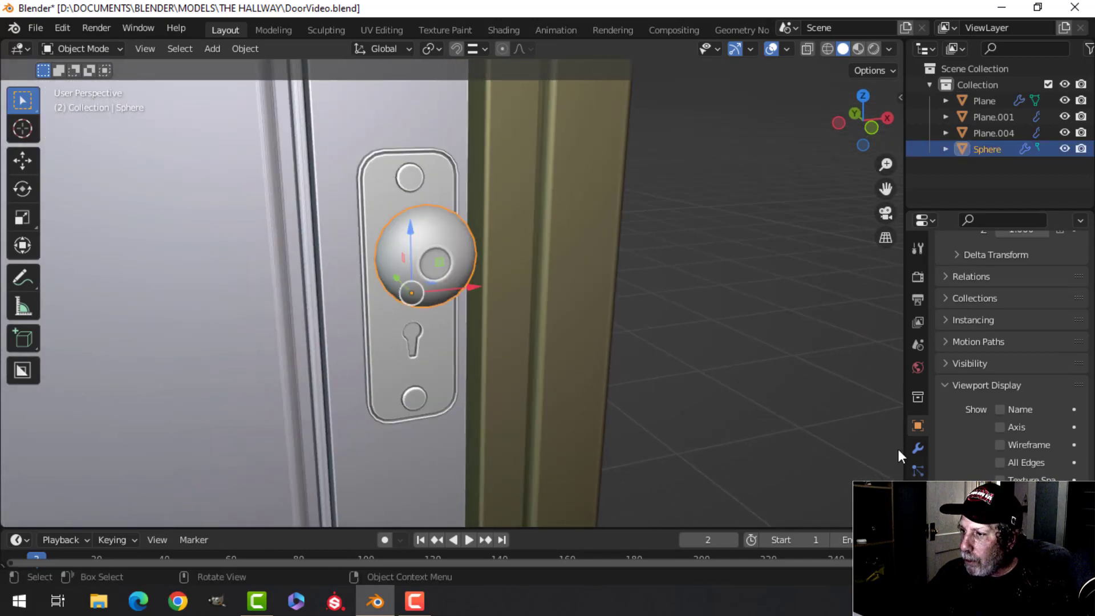
left_click(917, 448)
left_click(1040, 301)
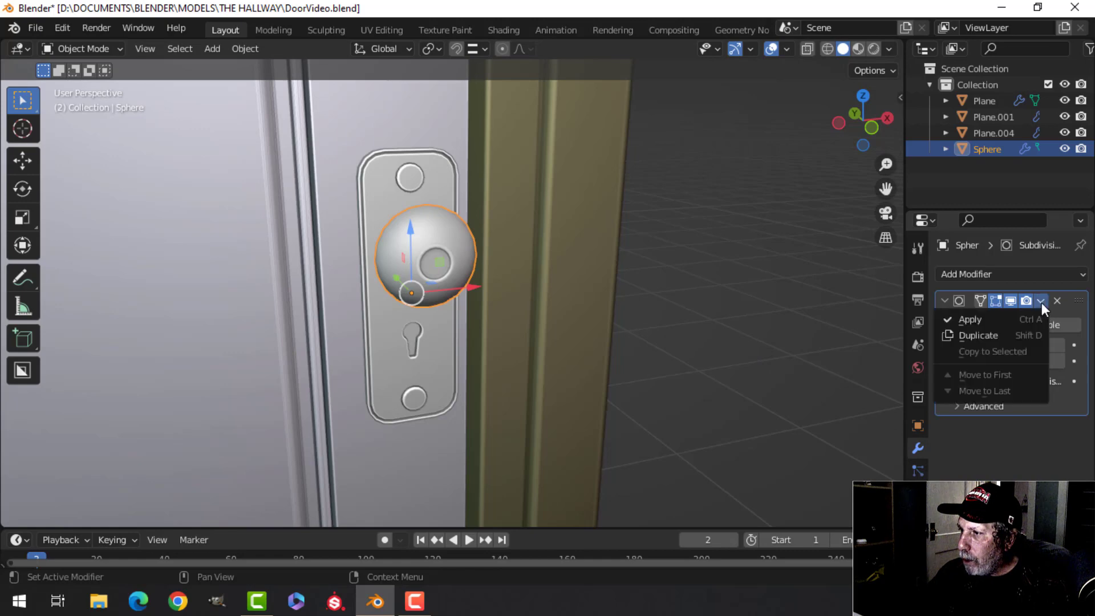
left_click(1024, 317)
Delete the vertices at the center of the knob's front recess and fill the opening with a single face
scroll(444, 265, "up", 3)
key("Tab")
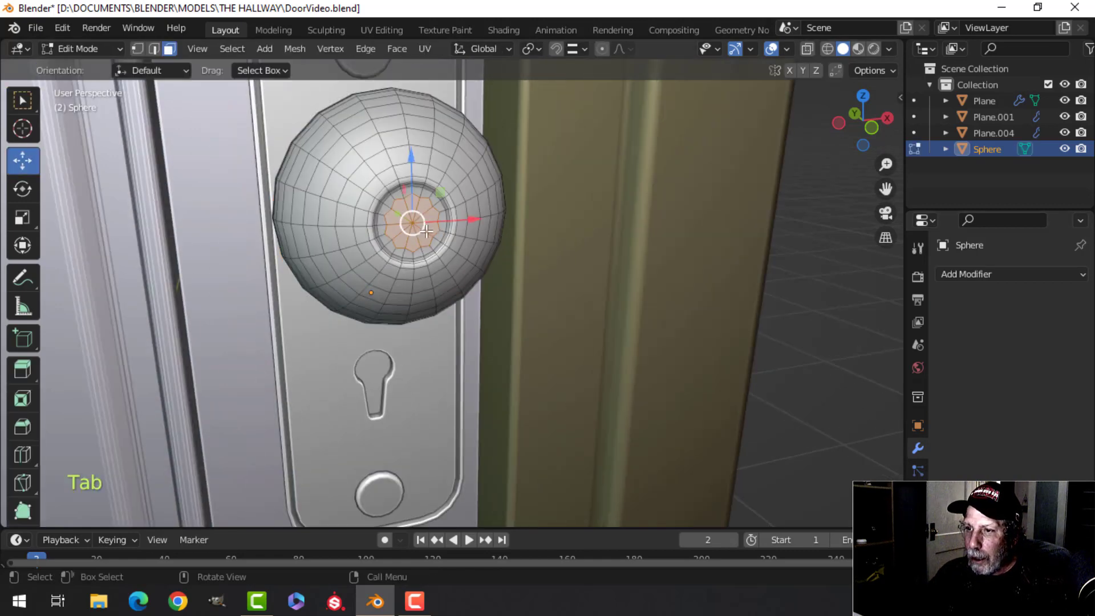
key("alt+a")
scroll(430, 236, "up", 3)
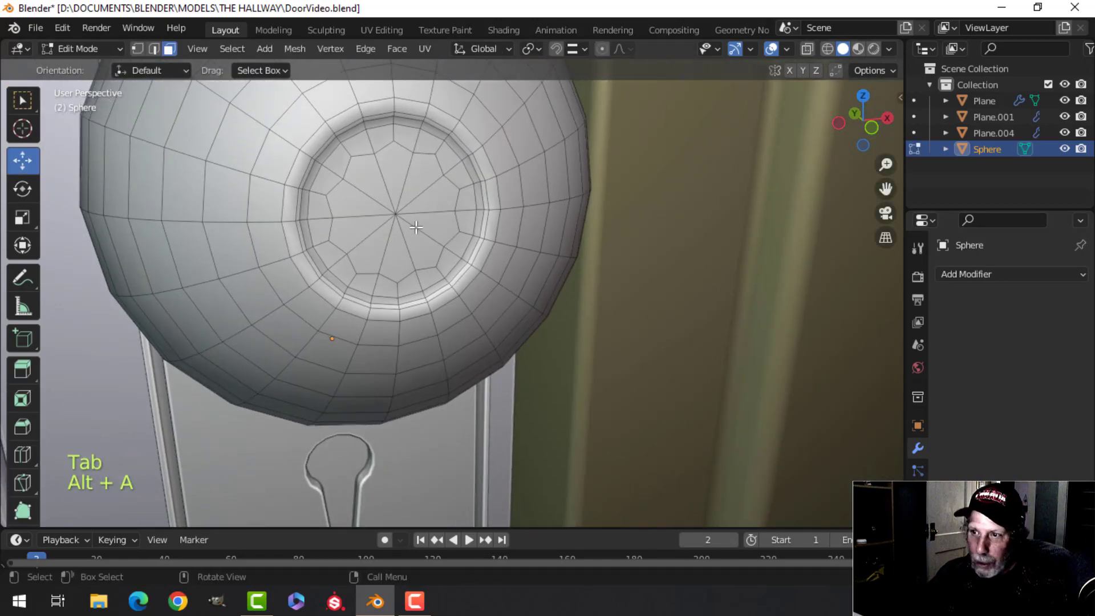
key("1")
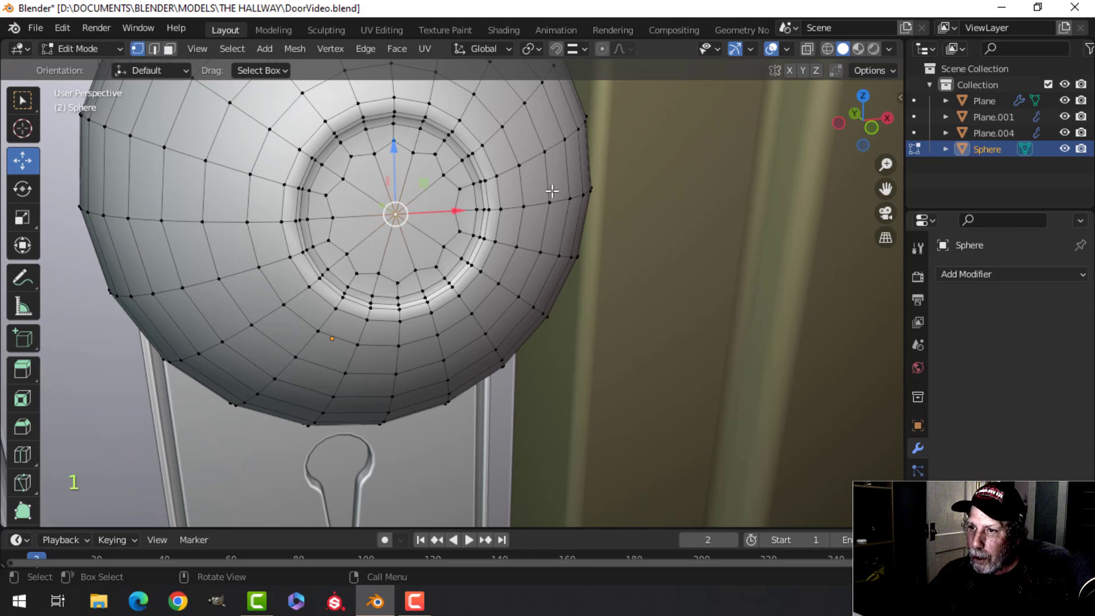
key("ctrl+KP_Add")
key("x")
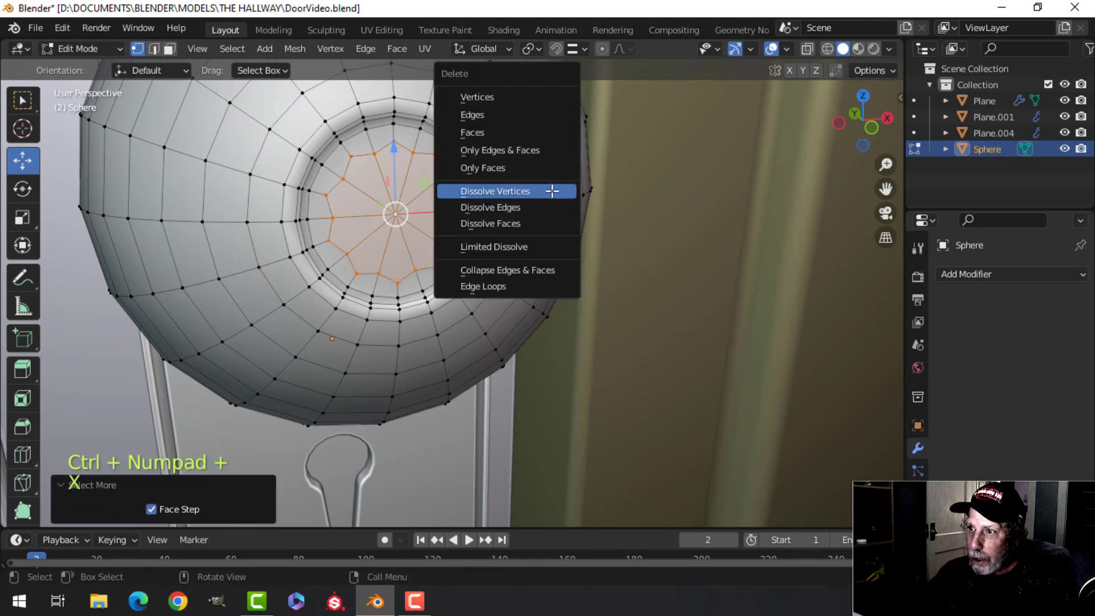
left_click(496, 97)
key("2")
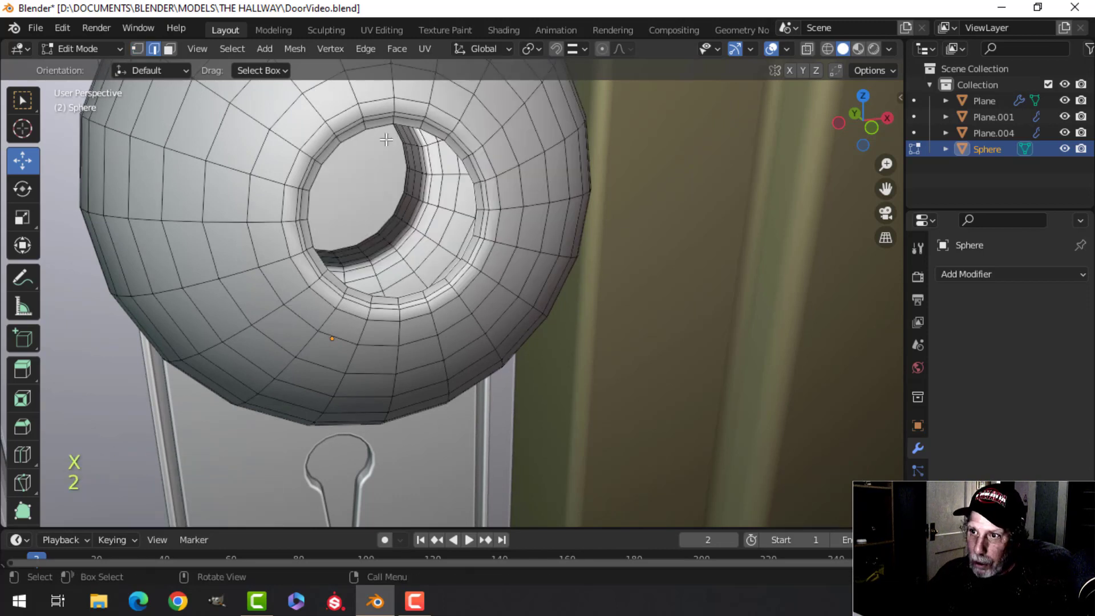
left_click(434, 127, "alt+shift")
key("f")
key("alt+a")
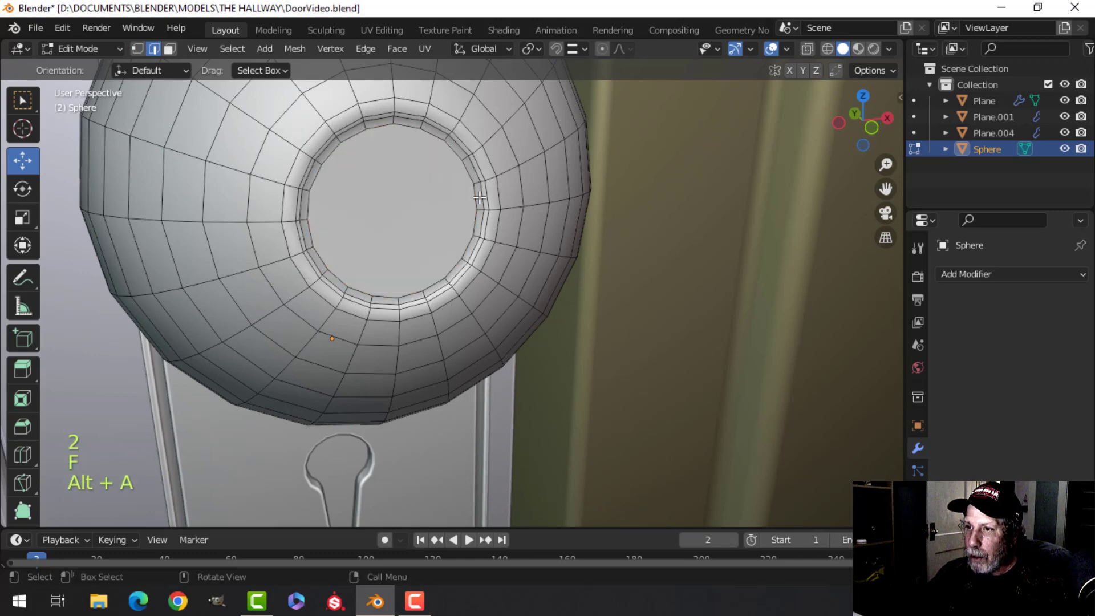
key("Tab")
Join the doorknob to the keyhole plate as one object, keeping the plate as the active object
scroll(480, 196, "down", 6)
key("alt+a")
left_click(473, 246)
middle_click_drag(515, 256, 529, 256)
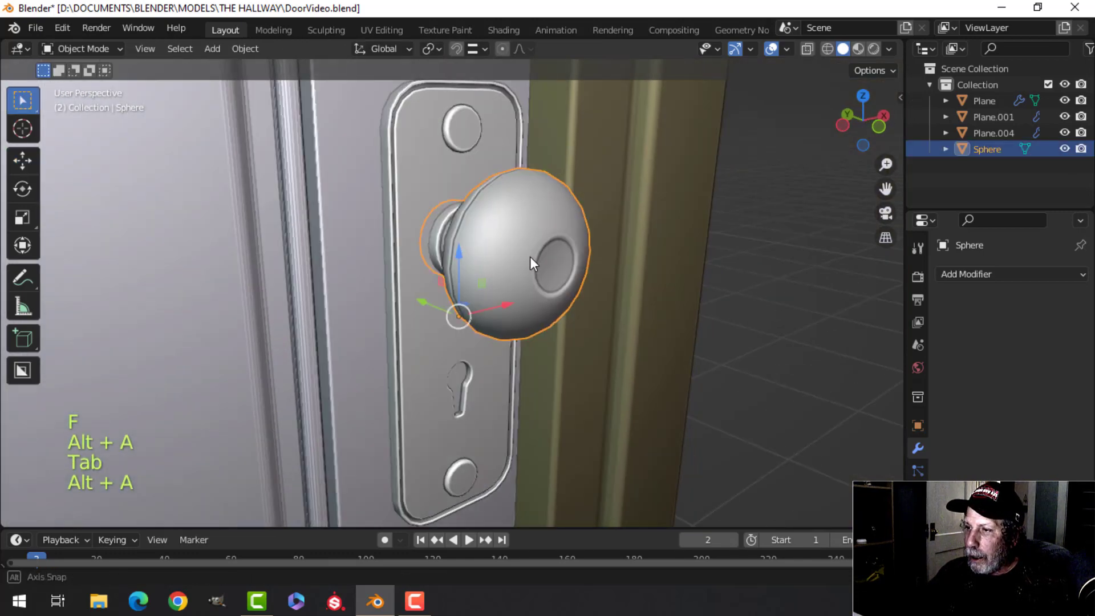
left_click(446, 163, "shift")
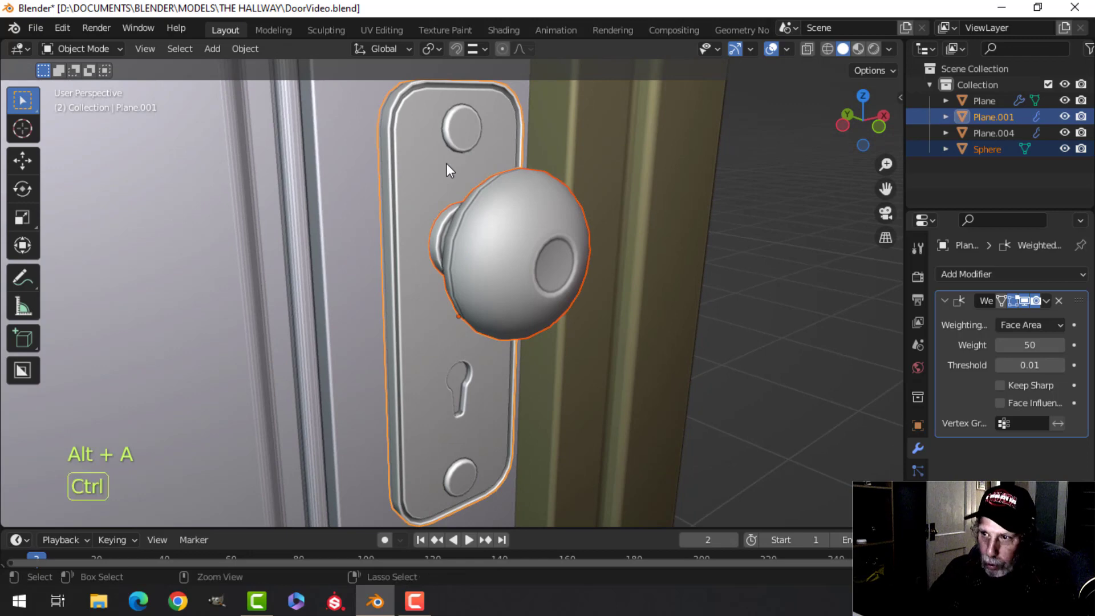
key("ctrl+j")
scroll(446, 171, "down", 4)
scroll(457, 233, "up", 4)
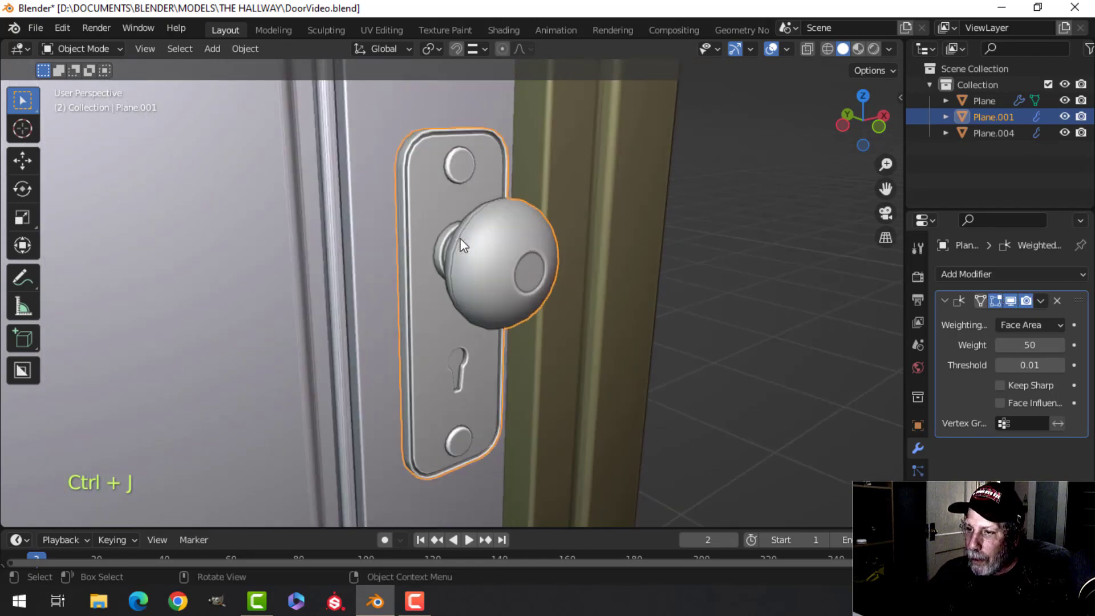
scroll(470, 248, "down", 5)
Set the joined knob and plate's viewport display color to a dark grey with a value of 0.173
key("alt+a")
left_click(463, 276)
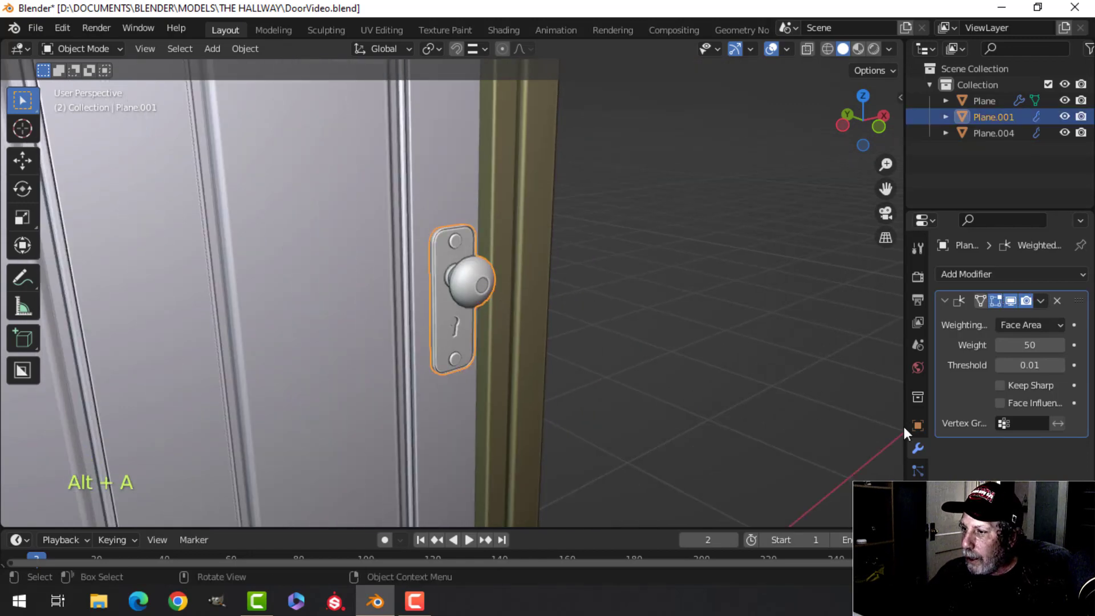
left_click(916, 428)
scroll(1009, 371, "down", 10)
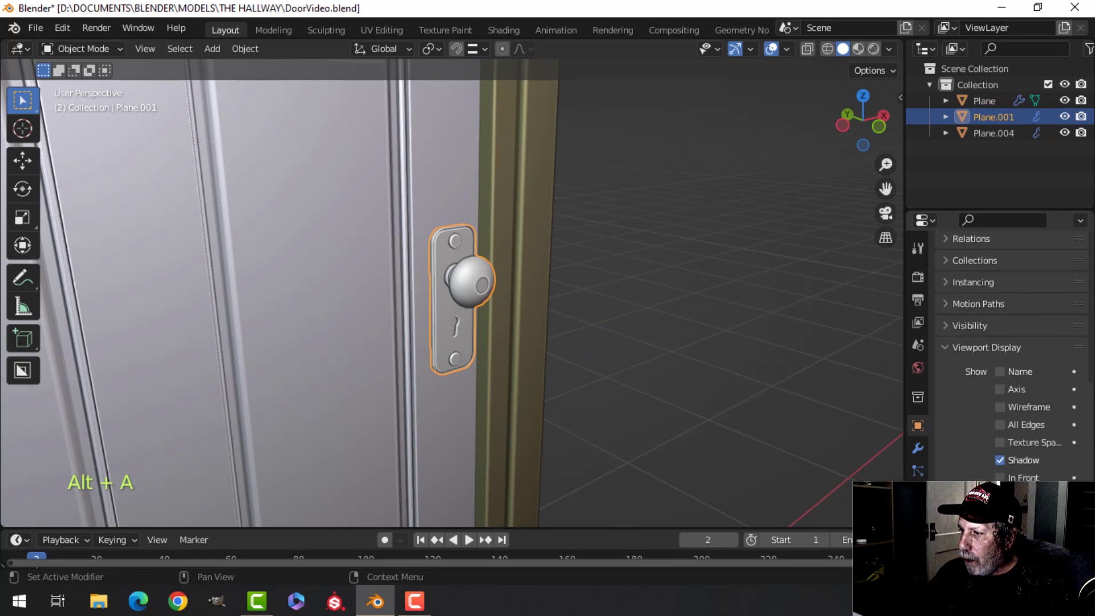
left_click(1047, 405)
left_click_drag(1052, 353, 1052, 334)
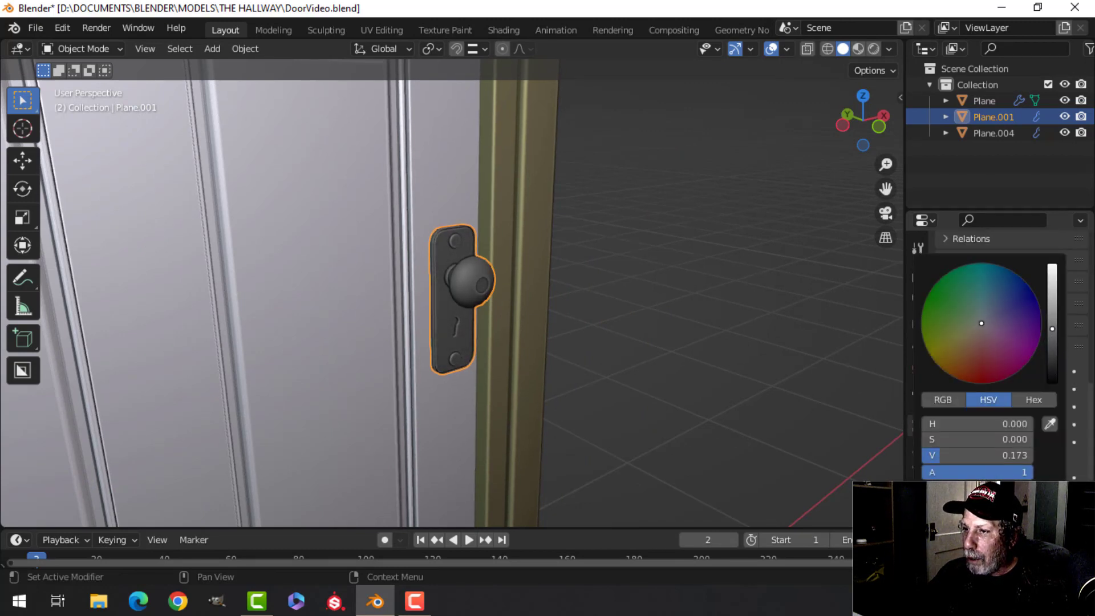
scroll(559, 342, "down", 8)
key("alt+a")
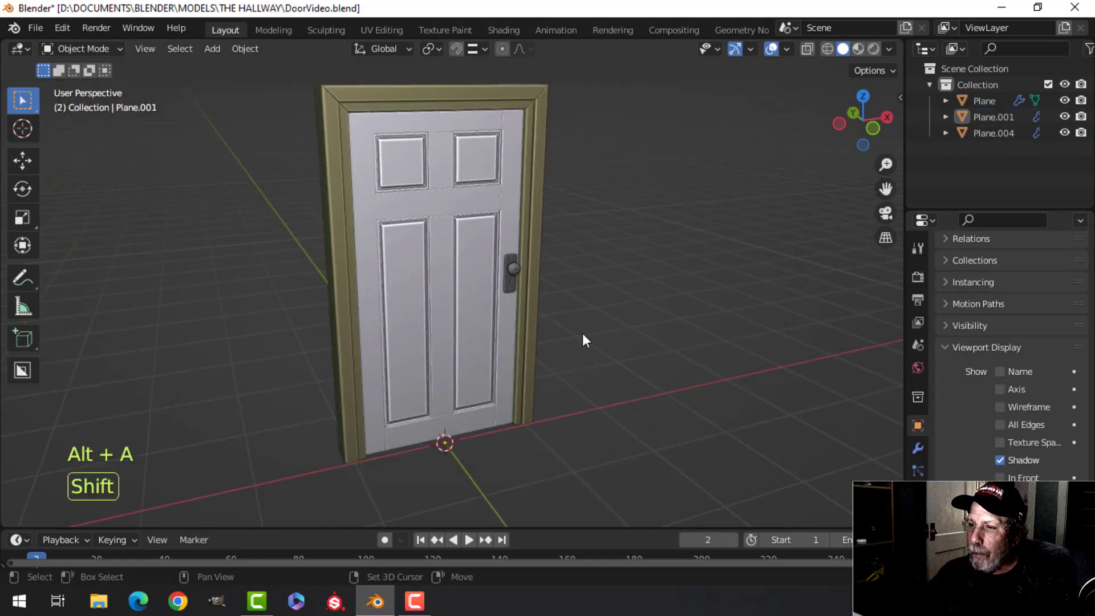
Merge the vertices of the casing, door slab and hardware by distance at 0.0001 m
scroll(576, 345, "up", 4)
scroll(573, 349, "down", 6)
key("a")
key("Tab")
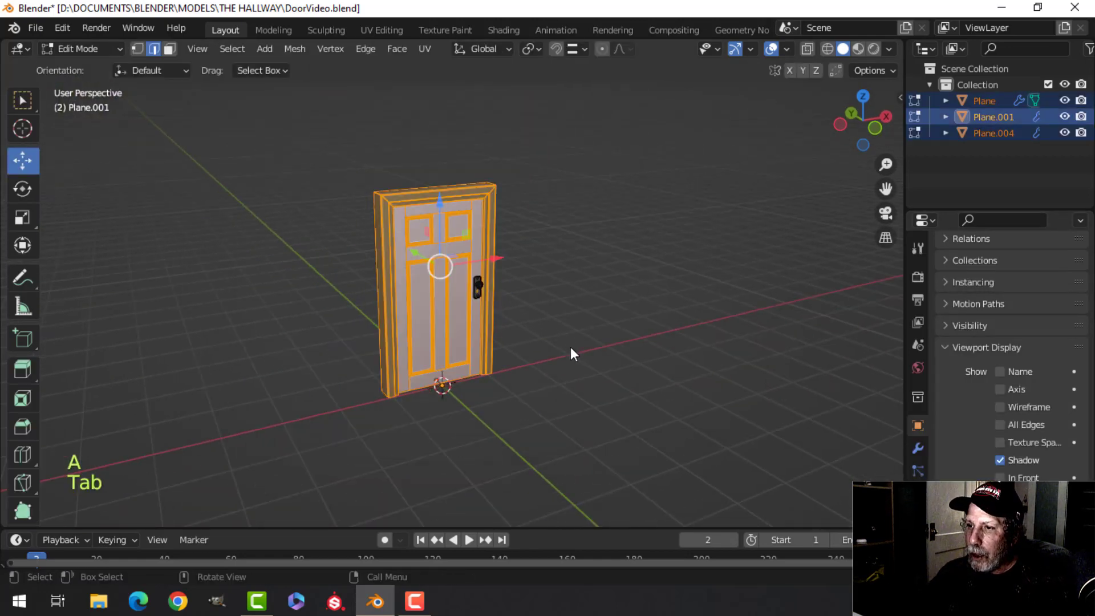
key("a")
key("m")
left_click(571, 348)
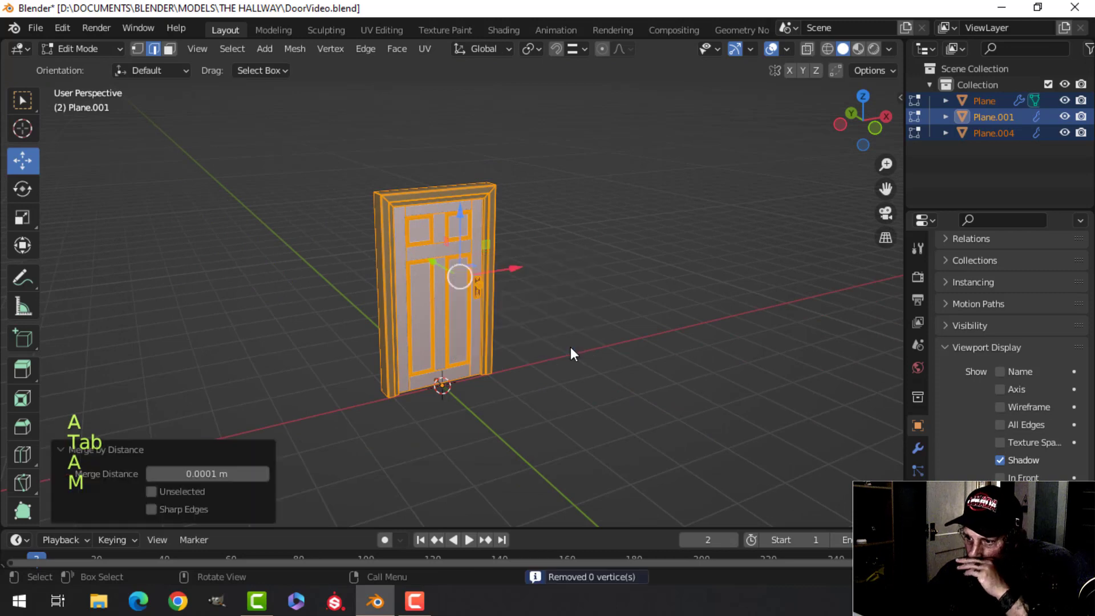
key("alt+a")
key("Tab")
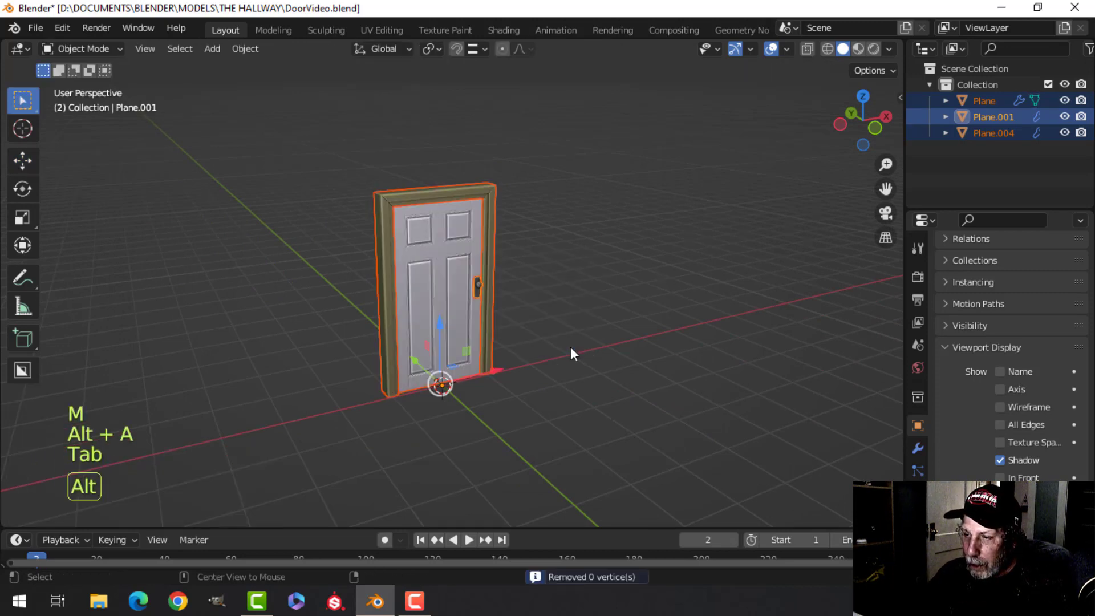
key("alt+a")
Enable Shadow in the viewport shading options at a strength of 0.500
scroll(542, 347, "up", 3)
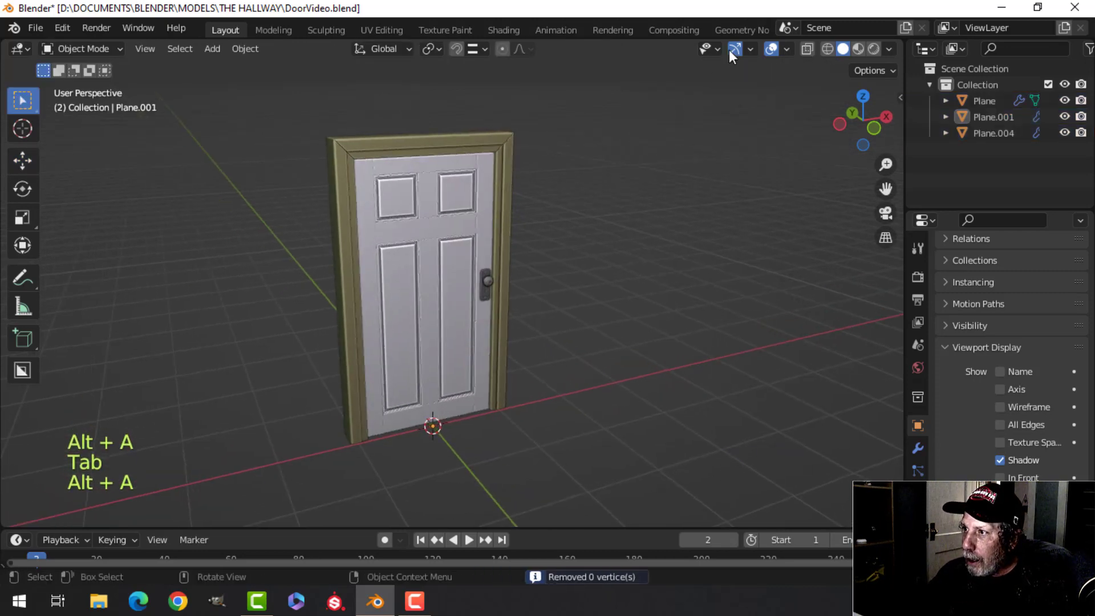
left_click(890, 49)
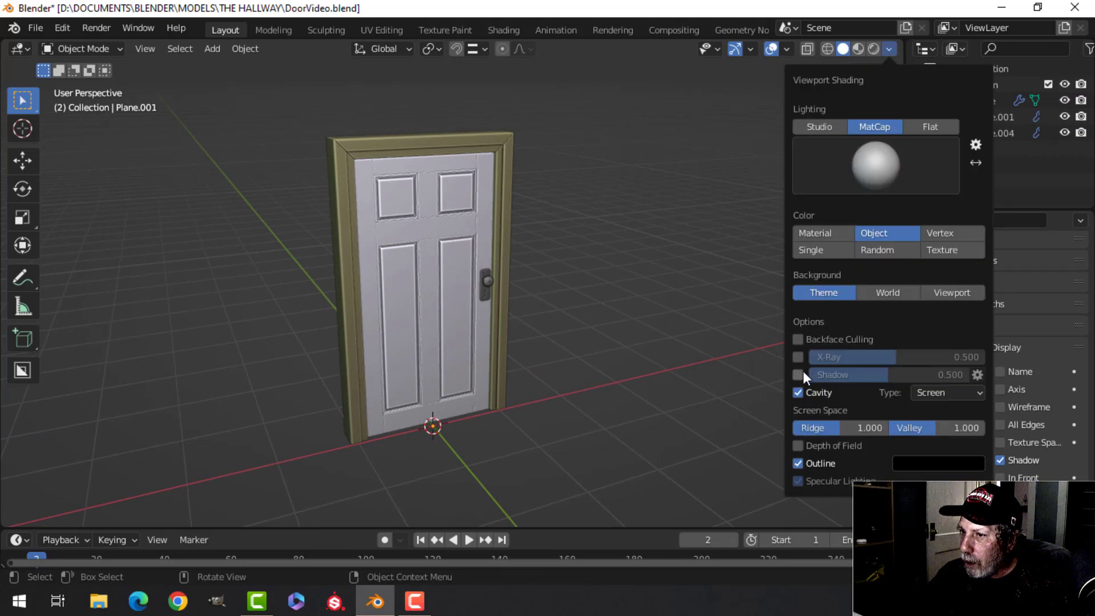
left_click(890, 52)
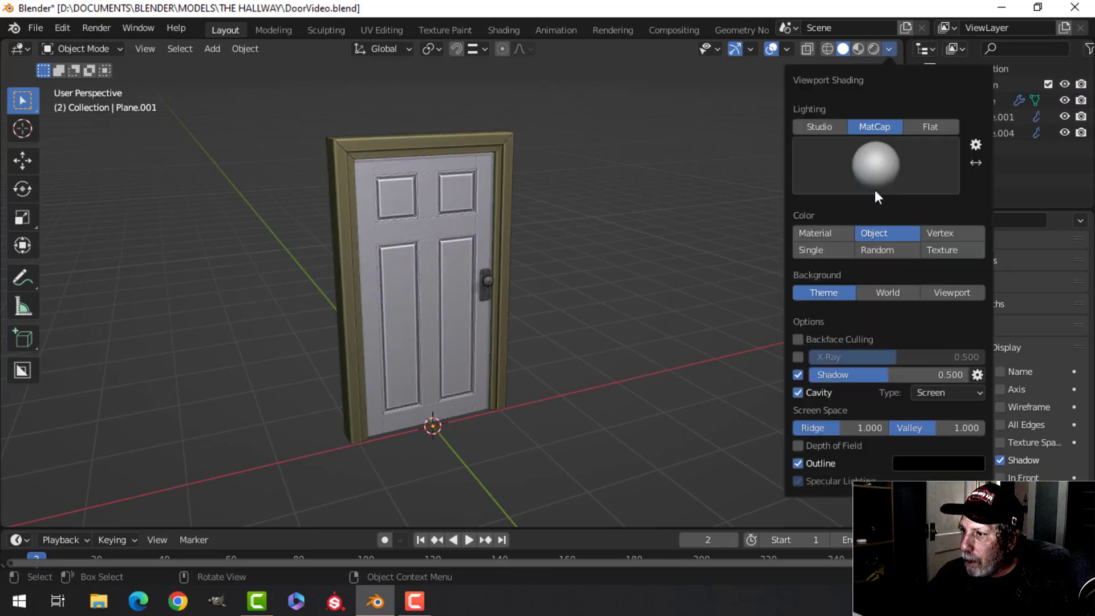
Add a mesh circle with 32 vertices and a 1 m radius at the base of the door
scroll(479, 320, "down", 3)
key("shift+a")
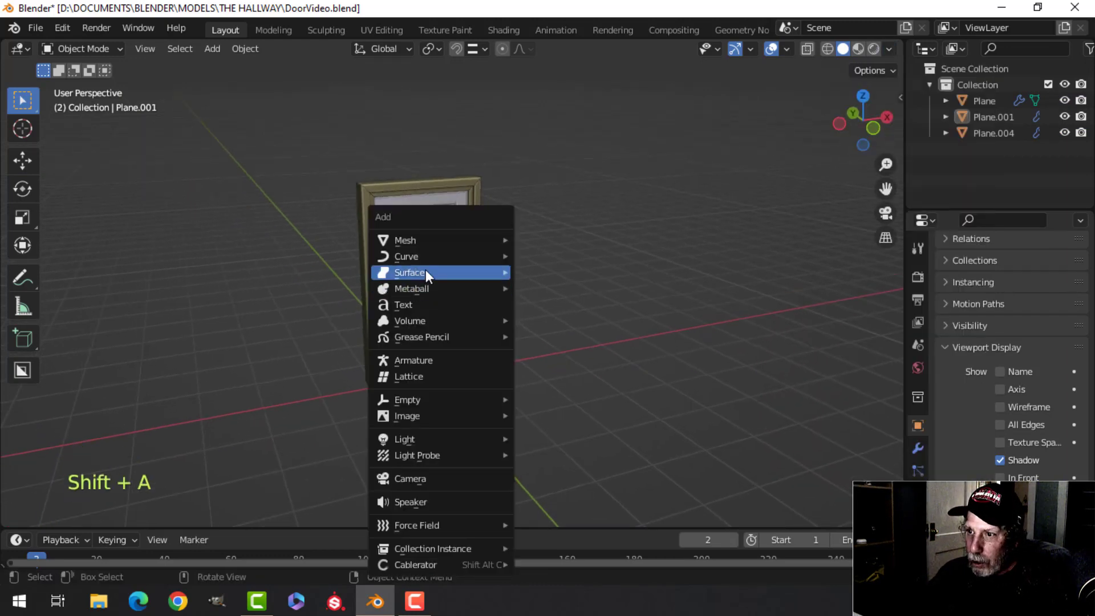
mouse_move(423, 235)
left_click(559, 266)
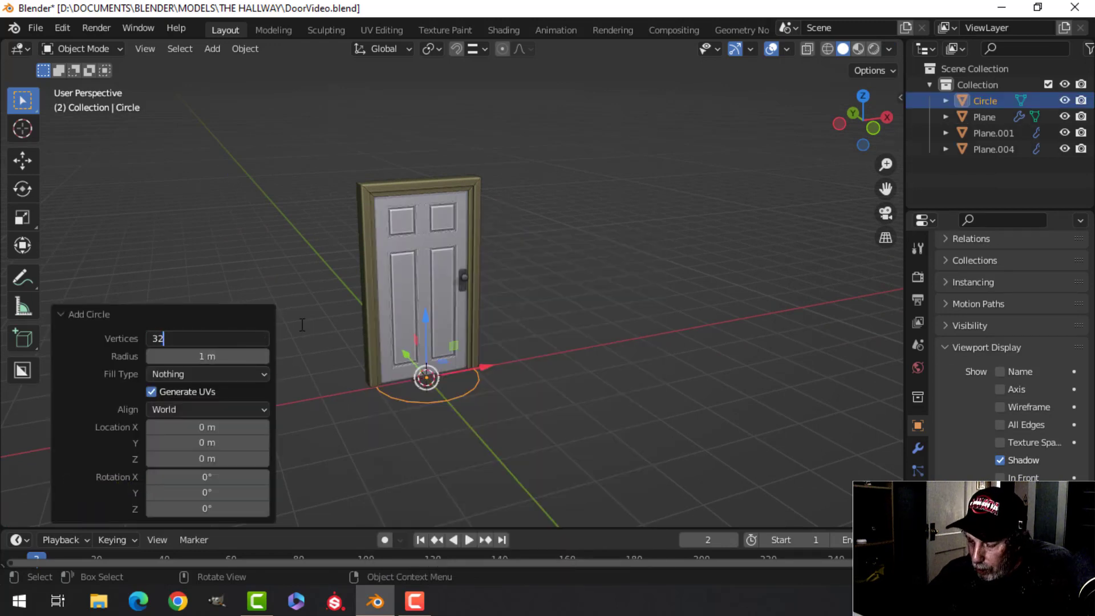
Enlarge the circle's geometry to about twice its size and fill it with a face to form a floor disc
key("Tab")
key("s")
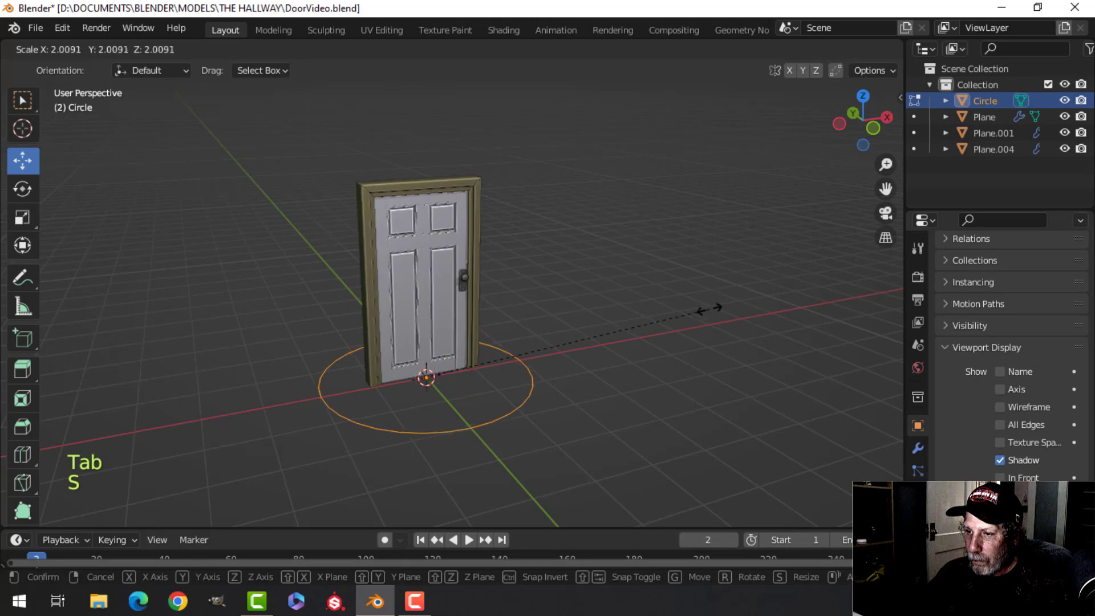
left_click(683, 314)
key("f")
key("Tab")
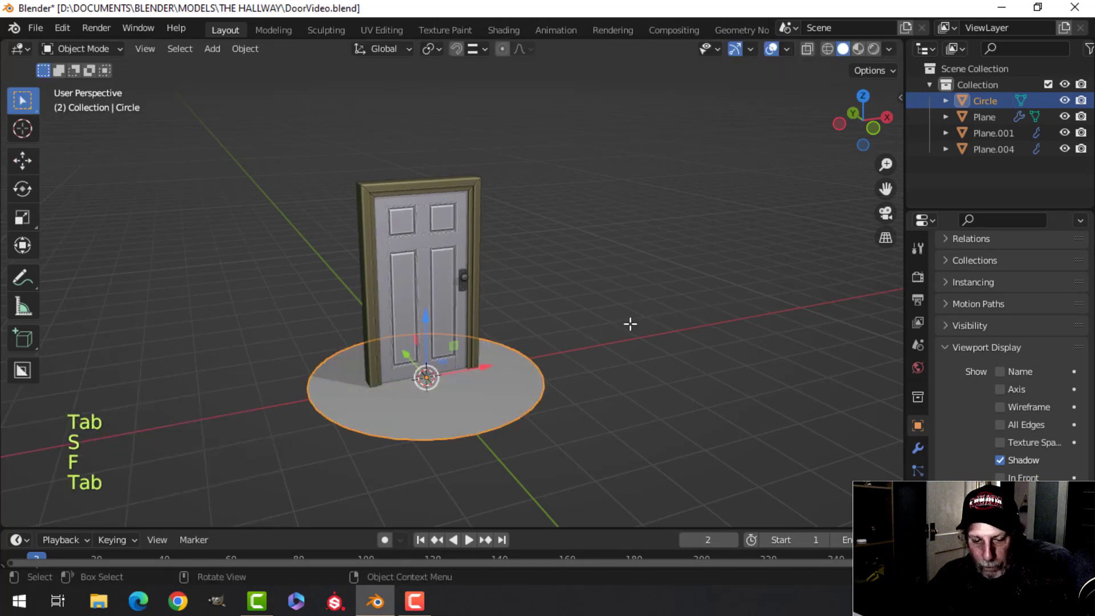
Add a level 2 Subdivision Surface modifier to the floor disc and clear the selection
key("ctrl+2")
key("alt+a")
Hide the gizmos and overlays in the viewport for a clean view of the door
scroll(515, 363, "up", 3)
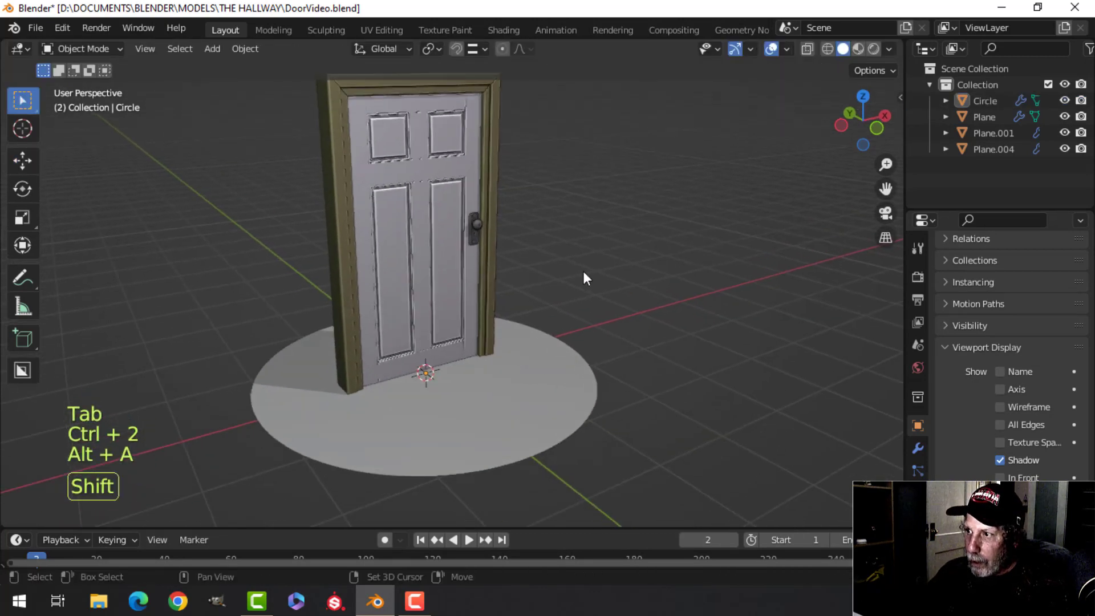
left_click(734, 49)
left_click(771, 49)
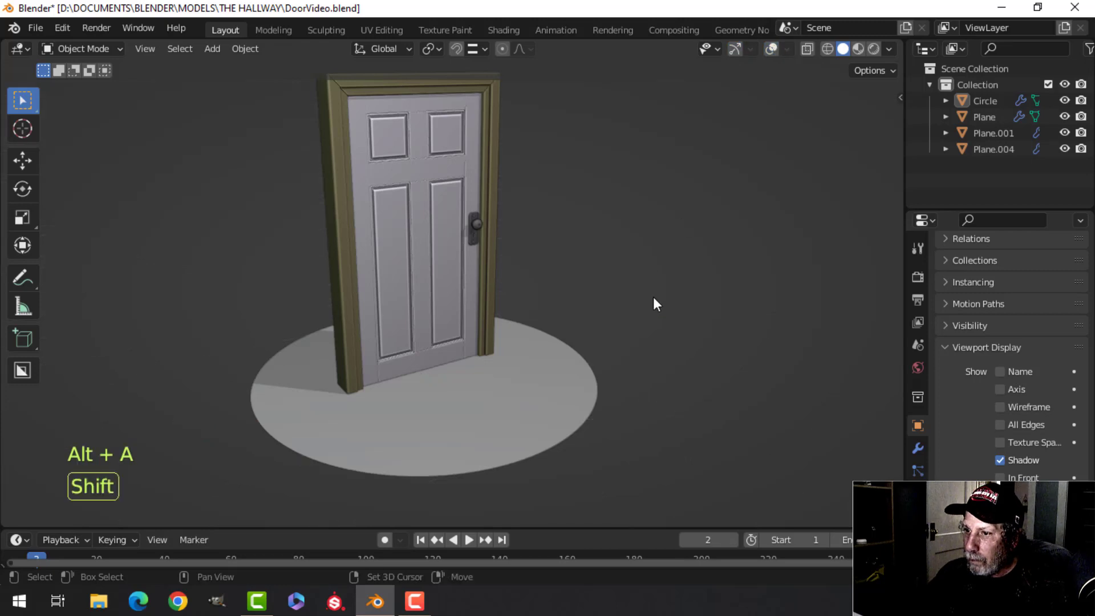
Set the floor disc's viewport display color to orange
scroll(652, 297, "down", 2, "shift")
left_click(524, 337)
left_click(1026, 495)
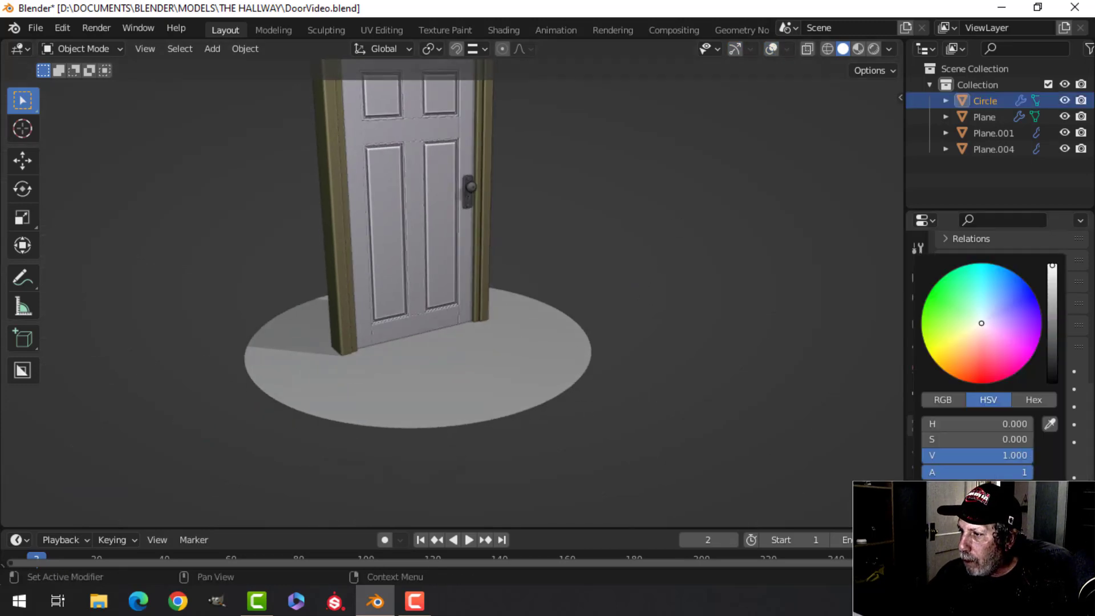
left_click(962, 365)
Examine the colored door, casing and knob hardware from several angles and distances
middle_click_drag(707, 284, 481, 361)
scroll(683, 352, "up", 2)
scroll(473, 348, "up", 6)
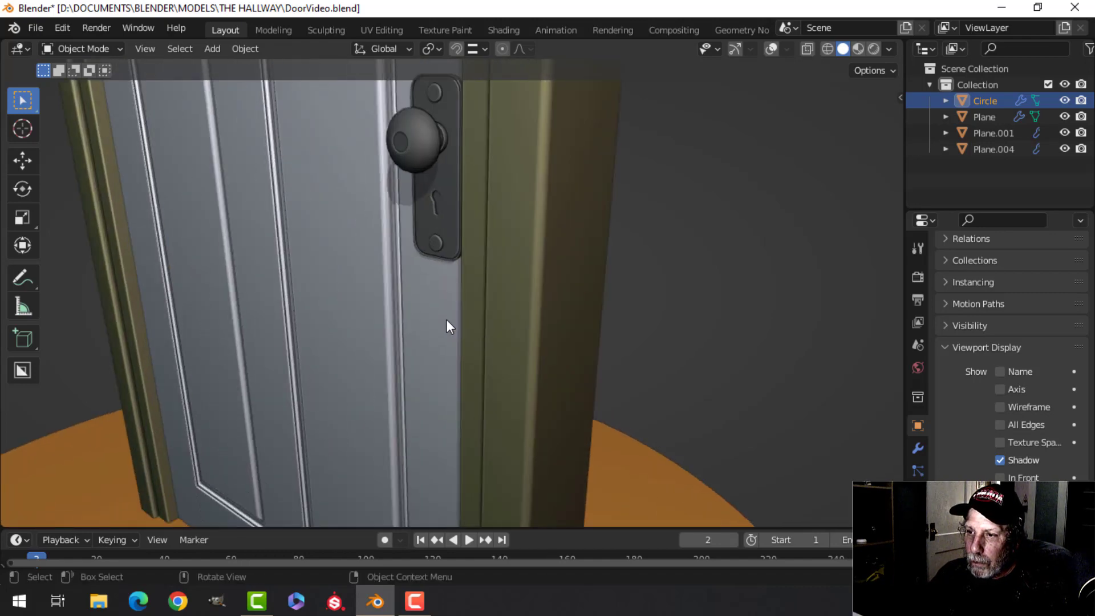
scroll(446, 319, "down", 5)
middle_click_drag(446, 319, 428, 361)
scroll(399, 354, "up", 4)
scroll(432, 302, "down", 4)
scroll(433, 293, "down", 3)
scroll(446, 326, "up", 2)
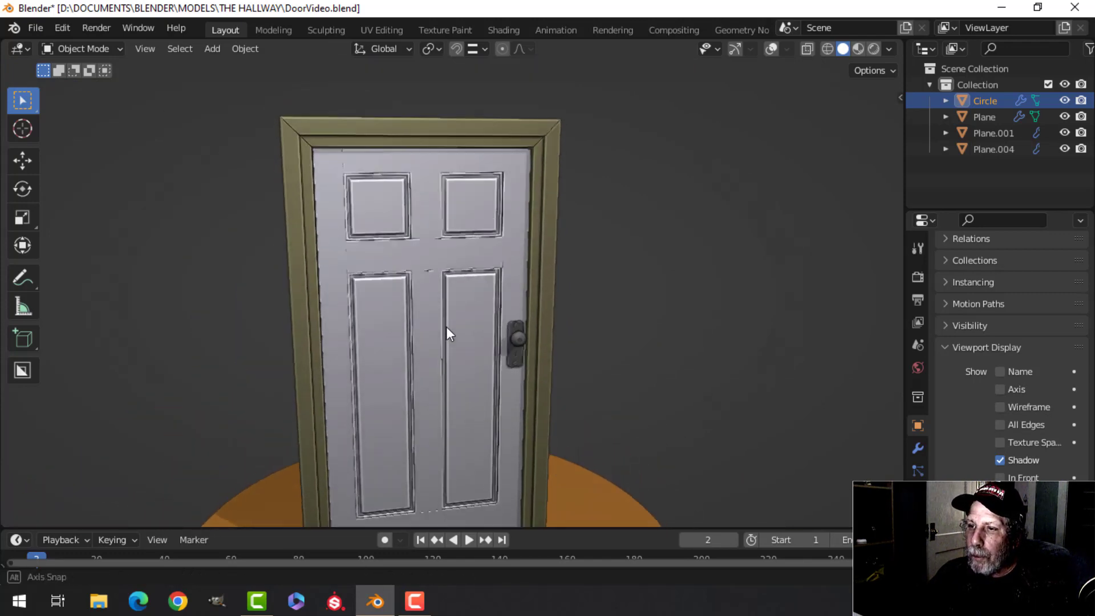
scroll(445, 326, "up", 3)
middle_click_drag(431, 294, 443, 331, "shift")
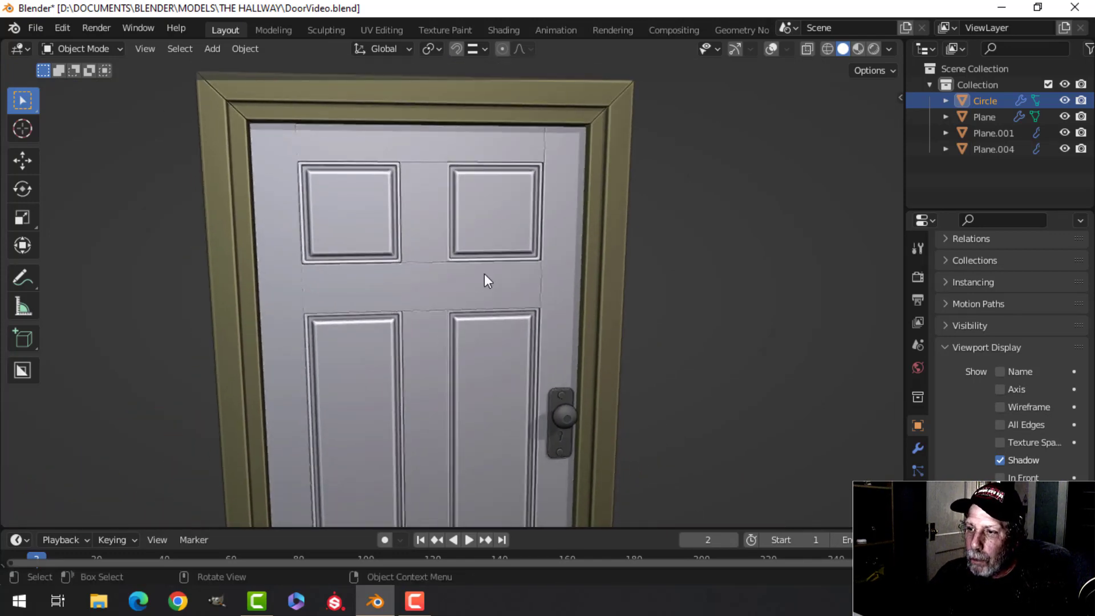
Set the viewport shading to Material color and light it with the dark metallic MatCap that has an orange highlight
left_click(889, 50)
left_click(814, 129)
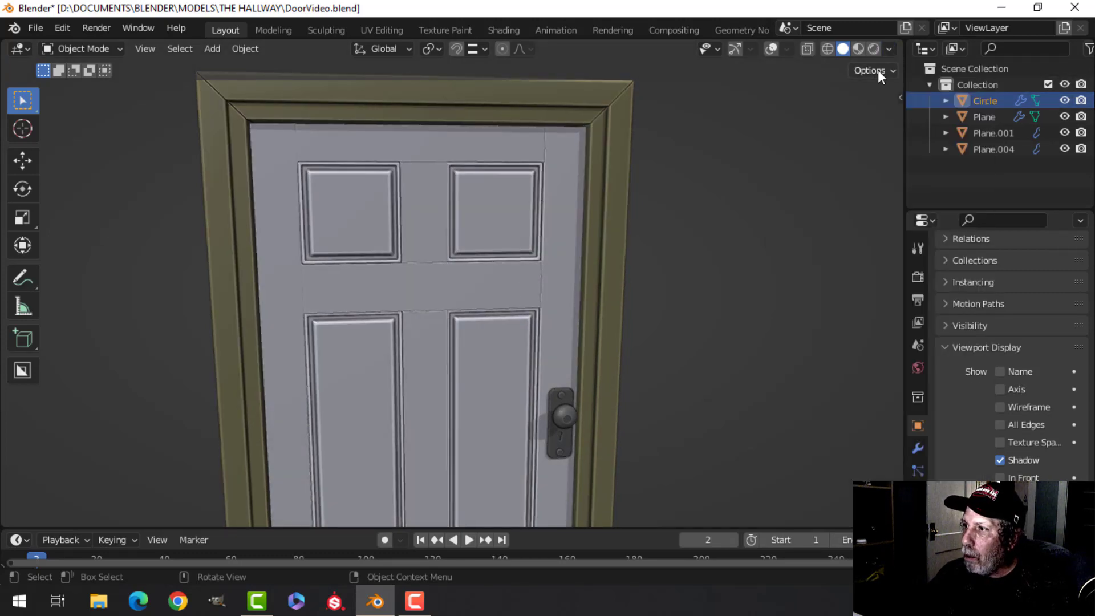
left_click(888, 50)
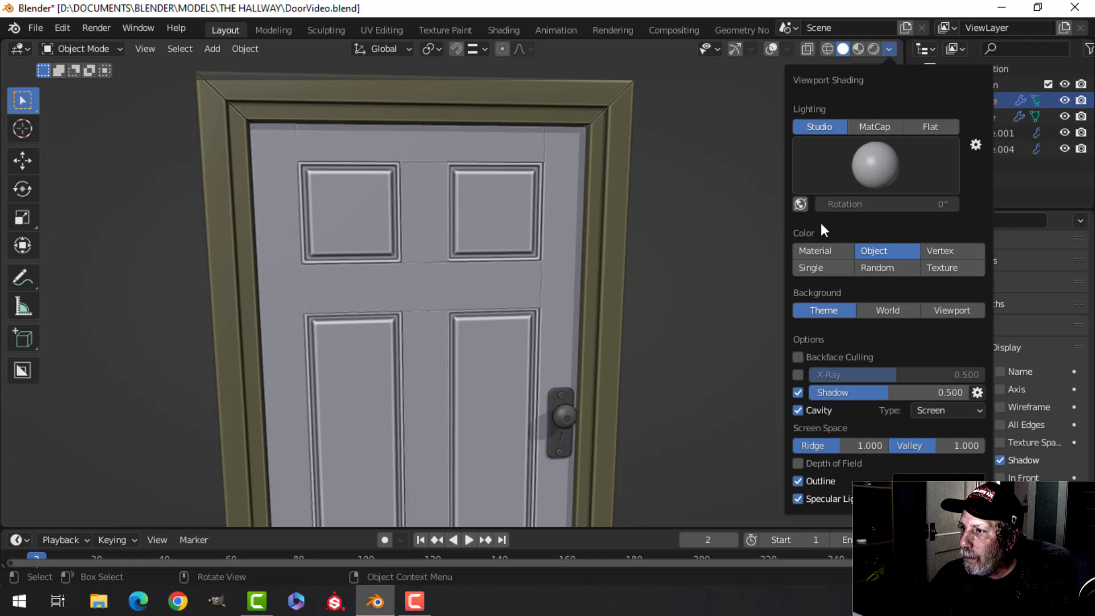
left_click(816, 250)
left_click(867, 125)
left_click(873, 169)
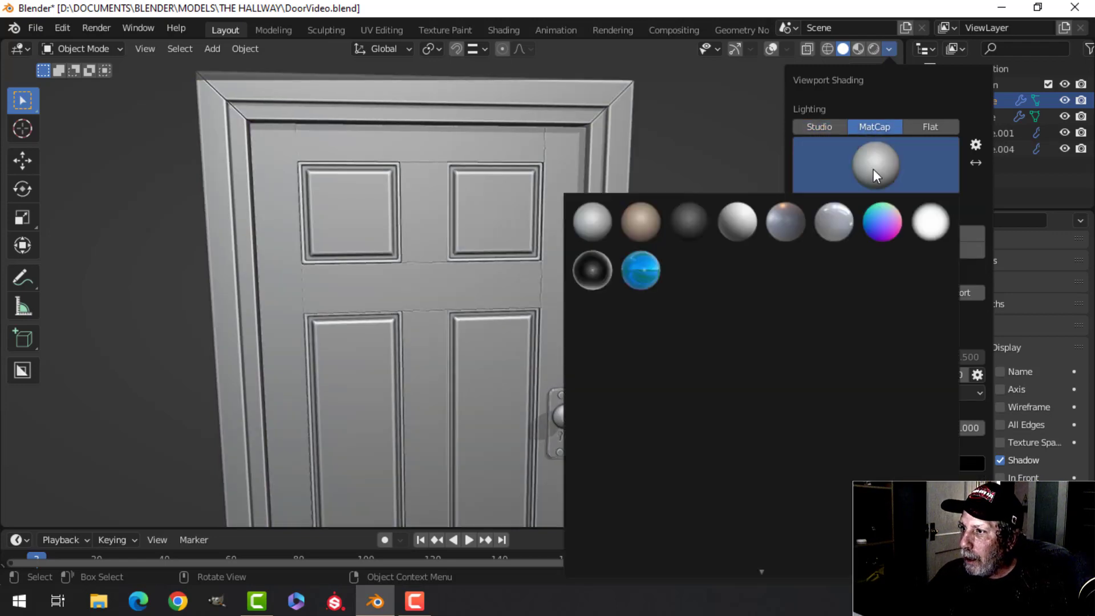
left_click(791, 218)
Examine the door panels, casing and knob plate up close and as a whole under the metallic MatCap
scroll(603, 257, "down", 4)
middle_click_drag(602, 257, 542, 261, "shift")
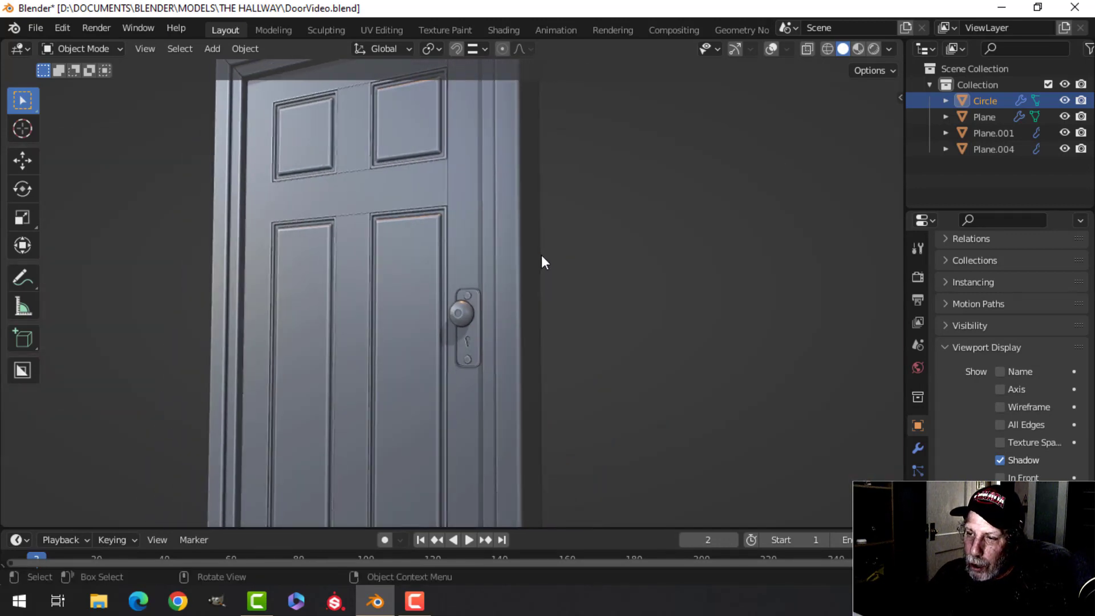
scroll(539, 266, "up", 3)
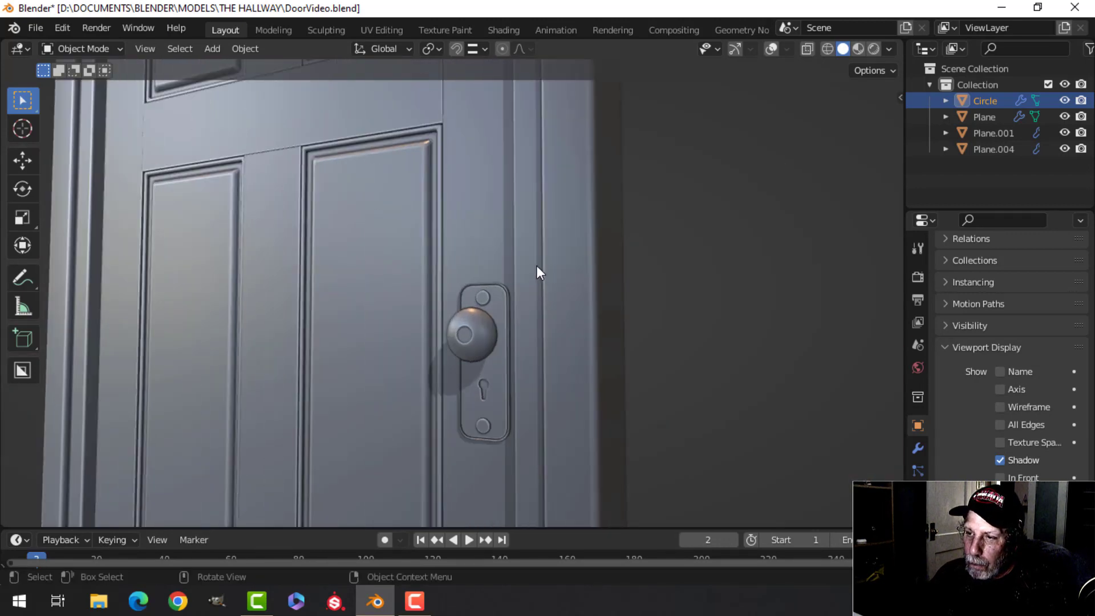
scroll(536, 265, "down", 4)
middle_click_drag(518, 299, 413, 298, "shift")
scroll(406, 258, "down", 1)
middle_click_drag(428, 259, 448, 282)
scroll(447, 282, "up", 3)
scroll(449, 262, "down", 1)
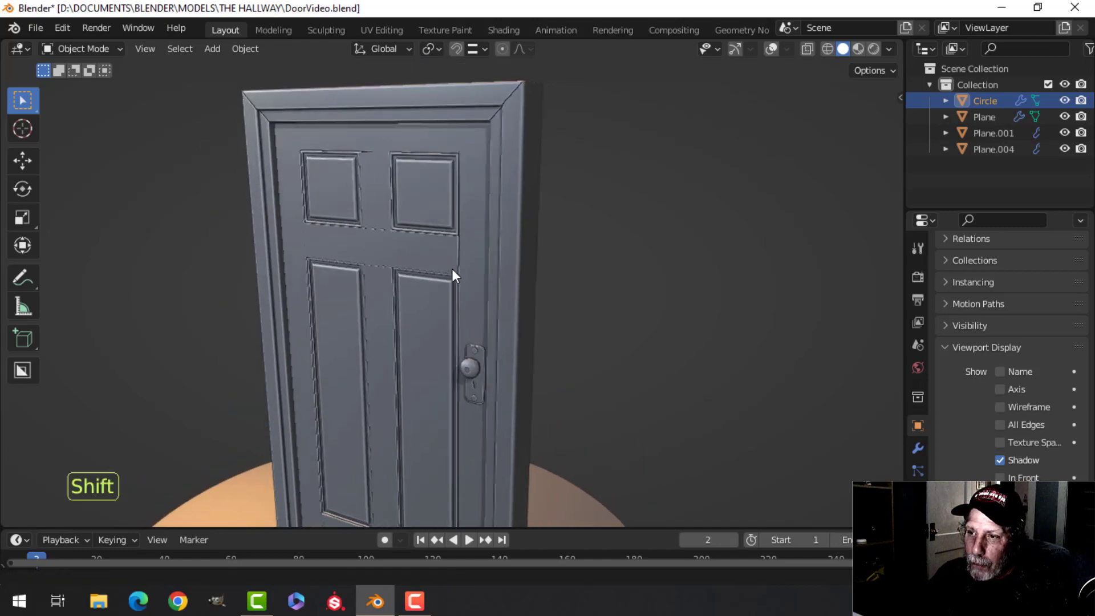